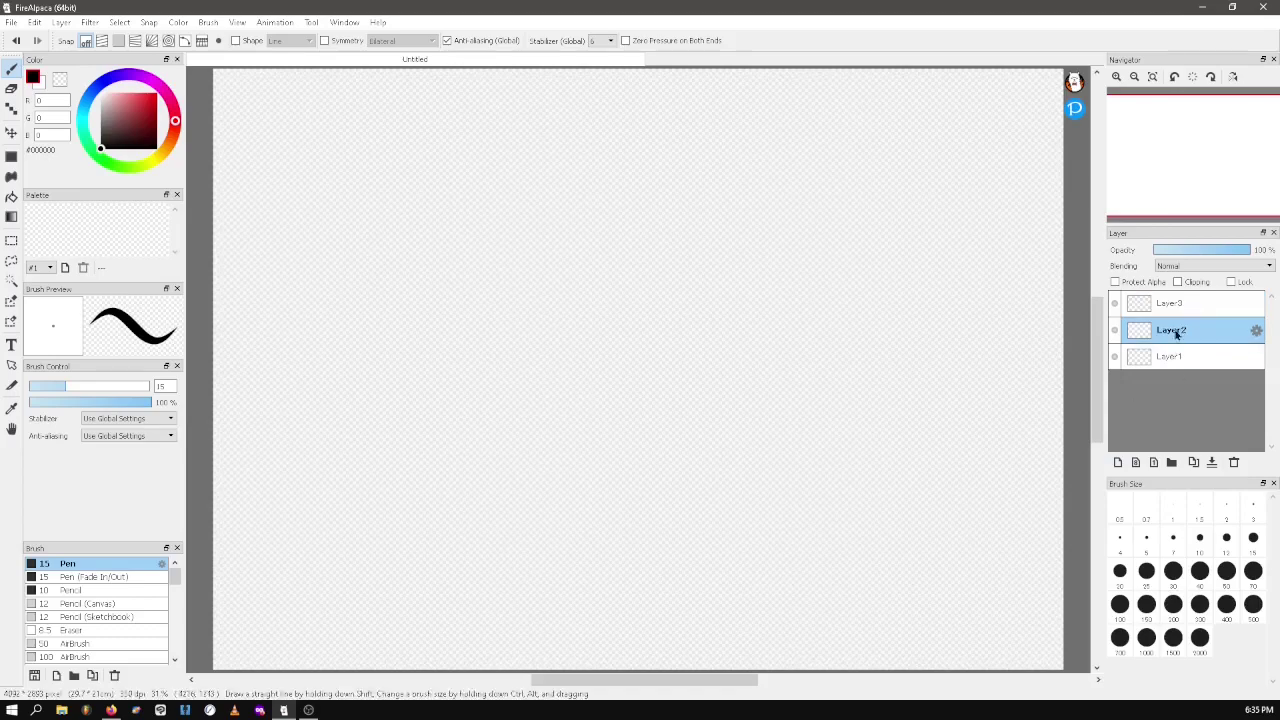
Fill Layer1 with solid white (#FFFFFF) and lock the layer
{"action": "left_click", "coordinate": [1175, 356]}
{"action": "left_click_drag", "start_coordinate": [112, 104], "coordinate": [38, 20]}
{"action": "left_click", "coordinate": [12, 197]}
{"action": "left_click", "coordinate": [757, 322]}
{"action": "left_click", "coordinate": [1232, 283]}
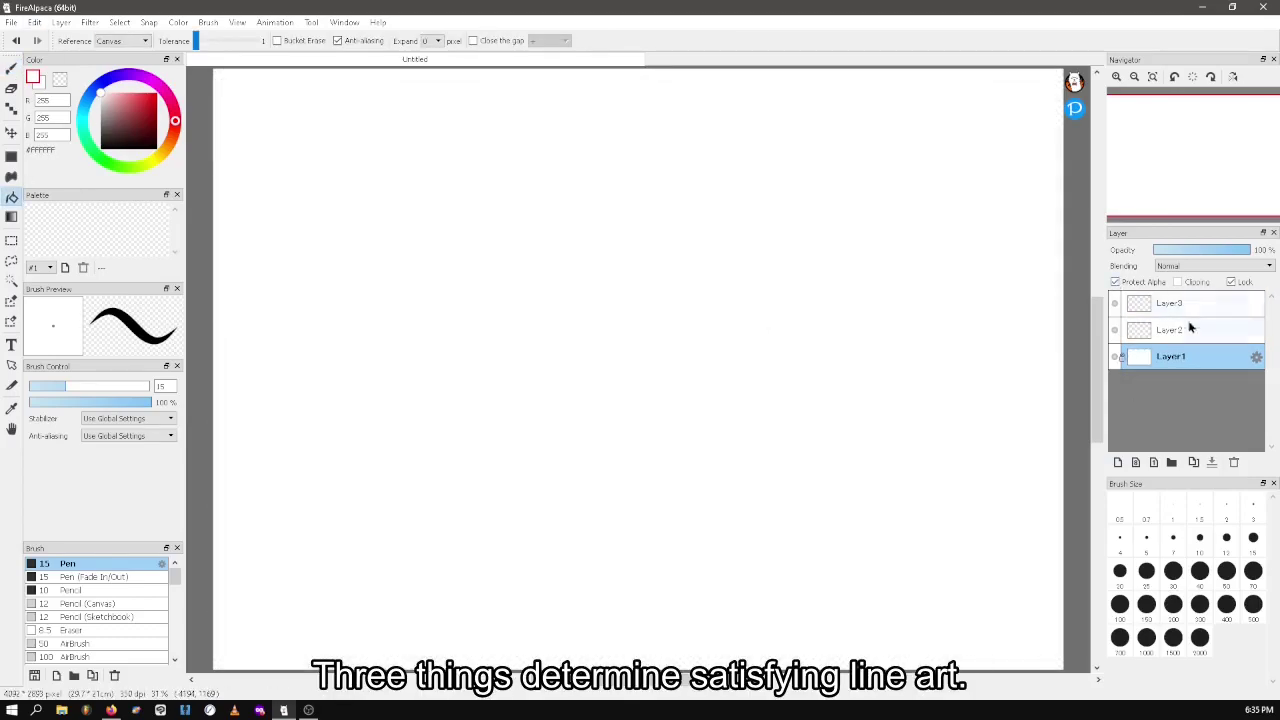
Convert Layer2 to a 1 bit layer
{"action": "left_click", "coordinate": [1199, 329]}
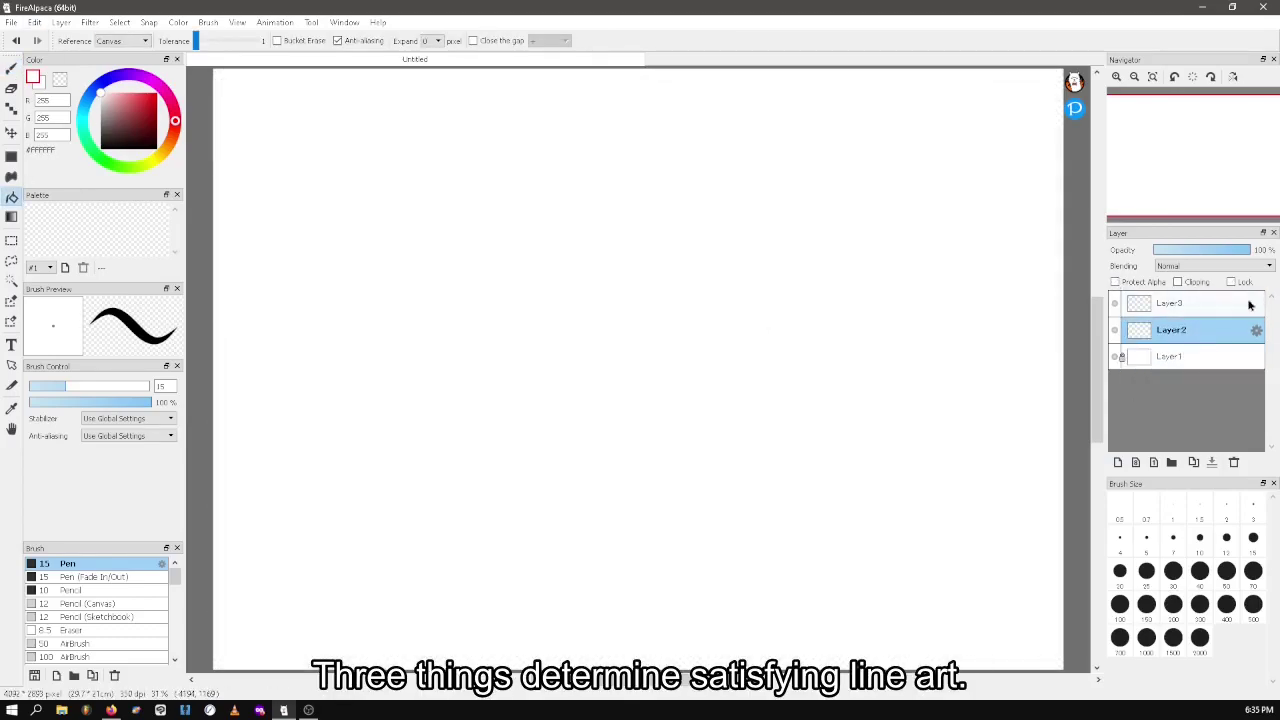
{"action": "left_click", "coordinate": [1256, 330]}
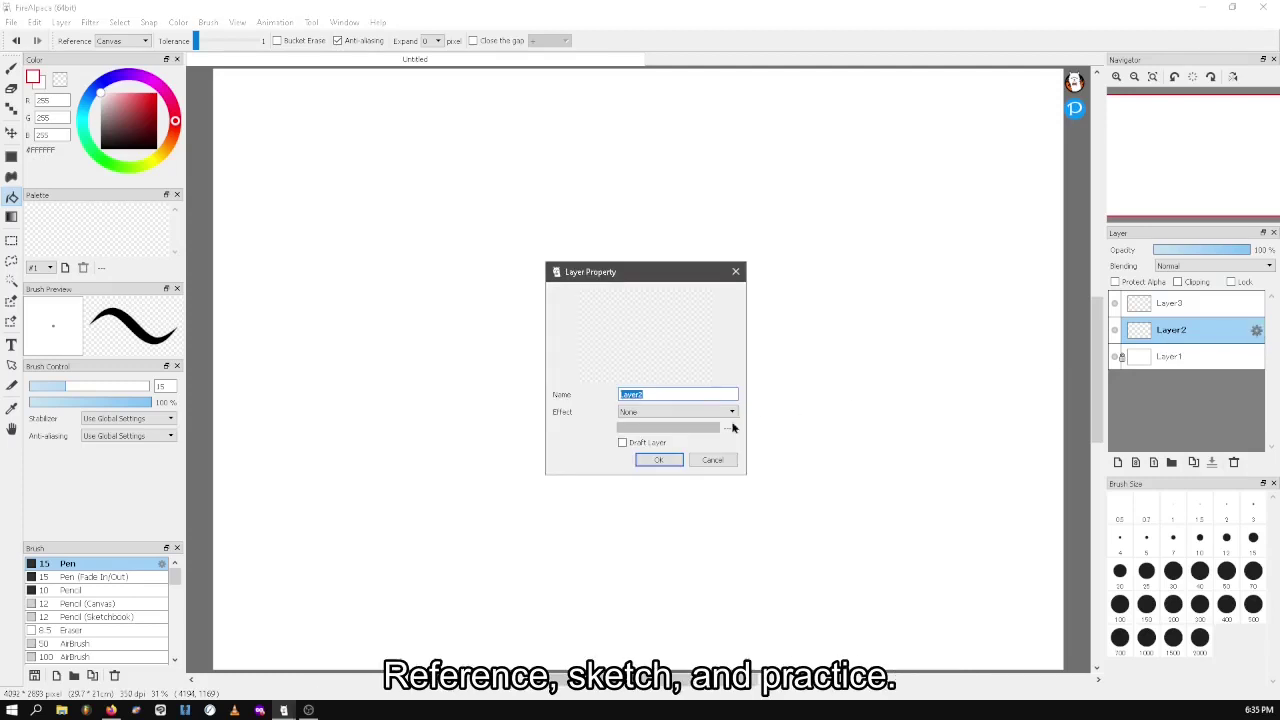
{"action": "left_click", "coordinate": [713, 459]}
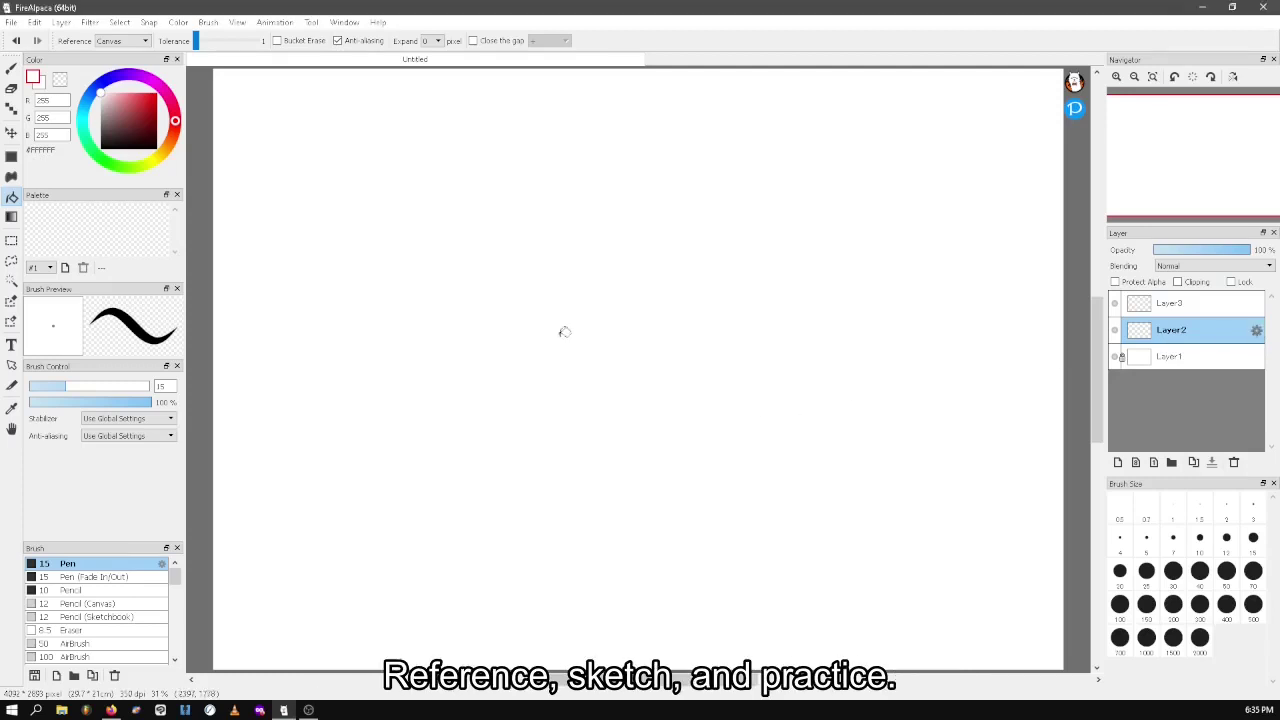
{"action": "left_click", "coordinate": [37, 22]}
{"action": "mouse_move", "coordinate": [62, 22]}
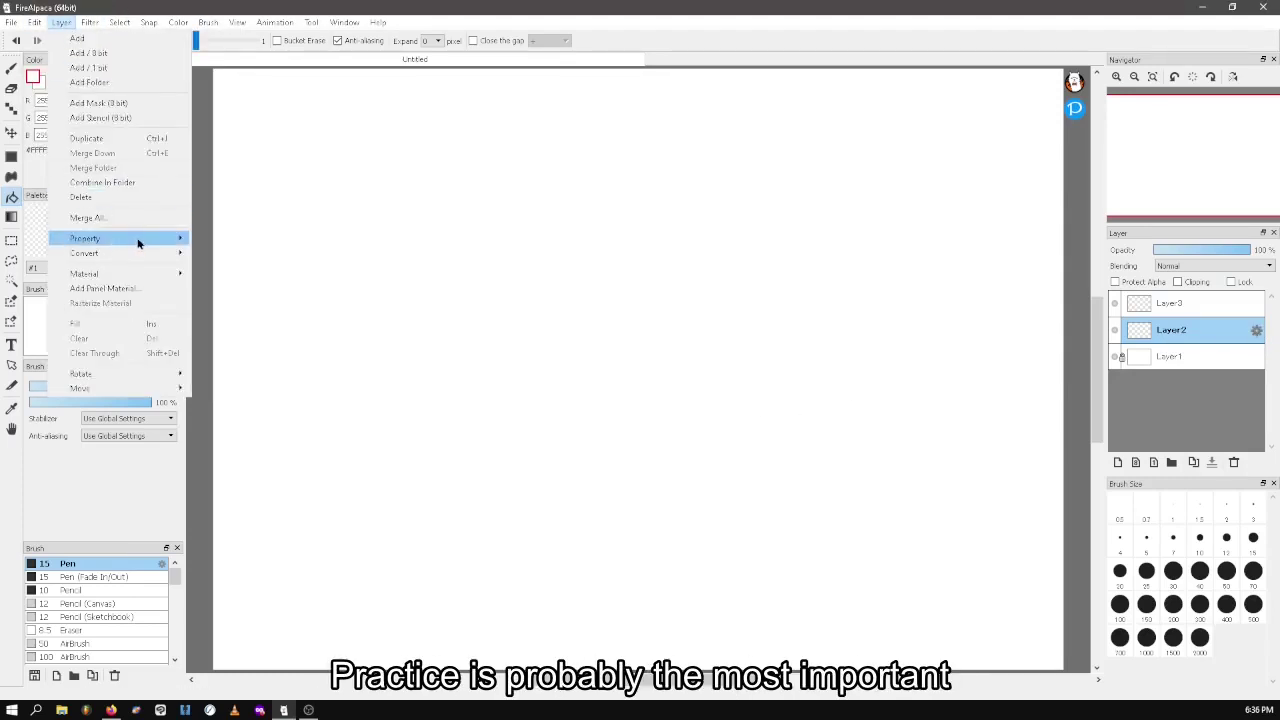
{"action": "mouse_move", "coordinate": [141, 258]}
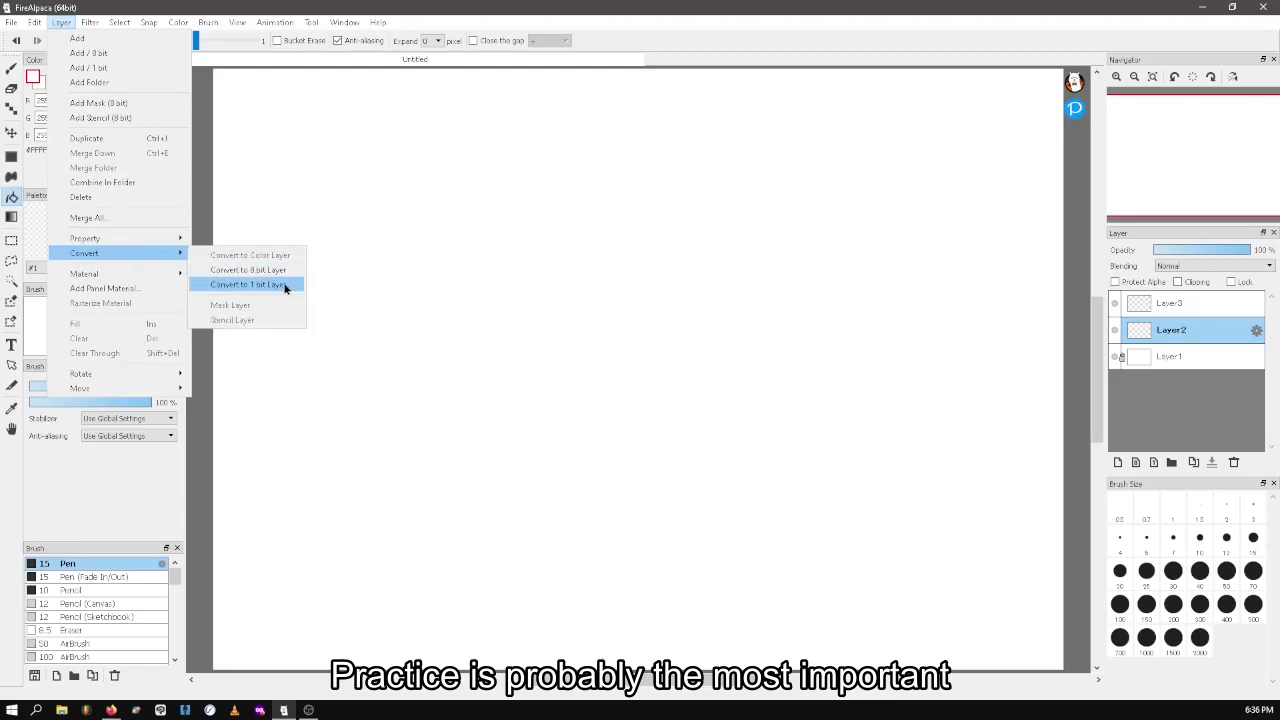
{"action": "left_click", "coordinate": [248, 285]}
Convert Layer3 to an 8 bit layer
{"action": "left_click", "coordinate": [1163, 305]}
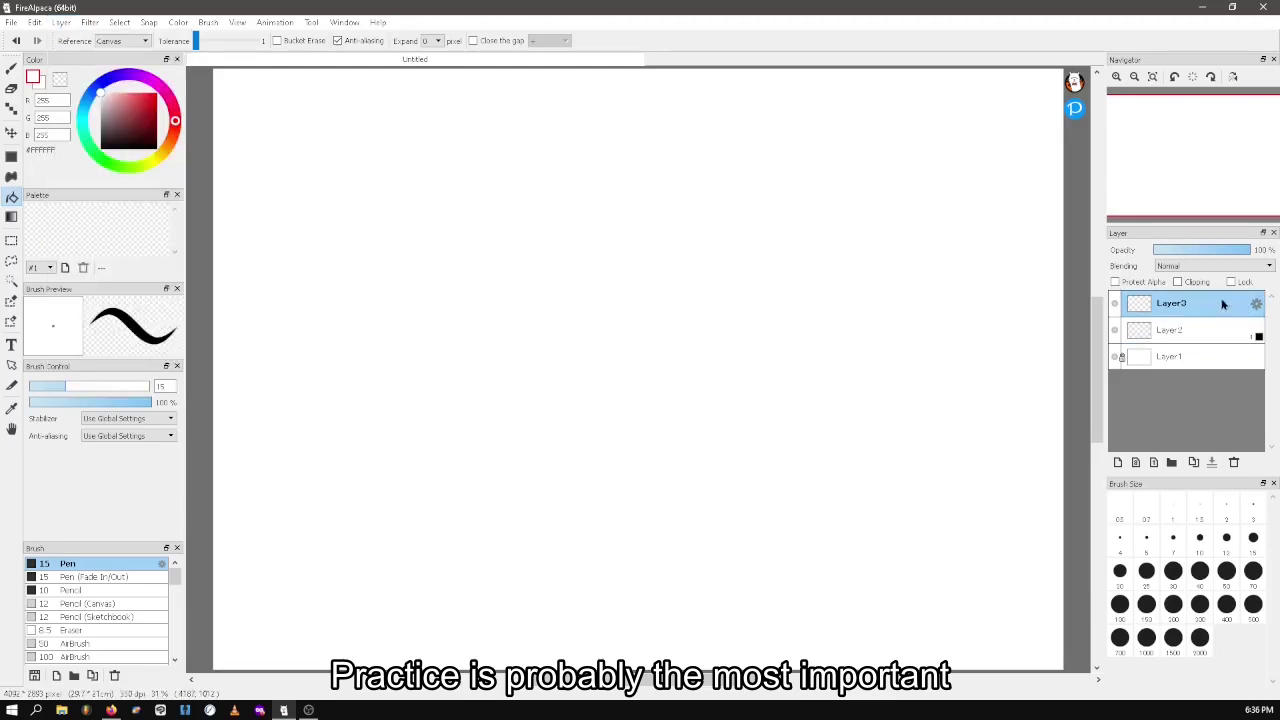
{"action": "left_click", "coordinate": [90, 22]}
{"action": "mouse_move", "coordinate": [61, 22]}
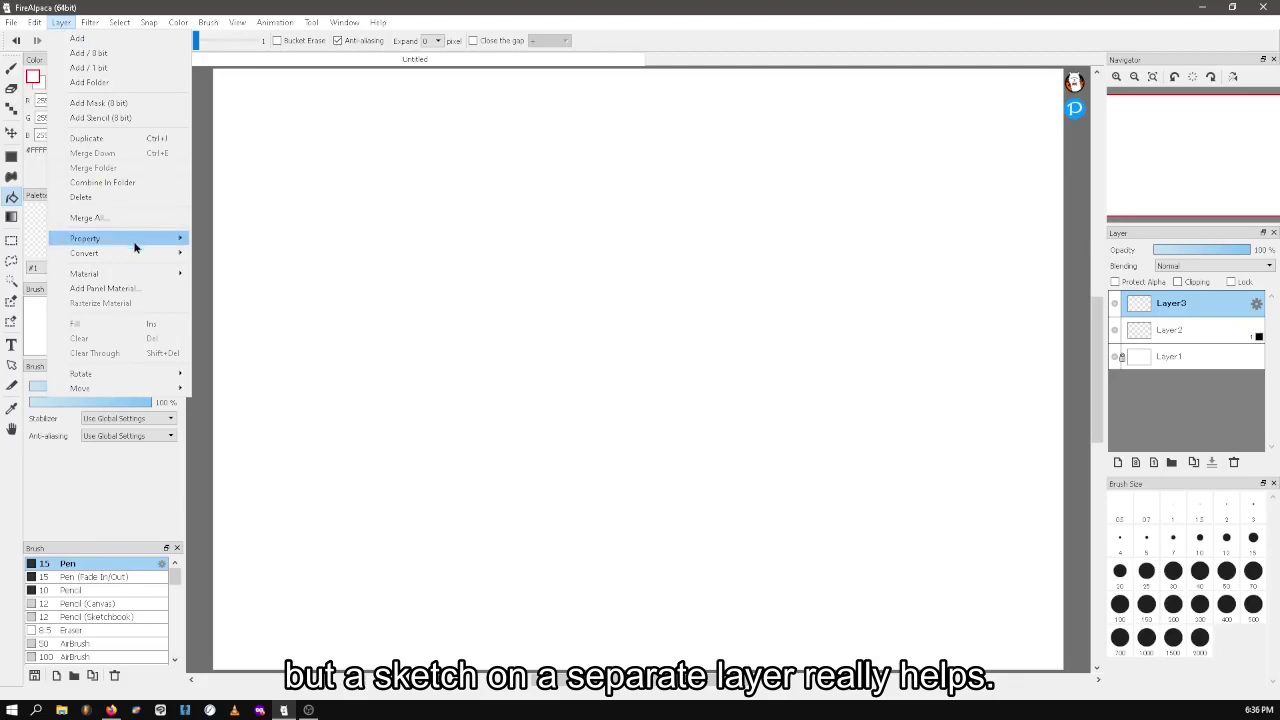
{"action": "mouse_move", "coordinate": [142, 258]}
{"action": "left_click", "coordinate": [230, 270]}
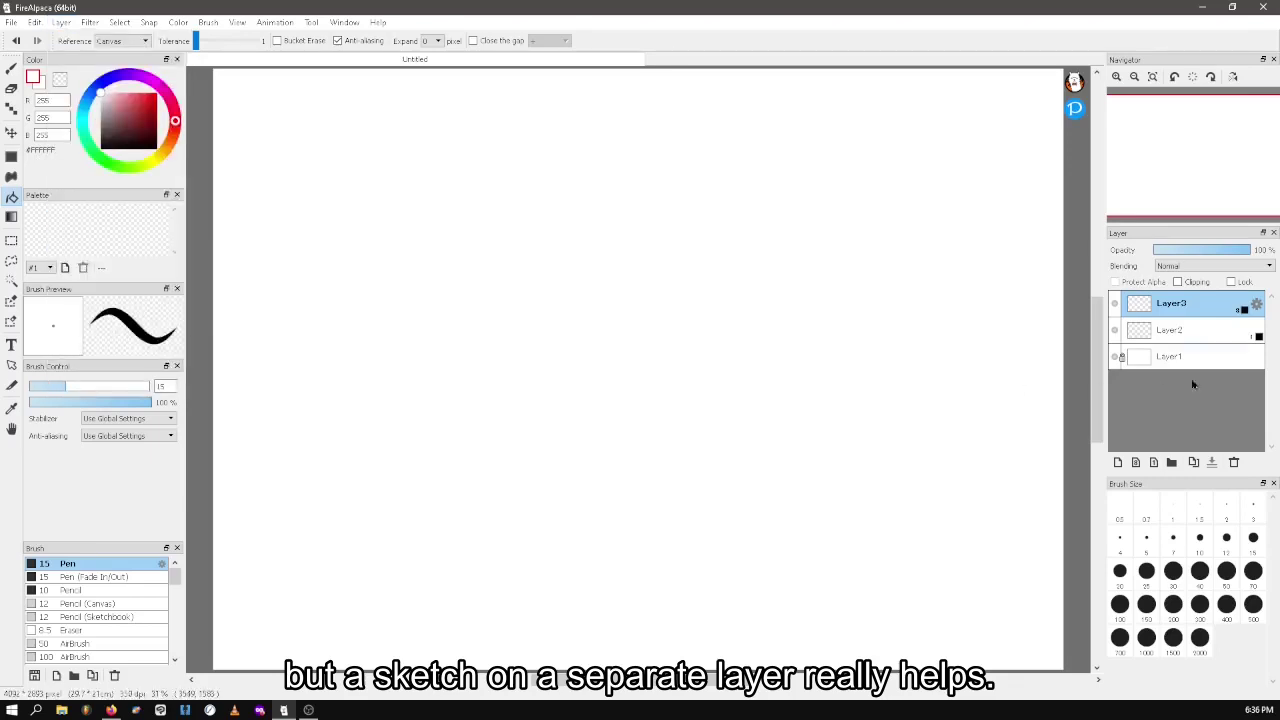
Make Layer2 the active layer and set the Pen brush size to 10
{"action": "left_click", "coordinate": [1205, 338]}
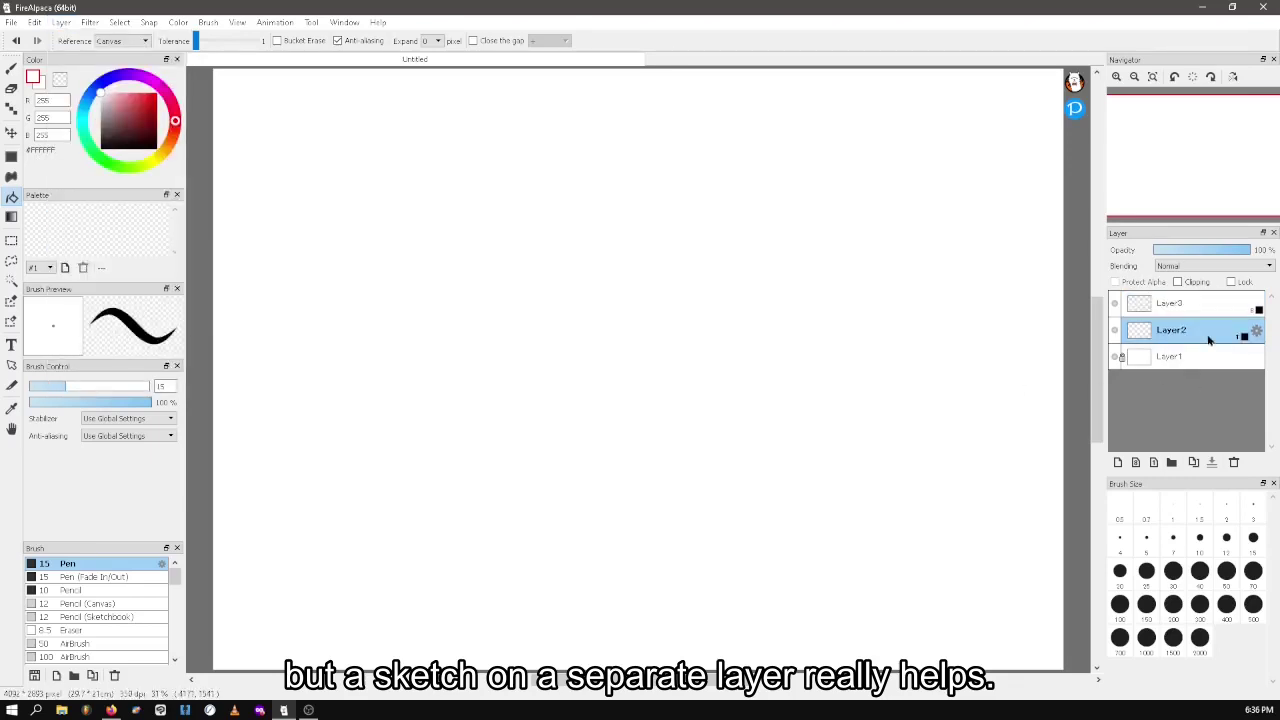
{"action": "left_click", "coordinate": [1146, 537]}
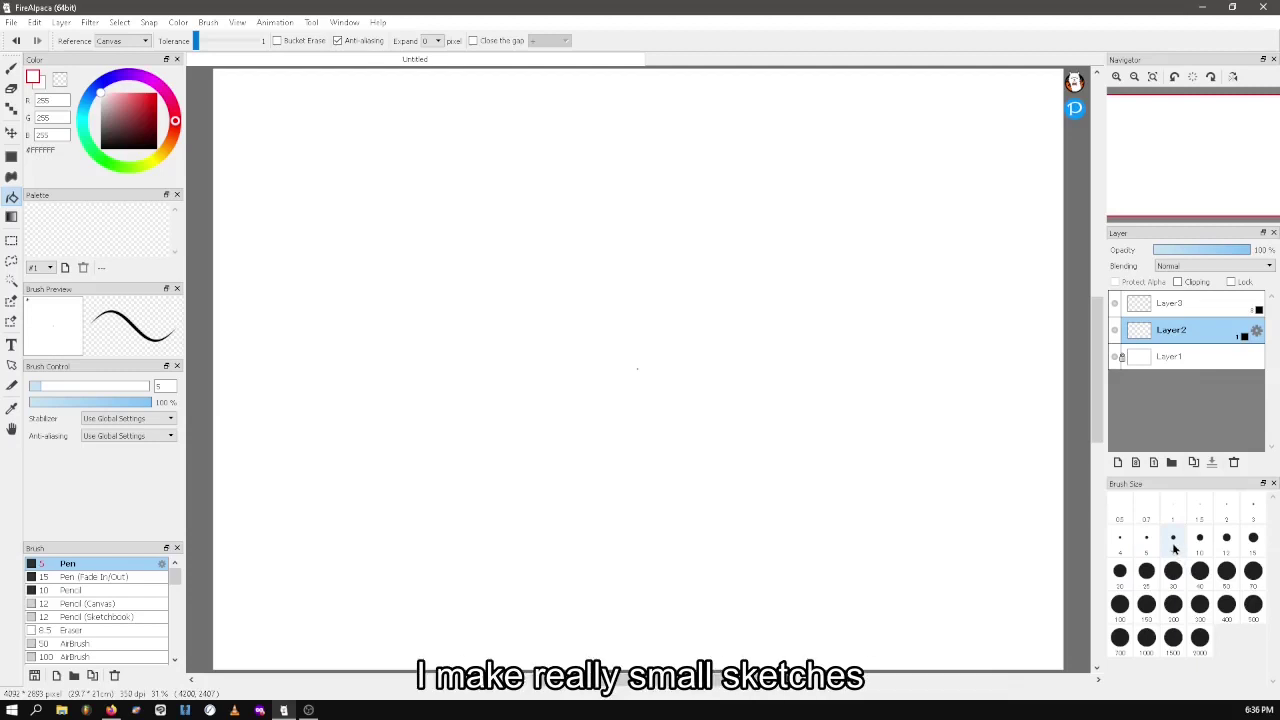
{"action": "left_click", "coordinate": [1173, 540]}
{"action": "left_click", "coordinate": [1201, 540]}
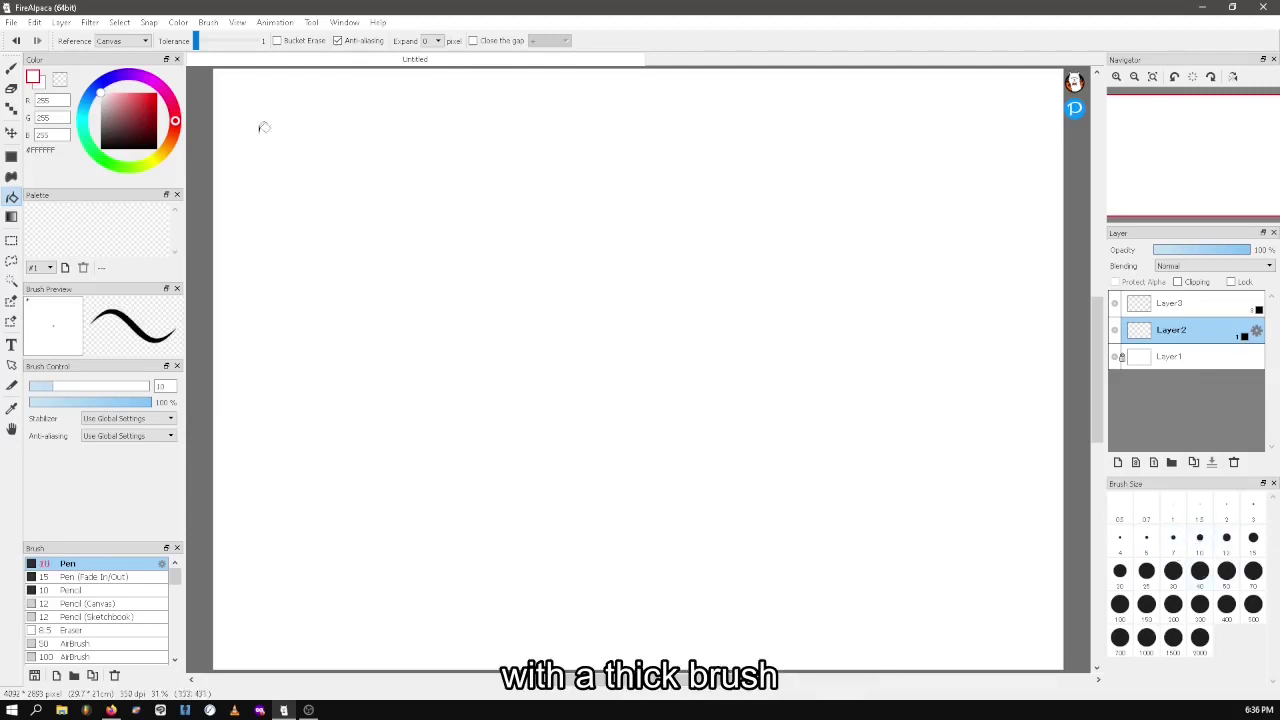
Display the canvas at 100% zoom and turn on the grid
{"action": "left_click", "coordinate": [236, 22]}
{"action": "left_click", "coordinate": [303, 72]}
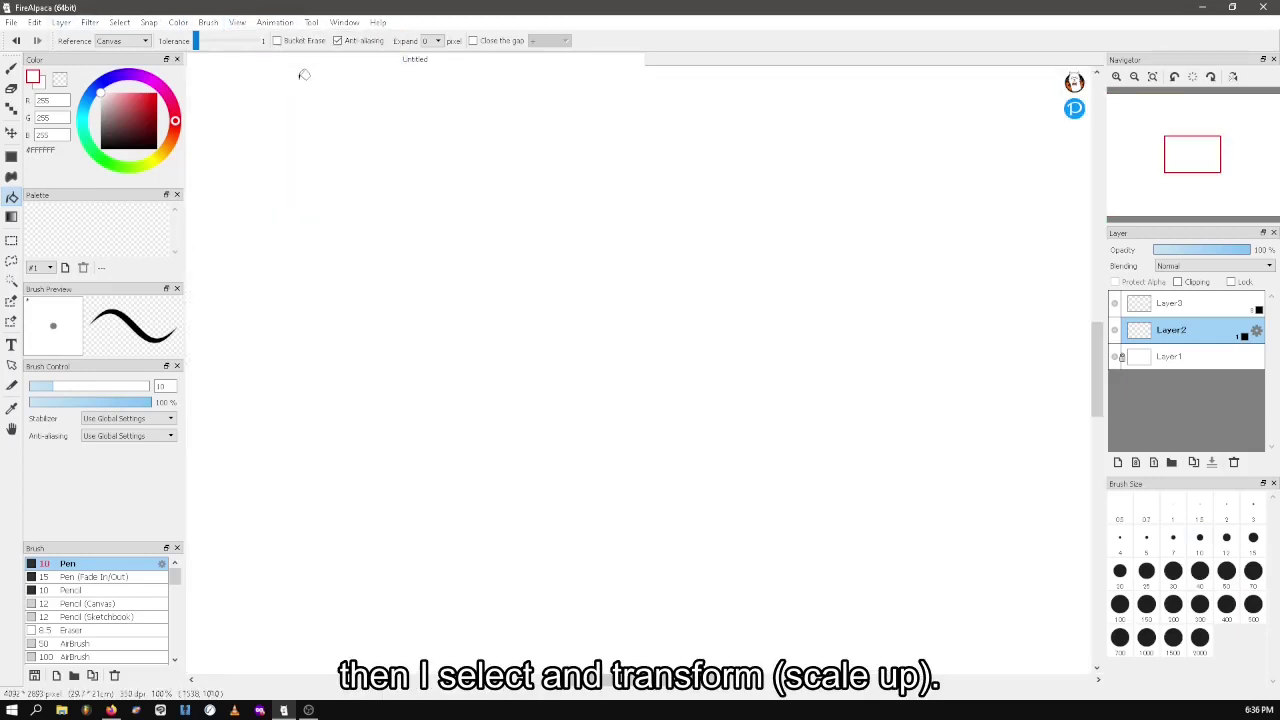
{"action": "left_click", "coordinate": [242, 24]}
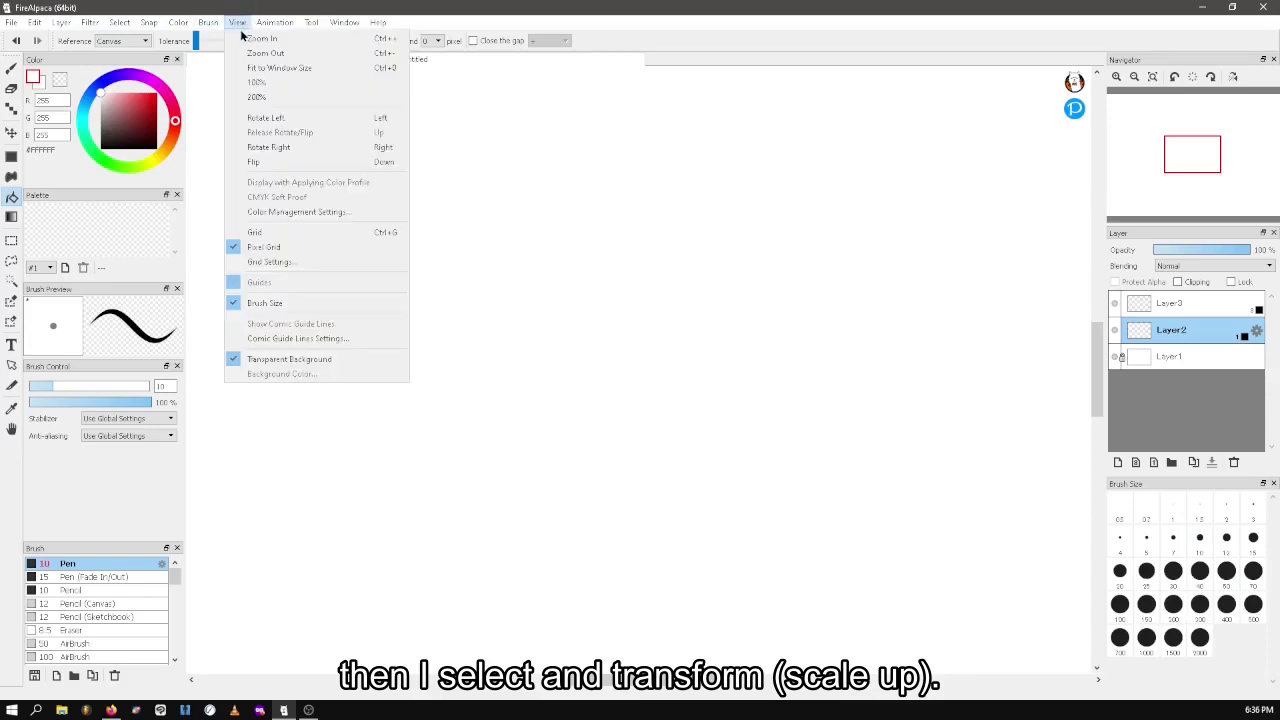
{"action": "left_click", "coordinate": [332, 233]}
Set the foreground colour to black (#000000) and activate the Brush tool
{"action": "left_click", "coordinate": [106, 141]}
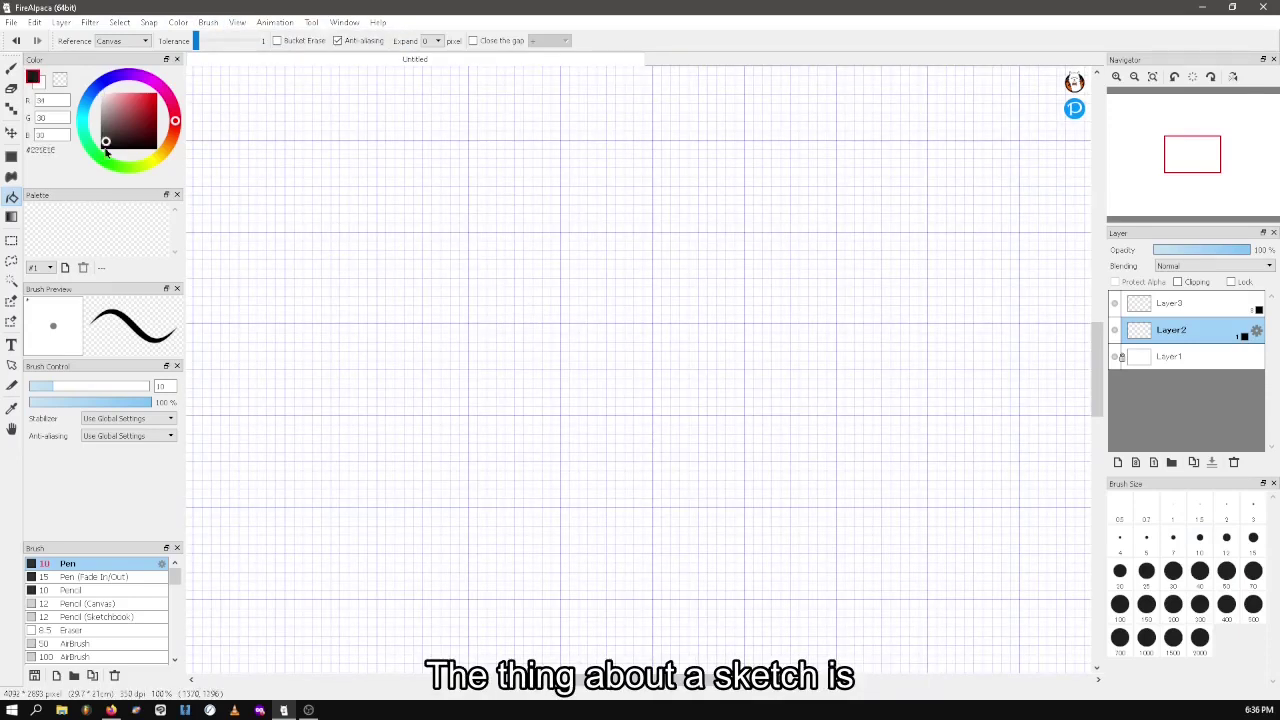
{"action": "left_click_drag", "start_coordinate": [106, 141], "coordinate": [100, 149]}
{"action": "left_click", "coordinate": [11, 68]}
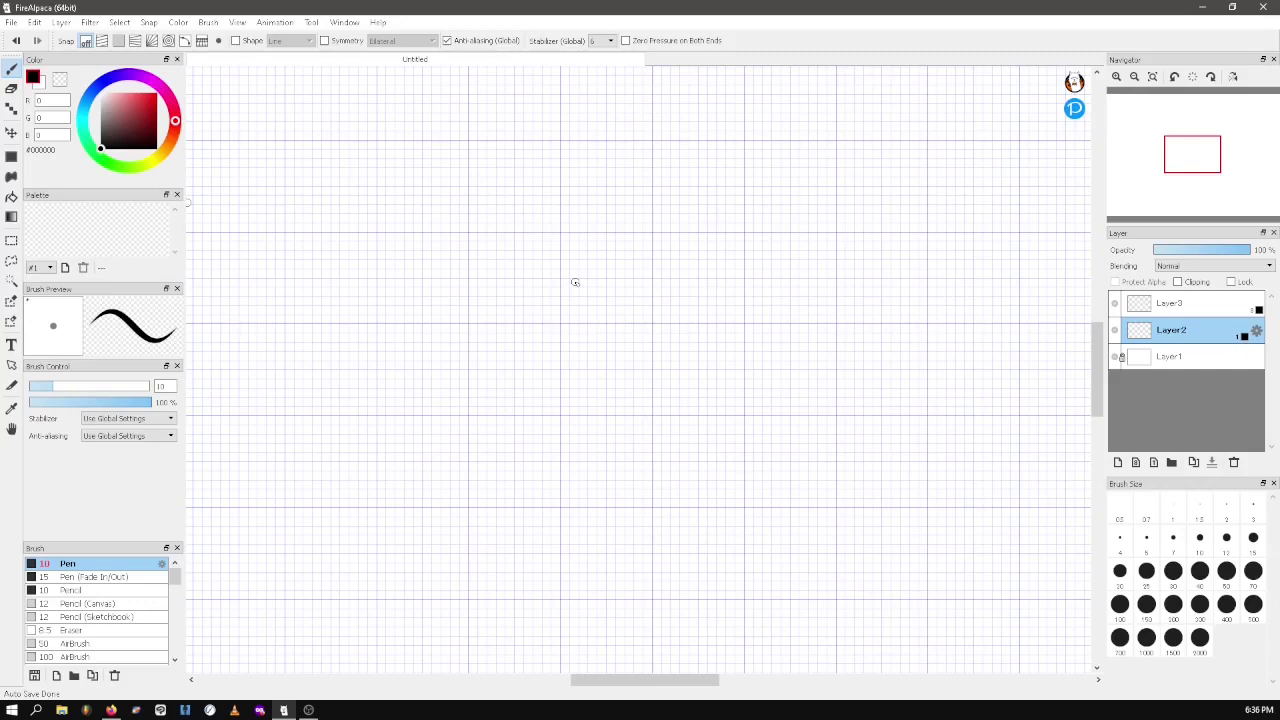
Show the Reference window in the workspace
{"action": "left_click", "coordinate": [237, 22]}
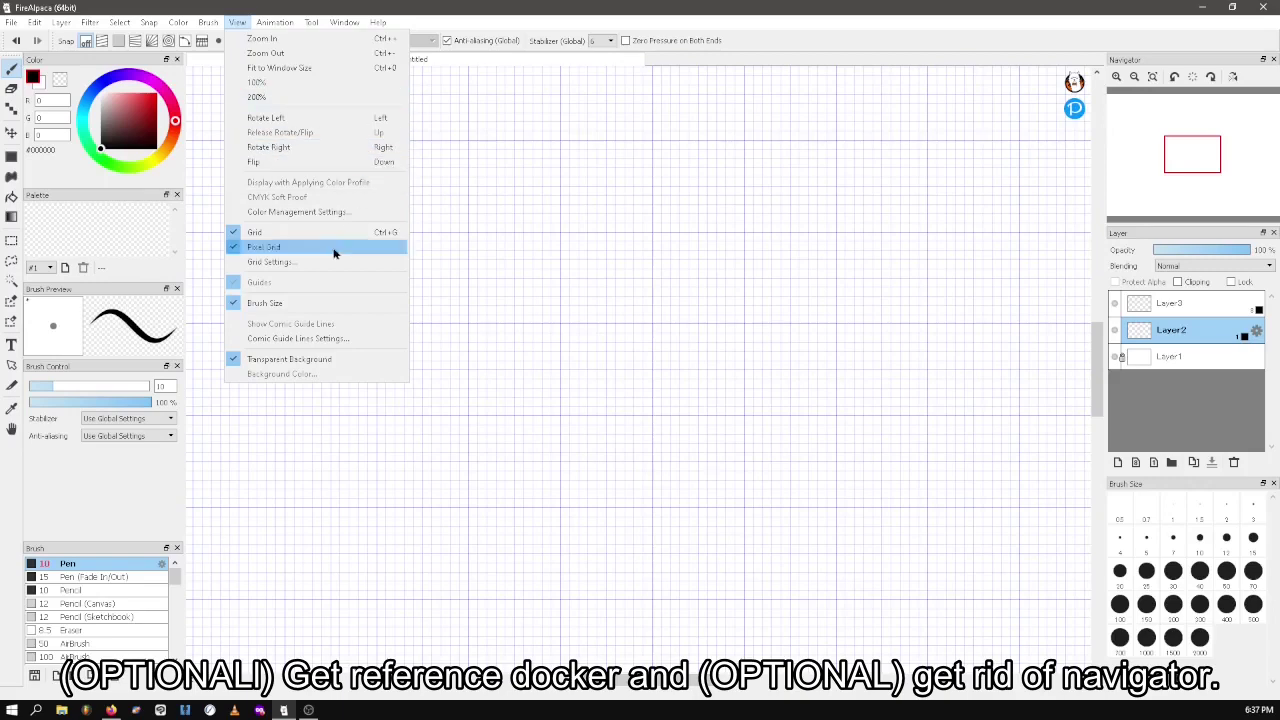
{"action": "mouse_move", "coordinate": [313, 20]}
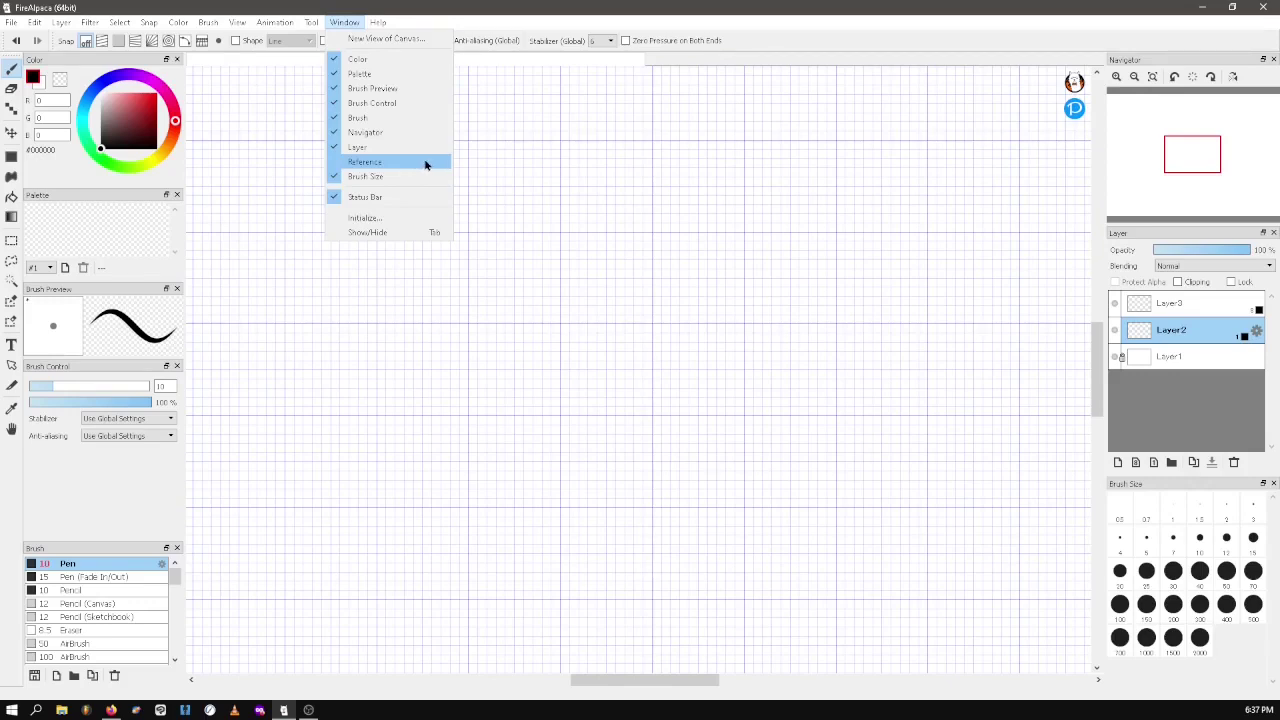
{"action": "left_click", "coordinate": [425, 164]}
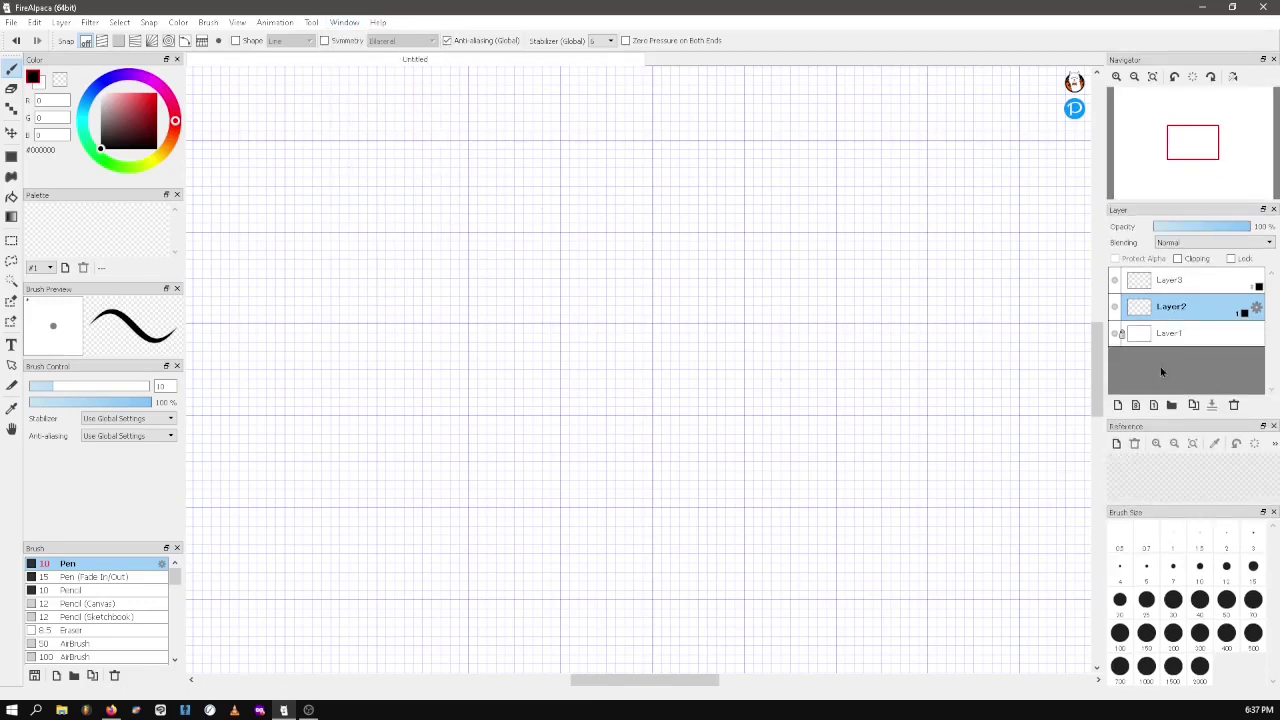
Remove the Navigator window and dock the Reference window above the Layer window
{"action": "left_click_drag", "start_coordinate": [1230, 59], "coordinate": [833, 200]}
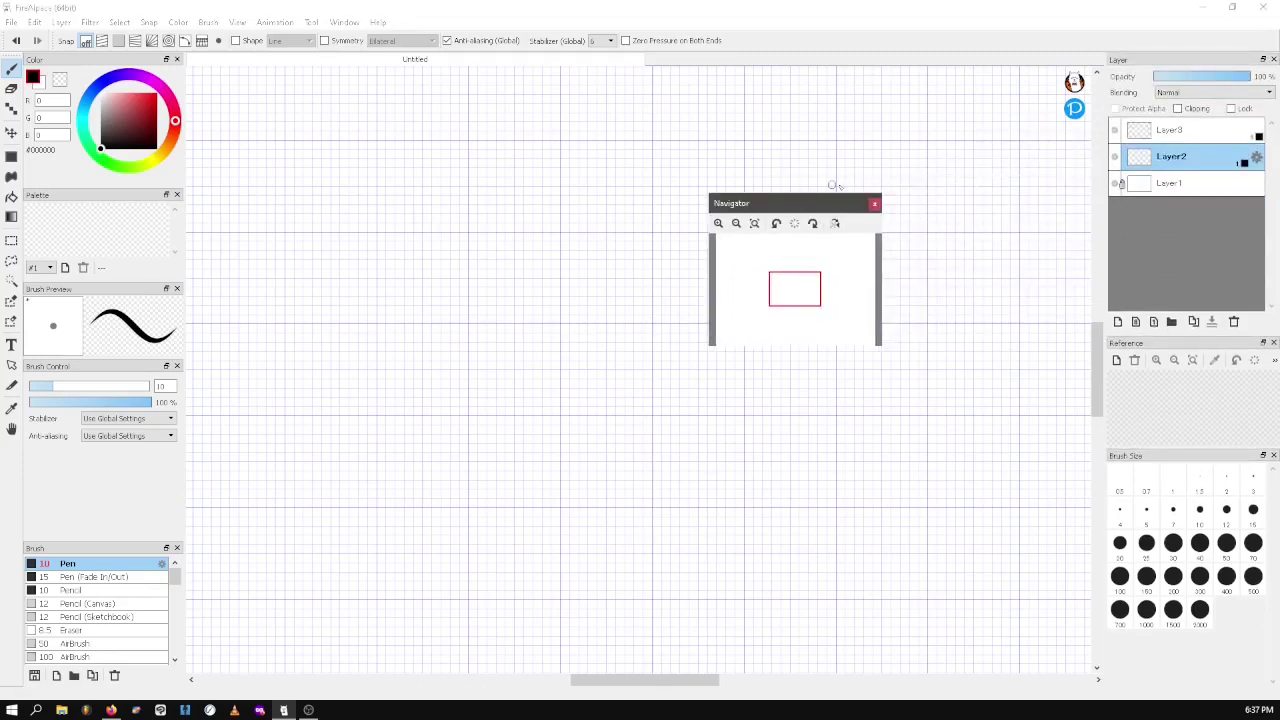
{"action": "left_click", "coordinate": [876, 199]}
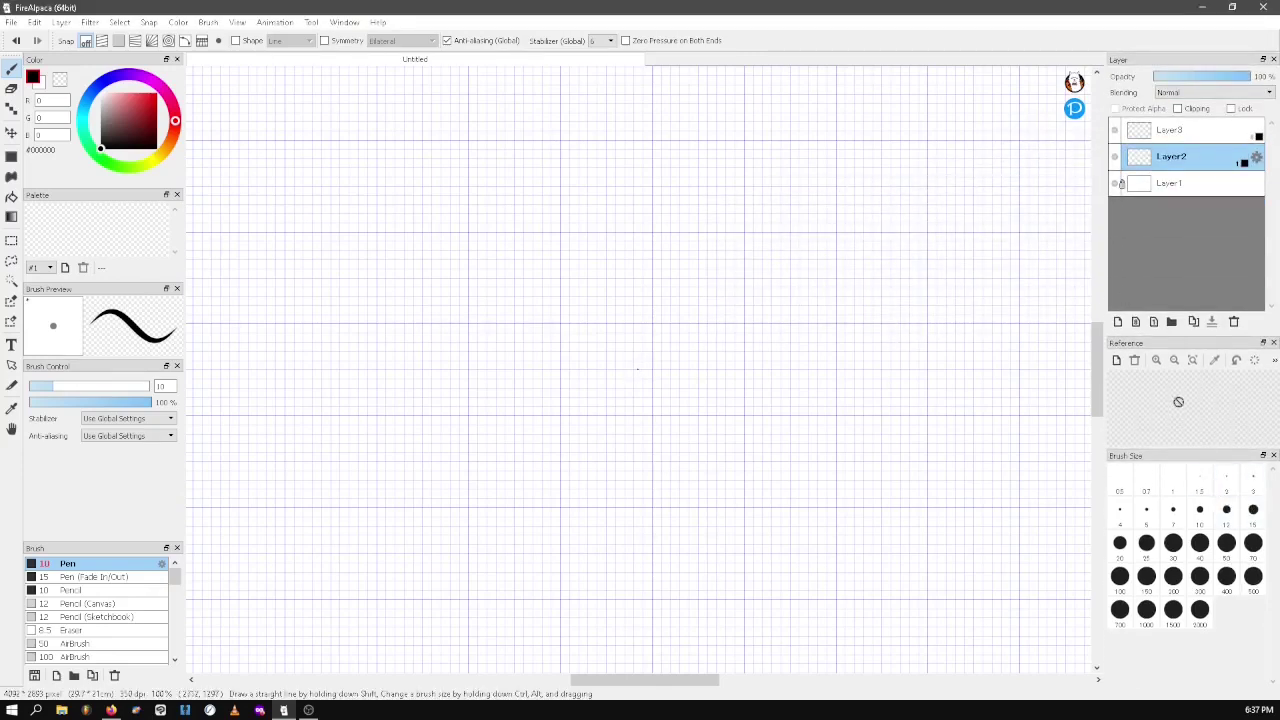
{"action": "left_click_drag", "start_coordinate": [1125, 343], "coordinate": [1166, 65]}
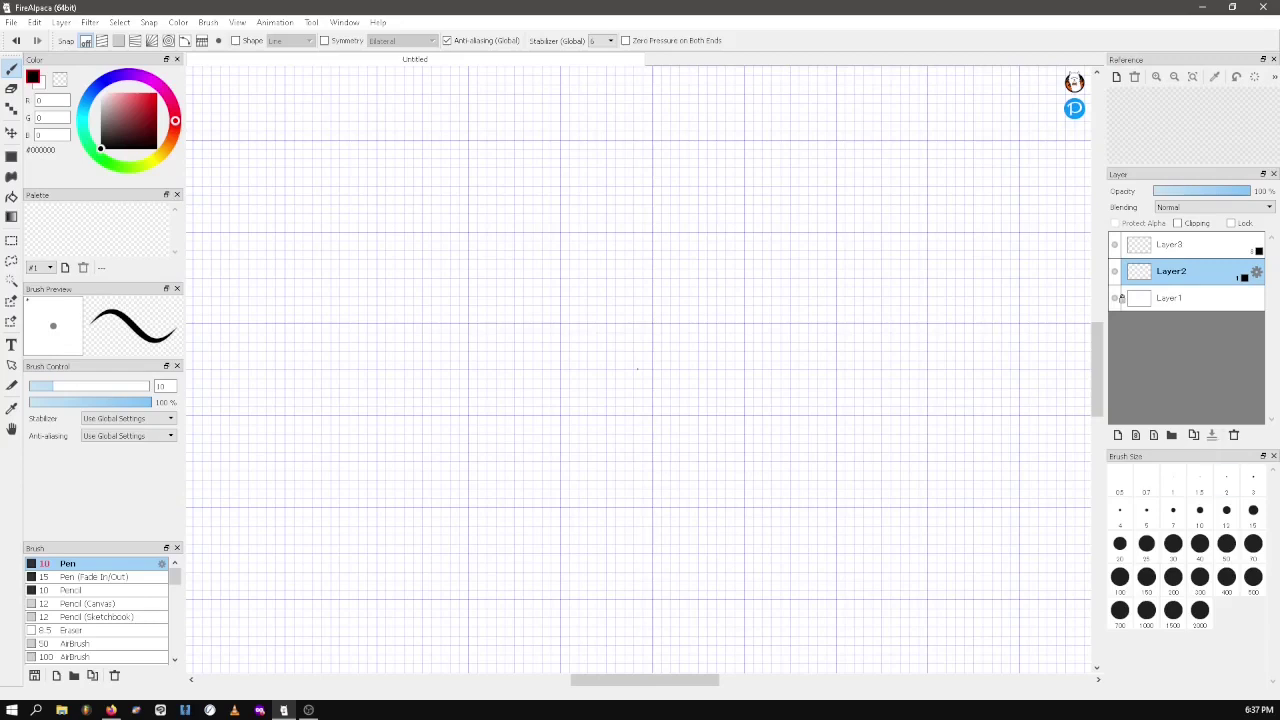
Switch to Firefox and bring the toad photo into the Reference window
{"action": "key", "text": "alt+Tab"}
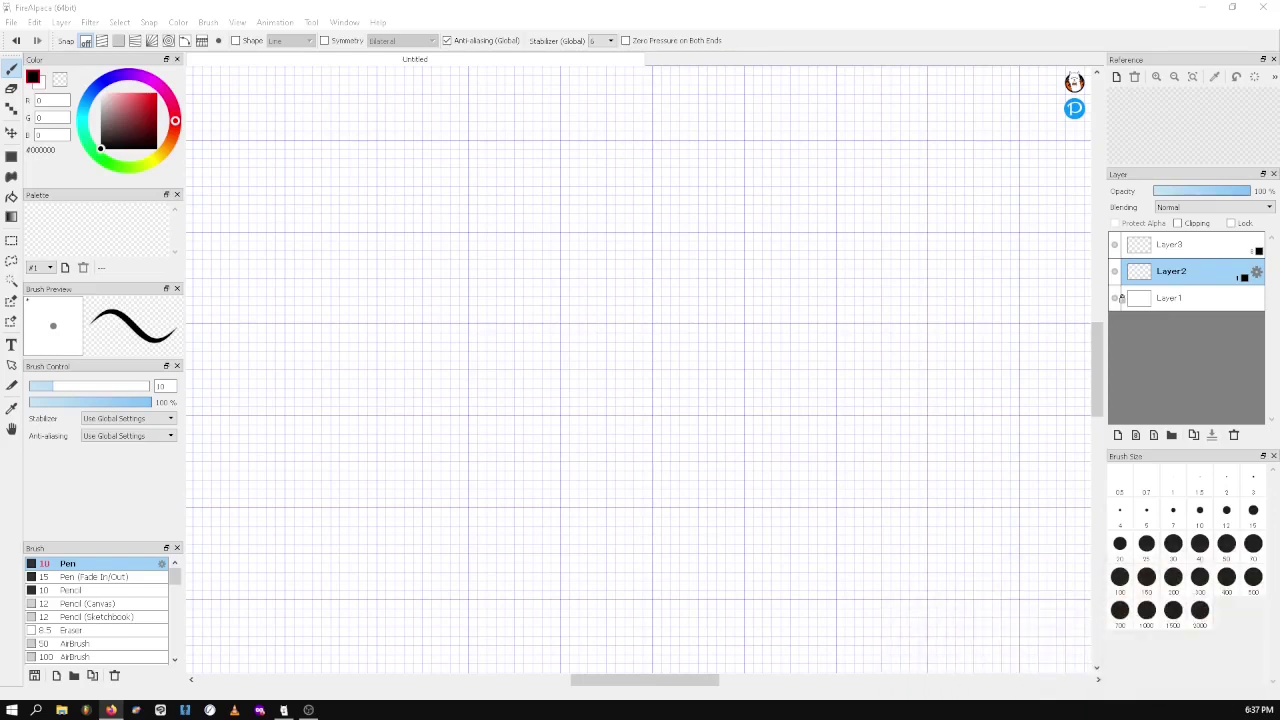
{"action": "left_click_drag", "start_coordinate": [1279, 560], "coordinate": [1187, 122]}
{"action": "left_click_drag", "start_coordinate": [1263, 602], "coordinate": [1194, 150]}
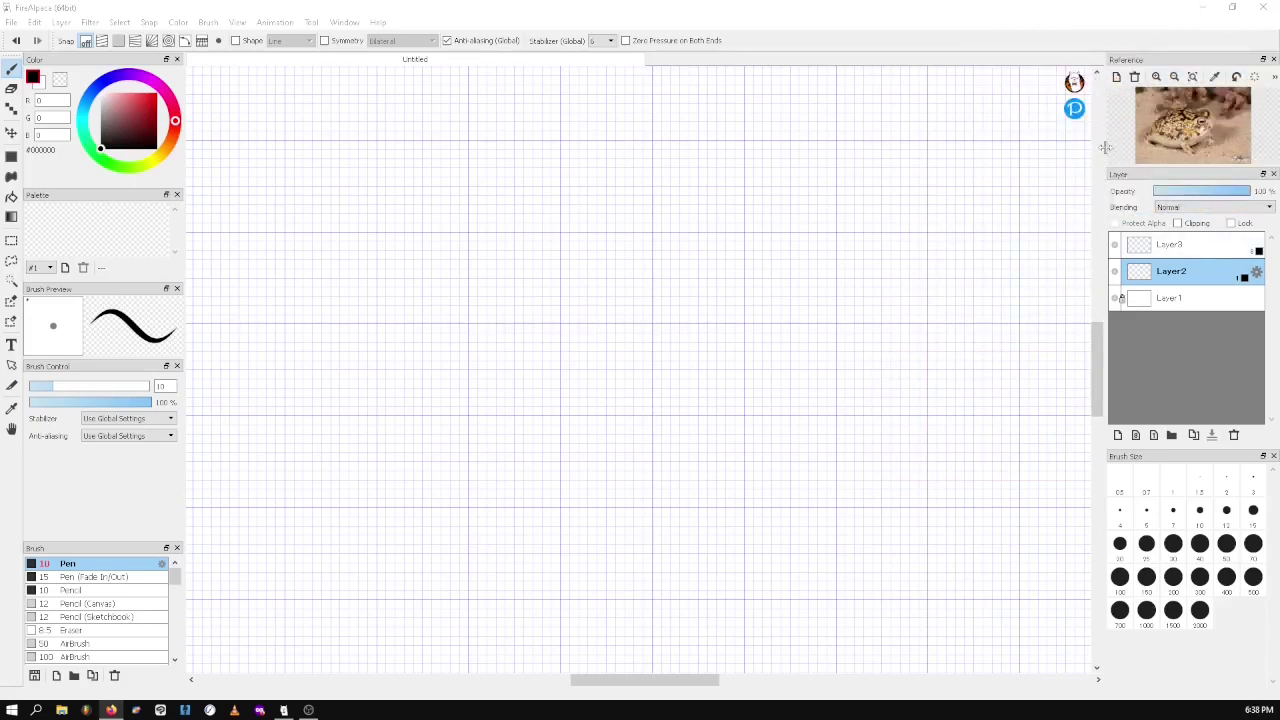
Enlarge the Reference and Layer windows and magnify the photo so the toad fills the reference view
{"action": "mouse_move", "coordinate": [1105, 147]}
{"action": "left_mouse_down"}
{"action": "mouse_move", "coordinate": [1072, 152]}
{"action": "mouse_move", "coordinate": [1095, 200]}
{"action": "mouse_move", "coordinate": [1101, 275]}
{"action": "left_mouse_up"}
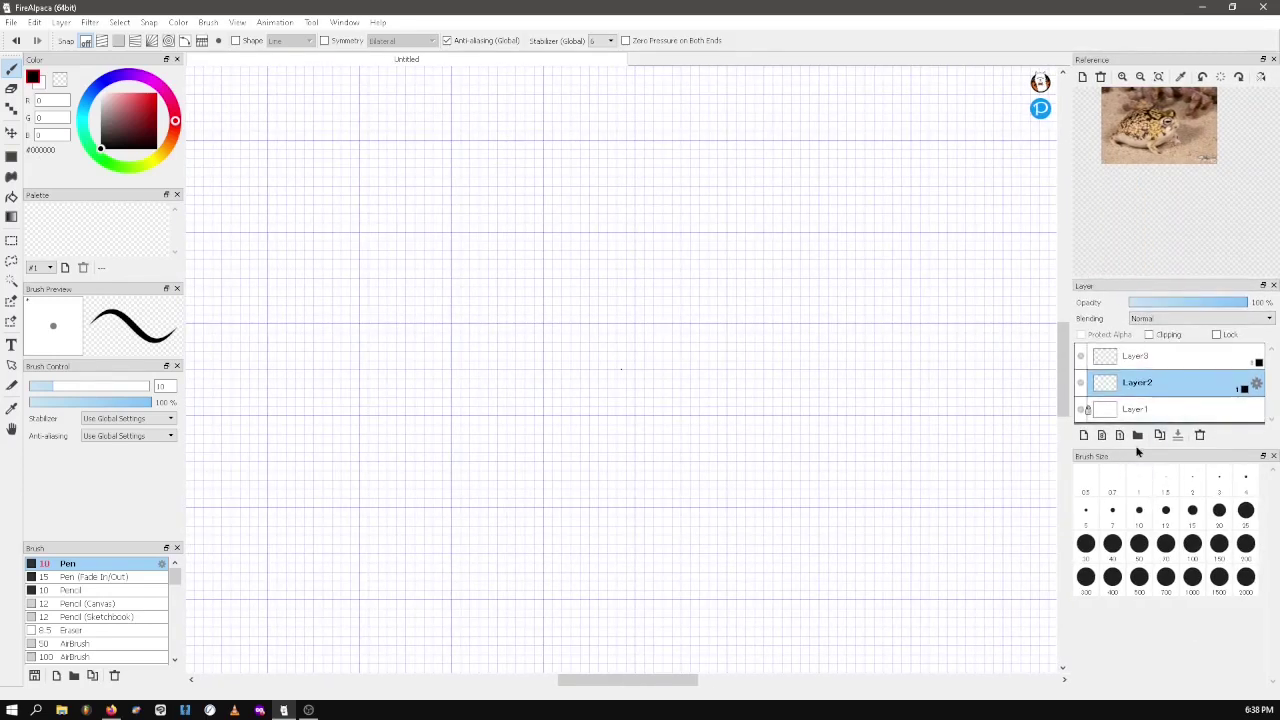
{"action": "mouse_move", "coordinate": [1137, 452]}
{"action": "left_mouse_down"}
{"action": "mouse_move", "coordinate": [1160, 543]}
{"action": "mouse_move", "coordinate": [1166, 519]}
{"action": "left_mouse_up"}
{"action": "left_click_drag", "start_coordinate": [1134, 124], "coordinate": [1149, 182]}
{"action": "left_click", "coordinate": [1122, 77]}
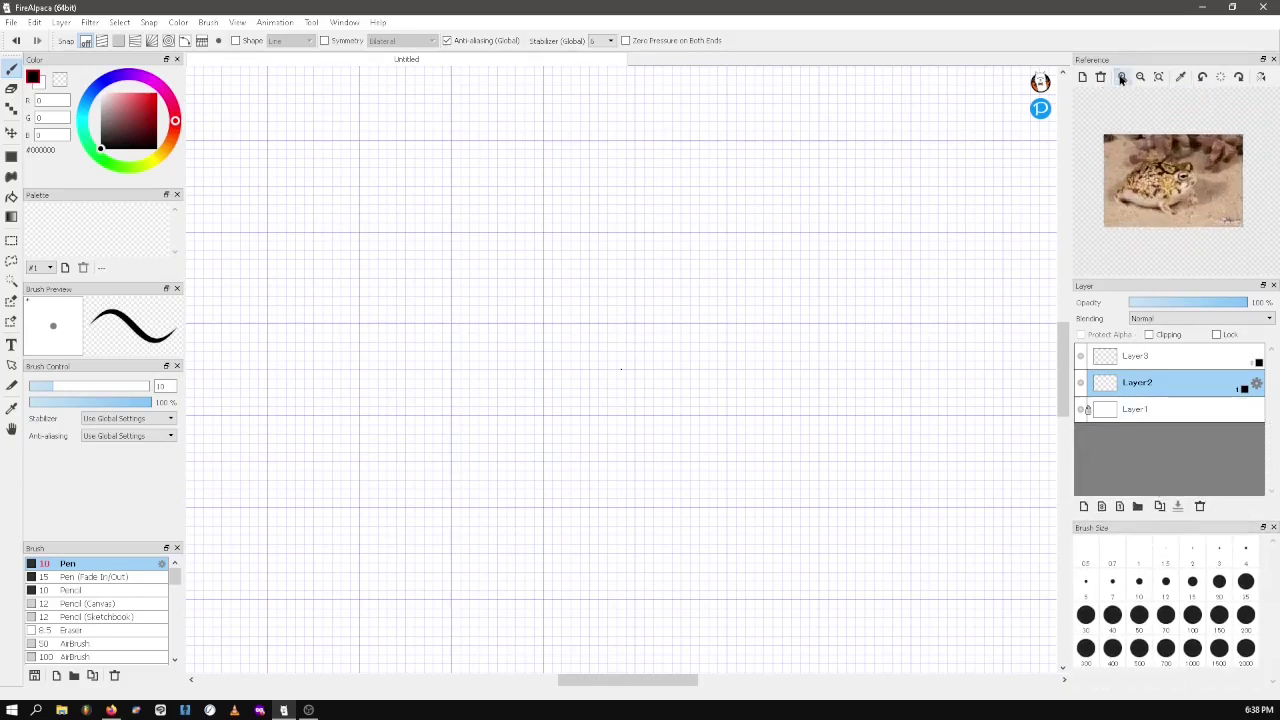
{"action": "left_click", "coordinate": [1122, 77]}
{"action": "left_click", "coordinate": [1122, 77]}
{"action": "left_click", "coordinate": [1122, 77]}
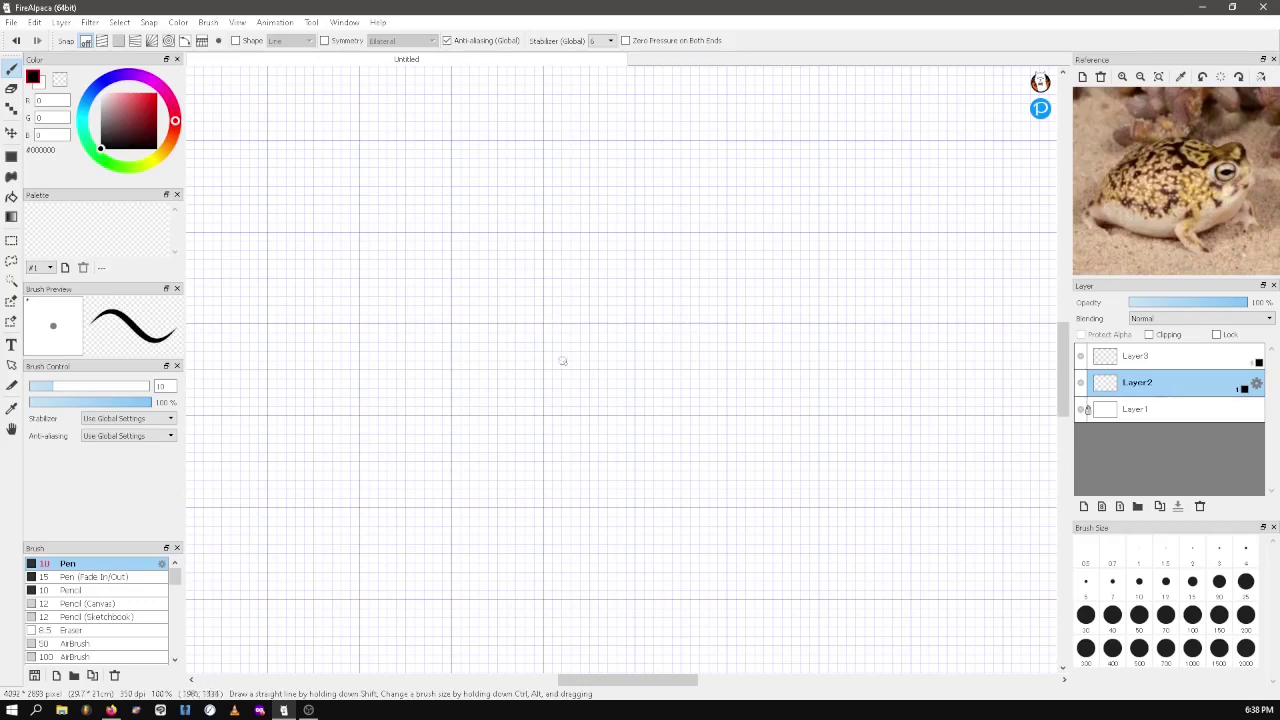
Sketch the toad's body outline, eye, mouth and legs on Layer2 from the reference photo
{"action": "mouse_move", "coordinate": [530, 368]}
{"action": "left_mouse_down"}
{"action": "mouse_move", "coordinate": [715, 320]}
{"action": "mouse_move", "coordinate": [610, 283]}
{"action": "mouse_move", "coordinate": [714, 307]}
{"action": "mouse_move", "coordinate": [769, 340]}
{"action": "mouse_move", "coordinate": [673, 342]}
{"action": "mouse_move", "coordinate": [717, 375]}
{"action": "left_mouse_up"}
{"action": "mouse_move", "coordinate": [700, 324]}
{"action": "left_mouse_down"}
{"action": "mouse_move", "coordinate": [706, 350]}
{"action": "mouse_move", "coordinate": [790, 368]}
{"action": "mouse_move", "coordinate": [690, 478]}
{"action": "mouse_move", "coordinate": [632, 488]}
{"action": "mouse_move", "coordinate": [667, 520]}
{"action": "left_mouse_up"}
{"action": "key", "text": "ctrl+z"}
{"action": "left_click_drag", "start_coordinate": [604, 463], "coordinate": [633, 527]}
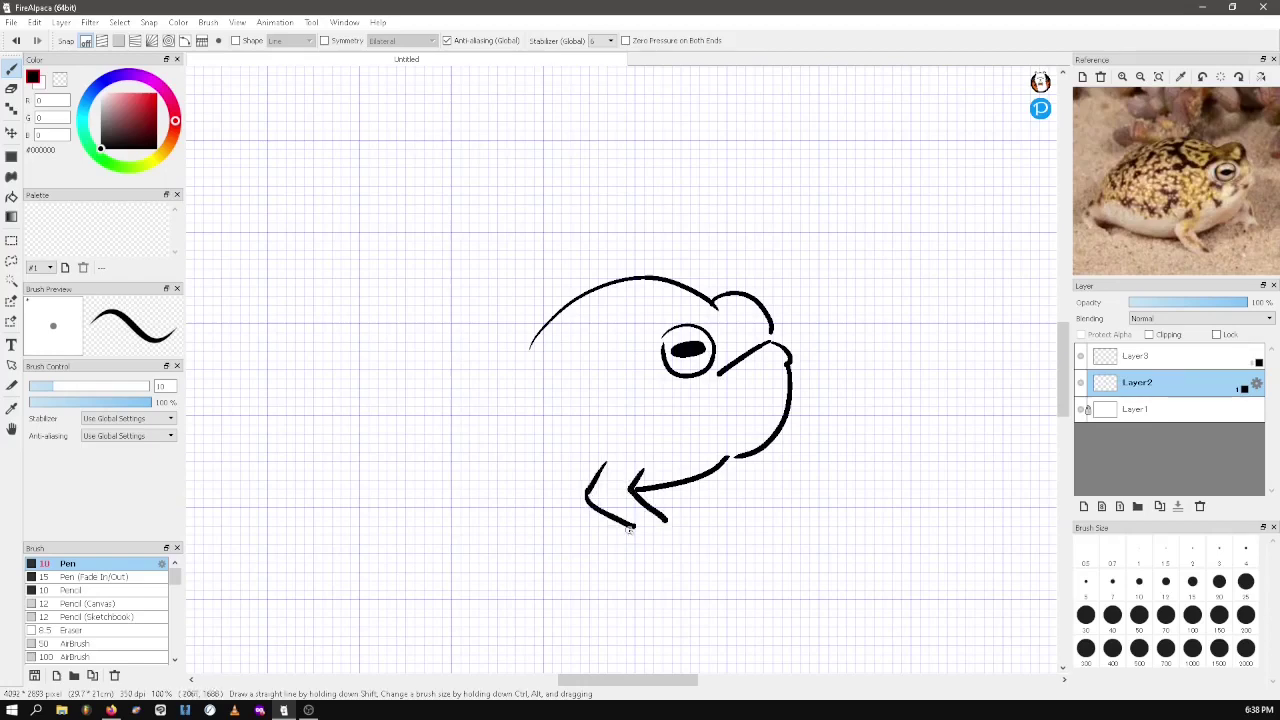
{"action": "left_click_drag", "start_coordinate": [531, 350], "coordinate": [500, 508]}
{"action": "mouse_move", "coordinate": [521, 483]}
{"action": "left_mouse_down"}
{"action": "mouse_move", "coordinate": [535, 500]}
{"action": "mouse_move", "coordinate": [586, 495]}
{"action": "left_mouse_up"}
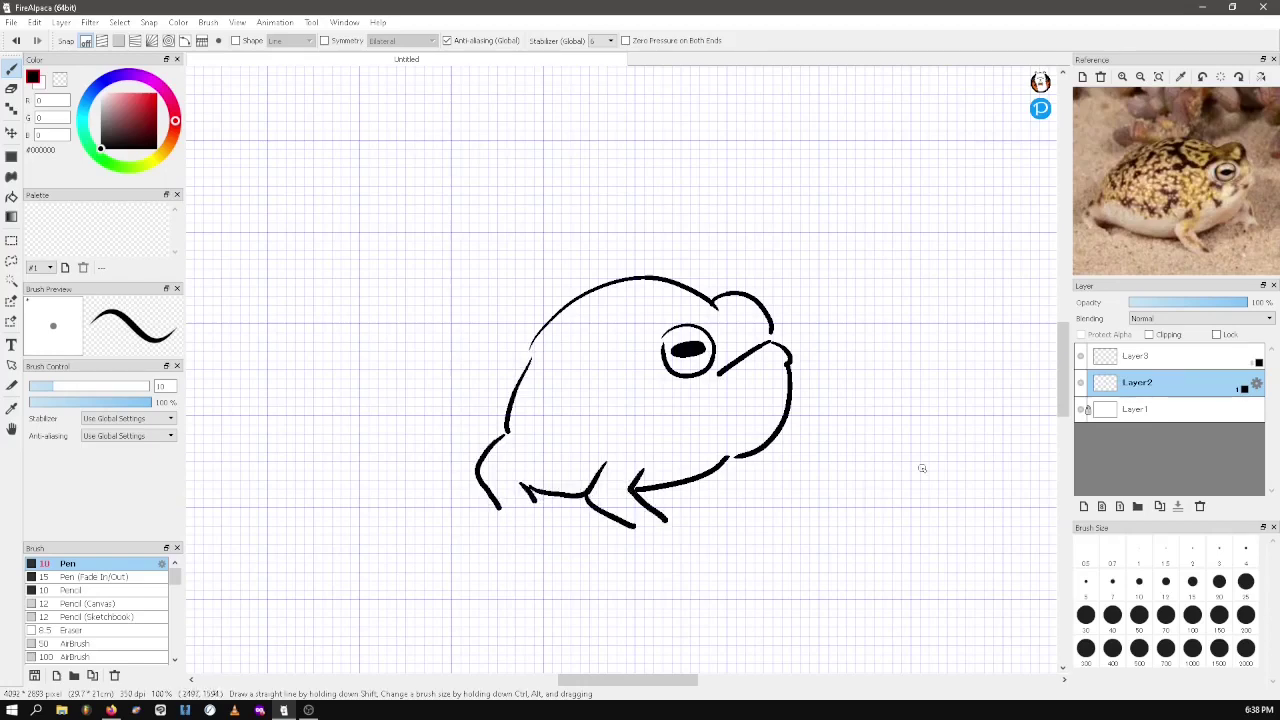
Sketch the toad's webbed front feet and its hind foot to complete the drawing
{"action": "mouse_move", "coordinate": [762, 446]}
{"action": "left_mouse_down"}
{"action": "mouse_move", "coordinate": [792, 480]}
{"action": "mouse_move", "coordinate": [788, 421]}
{"action": "left_mouse_up"}
{"action": "left_click_drag", "start_coordinate": [650, 506], "coordinate": [690, 537]}
{"action": "left_click_drag", "start_coordinate": [636, 526], "coordinate": [656, 555]}
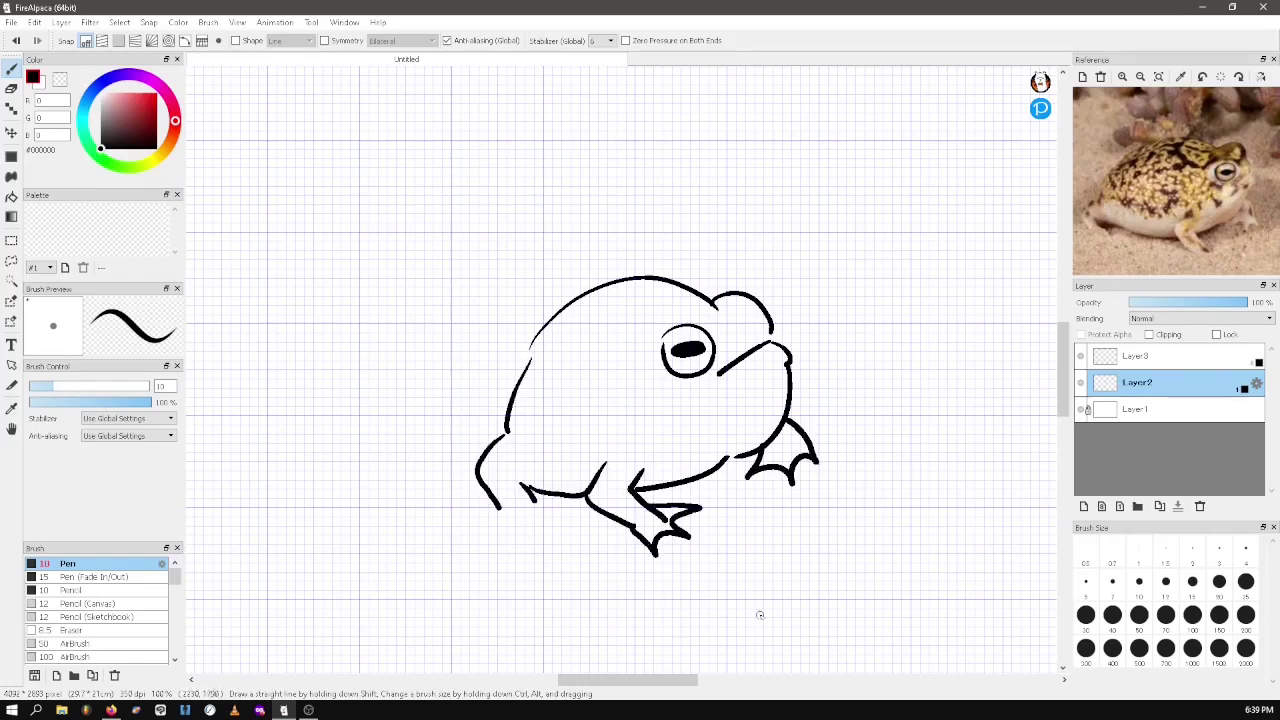
{"action": "left_click", "coordinate": [111, 710]}
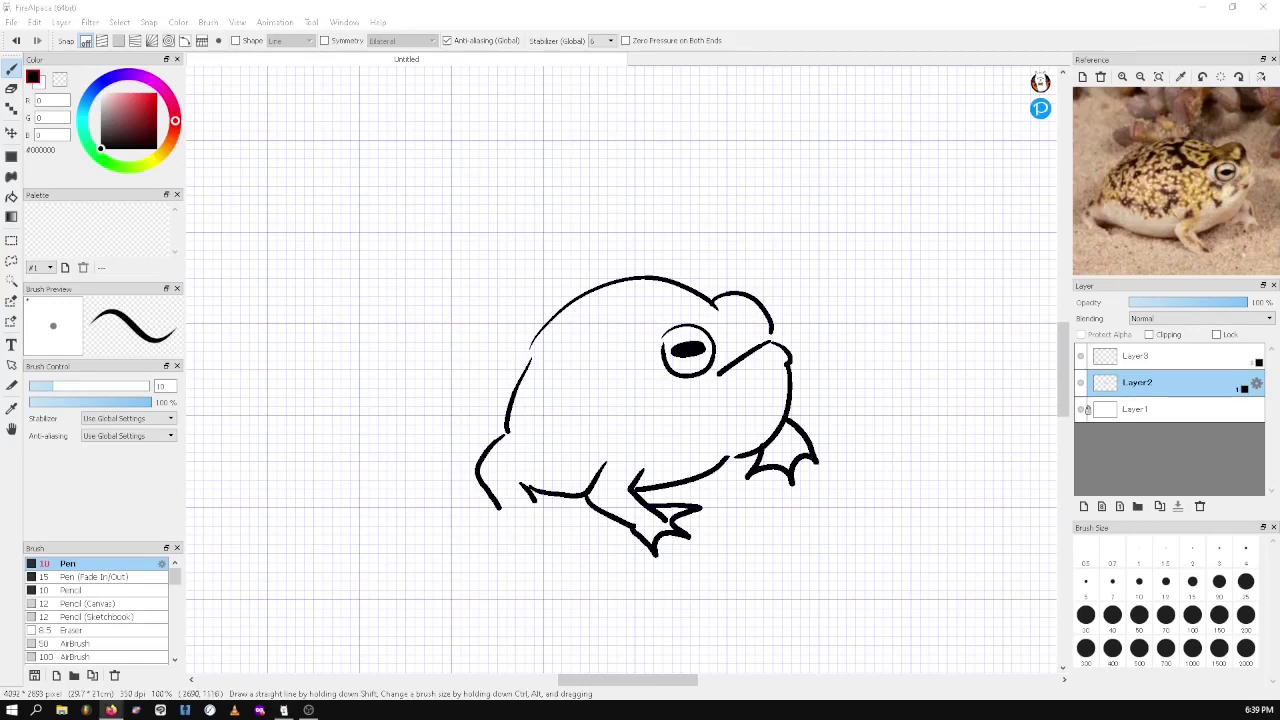
{"action": "left_click", "coordinate": [499, 508]}
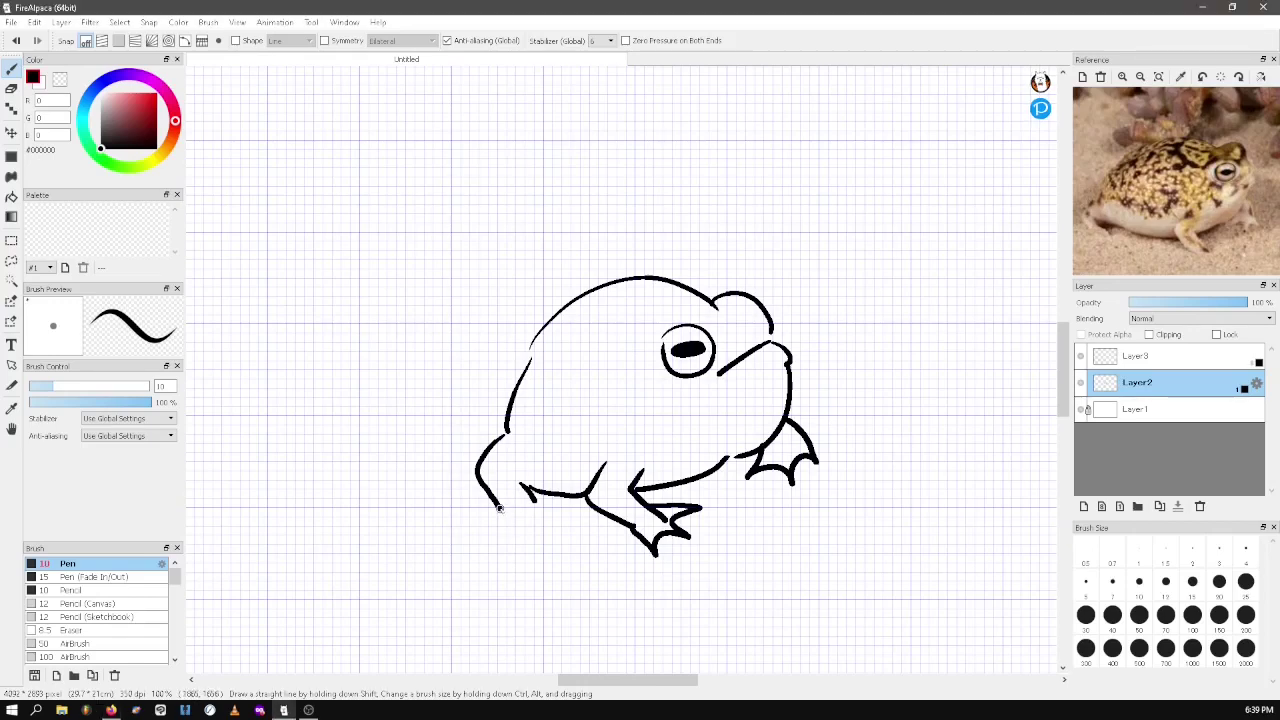
{"action": "left_click_drag", "start_coordinate": [499, 508], "coordinate": [537, 500]}
{"action": "key", "text": "ctrl+z"}
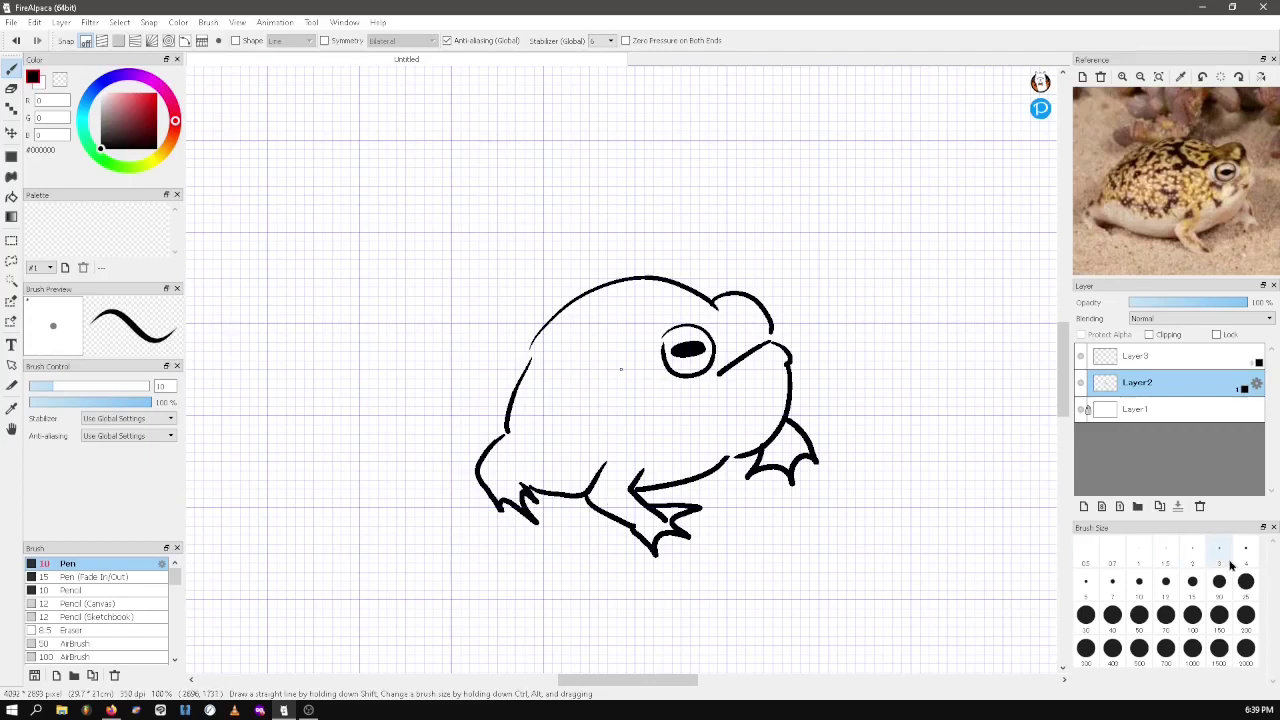
Lasso the toad sketch on Layer2, rotate it slightly clockwise, move it further left on the canvas, and deselect
{"action": "left_click", "coordinate": [11, 260]}
{"action": "left_click_drag", "start_coordinate": [400, 370], "coordinate": [409, 380]}
{"action": "left_click", "coordinate": [36, 24]}
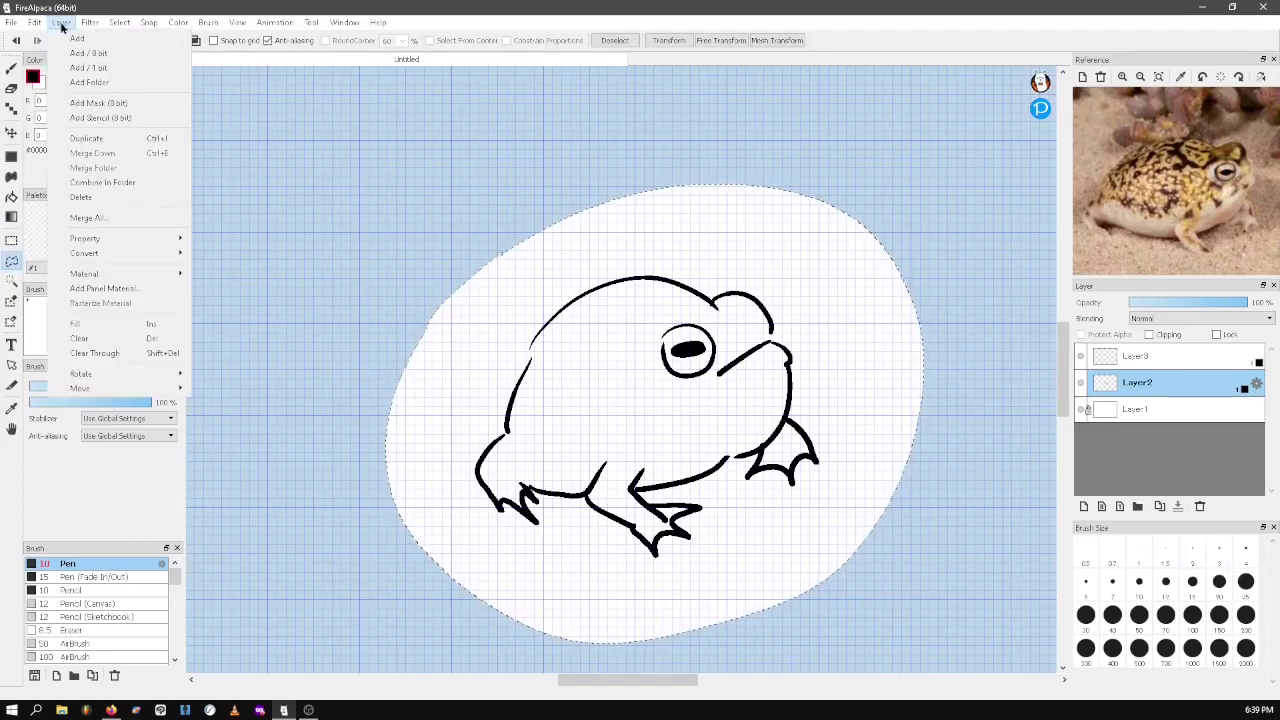
{"action": "mouse_move", "coordinate": [119, 22]}
{"action": "left_click", "coordinate": [306, 216]}
{"action": "left_click_drag", "start_coordinate": [943, 134], "coordinate": [1009, 240]}
{"action": "left_click_drag", "start_coordinate": [692, 436], "coordinate": [524, 434]}
{"action": "left_click_drag", "start_coordinate": [875, 428], "coordinate": [877, 397]}
{"action": "left_click", "coordinate": [992, 678]}
{"action": "left_click", "coordinate": [119, 22]}
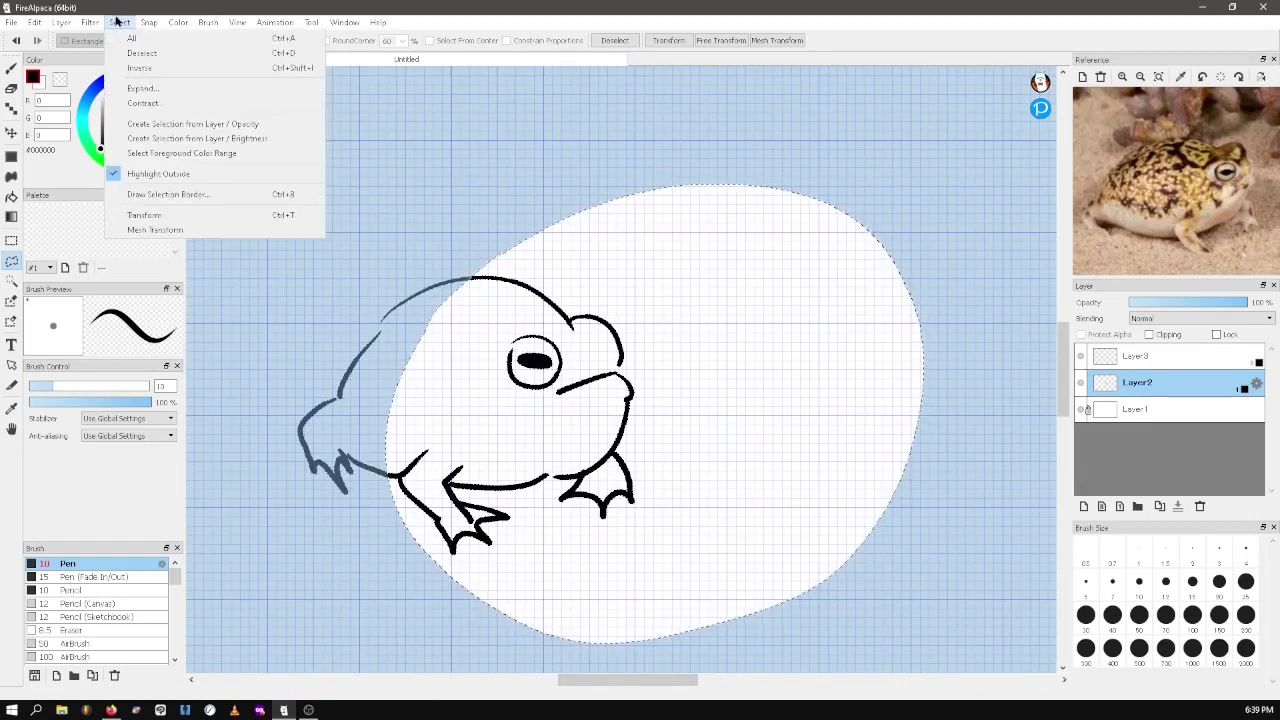
{"action": "left_click", "coordinate": [150, 49]}
Replace the toad photo in the Reference window with the salamander photo and flip the canvas view
{"action": "left_click", "coordinate": [1101, 76]}
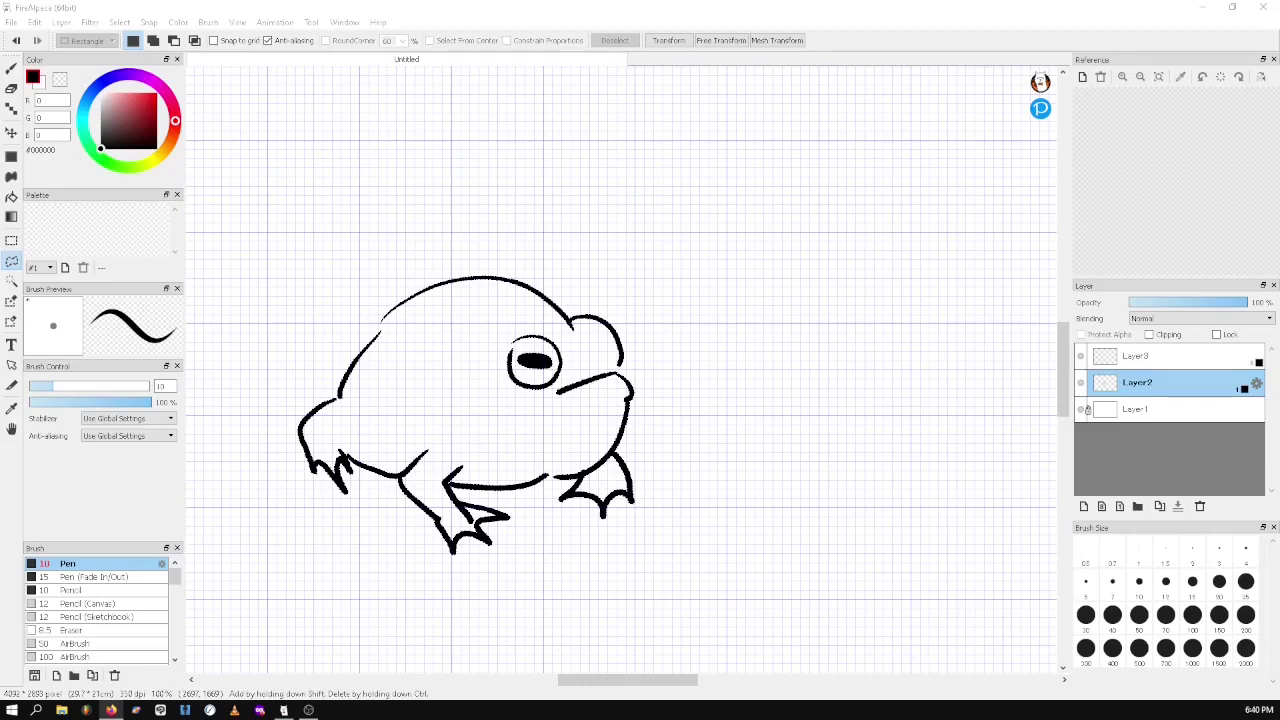
{"action": "left_click_drag", "start_coordinate": [1158, 143], "coordinate": [1183, 172]}
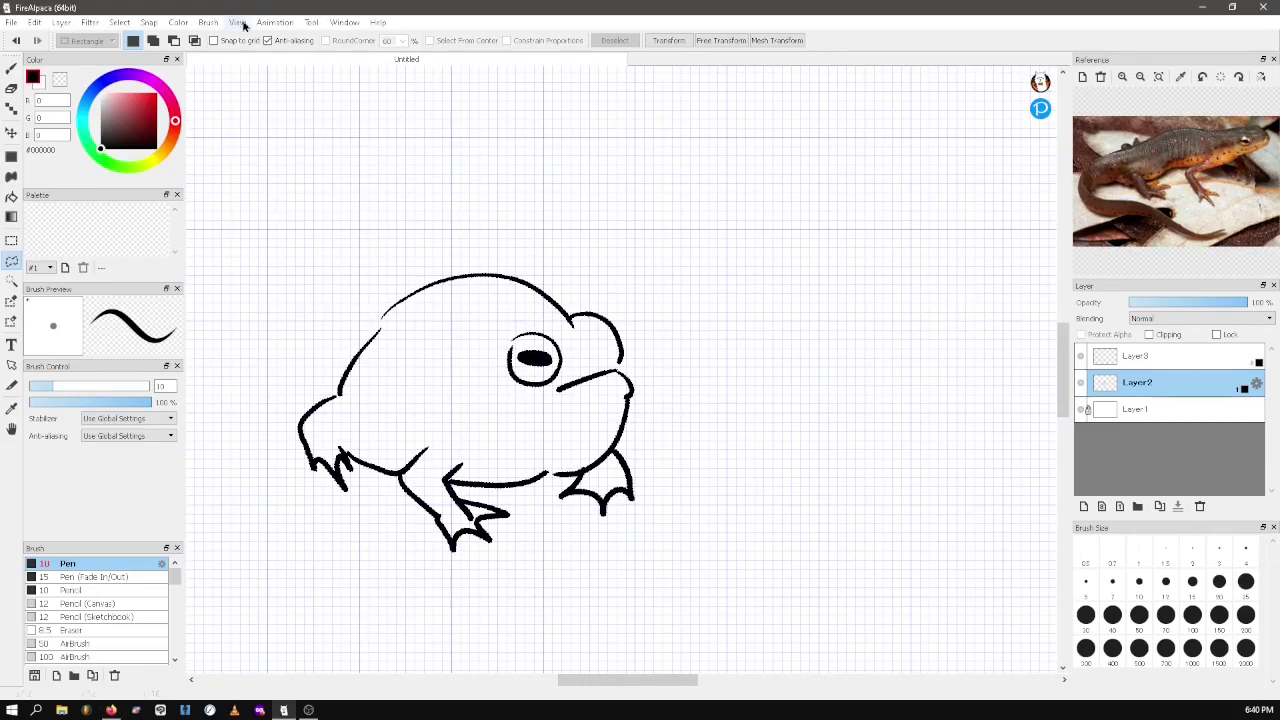
{"action": "left_click", "coordinate": [243, 24]}
{"action": "left_click", "coordinate": [354, 194]}
Sketch the salamander's head, back, belly and long curled tail with the Pen on an empty area of Layer2
{"action": "left_click_drag", "start_coordinate": [665, 681], "coordinate": [595, 690]}
{"action": "key", "text": "b"}
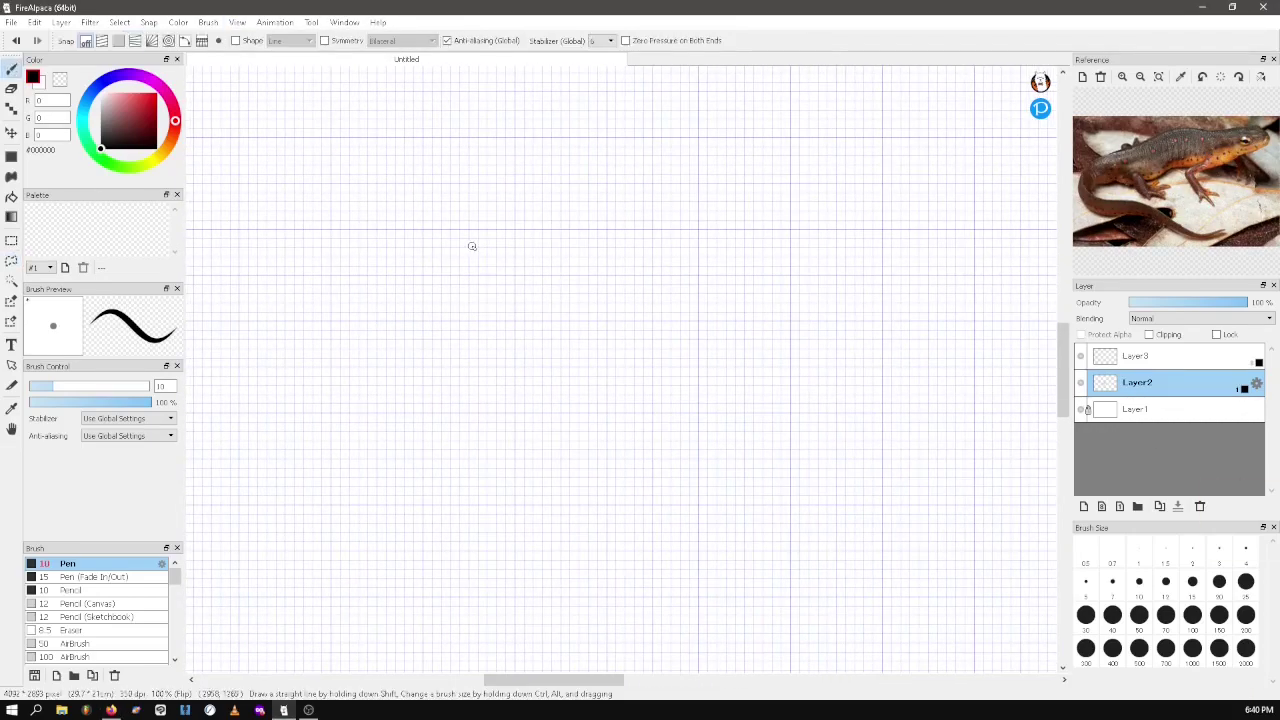
{"action": "mouse_move", "coordinate": [800, 234]}
{"action": "left_mouse_down"}
{"action": "mouse_move", "coordinate": [820, 237]}
{"action": "mouse_move", "coordinate": [823, 328]}
{"action": "mouse_move", "coordinate": [631, 367]}
{"action": "left_mouse_up"}
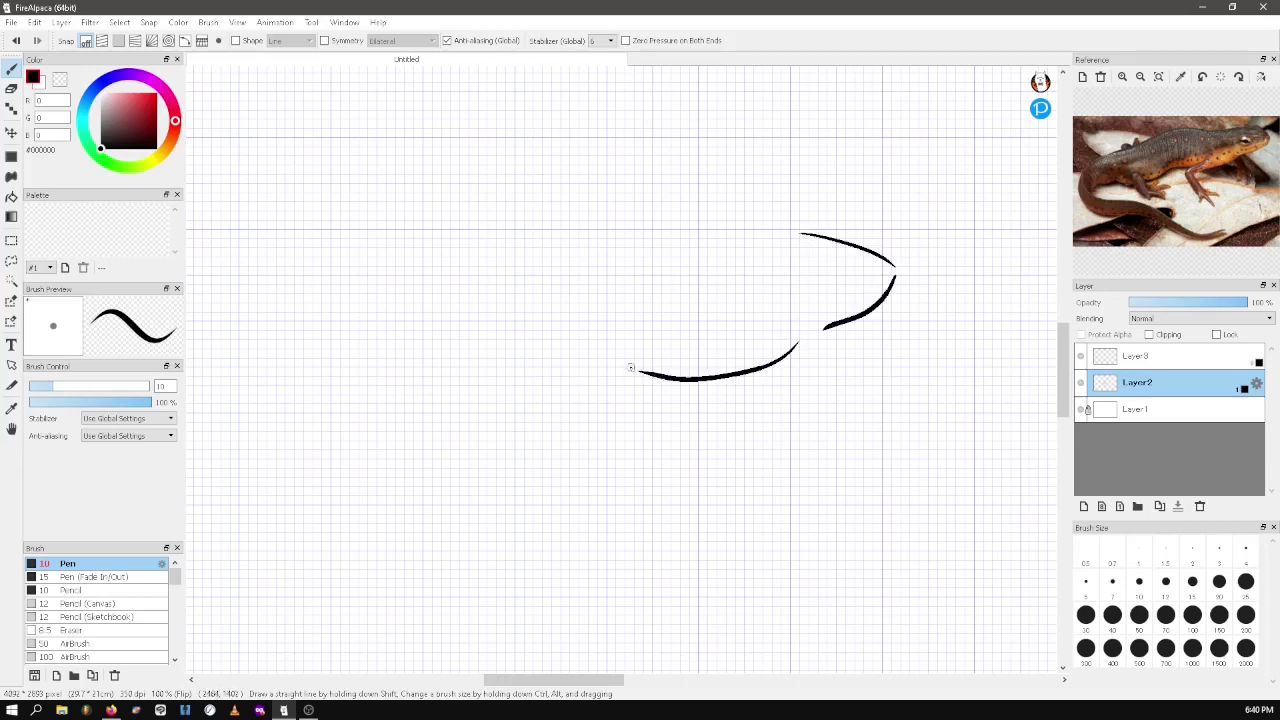
{"action": "left_click_drag", "start_coordinate": [781, 242], "coordinate": [650, 252]}
{"action": "left_click_drag", "start_coordinate": [630, 236], "coordinate": [436, 362]}
{"action": "mouse_move", "coordinate": [632, 372]}
{"action": "left_mouse_down"}
{"action": "mouse_move", "coordinate": [331, 479]}
{"action": "mouse_move", "coordinate": [872, 517]}
{"action": "left_mouse_up"}
{"action": "left_click", "coordinate": [34, 22]}
{"action": "left_click", "coordinate": [51, 39]}
{"action": "mouse_move", "coordinate": [400, 473]}
{"action": "left_mouse_down"}
{"action": "mouse_move", "coordinate": [320, 537]}
{"action": "mouse_move", "coordinate": [789, 562]}
{"action": "left_mouse_up"}
{"action": "left_click_drag", "start_coordinate": [437, 358], "coordinate": [325, 582]}
{"action": "mouse_move", "coordinate": [270, 489]}
{"action": "left_mouse_down"}
{"action": "mouse_move", "coordinate": [271, 552]}
{"action": "mouse_move", "coordinate": [640, 632]}
{"action": "mouse_move", "coordinate": [790, 562]}
{"action": "left_mouse_up"}
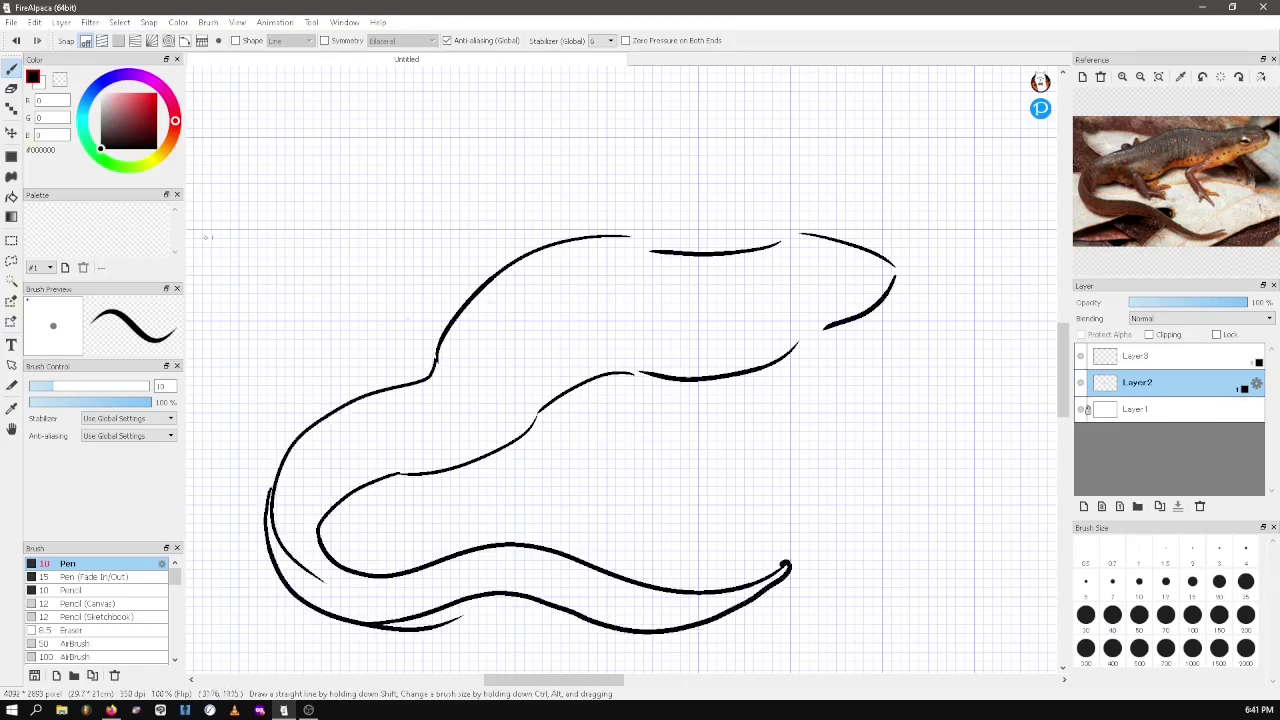
Erase the overlapping tail strokes and open gaps in the belly line for the front and hind legs
{"action": "key", "text": "e"}
{"action": "left_click_drag", "start_coordinate": [462, 620], "coordinate": [375, 625]}
{"action": "mouse_move", "coordinate": [328, 586]}
{"action": "left_mouse_down"}
{"action": "mouse_move", "coordinate": [280, 529]}
{"action": "mouse_move", "coordinate": [272, 486]}
{"action": "left_mouse_up"}
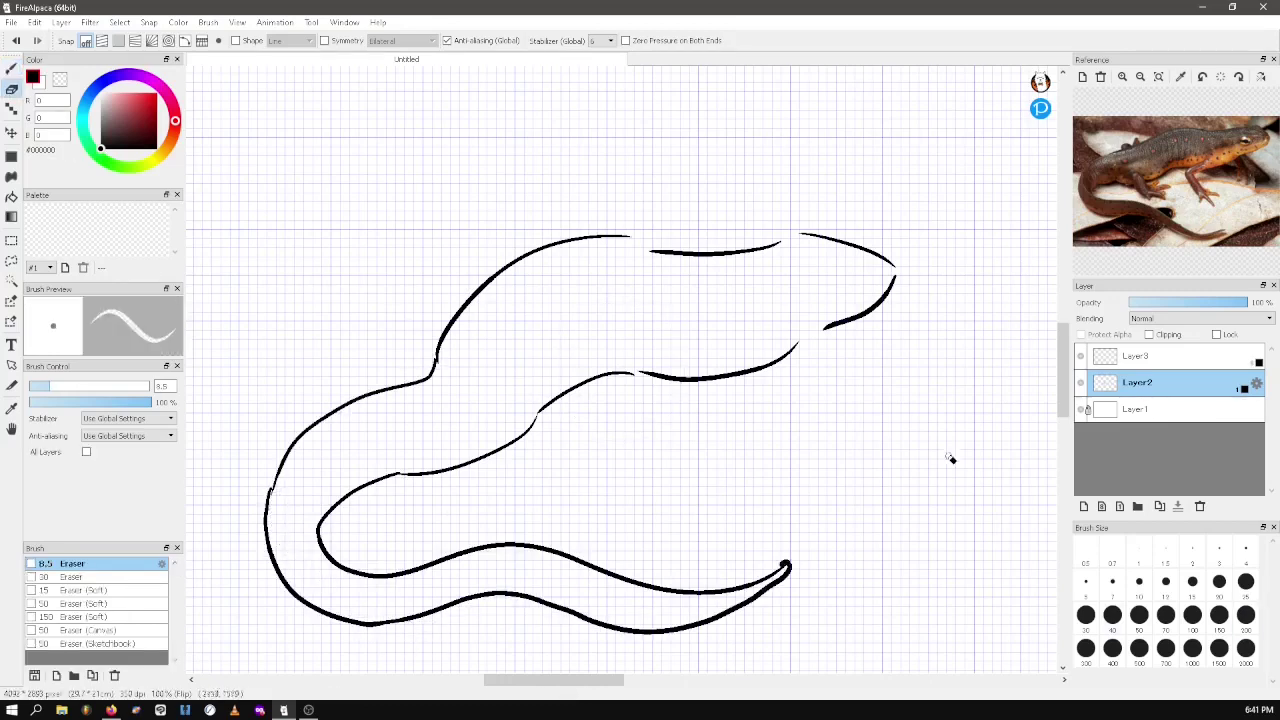
{"action": "left_click_drag", "start_coordinate": [485, 452], "coordinate": [458, 468]}
{"action": "mouse_move", "coordinate": [716, 373]}
{"action": "left_mouse_down"}
{"action": "mouse_move", "coordinate": [671, 400]}
{"action": "mouse_move", "coordinate": [708, 397]}
{"action": "mouse_move", "coordinate": [750, 453]}
{"action": "left_mouse_up"}
Sketch the salamander's two front legs with toes and its eye with an oval pupil, undoing unwanted strokes
{"action": "key", "text": "b"}
{"action": "left_click_drag", "start_coordinate": [668, 405], "coordinate": [729, 465]}
{"action": "key", "text": "ctrl+z"}
{"action": "mouse_move", "coordinate": [668, 405]}
{"action": "left_mouse_down"}
{"action": "mouse_move", "coordinate": [729, 500]}
{"action": "mouse_move", "coordinate": [759, 453]}
{"action": "left_mouse_up"}
{"action": "mouse_move", "coordinate": [778, 361]}
{"action": "left_mouse_down"}
{"action": "mouse_move", "coordinate": [806, 396]}
{"action": "mouse_move", "coordinate": [786, 432]}
{"action": "left_mouse_up"}
{"action": "mouse_move", "coordinate": [812, 398]}
{"action": "left_mouse_down"}
{"action": "mouse_move", "coordinate": [832, 448]}
{"action": "mouse_move", "coordinate": [865, 410]}
{"action": "left_mouse_up"}
{"action": "left_click_drag", "start_coordinate": [808, 340], "coordinate": [832, 378]}
{"action": "mouse_move", "coordinate": [805, 278]}
{"action": "left_mouse_down"}
{"action": "mouse_move", "coordinate": [830, 271]}
{"action": "mouse_move", "coordinate": [805, 277]}
{"action": "left_mouse_up"}
{"action": "left_click_drag", "start_coordinate": [806, 286], "coordinate": [864, 300]}
{"action": "key", "text": "ctrl+z"}
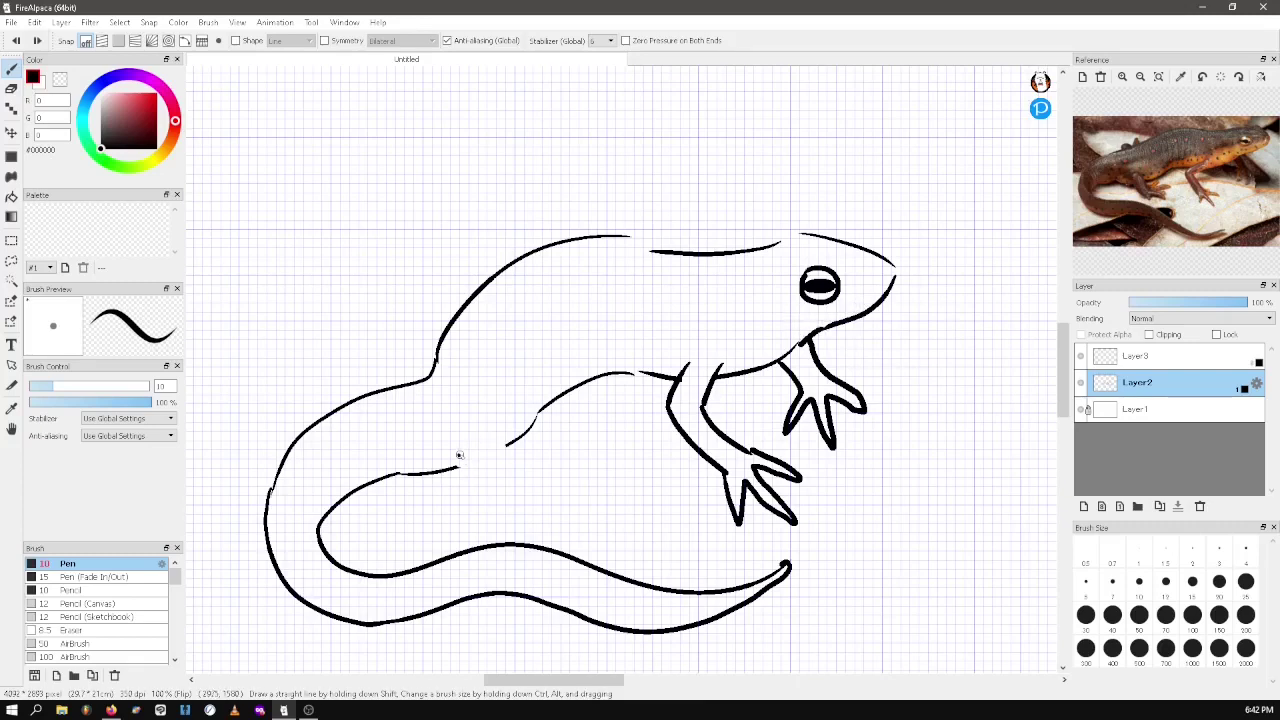
Sketch the near hind foot and the far hind leg's bump, and redraw the head's top line with the far eye bulge
{"action": "mouse_move", "coordinate": [459, 455]}
{"action": "left_mouse_down"}
{"action": "mouse_move", "coordinate": [519, 488]}
{"action": "mouse_move", "coordinate": [563, 474]}
{"action": "mouse_move", "coordinate": [551, 443]}
{"action": "mouse_move", "coordinate": [506, 454]}
{"action": "left_mouse_up"}
{"action": "left_click_drag", "start_coordinate": [435, 376], "coordinate": [442, 317]}
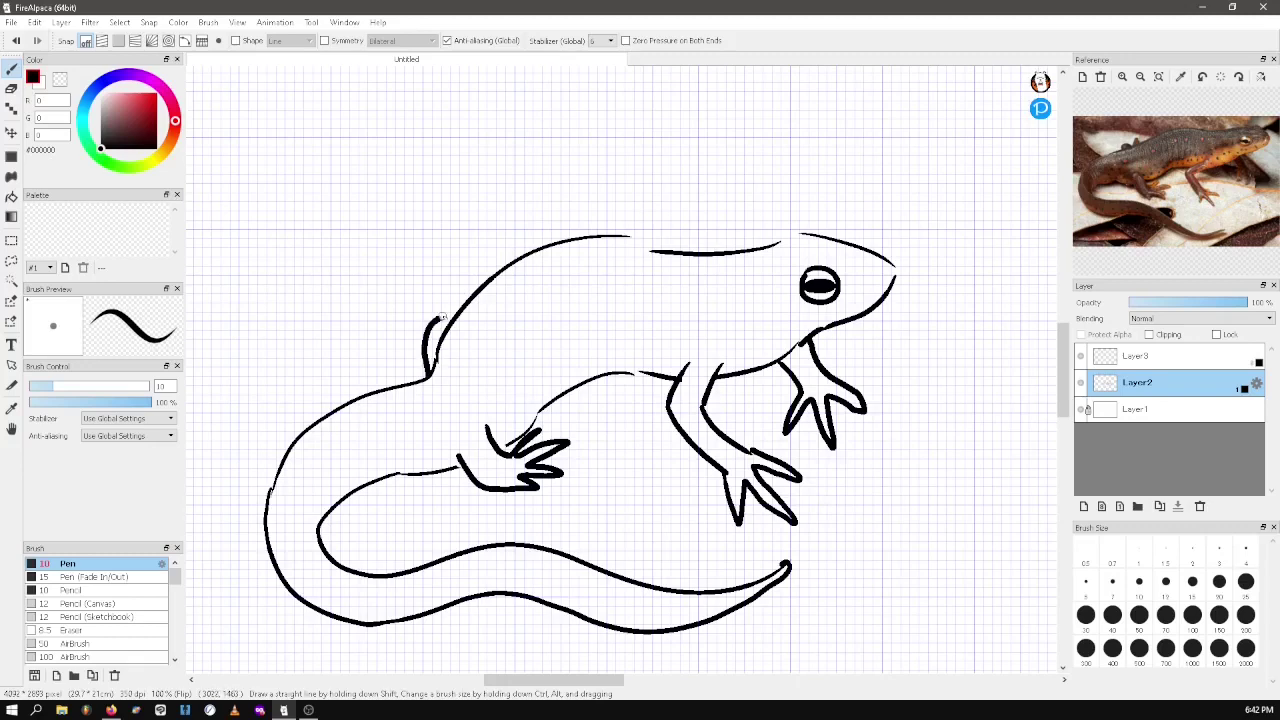
{"action": "left_click_drag", "start_coordinate": [743, 247], "coordinate": [893, 266]}
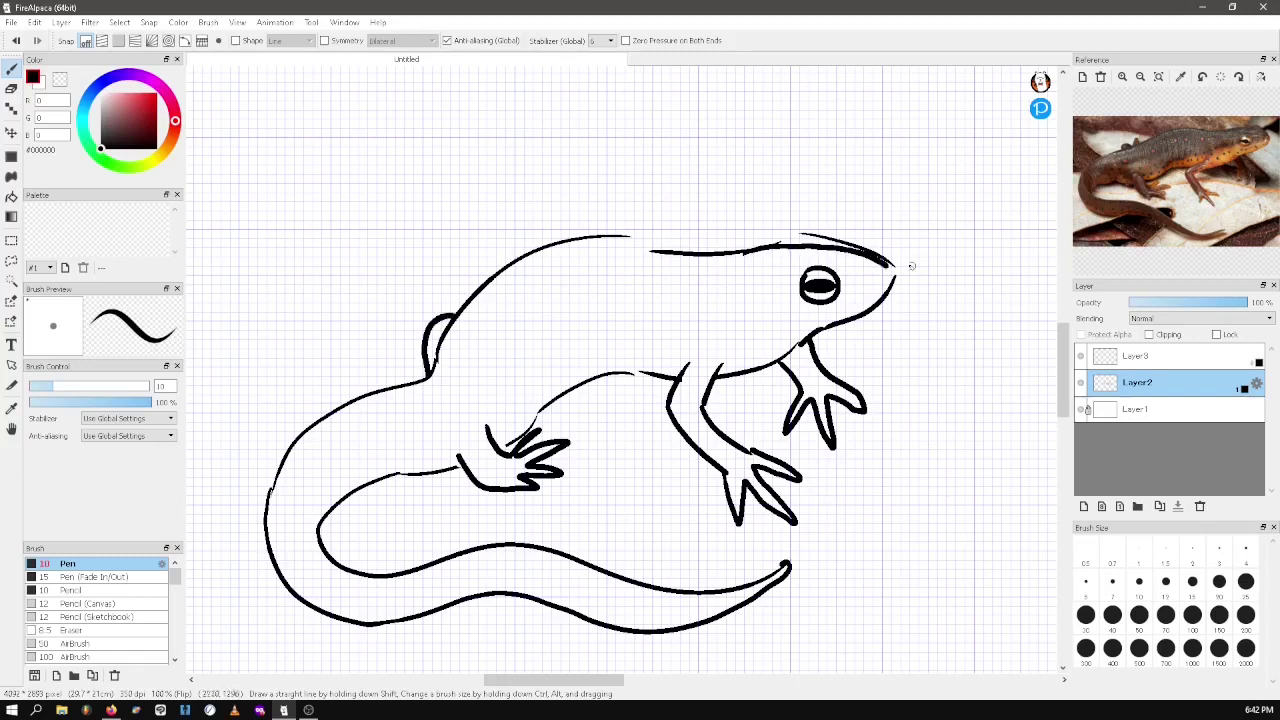
{"action": "left_click_drag", "start_coordinate": [810, 246], "coordinate": [860, 244]}
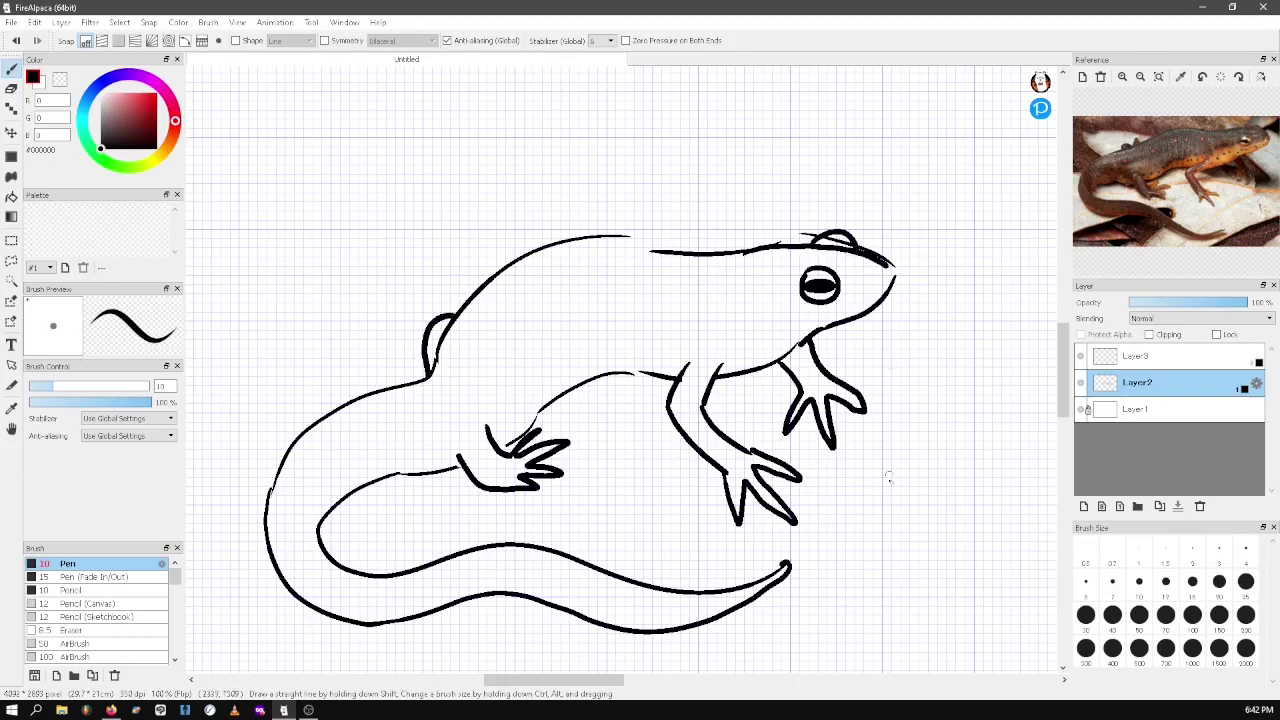
Lasso both animal sketches, enlarge them together with Transform to fill more of the canvas, and deselect
{"action": "left_click", "coordinate": [238, 23]}
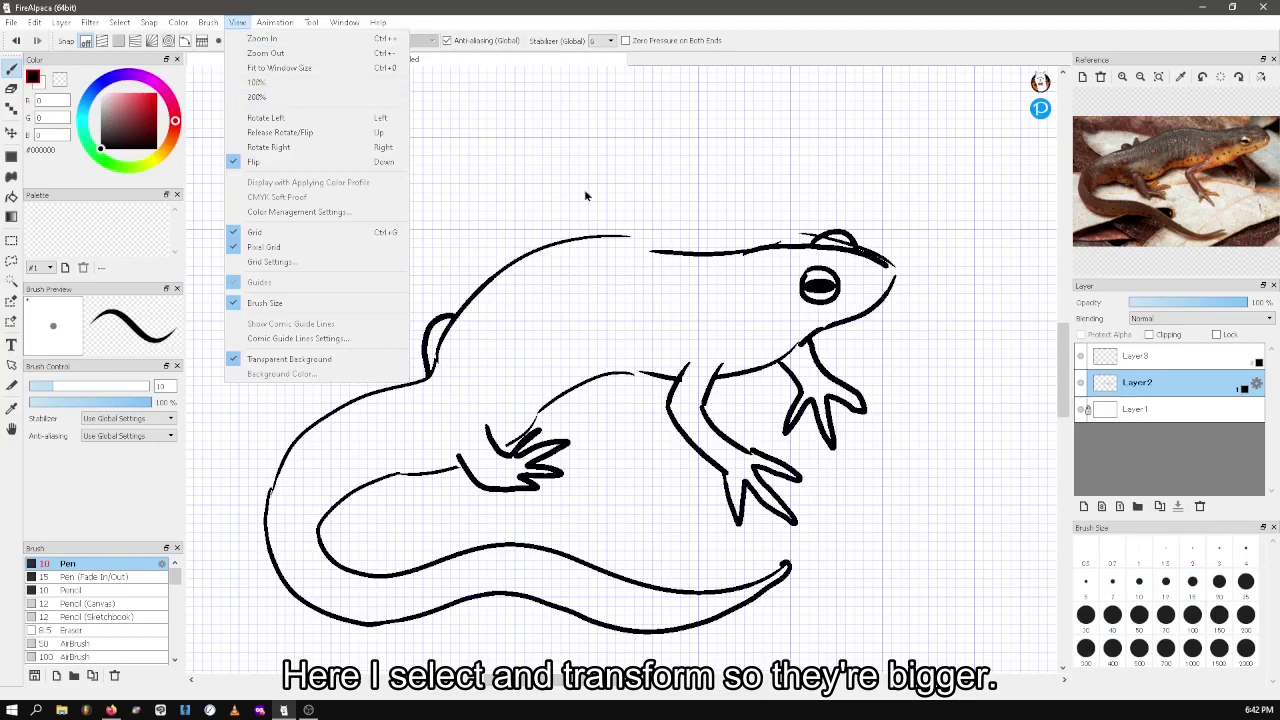
{"action": "left_click", "coordinate": [330, 68]}
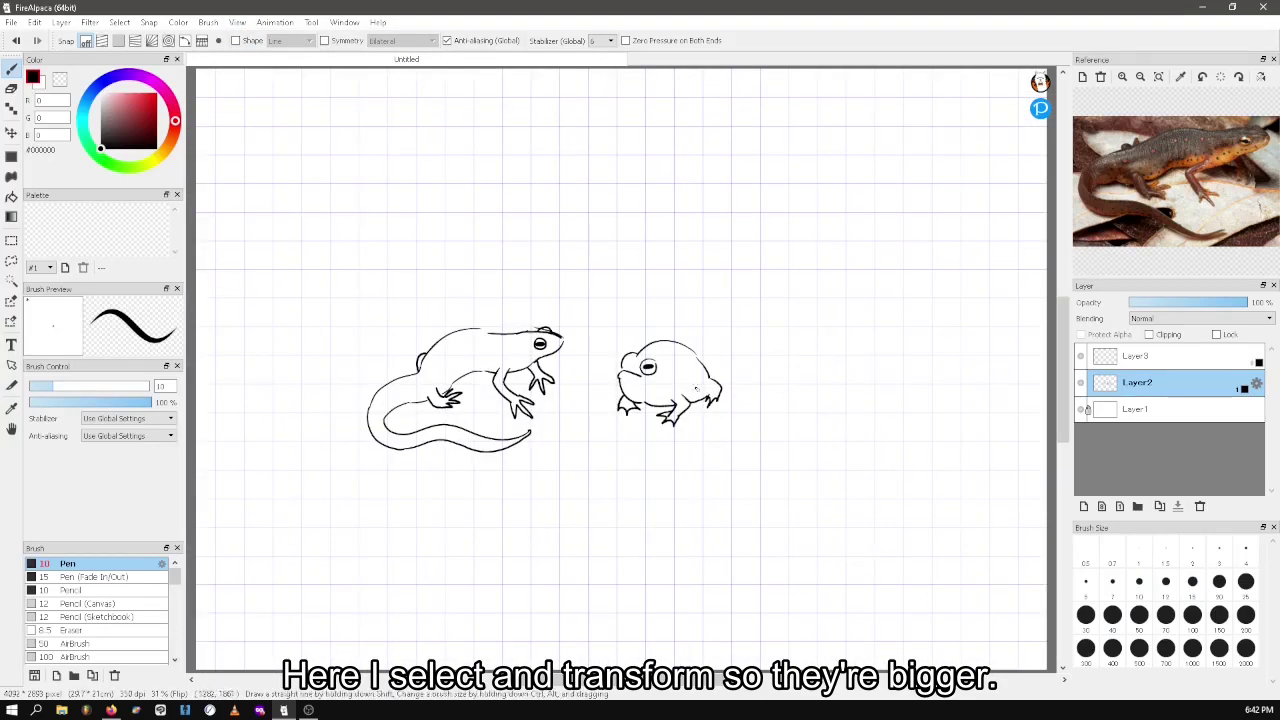
{"action": "left_click", "coordinate": [11, 260]}
{"action": "mouse_move", "coordinate": [345, 340]}
{"action": "left_mouse_down"}
{"action": "mouse_move", "coordinate": [683, 535]}
{"action": "mouse_move", "coordinate": [325, 314]}
{"action": "left_mouse_up"}
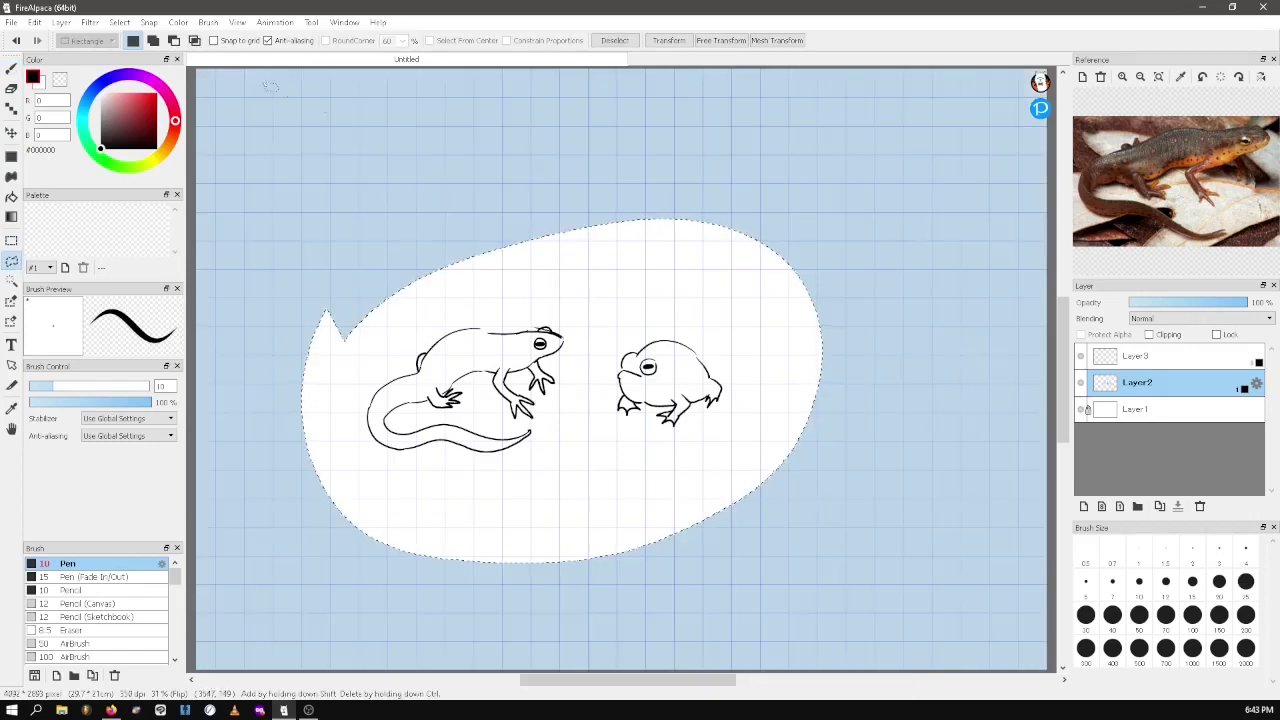
{"action": "left_click", "coordinate": [121, 22]}
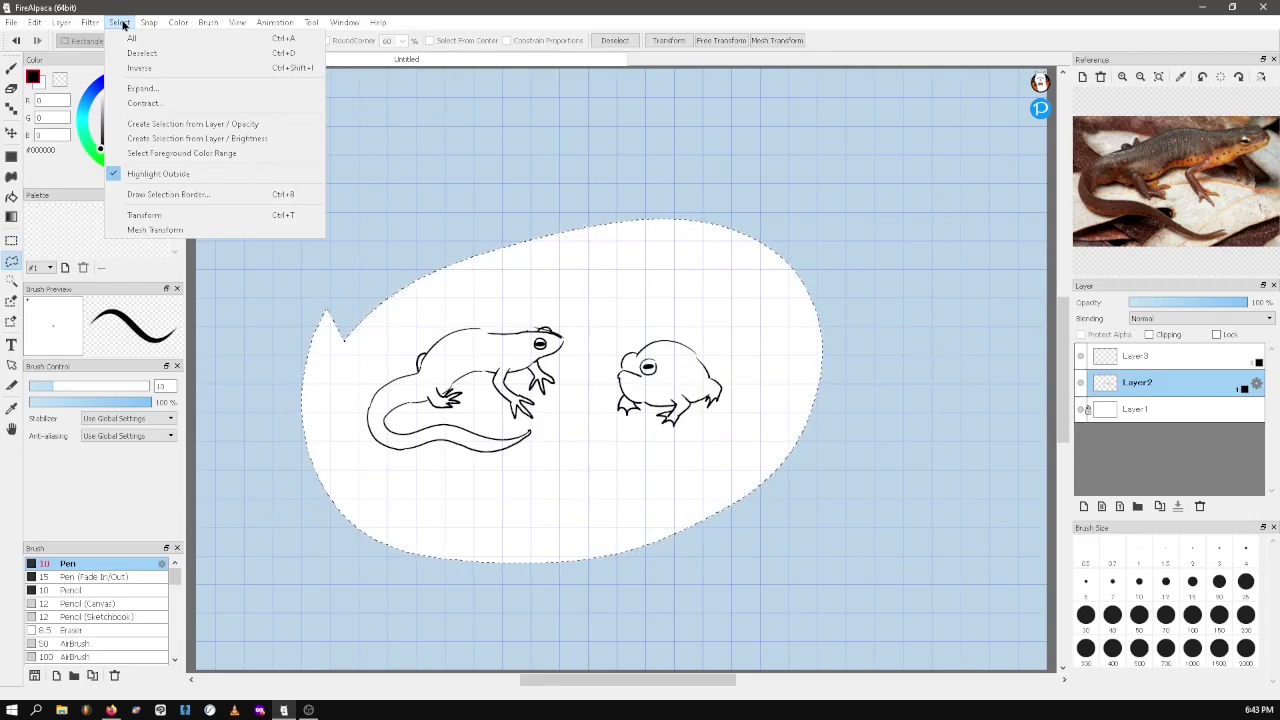
{"action": "left_click", "coordinate": [145, 215]}
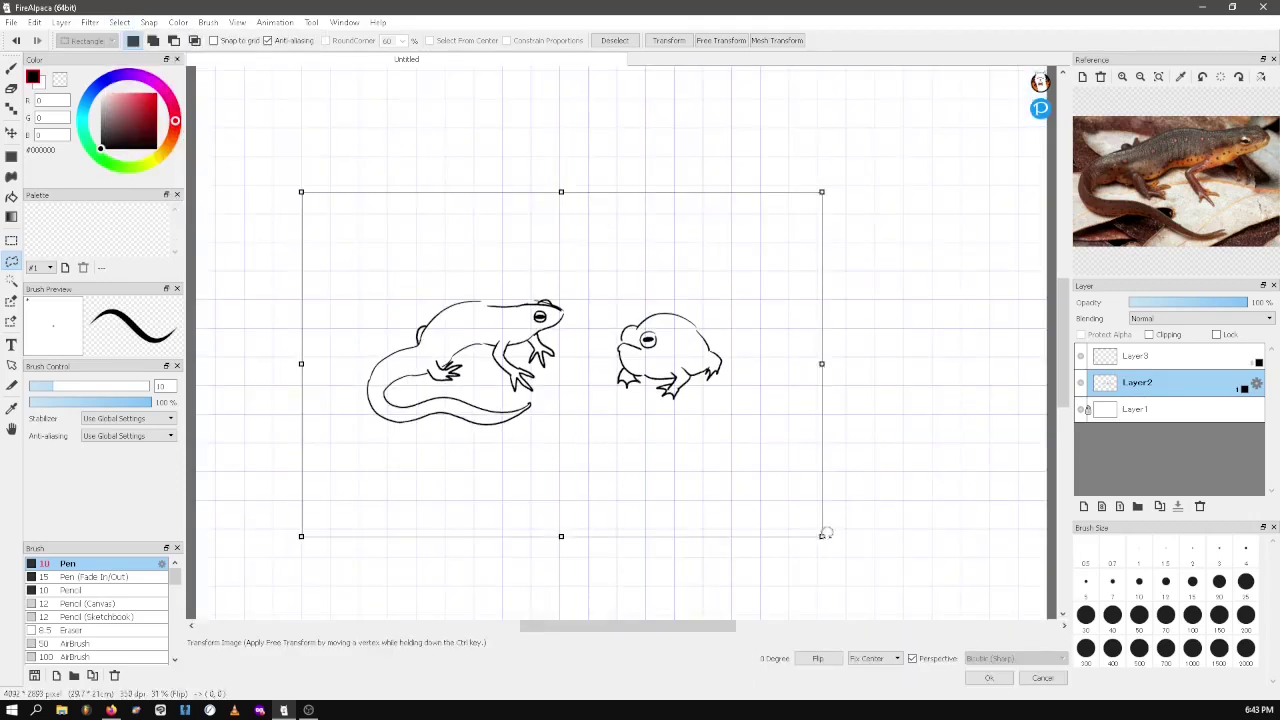
{"action": "left_click_drag", "start_coordinate": [825, 534], "coordinate": [980, 452]}
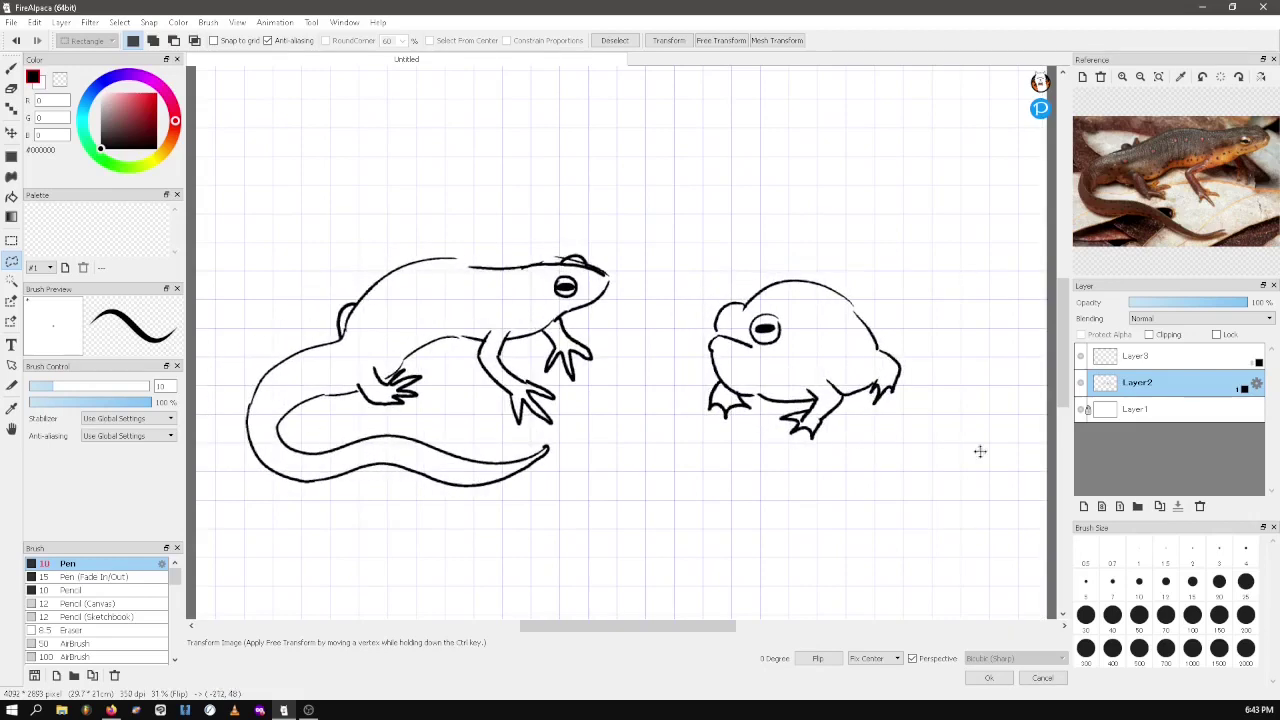
{"action": "left_click_drag", "start_coordinate": [1062, 392], "coordinate": [1062, 359]}
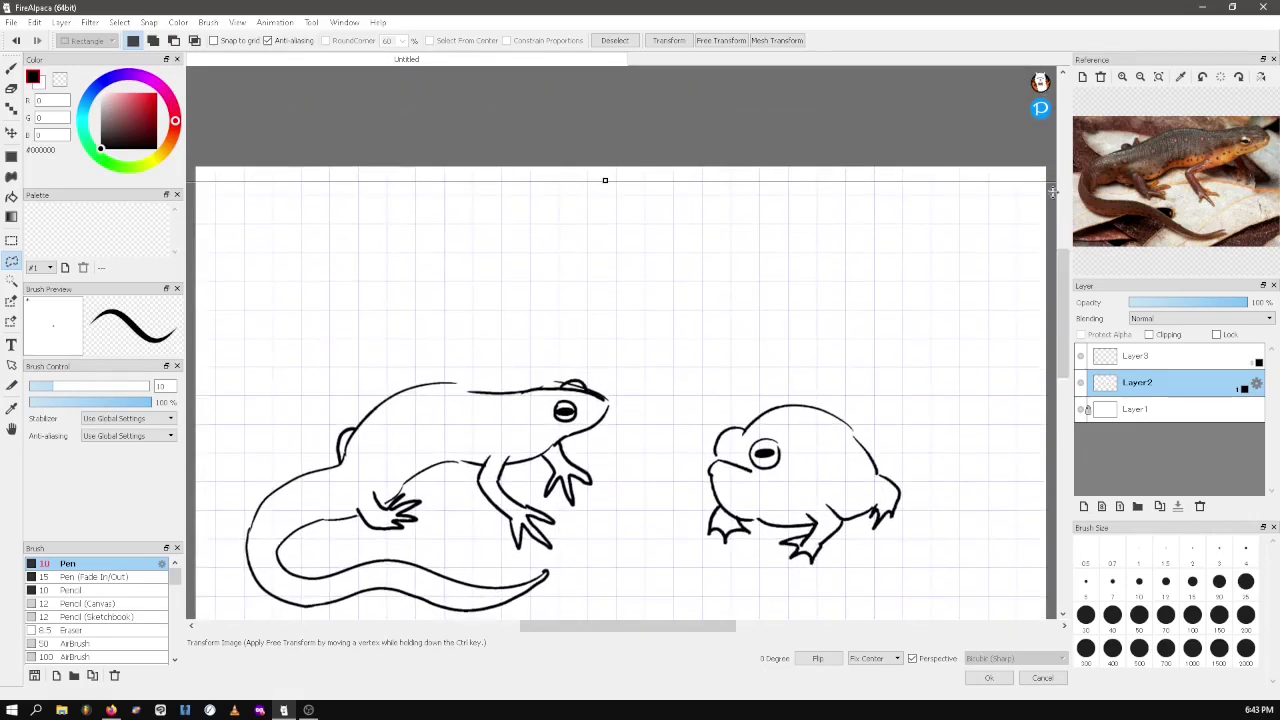
{"action": "scroll", "coordinate": [1043, 437], "scroll_direction": "down", "scroll_amount": 2}
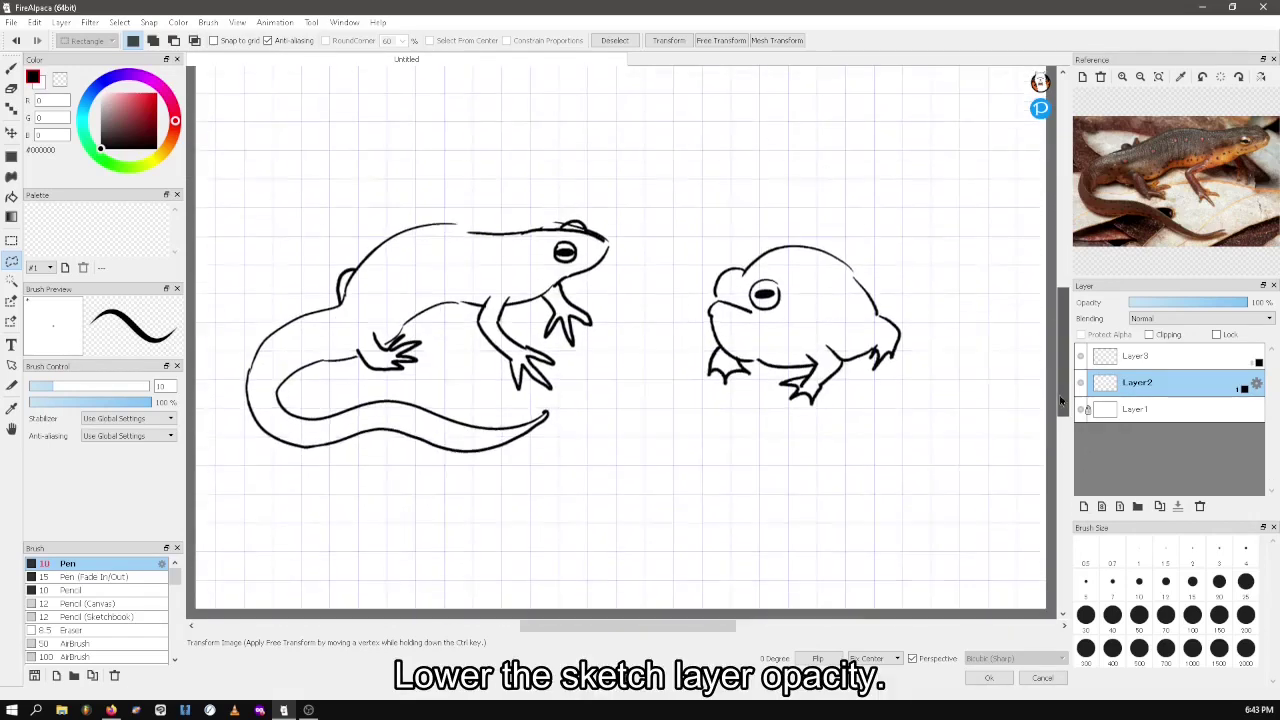
{"action": "left_click", "coordinate": [990, 678]}
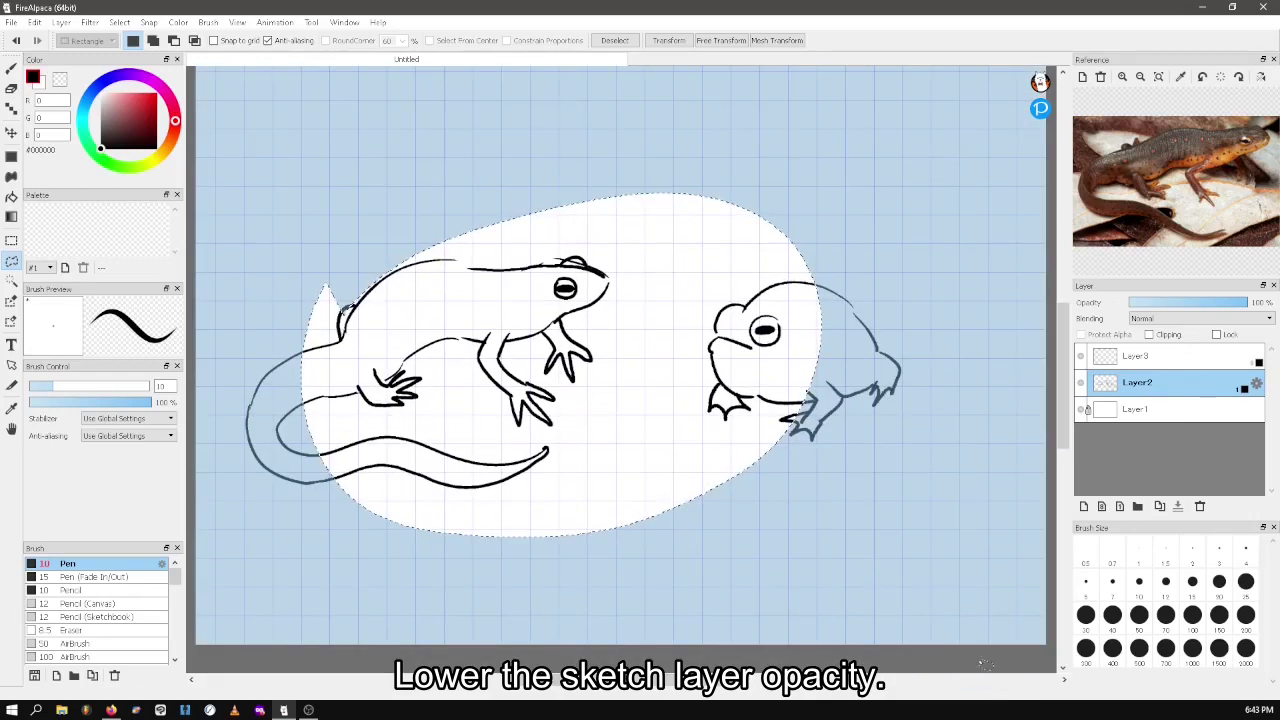
{"action": "left_click", "coordinate": [118, 22]}
{"action": "left_click", "coordinate": [133, 57]}
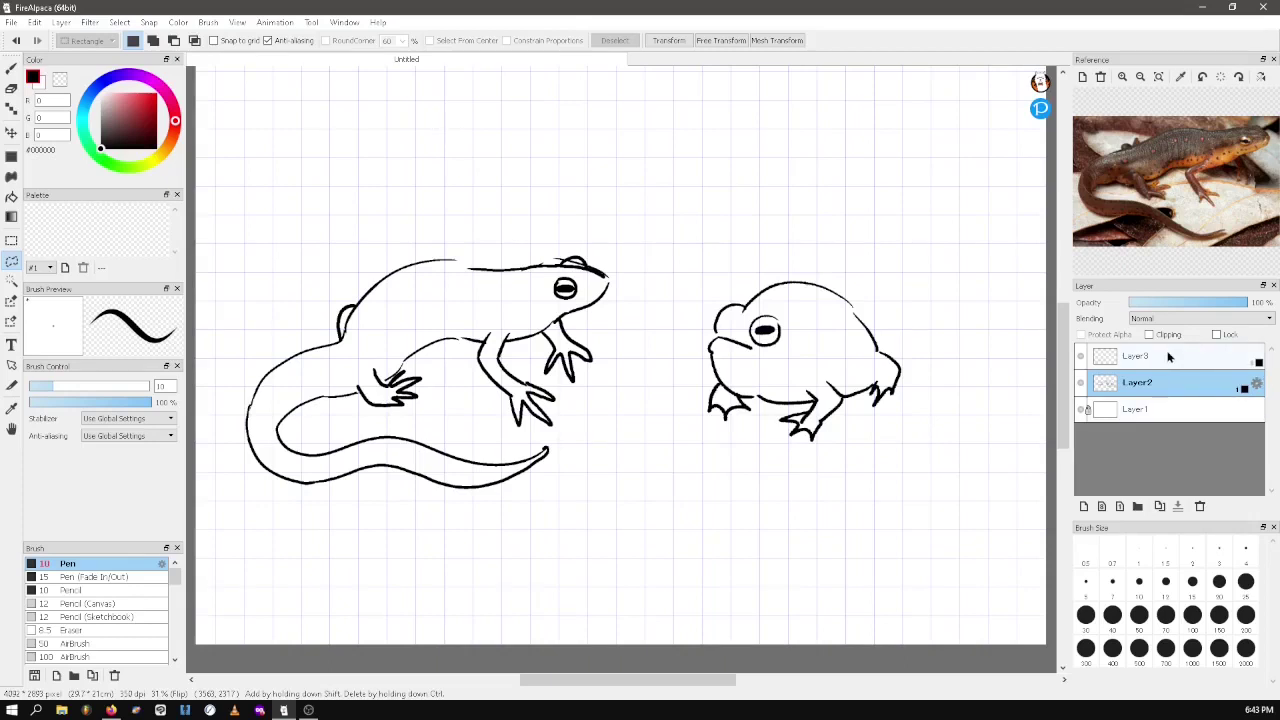
Lower the opacity of Layer2 to 20% and return the canvas view to its unflipped orientation
{"action": "left_click", "coordinate": [1188, 305]}
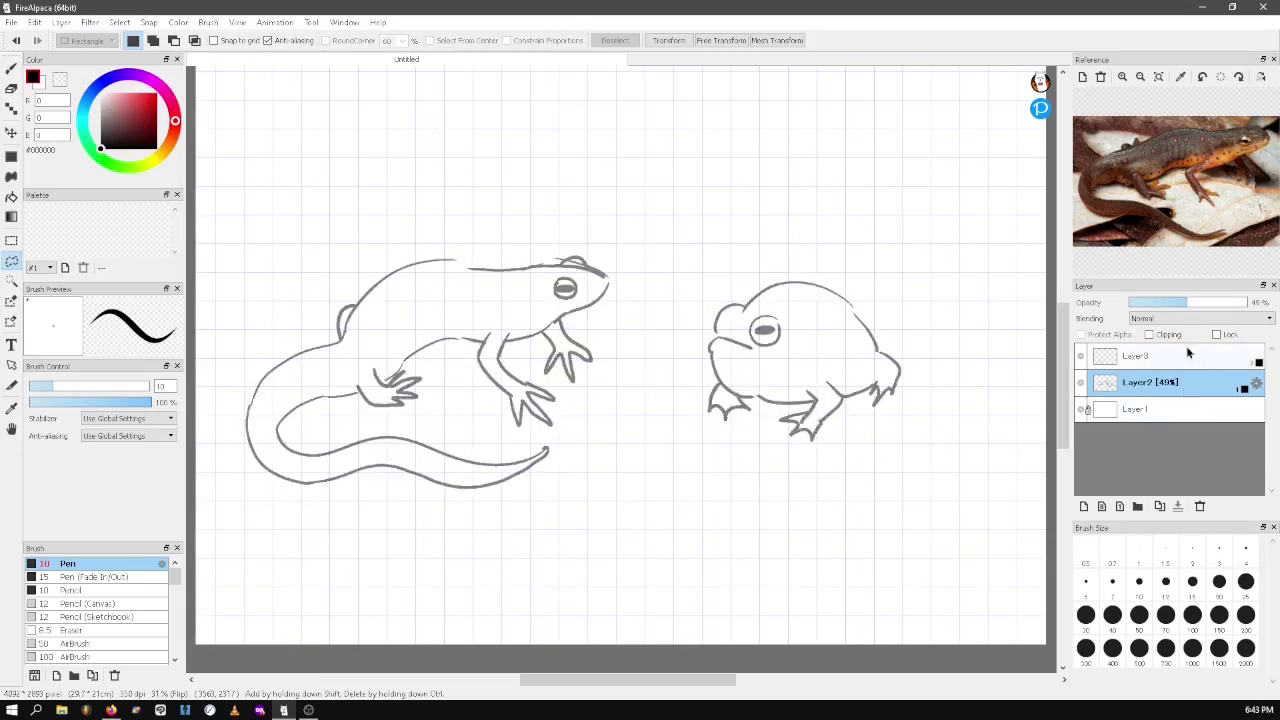
{"action": "left_click_drag", "start_coordinate": [1187, 308], "coordinate": [1151, 318]}
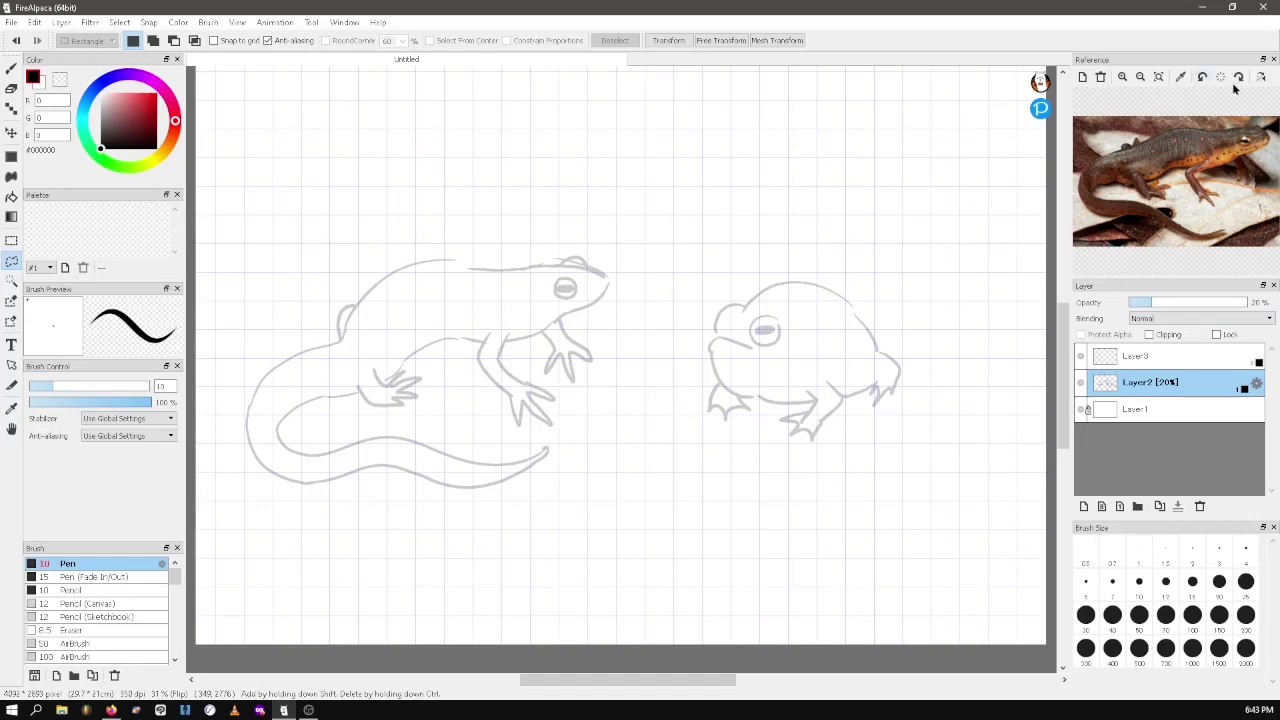
{"action": "left_click", "coordinate": [237, 23]}
{"action": "left_click", "coordinate": [382, 165]}
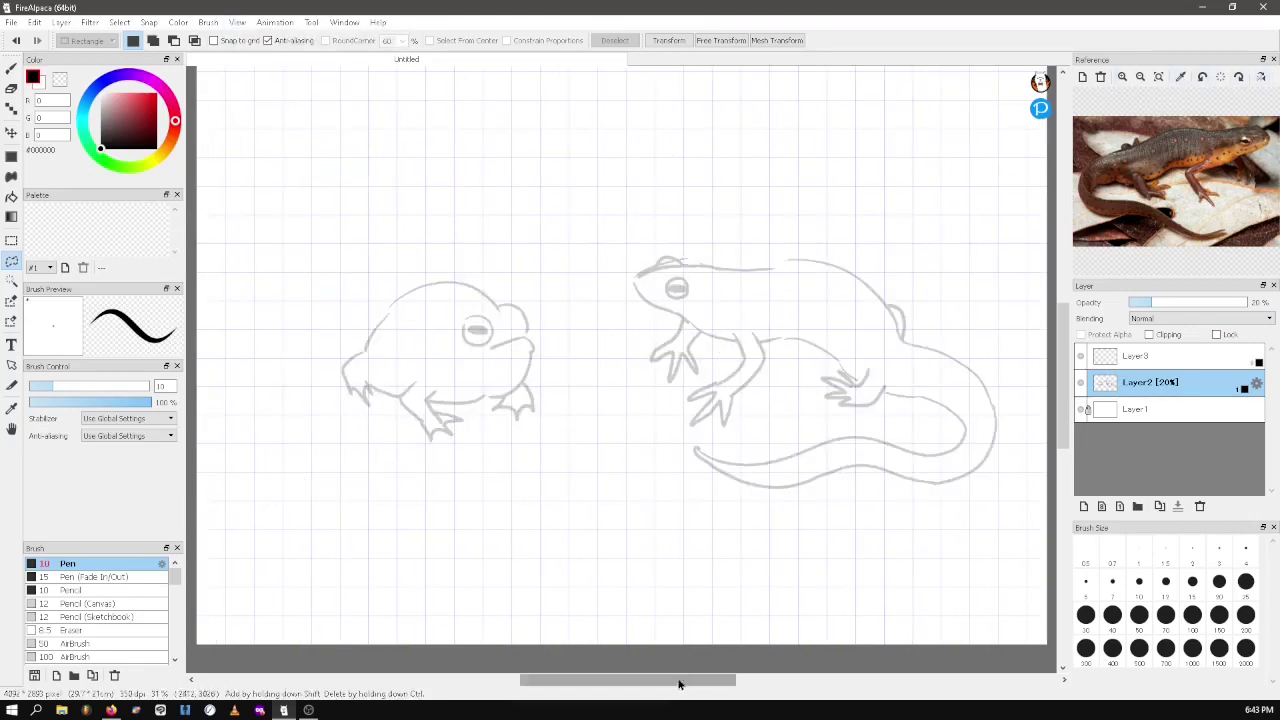
Show the toad sketch at 100% zoom and lock Layer2
{"action": "left_click_drag", "start_coordinate": [680, 681], "coordinate": [580, 682]}
{"action": "left_click", "coordinate": [236, 24]}
{"action": "left_click", "coordinate": [256, 83]}
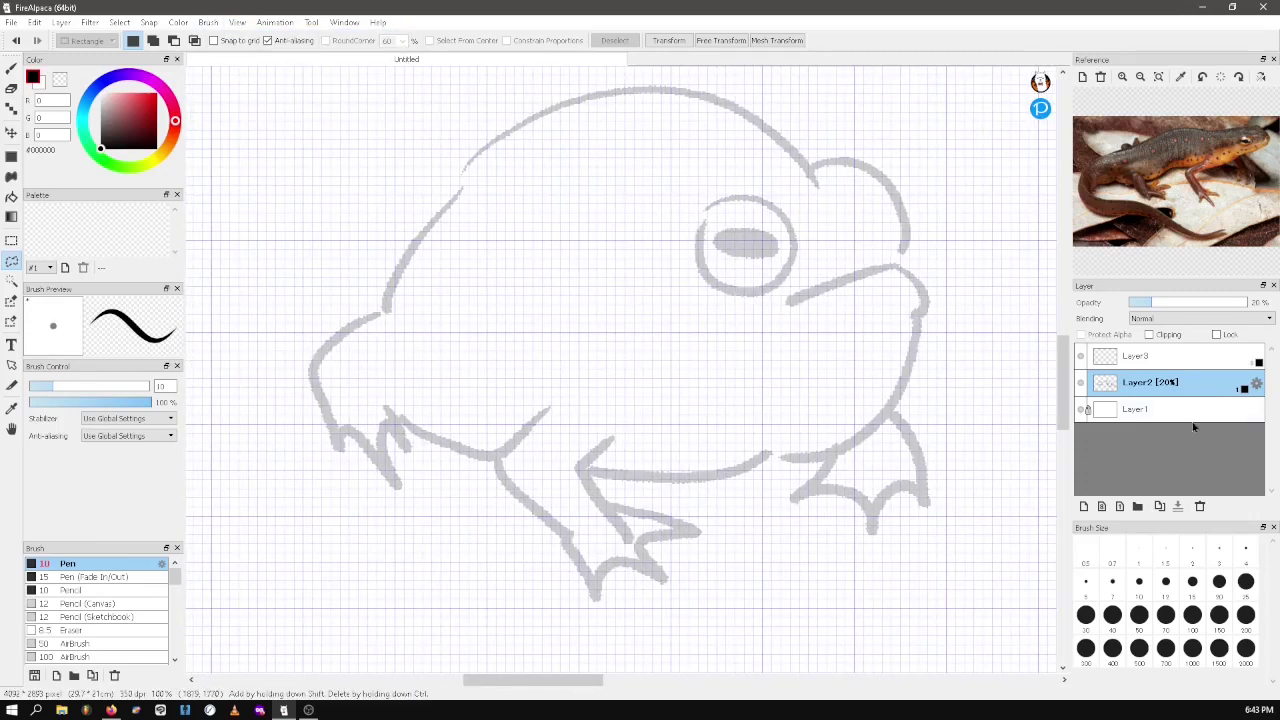
{"action": "left_click", "coordinate": [1219, 336]}
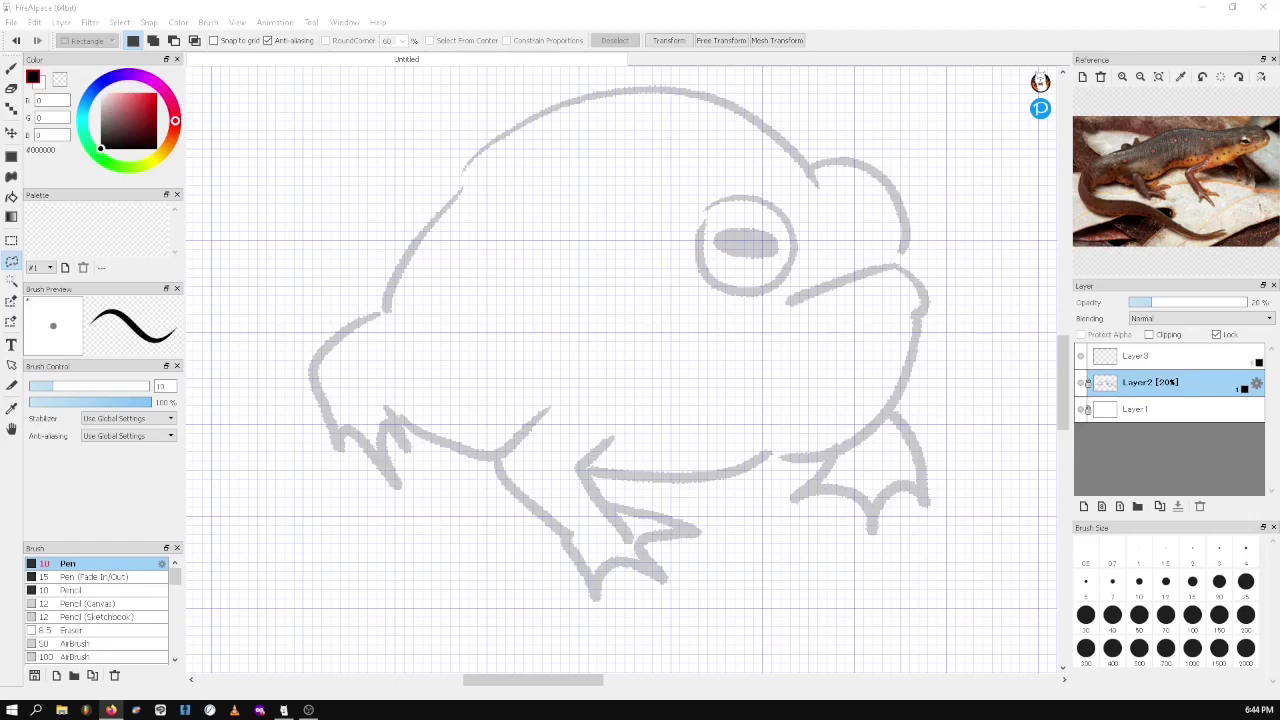
Replace the salamander photo in the Reference window with a photo of a toad standing on brown ground
{"action": "left_click_drag", "start_coordinate": [1279, 480], "coordinate": [1189, 191]}
{"action": "left_click", "coordinate": [1100, 80]}
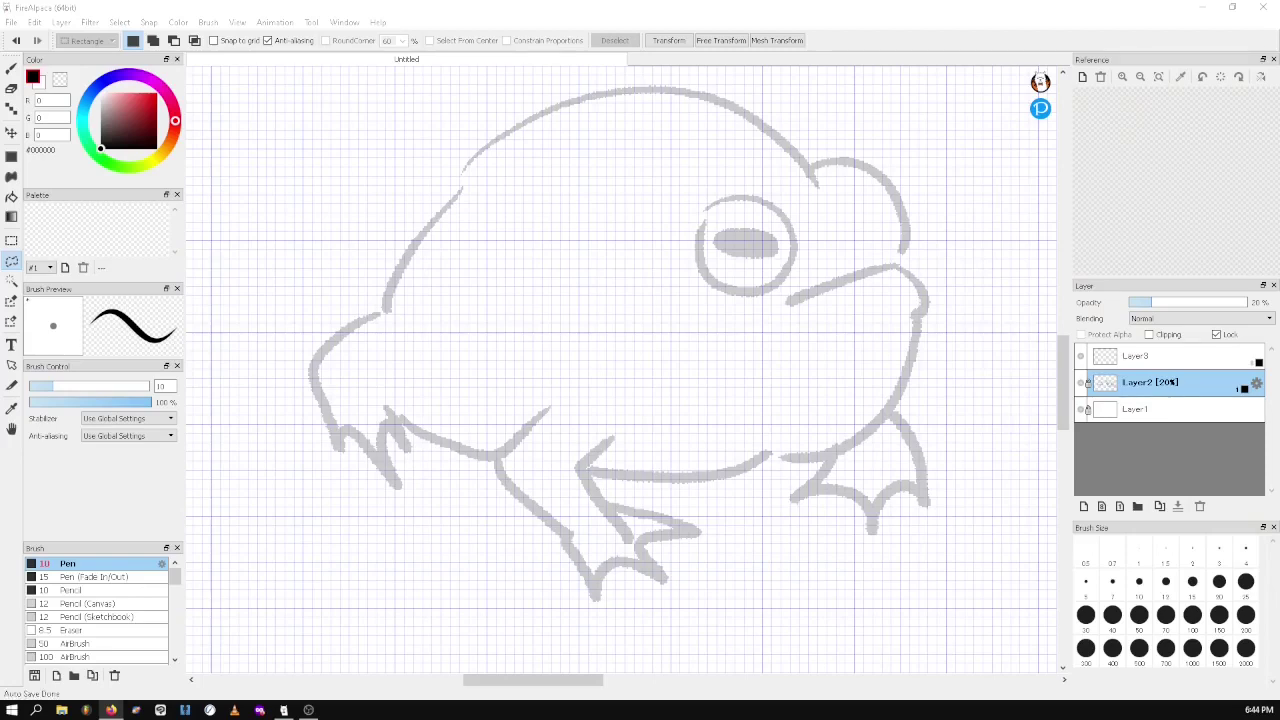
{"action": "left_click_drag", "start_coordinate": [1279, 370], "coordinate": [1178, 190]}
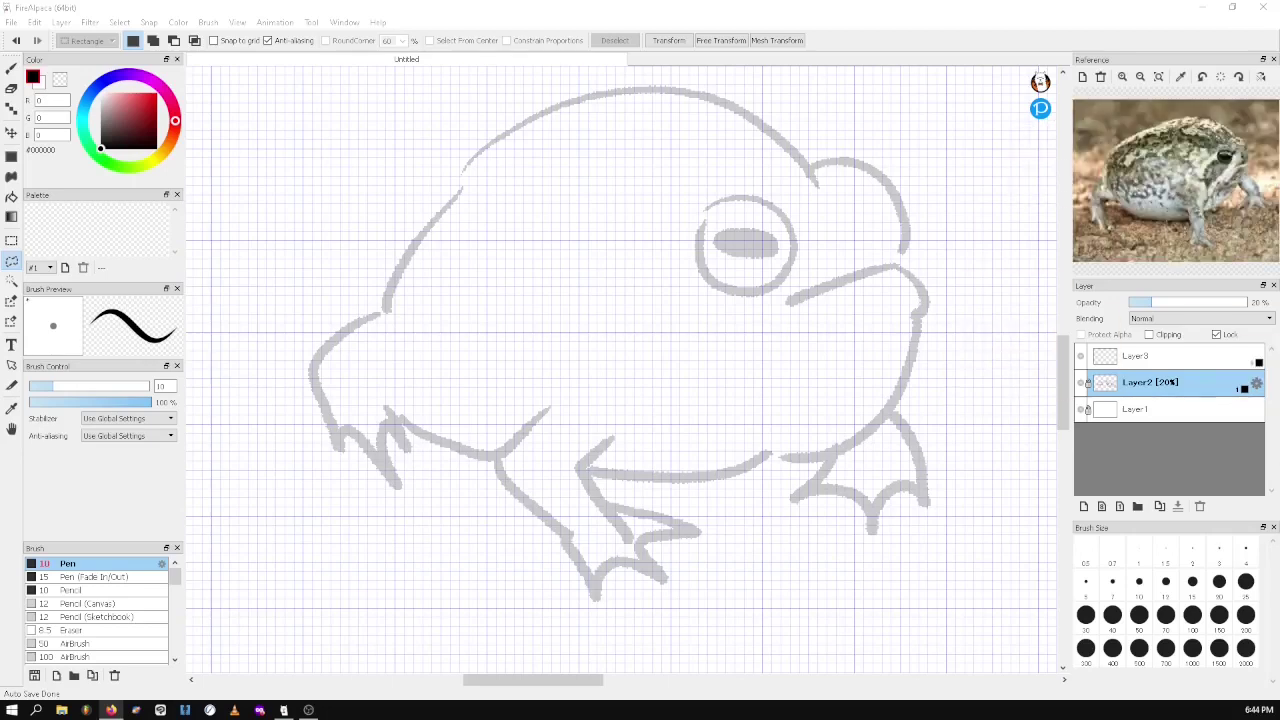
Test a pen scribble on Layer3, undo it, and set the global stabilizer to 10
{"action": "left_click", "coordinate": [1207, 365]}
{"action": "key", "text": "b"}
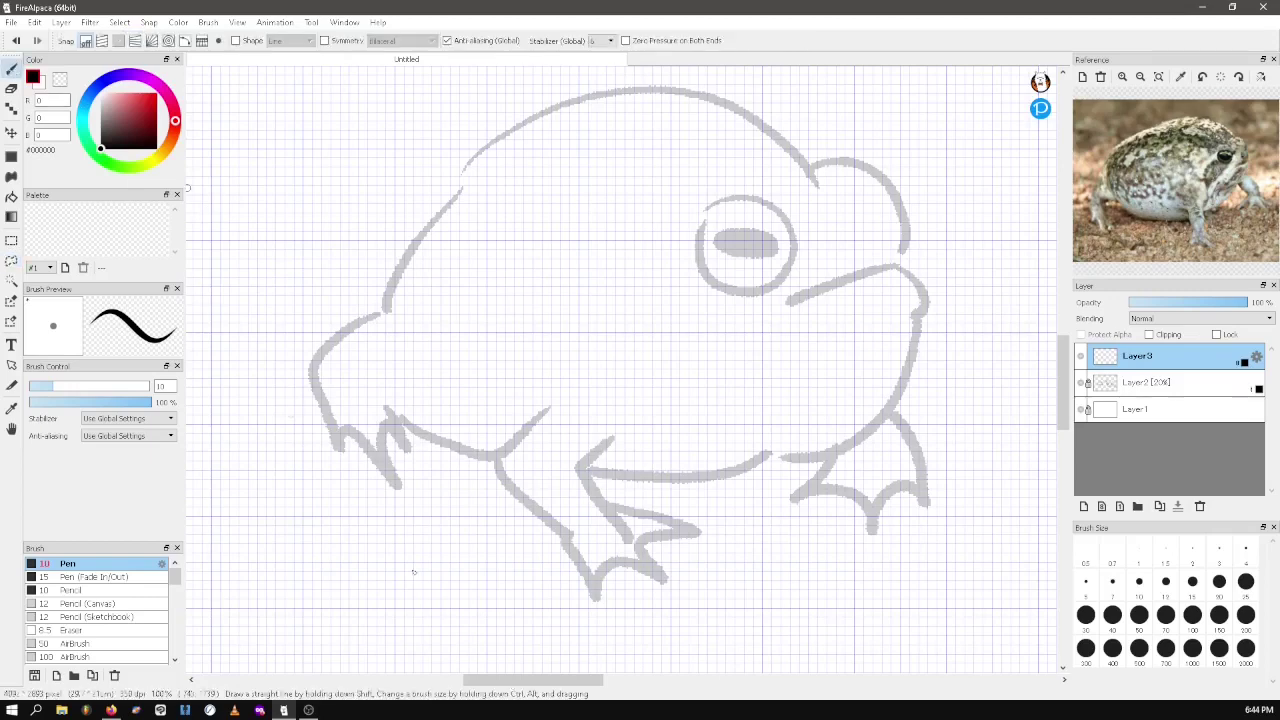
{"action": "left_click_drag", "start_coordinate": [859, 574], "coordinate": [1004, 562]}
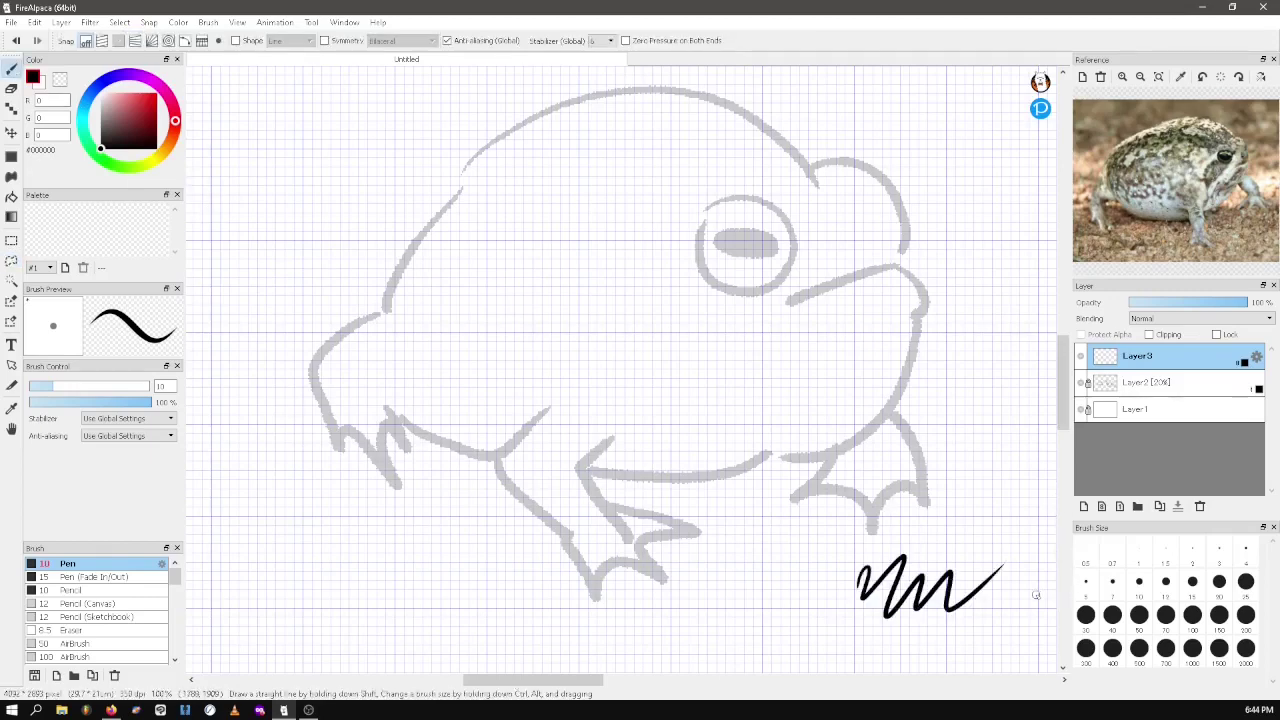
{"action": "key", "text": "ctrl+z"}
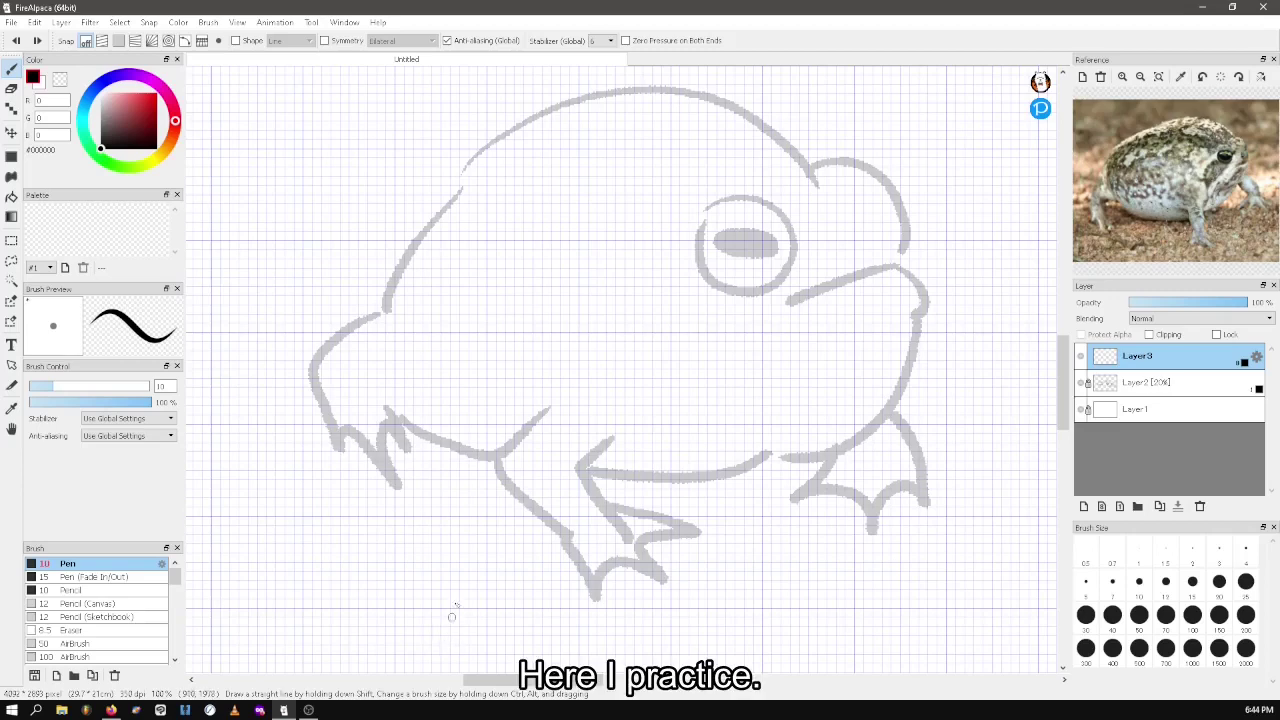
{"action": "left_click", "coordinate": [609, 40]}
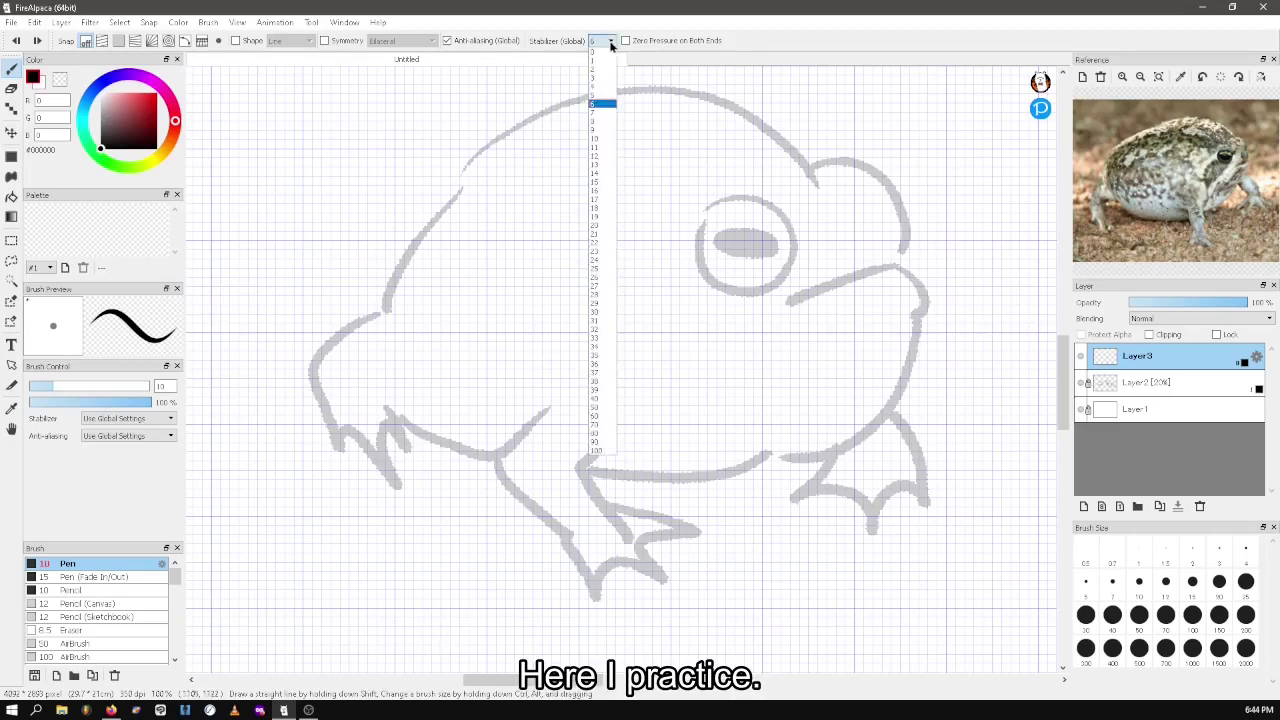
{"action": "left_click", "coordinate": [604, 141]}
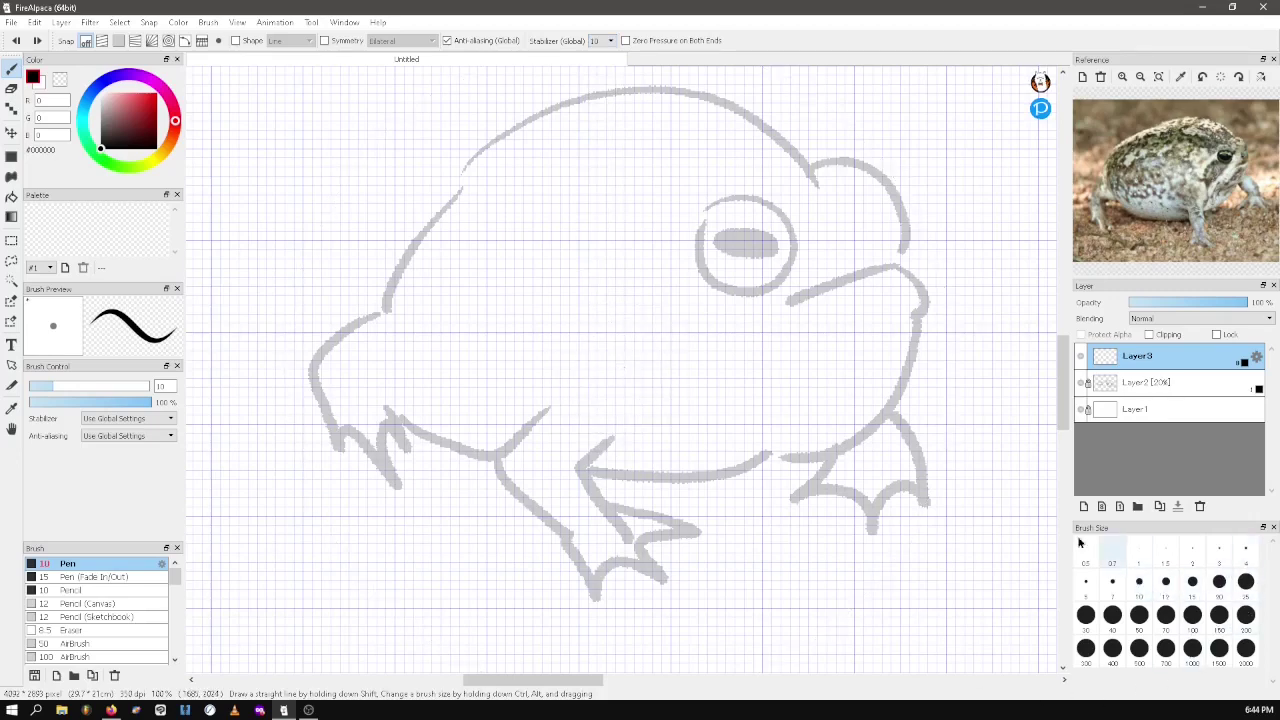
Ink the toad's pupil on Layer3 as a solid black oval over the sketch
{"action": "left_click_drag", "start_coordinate": [727, 241], "coordinate": [775, 248]}
{"action": "key", "text": "ctrl+z"}
{"action": "mouse_move", "coordinate": [716, 240]}
{"action": "left_mouse_down"}
{"action": "mouse_move", "coordinate": [767, 245]}
{"action": "mouse_move", "coordinate": [723, 245]}
{"action": "left_mouse_up"}
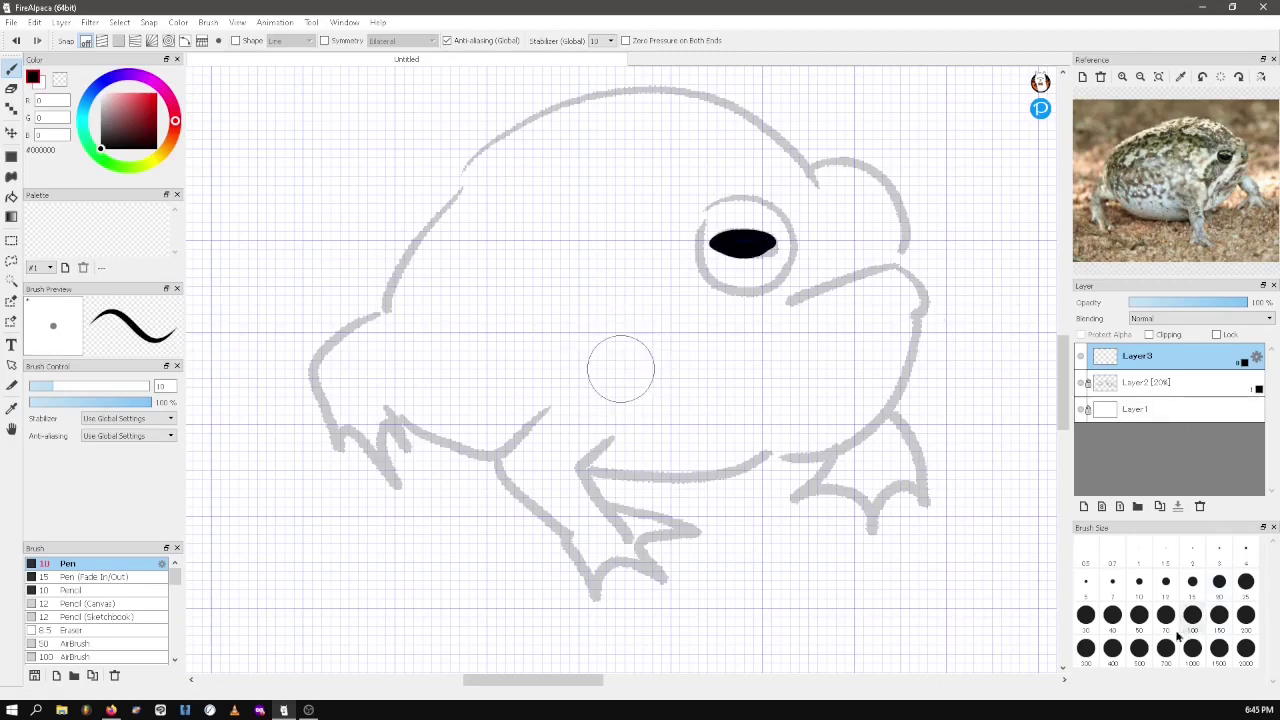
Ink the toad's eye ring at pen size 30, and its brow, snout, mouth and belly line at size 25
{"action": "left_click", "coordinate": [1085, 615]}
{"action": "mouse_move", "coordinate": [706, 230]}
{"action": "left_mouse_down"}
{"action": "mouse_move", "coordinate": [766, 208]}
{"action": "mouse_move", "coordinate": [785, 238]}
{"action": "mouse_move", "coordinate": [745, 284]}
{"action": "mouse_move", "coordinate": [710, 220]}
{"action": "left_mouse_up"}
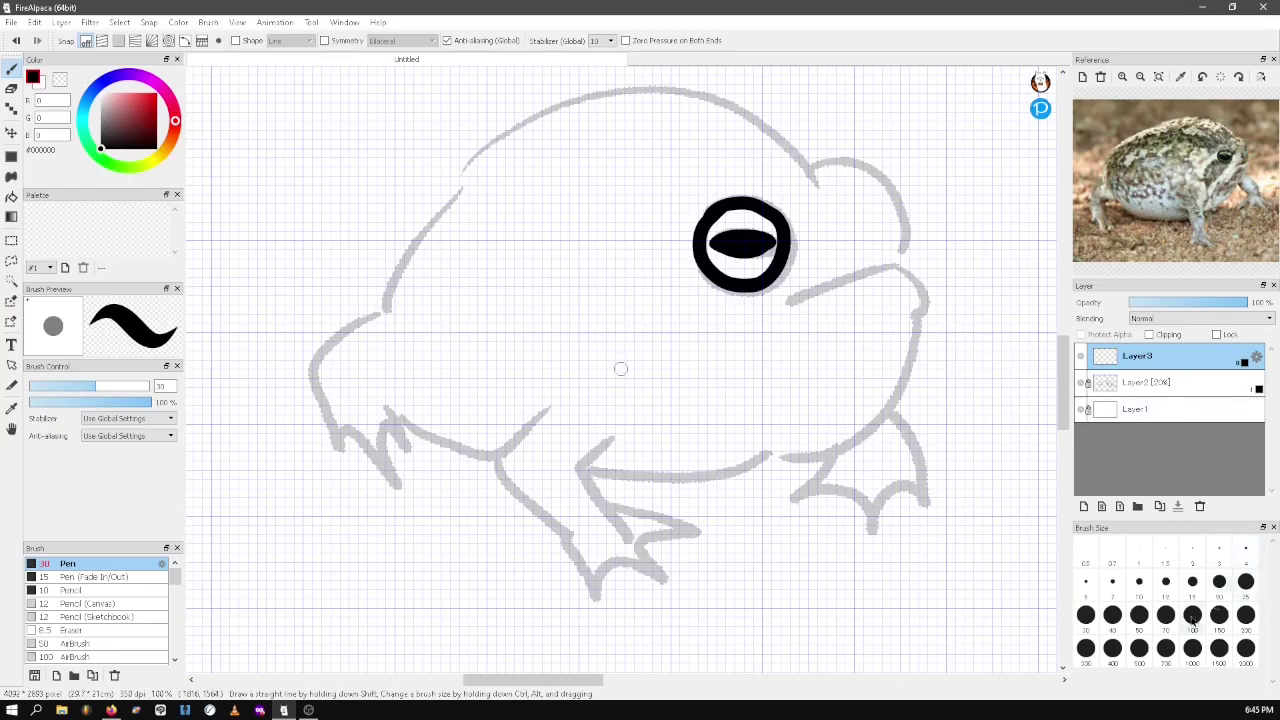
{"action": "left_click", "coordinate": [1245, 586]}
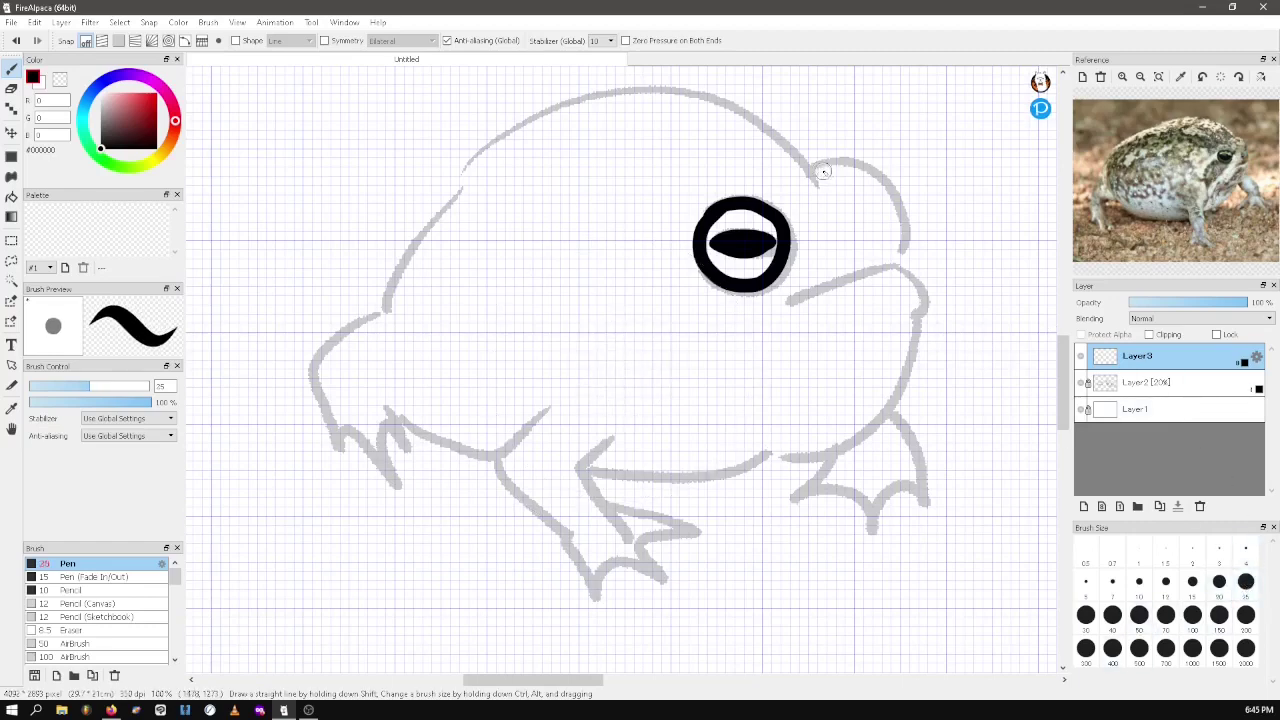
{"action": "mouse_move", "coordinate": [818, 167]}
{"action": "left_mouse_down"}
{"action": "mouse_move", "coordinate": [869, 174]}
{"action": "mouse_move", "coordinate": [925, 297]}
{"action": "mouse_move", "coordinate": [878, 274]}
{"action": "mouse_move", "coordinate": [800, 305]}
{"action": "left_mouse_up"}
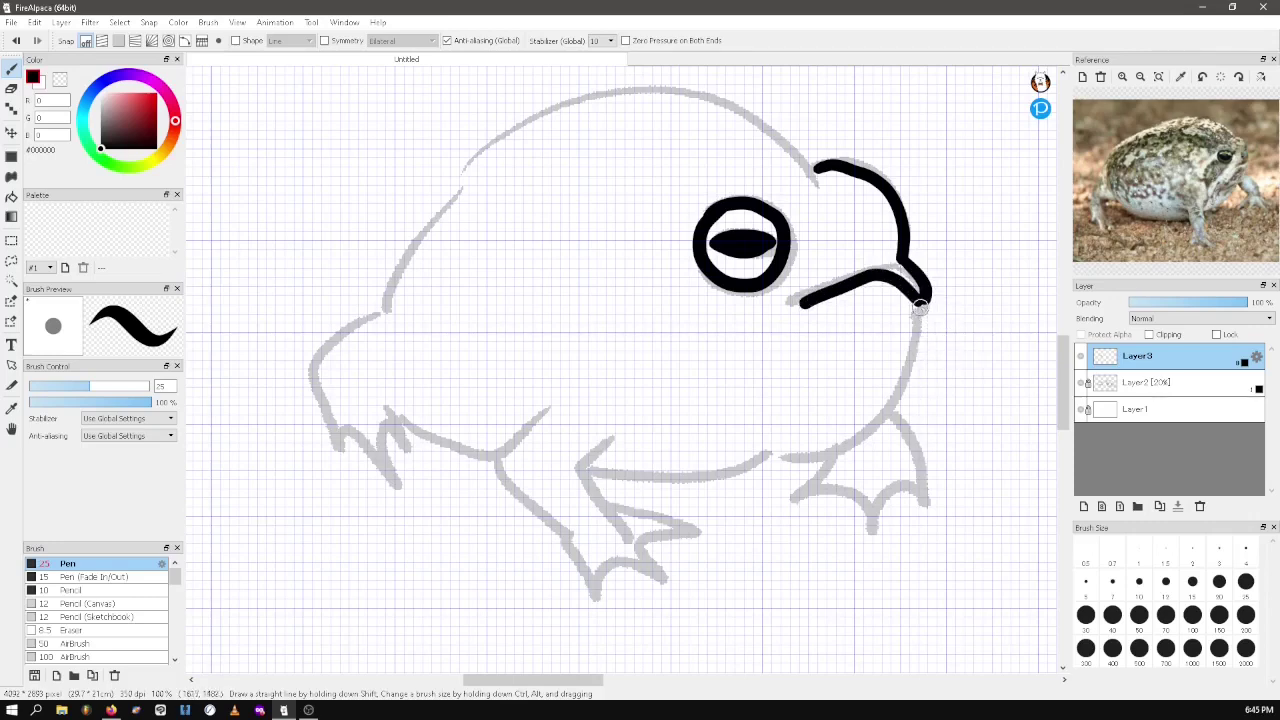
{"action": "mouse_move", "coordinate": [921, 302]}
{"action": "left_mouse_down"}
{"action": "mouse_move", "coordinate": [893, 390]}
{"action": "mouse_move", "coordinate": [833, 438]}
{"action": "mouse_move", "coordinate": [715, 475]}
{"action": "mouse_move", "coordinate": [612, 472]}
{"action": "left_mouse_up"}
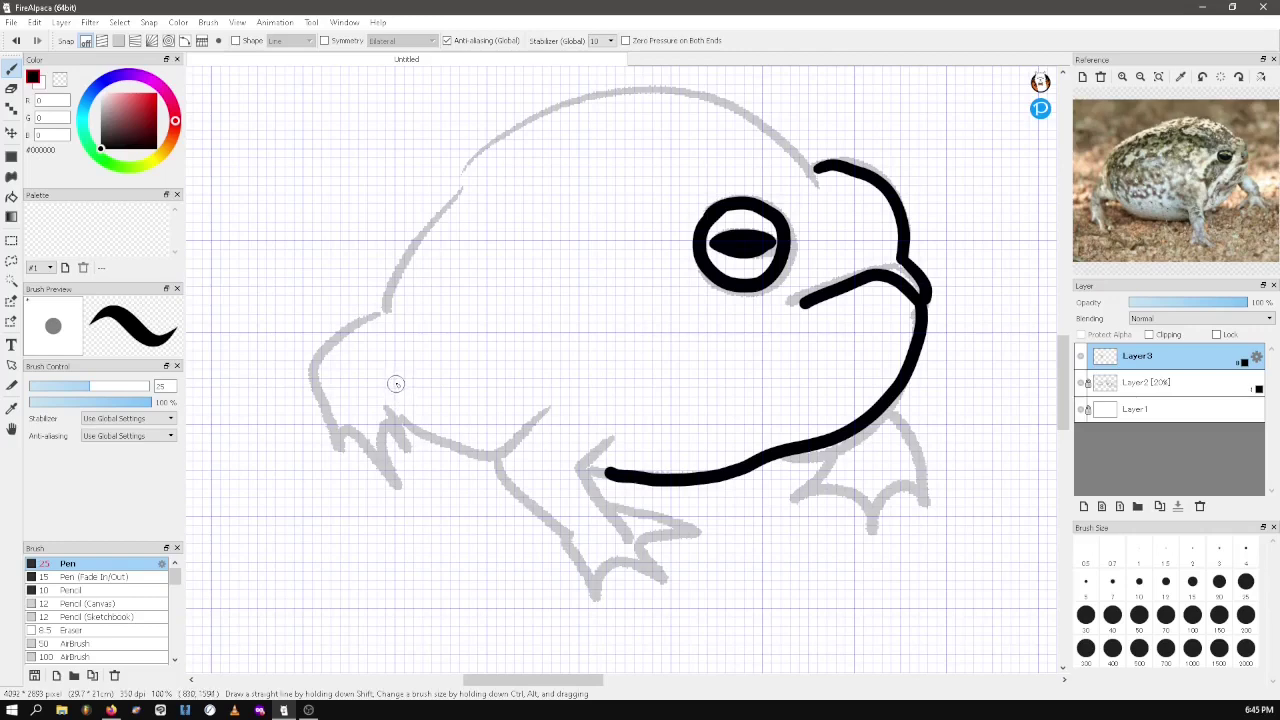
Ink the toad's legs and webbed feet, and close its outline with the curved back on Layer3
{"action": "mouse_move", "coordinate": [401, 396]}
{"action": "left_mouse_down"}
{"action": "mouse_move", "coordinate": [436, 434]}
{"action": "mouse_move", "coordinate": [494, 464]}
{"action": "left_mouse_up"}
{"action": "mouse_move", "coordinate": [540, 413]}
{"action": "left_mouse_down"}
{"action": "mouse_move", "coordinate": [498, 471]}
{"action": "mouse_move", "coordinate": [524, 510]}
{"action": "mouse_move", "coordinate": [587, 551]}
{"action": "left_mouse_up"}
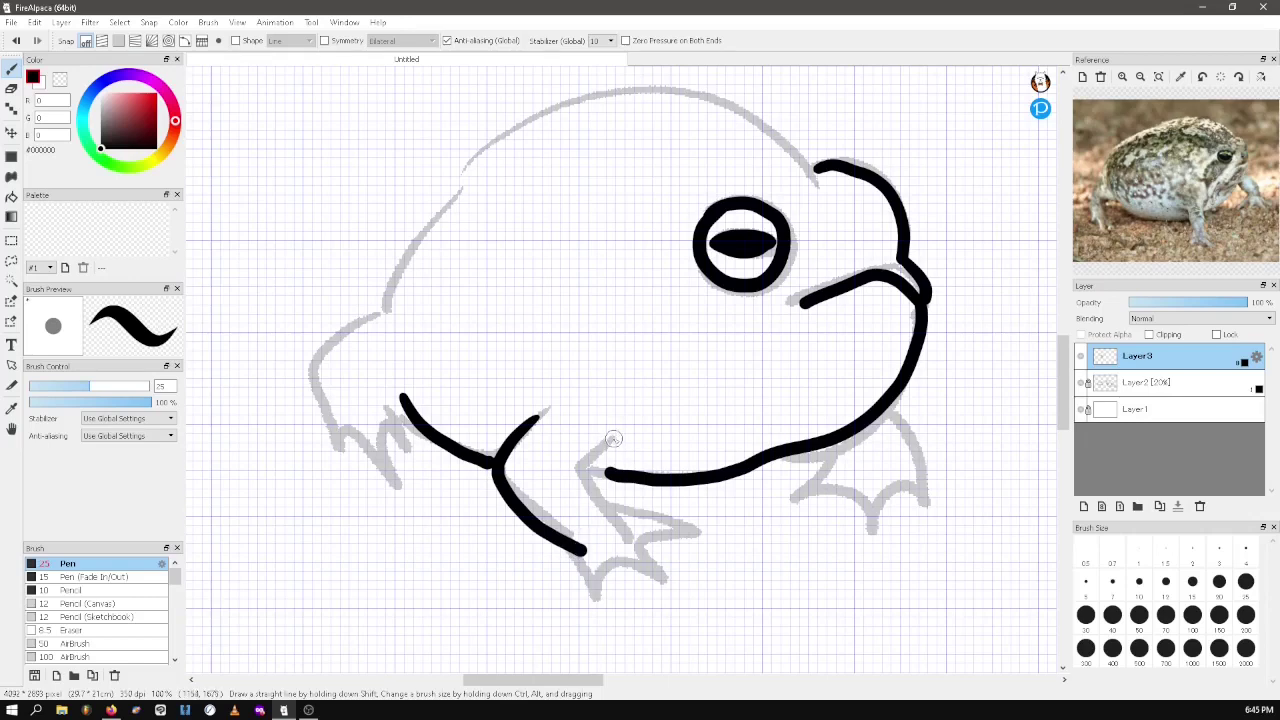
{"action": "mouse_move", "coordinate": [613, 439]}
{"action": "left_mouse_down"}
{"action": "mouse_move", "coordinate": [593, 480]}
{"action": "mouse_move", "coordinate": [675, 523]}
{"action": "mouse_move", "coordinate": [641, 533]}
{"action": "mouse_move", "coordinate": [649, 575]}
{"action": "mouse_move", "coordinate": [578, 558]}
{"action": "left_mouse_up"}
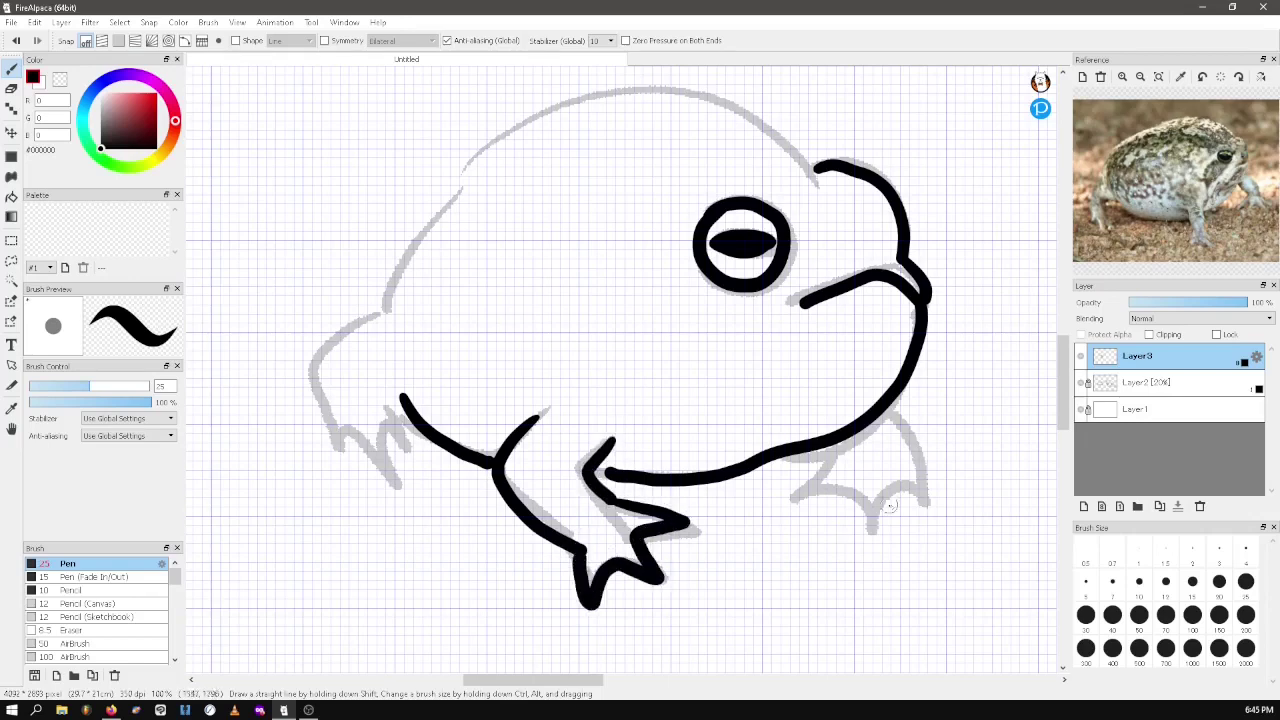
{"action": "mouse_move", "coordinate": [833, 442]}
{"action": "left_mouse_down"}
{"action": "mouse_move", "coordinate": [798, 496]}
{"action": "mouse_move", "coordinate": [844, 483]}
{"action": "mouse_move", "coordinate": [858, 507]}
{"action": "mouse_move", "coordinate": [890, 476]}
{"action": "mouse_move", "coordinate": [908, 480]}
{"action": "mouse_move", "coordinate": [880, 404]}
{"action": "left_mouse_up"}
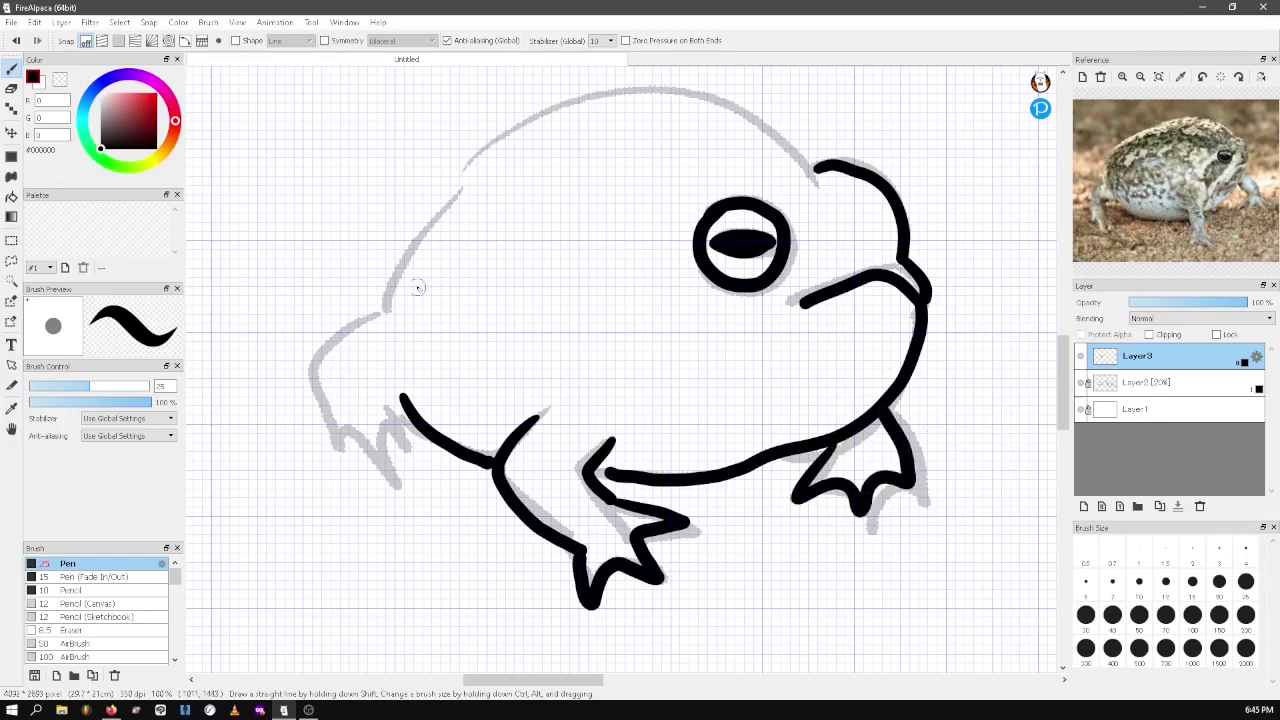
{"action": "mouse_move", "coordinate": [374, 302]}
{"action": "left_mouse_down"}
{"action": "mouse_move", "coordinate": [400, 229]}
{"action": "mouse_move", "coordinate": [475, 160]}
{"action": "mouse_move", "coordinate": [614, 100]}
{"action": "mouse_move", "coordinate": [736, 108]}
{"action": "mouse_move", "coordinate": [821, 172]}
{"action": "left_mouse_up"}
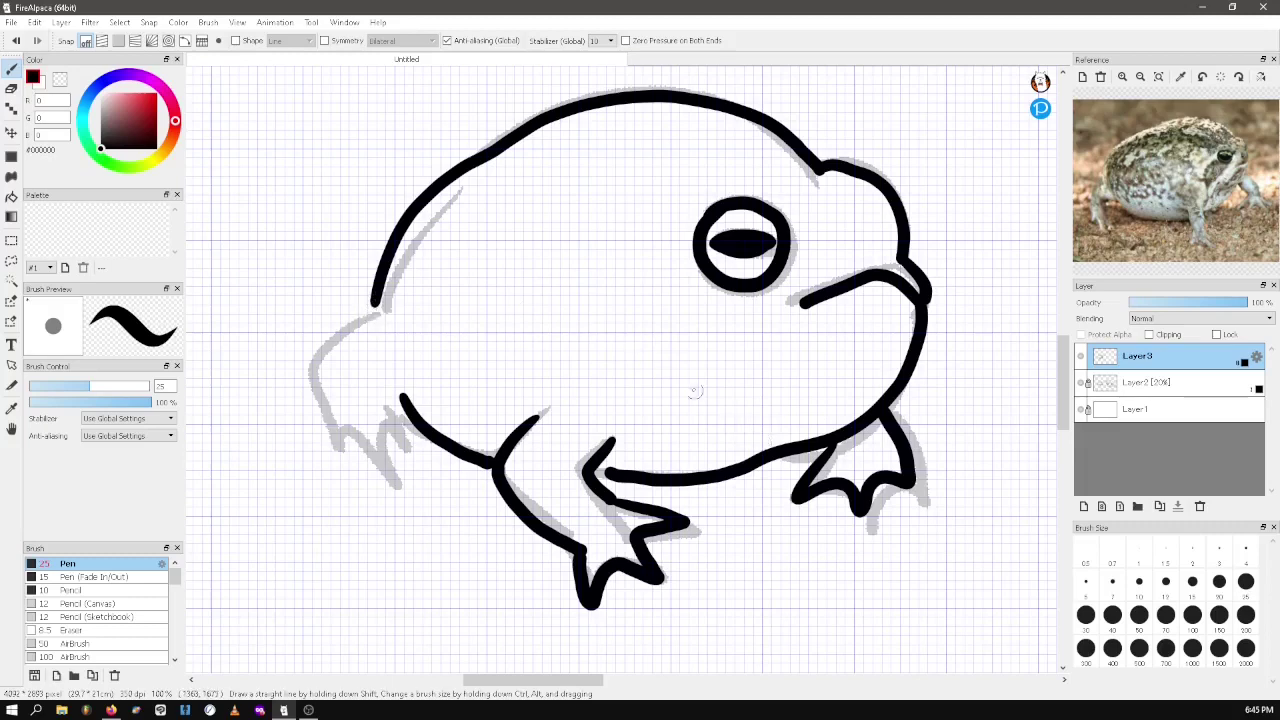
{"action": "mouse_move", "coordinate": [374, 303]}
{"action": "left_mouse_down"}
{"action": "mouse_move", "coordinate": [310, 366]}
{"action": "mouse_move", "coordinate": [335, 448]}
{"action": "mouse_move", "coordinate": [345, 430]}
{"action": "mouse_move", "coordinate": [385, 481]}
{"action": "mouse_move", "coordinate": [380, 422]}
{"action": "mouse_move", "coordinate": [405, 438]}
{"action": "mouse_move", "coordinate": [400, 392]}
{"action": "left_mouse_up"}
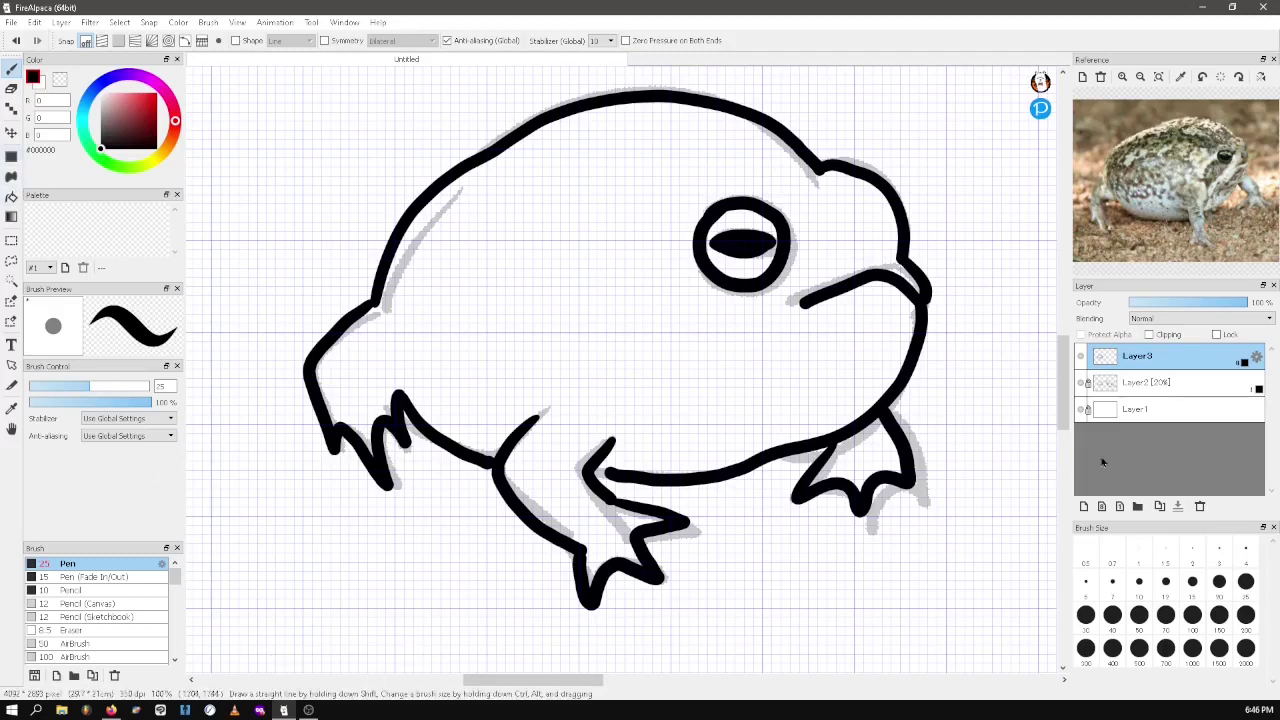
With Layer3 hidden, ink the toad's eye ring and solid oval pupil again on a new layer above it
{"action": "left_click", "coordinate": [1080, 357]}
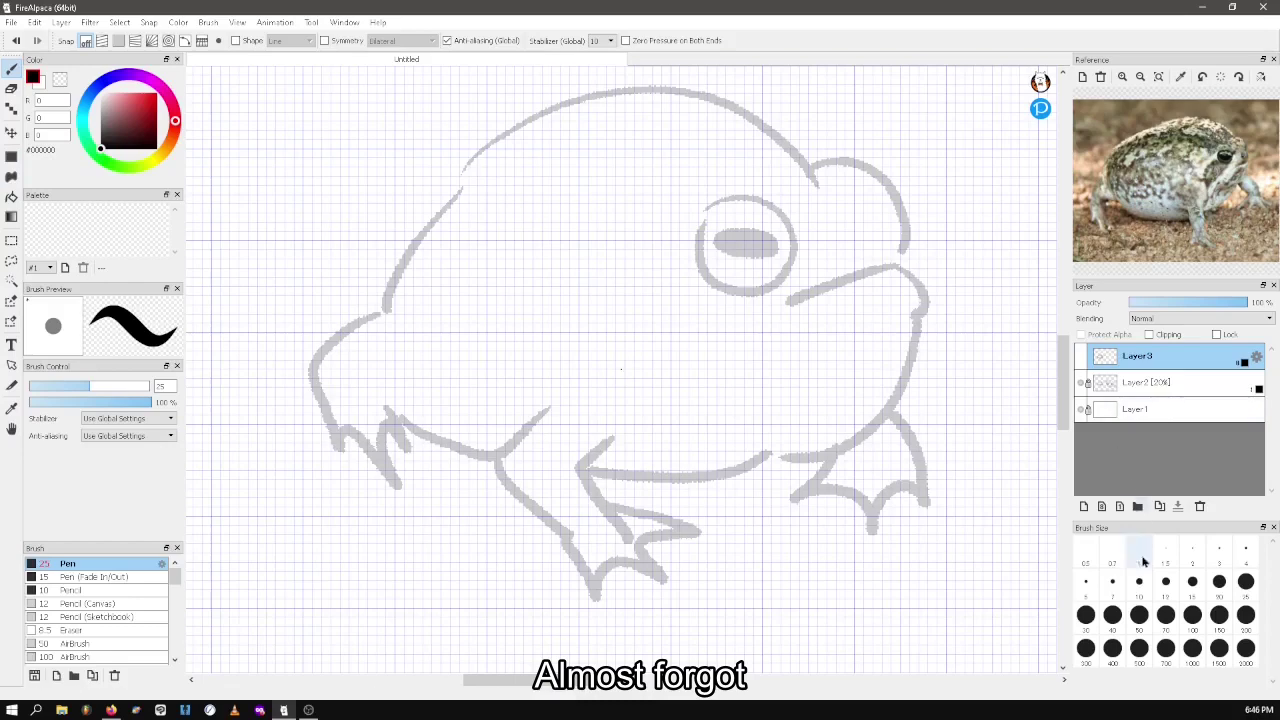
{"action": "left_click", "coordinate": [1101, 507]}
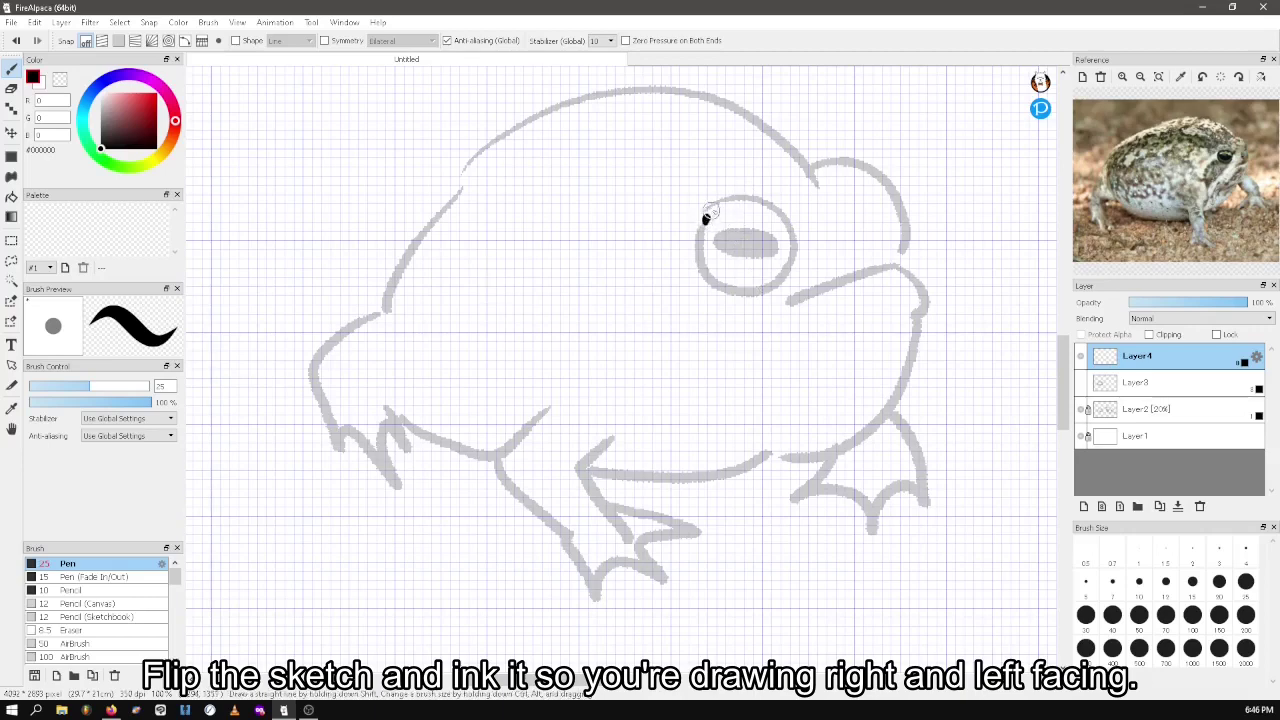
{"action": "mouse_move", "coordinate": [707, 217]}
{"action": "left_mouse_down"}
{"action": "mouse_move", "coordinate": [792, 268]}
{"action": "mouse_move", "coordinate": [704, 214]}
{"action": "left_mouse_up"}
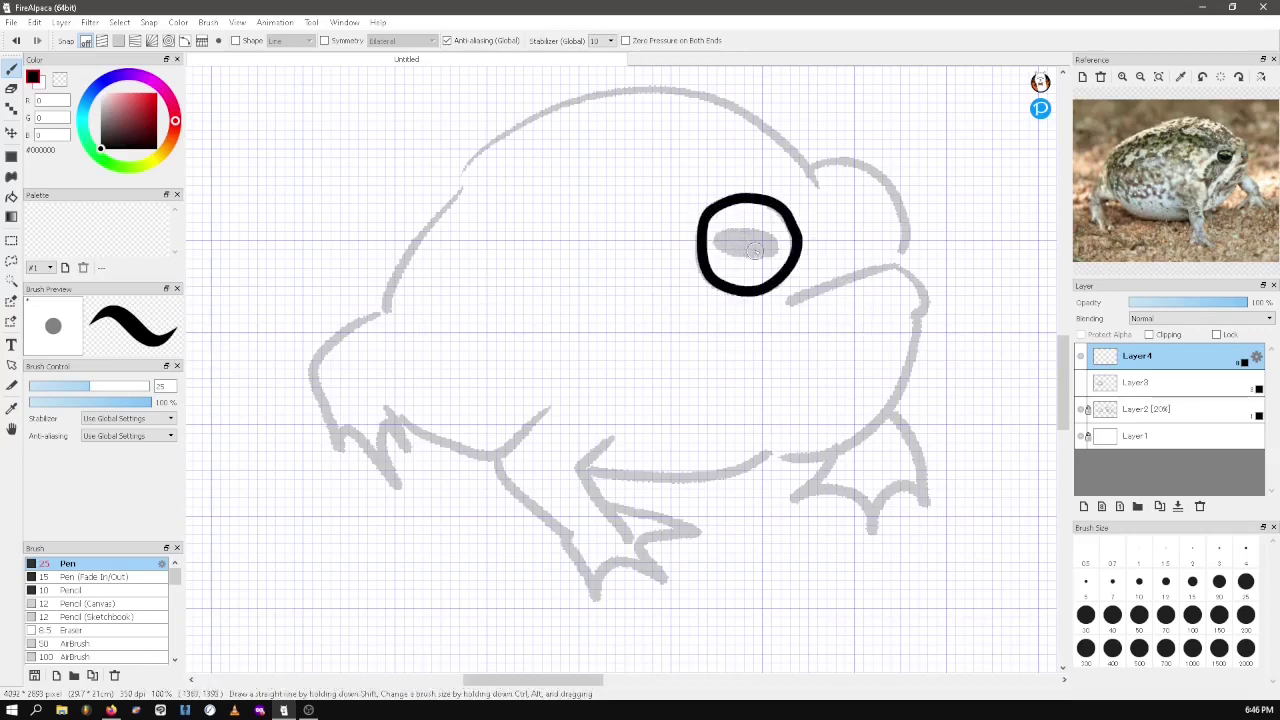
{"action": "mouse_move", "coordinate": [755, 250]}
{"action": "left_mouse_down"}
{"action": "mouse_move", "coordinate": [758, 236]}
{"action": "mouse_move", "coordinate": [730, 246]}
{"action": "left_mouse_up"}
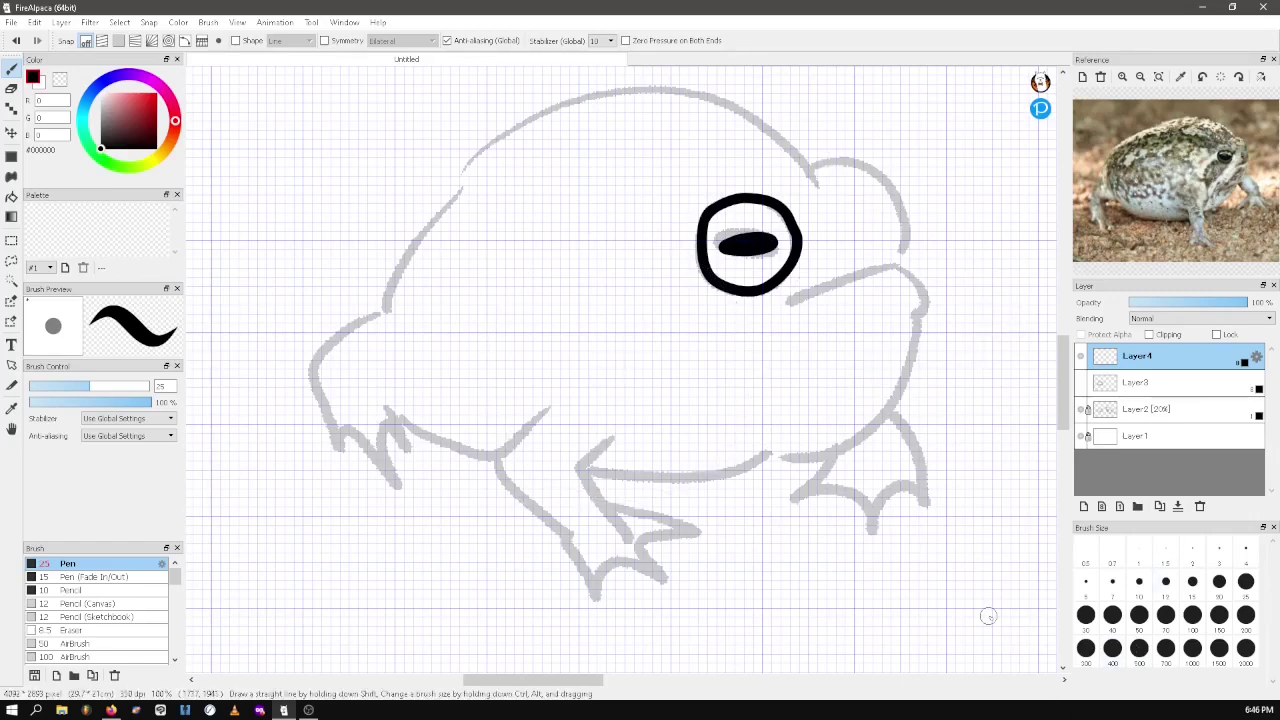
Flip the canvas view horizontally and ink the toad's mouth, snout, brow and chin over the mirrored sketch
{"action": "left_click", "coordinate": [237, 22]}
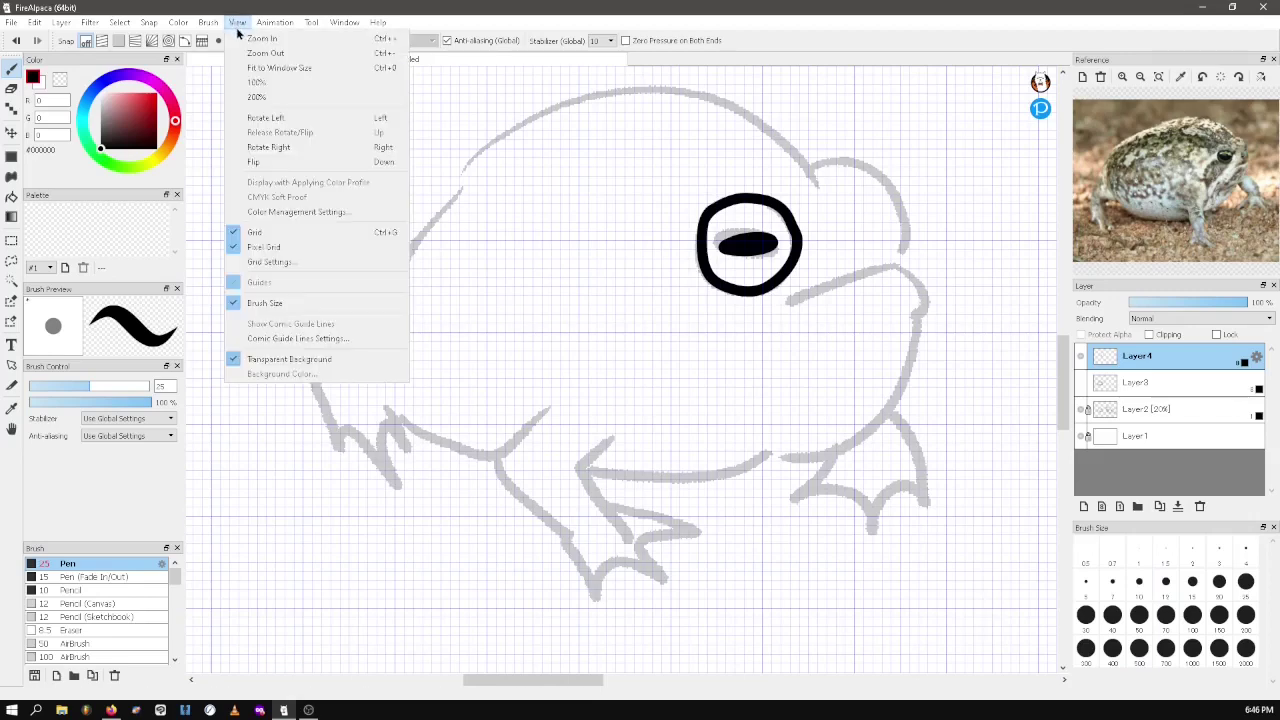
{"action": "left_click", "coordinate": [386, 163]}
{"action": "mouse_move", "coordinate": [313, 298]}
{"action": "left_mouse_down"}
{"action": "mouse_move", "coordinate": [385, 272]}
{"action": "mouse_move", "coordinate": [451, 302]}
{"action": "left_mouse_up"}
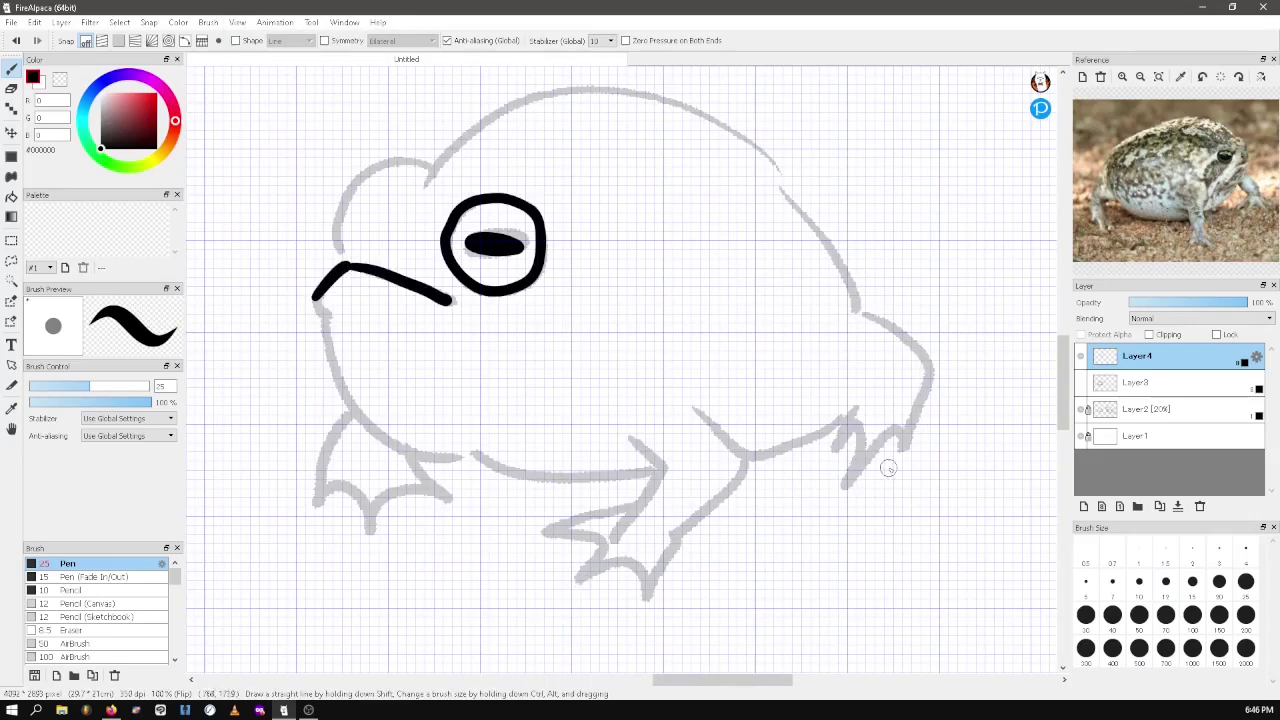
{"action": "left_click_drag", "start_coordinate": [310, 300], "coordinate": [437, 158]}
{"action": "left_click_drag", "start_coordinate": [385, 448], "coordinate": [449, 460]}
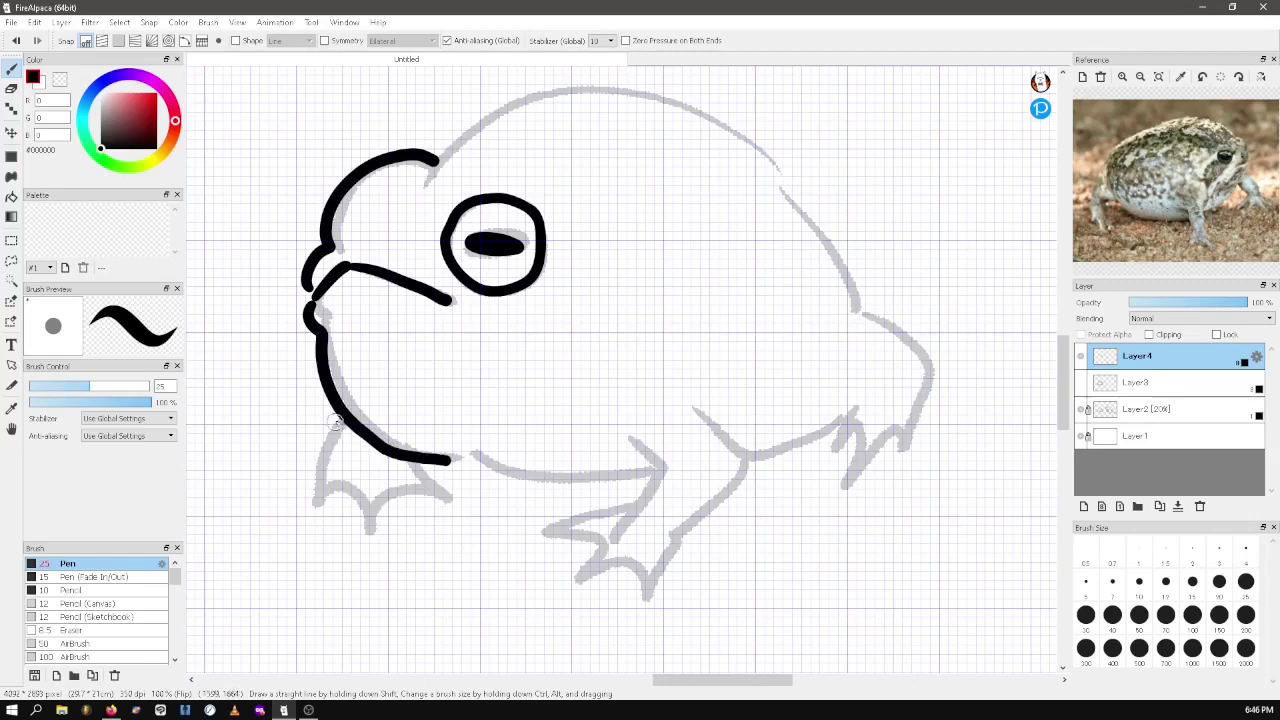
Ink the mirrored toad's feet, remaining belly line, legs and rounded back
{"action": "mouse_move", "coordinate": [338, 422]}
{"action": "left_mouse_down"}
{"action": "mouse_move", "coordinate": [424, 465]}
{"action": "mouse_move", "coordinate": [554, 477]}
{"action": "mouse_move", "coordinate": [631, 439]}
{"action": "mouse_move", "coordinate": [637, 600]}
{"action": "mouse_move", "coordinate": [676, 550]}
{"action": "left_mouse_up"}
{"action": "mouse_move", "coordinate": [701, 408]}
{"action": "left_mouse_down"}
{"action": "mouse_move", "coordinate": [715, 513]}
{"action": "mouse_move", "coordinate": [685, 543]}
{"action": "left_mouse_up"}
{"action": "left_click_drag", "start_coordinate": [755, 455], "coordinate": [828, 423]}
{"action": "mouse_move", "coordinate": [843, 416]}
{"action": "left_mouse_down"}
{"action": "mouse_move", "coordinate": [902, 460]}
{"action": "mouse_move", "coordinate": [898, 482]}
{"action": "left_mouse_up"}
{"action": "left_click_drag", "start_coordinate": [858, 305], "coordinate": [900, 478]}
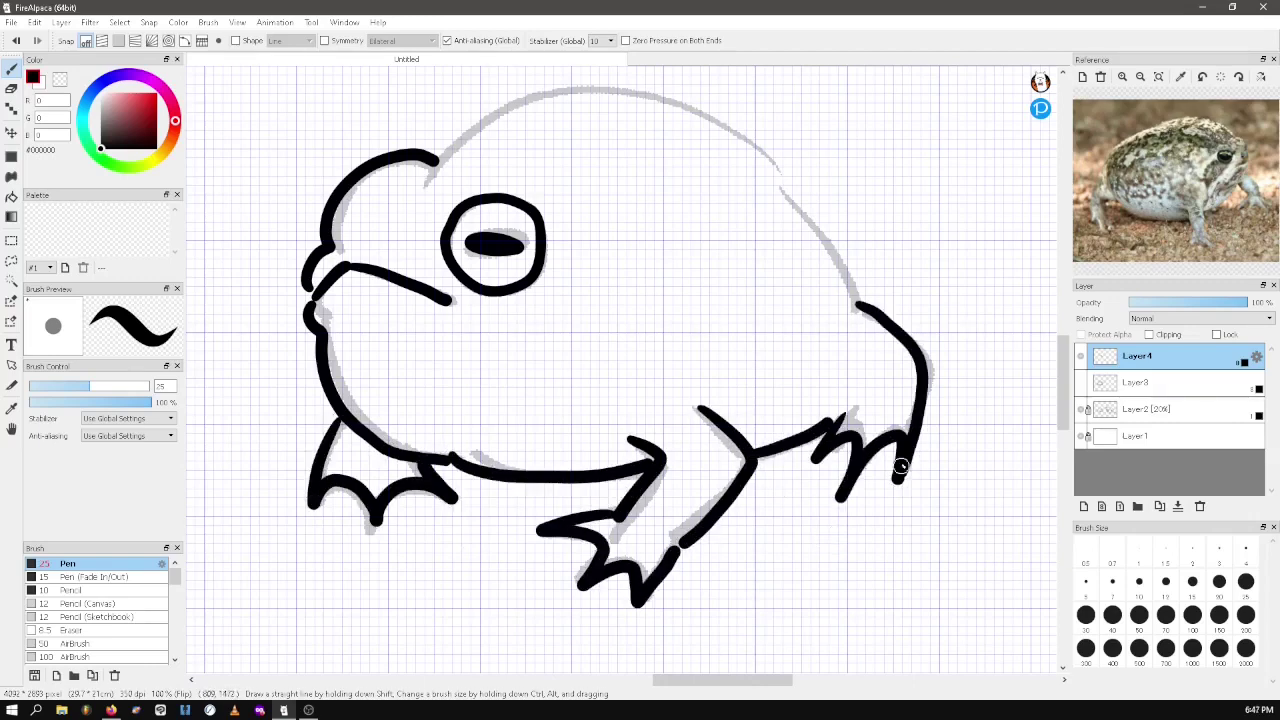
{"action": "mouse_move", "coordinate": [432, 158]}
{"action": "left_mouse_down"}
{"action": "mouse_move", "coordinate": [690, 96]}
{"action": "mouse_move", "coordinate": [880, 312]}
{"action": "left_mouse_up"}
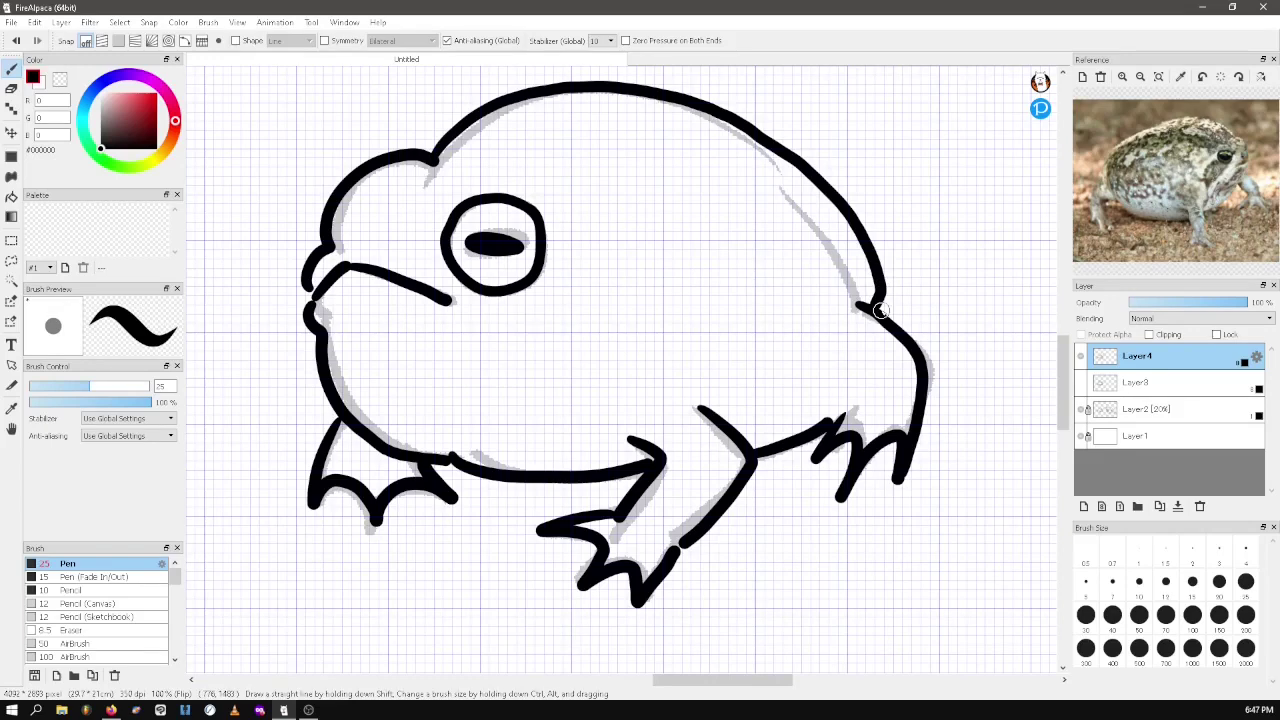
With Layer4 hidden, ink the salamander's round eye outline on a new layer using the pen at size 20
{"action": "left_click", "coordinate": [1080, 356]}
{"action": "left_click", "coordinate": [237, 22]}
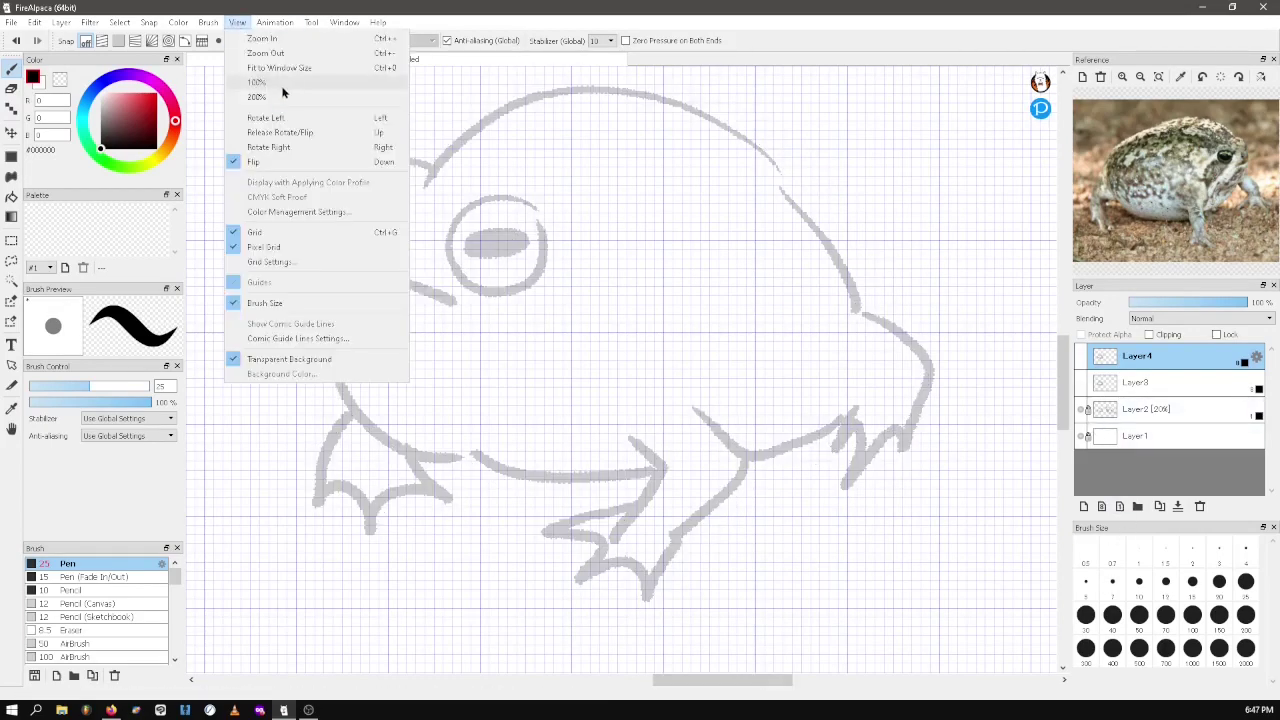
{"action": "left_click", "coordinate": [280, 68]}
{"action": "left_click_drag", "start_coordinate": [716, 681], "coordinate": [666, 687]}
{"action": "left_click", "coordinate": [240, 22]}
{"action": "left_click", "coordinate": [252, 37]}
{"action": "left_click", "coordinate": [240, 22]}
{"action": "left_click", "coordinate": [252, 37]}
{"action": "left_click", "coordinate": [240, 22]}
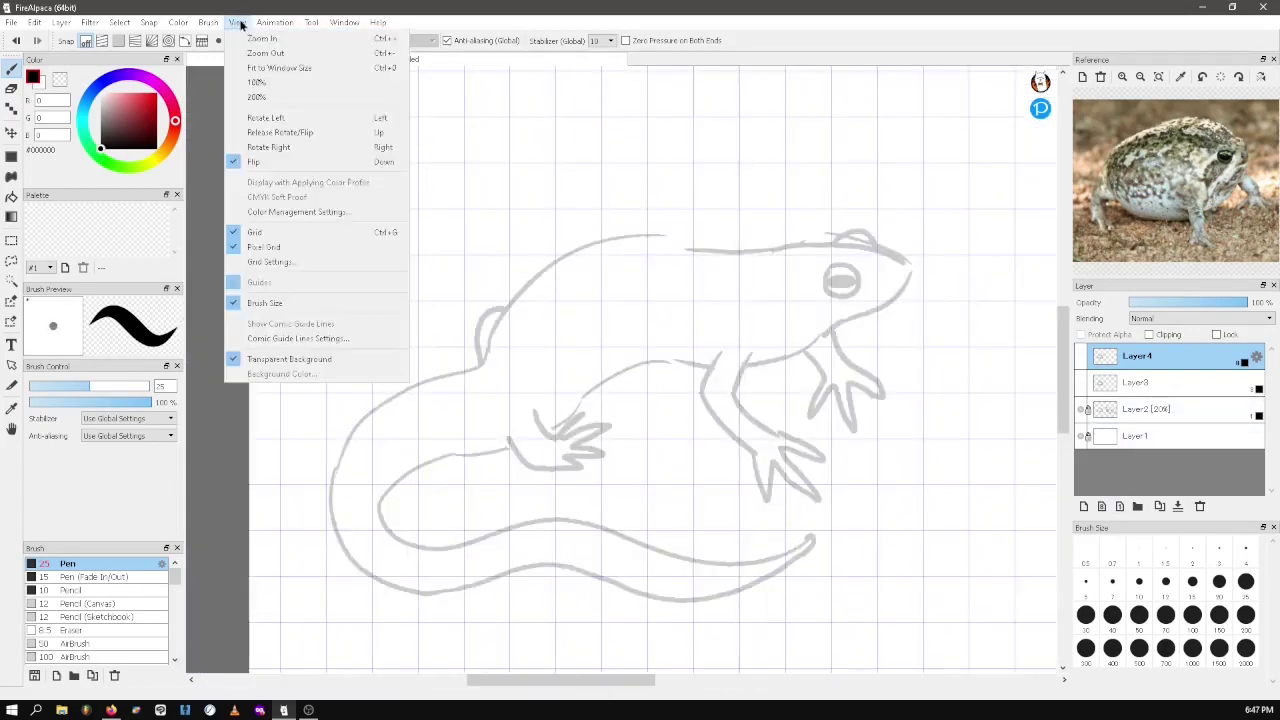
{"action": "left_click", "coordinate": [262, 38]}
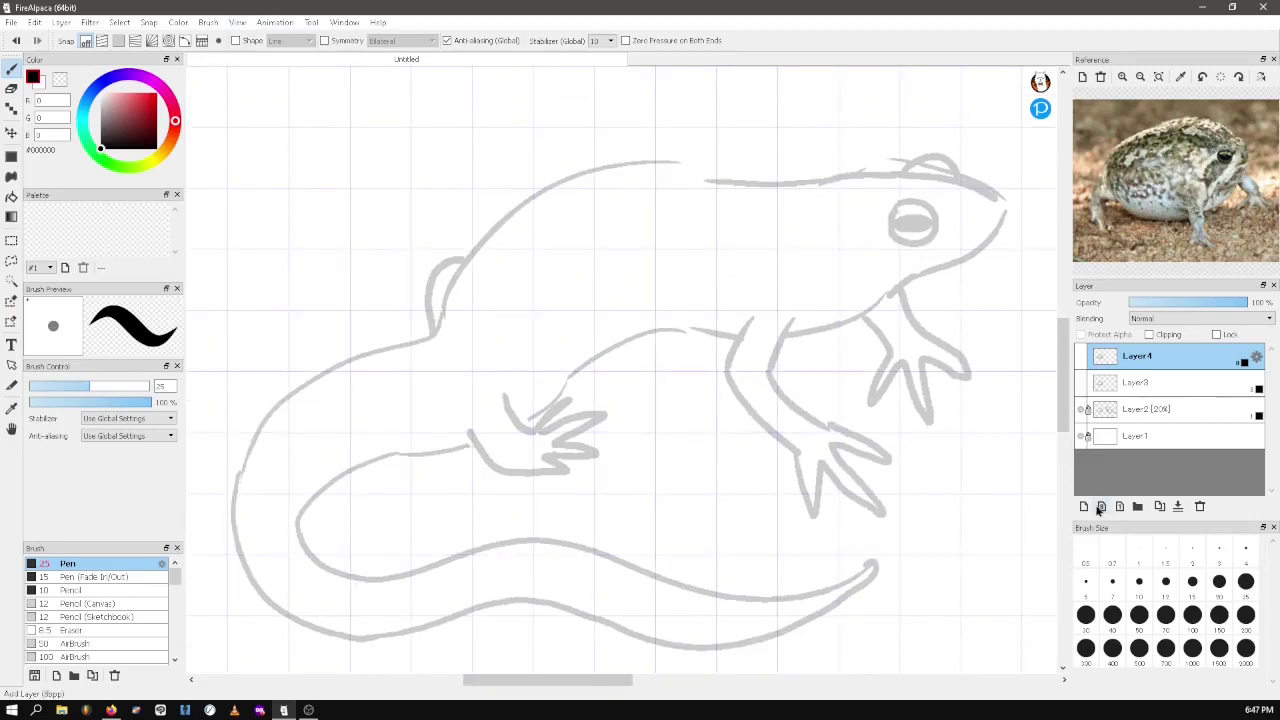
{"action": "left_click", "coordinate": [1099, 508]}
{"action": "left_click", "coordinate": [1224, 586]}
{"action": "mouse_move", "coordinate": [897, 214]}
{"action": "left_mouse_down"}
{"action": "mouse_move", "coordinate": [937, 226]}
{"action": "mouse_move", "coordinate": [898, 212]}
{"action": "left_mouse_up"}
{"action": "left_click_drag", "start_coordinate": [896, 227], "coordinate": [929, 223]}
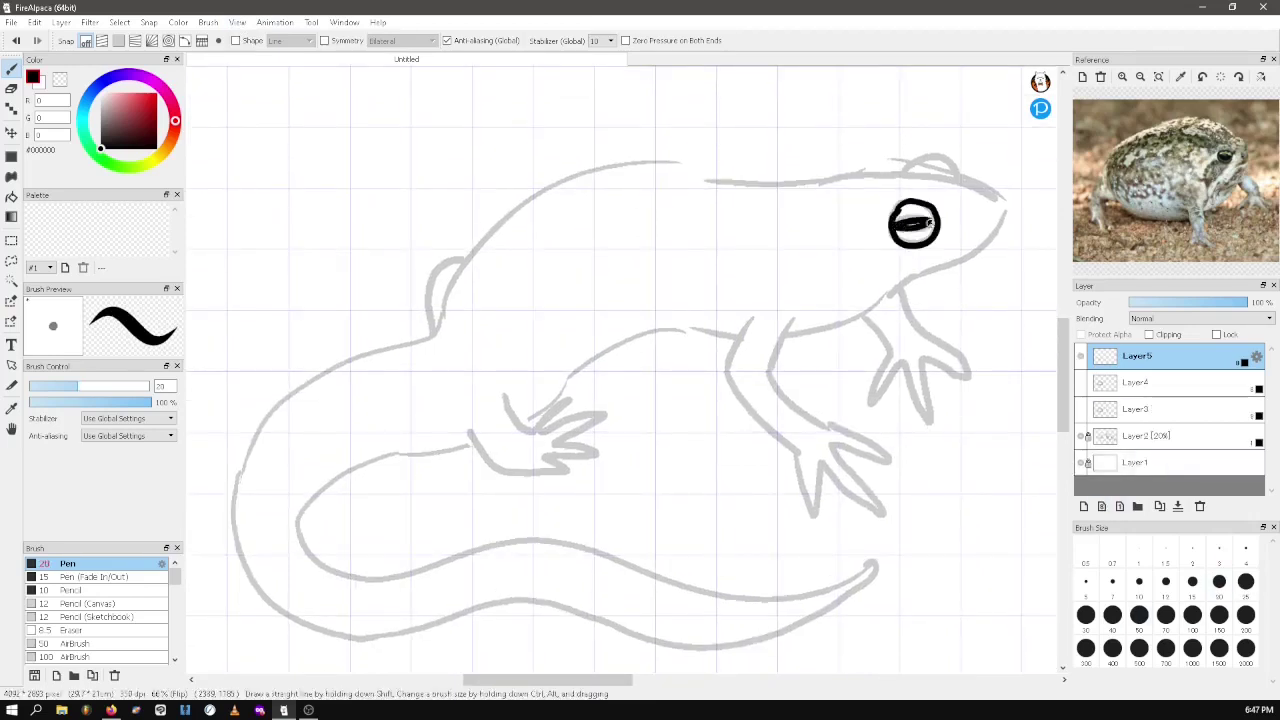
{"action": "mouse_move", "coordinate": [904, 170]}
{"action": "left_mouse_down"}
{"action": "mouse_move", "coordinate": [912, 158]}
{"action": "mouse_move", "coordinate": [960, 180]}
{"action": "left_mouse_up"}
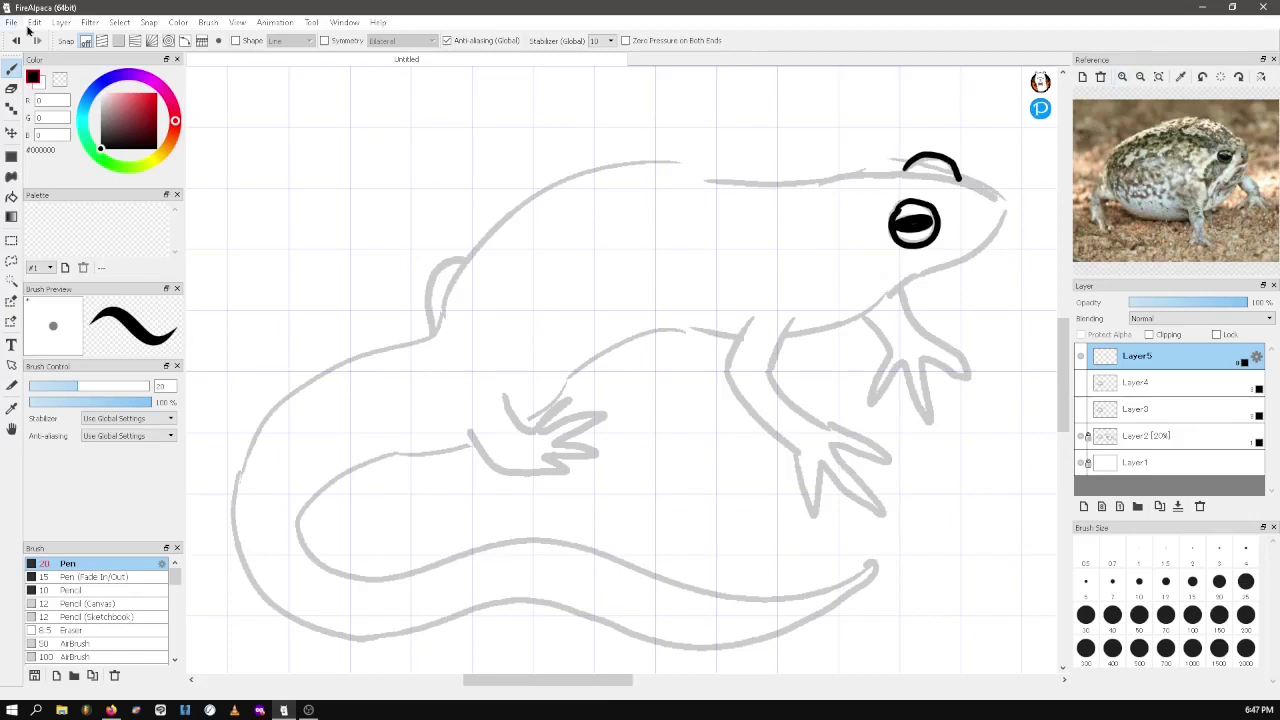
{"action": "key", "text": "ctrl+z"}
{"action": "key", "text": "ctrl+z"}
Replace the toad photo in the Reference window with the salamander photo, and ink the salamander's pupil
{"action": "left_click", "coordinate": [1100, 77]}
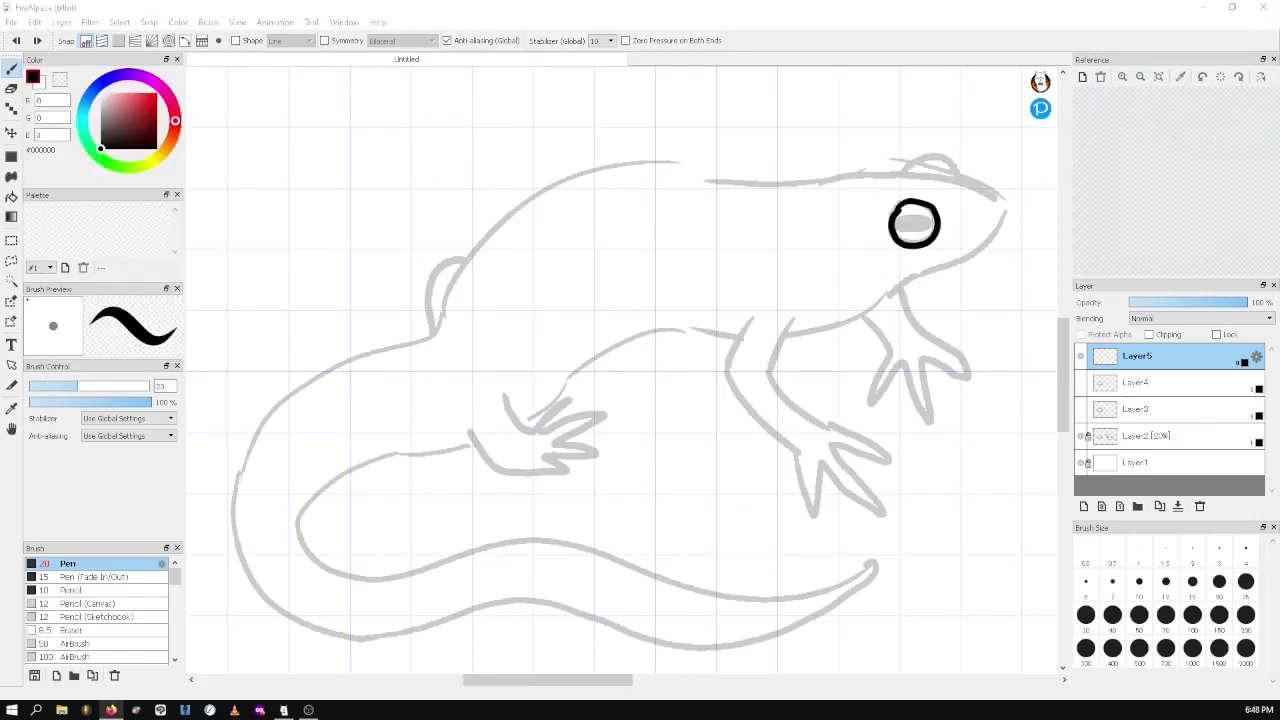
{"action": "left_click_drag", "start_coordinate": [1134, 326], "coordinate": [1176, 167]}
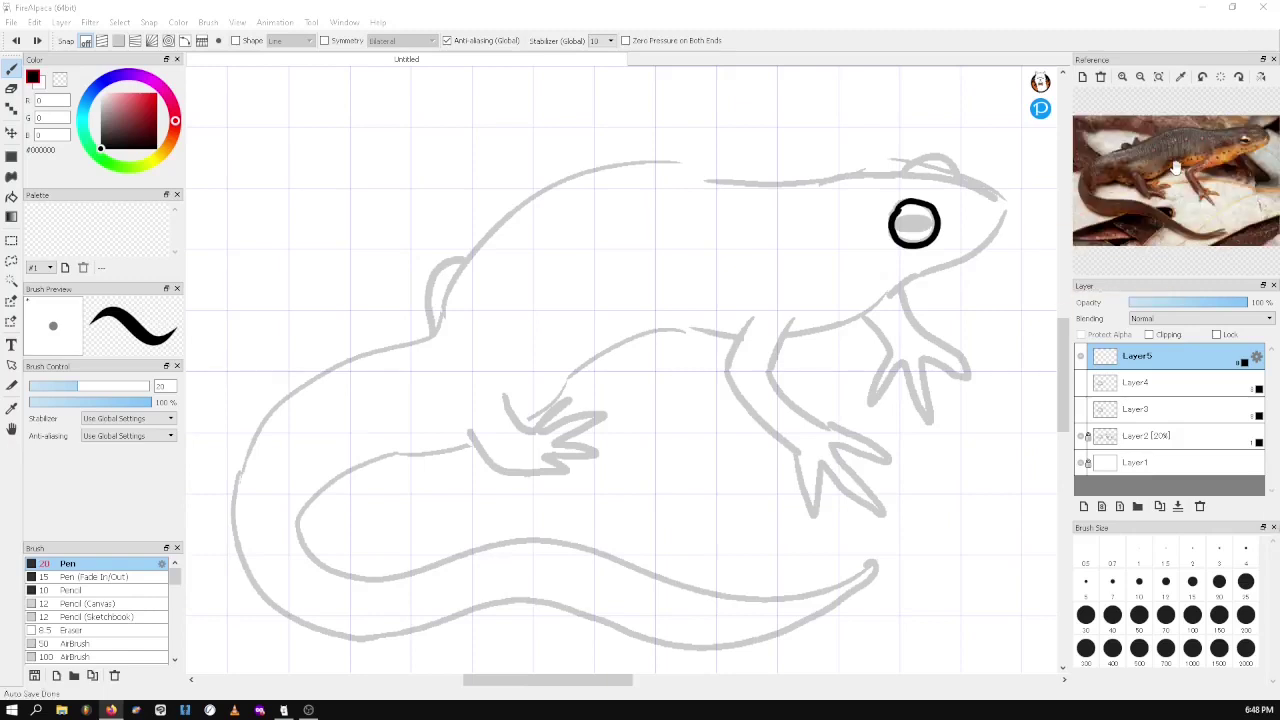
{"action": "left_click", "coordinate": [910, 224]}
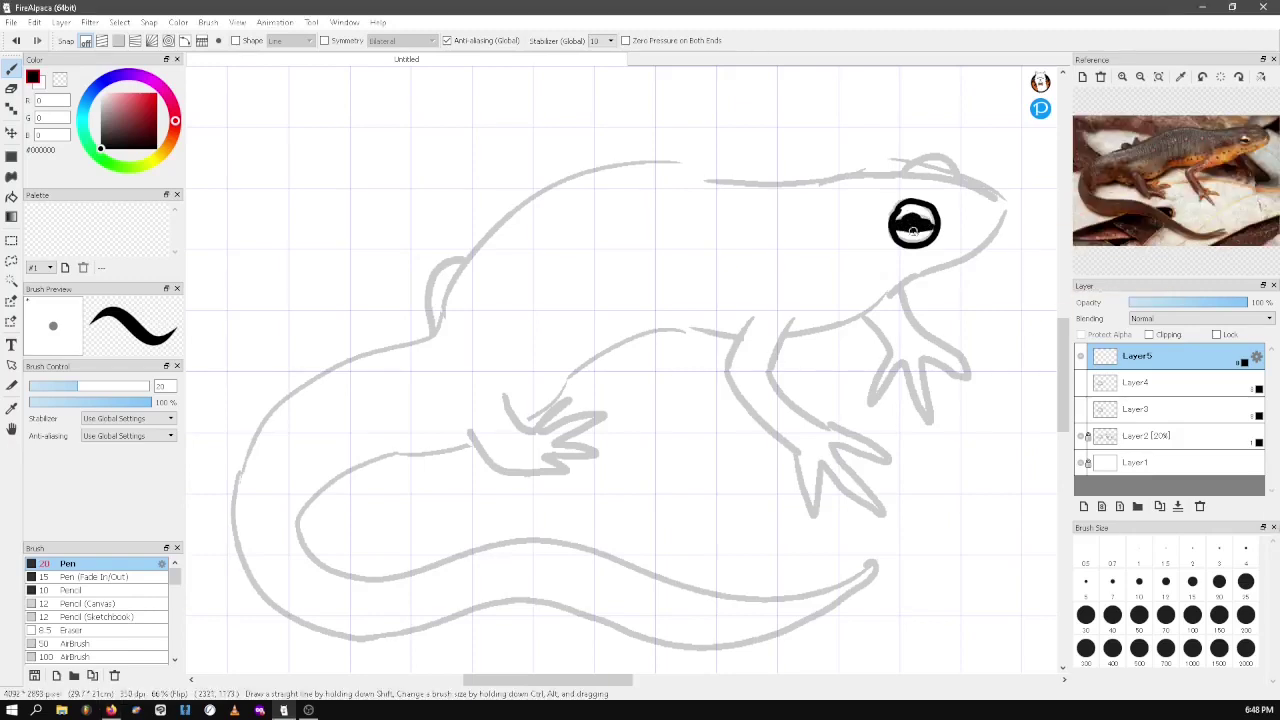
{"action": "left_click_drag", "start_coordinate": [985, 253], "coordinate": [888, 297]}
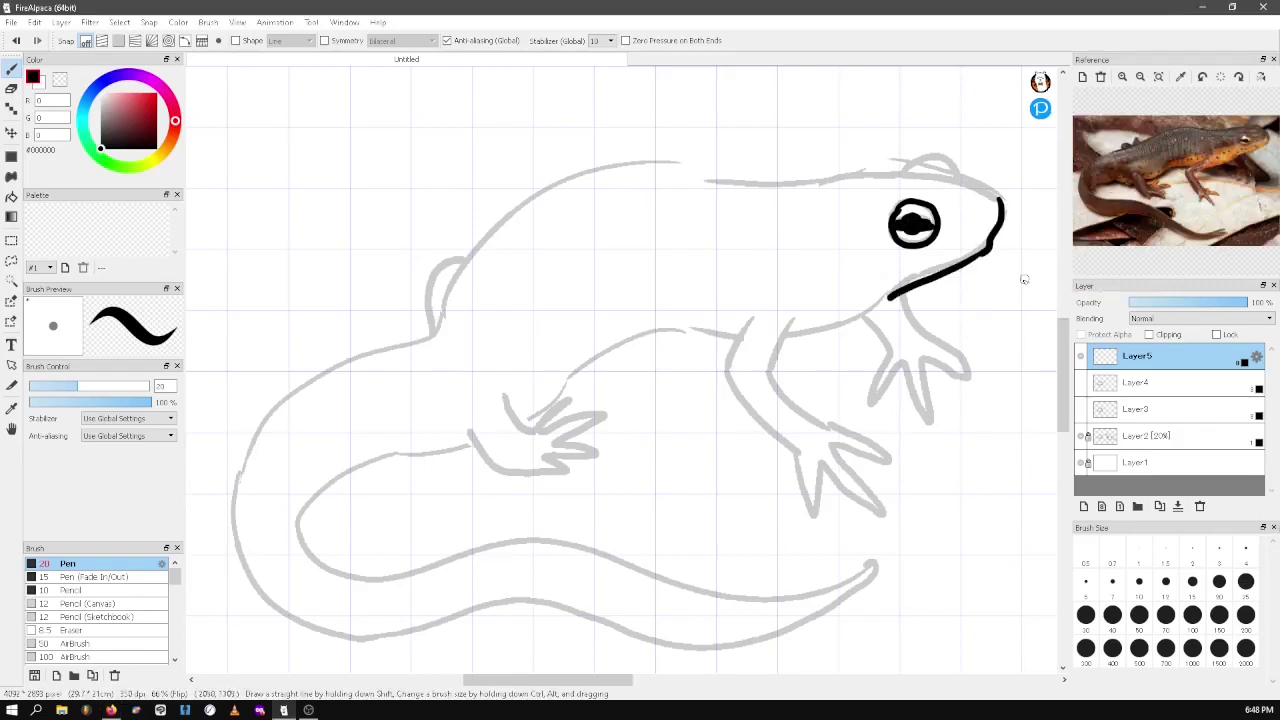
{"action": "left_click", "coordinate": [34, 22]}
{"action": "left_click", "coordinate": [50, 38]}
Ink the salamander's mouth line, the eye bump on top of its head, and the front part of its back
{"action": "left_click_drag", "start_coordinate": [985, 253], "coordinate": [882, 284]}
{"action": "left_click_drag", "start_coordinate": [903, 170], "coordinate": [956, 178]}
{"action": "left_click_drag", "start_coordinate": [652, 160], "coordinate": [903, 168]}
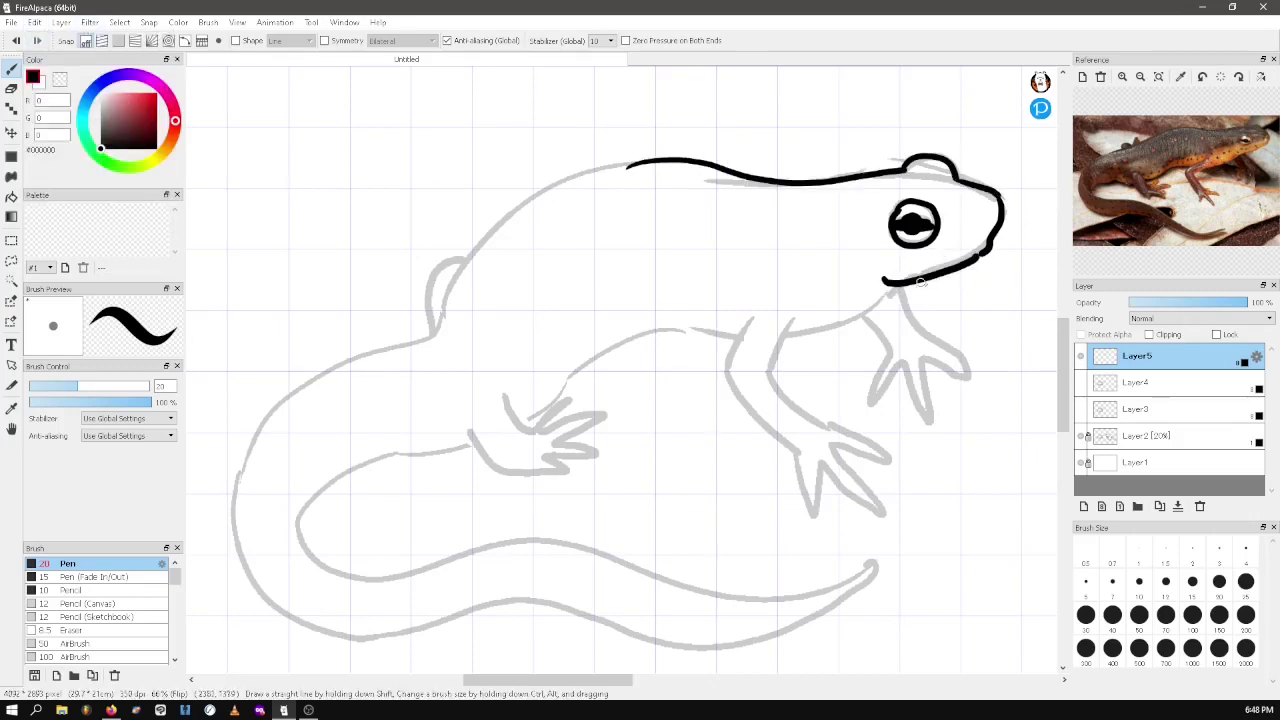
Ink the salamander's throat, both front legs with toes, the hind foot and the belly line
{"action": "mouse_move", "coordinate": [895, 285]}
{"action": "left_mouse_down"}
{"action": "mouse_move", "coordinate": [790, 325]}
{"action": "mouse_move", "coordinate": [826, 424]}
{"action": "left_mouse_up"}
{"action": "mouse_move", "coordinate": [818, 477]}
{"action": "left_mouse_down"}
{"action": "mouse_move", "coordinate": [846, 488]}
{"action": "mouse_move", "coordinate": [843, 429]}
{"action": "mouse_move", "coordinate": [820, 472]}
{"action": "left_mouse_up"}
{"action": "left_click_drag", "start_coordinate": [753, 318], "coordinate": [797, 456]}
{"action": "mouse_move", "coordinate": [864, 315]}
{"action": "left_mouse_down"}
{"action": "mouse_move", "coordinate": [905, 398]}
{"action": "mouse_move", "coordinate": [911, 322]}
{"action": "left_mouse_up"}
{"action": "mouse_move", "coordinate": [503, 393]}
{"action": "left_mouse_down"}
{"action": "mouse_move", "coordinate": [543, 420]}
{"action": "mouse_move", "coordinate": [617, 420]}
{"action": "left_mouse_up"}
{"action": "mouse_move", "coordinate": [560, 440]}
{"action": "left_mouse_down"}
{"action": "mouse_move", "coordinate": [605, 462]}
{"action": "mouse_move", "coordinate": [472, 438]}
{"action": "left_mouse_up"}
{"action": "mouse_move", "coordinate": [543, 400]}
{"action": "left_mouse_down"}
{"action": "mouse_move", "coordinate": [575, 369]}
{"action": "mouse_move", "coordinate": [653, 333]}
{"action": "mouse_move", "coordinate": [734, 336]}
{"action": "left_mouse_up"}
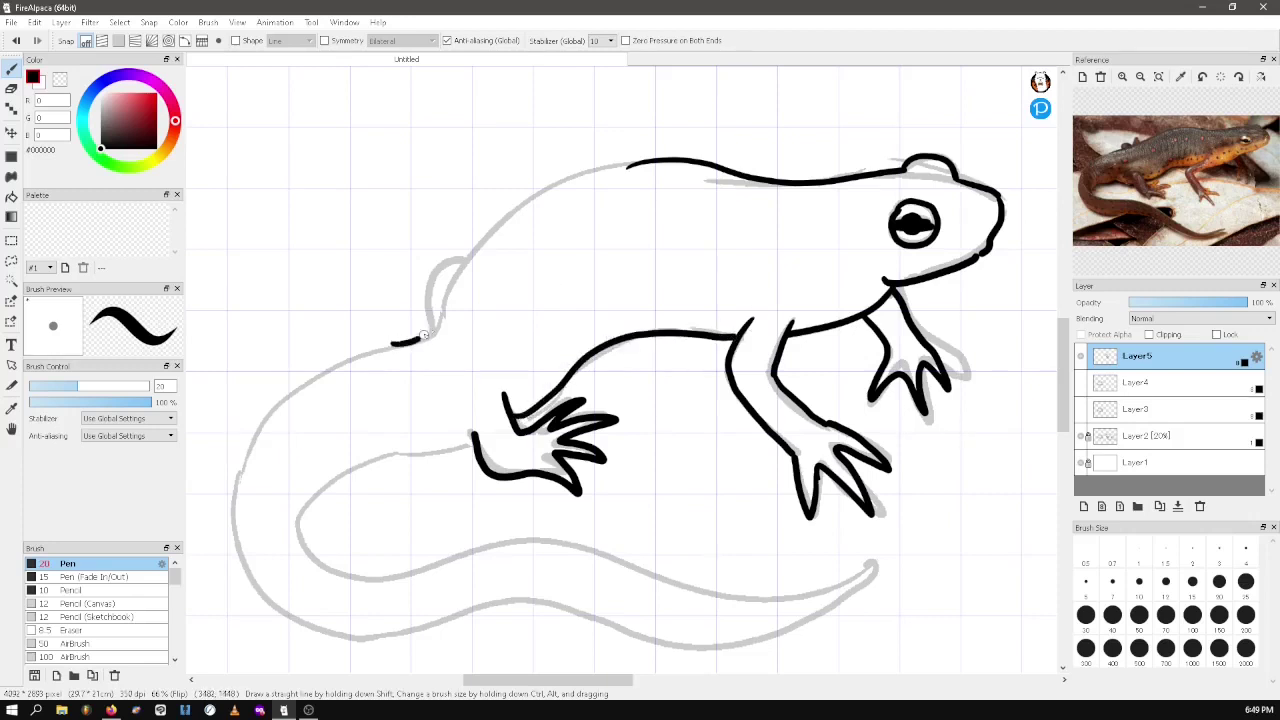
Ink the rear part of the salamander's back, the far-leg bump and both edges of the long curled tail
{"action": "mouse_move", "coordinate": [424, 335]}
{"action": "left_mouse_down"}
{"action": "mouse_move", "coordinate": [475, 239]}
{"action": "mouse_move", "coordinate": [573, 177]}
{"action": "mouse_move", "coordinate": [627, 165]}
{"action": "left_mouse_up"}
{"action": "left_click_drag", "start_coordinate": [459, 256], "coordinate": [426, 302]}
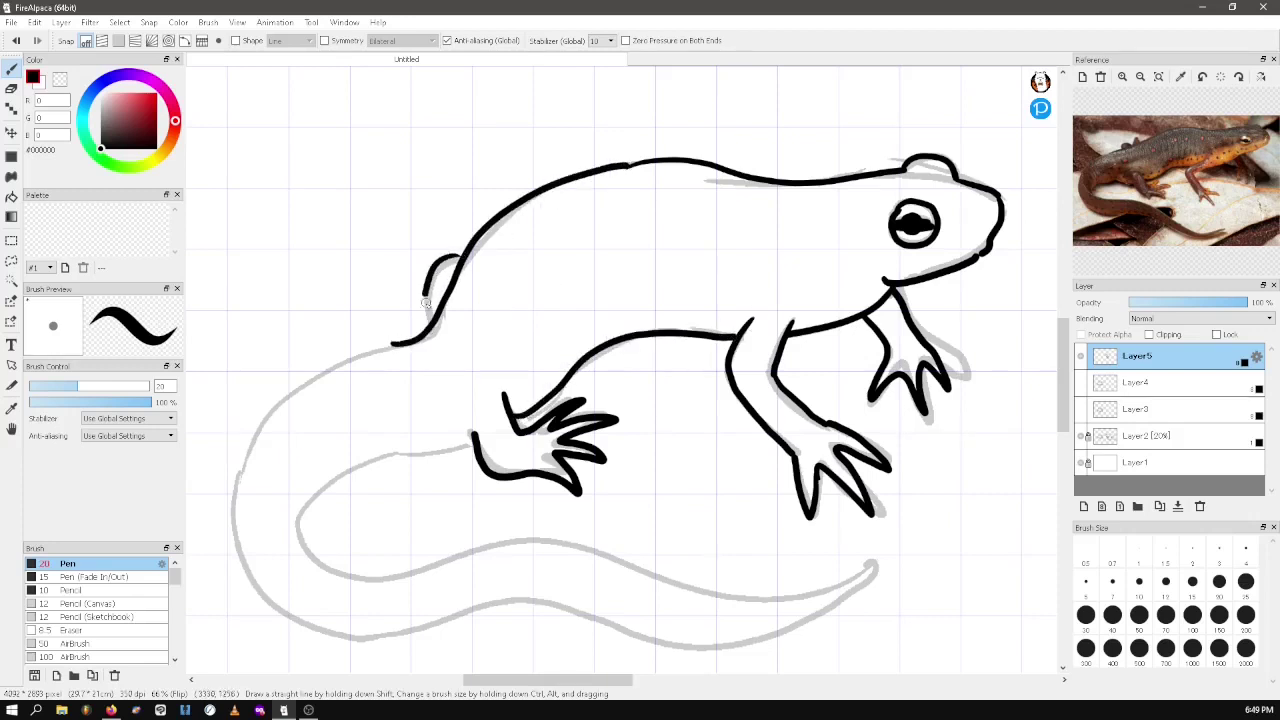
{"action": "mouse_move", "coordinate": [396, 342]}
{"action": "left_mouse_down"}
{"action": "mouse_move", "coordinate": [326, 371]}
{"action": "mouse_move", "coordinate": [254, 443]}
{"action": "mouse_move", "coordinate": [240, 565]}
{"action": "left_mouse_up"}
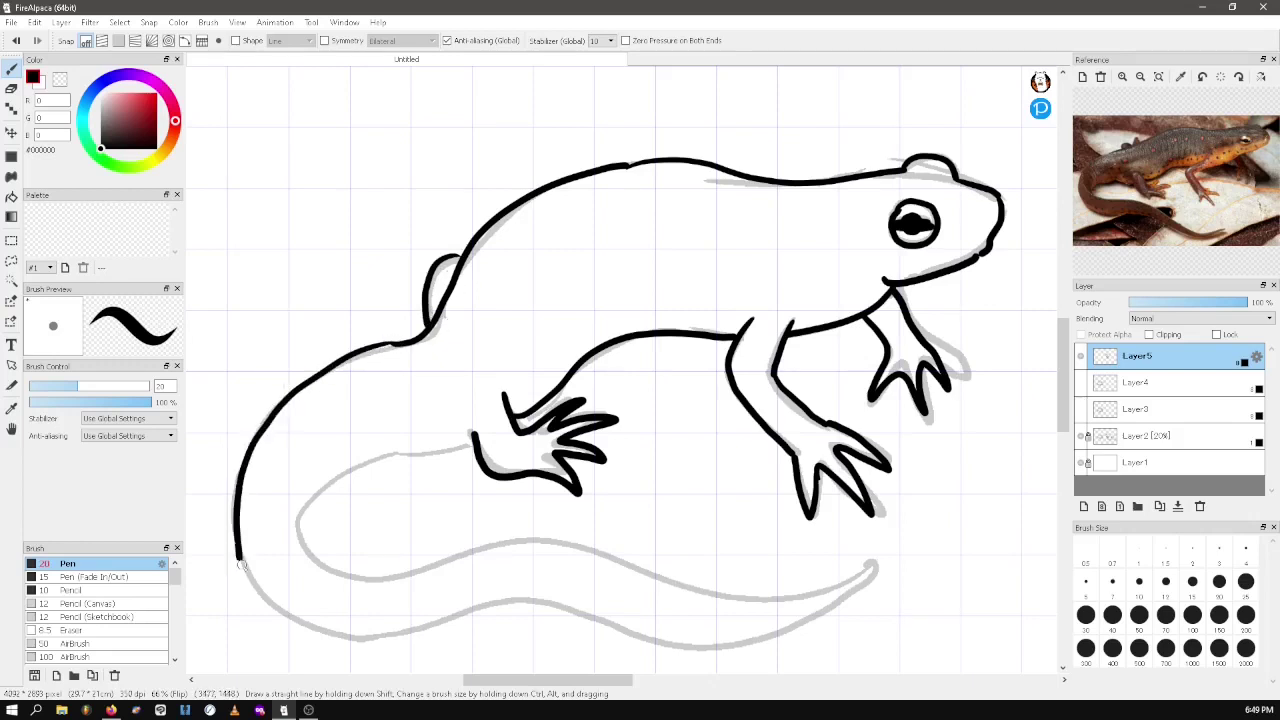
{"action": "mouse_move", "coordinate": [352, 645]}
{"action": "left_mouse_down"}
{"action": "mouse_move", "coordinate": [496, 602]}
{"action": "mouse_move", "coordinate": [552, 600]}
{"action": "left_mouse_up"}
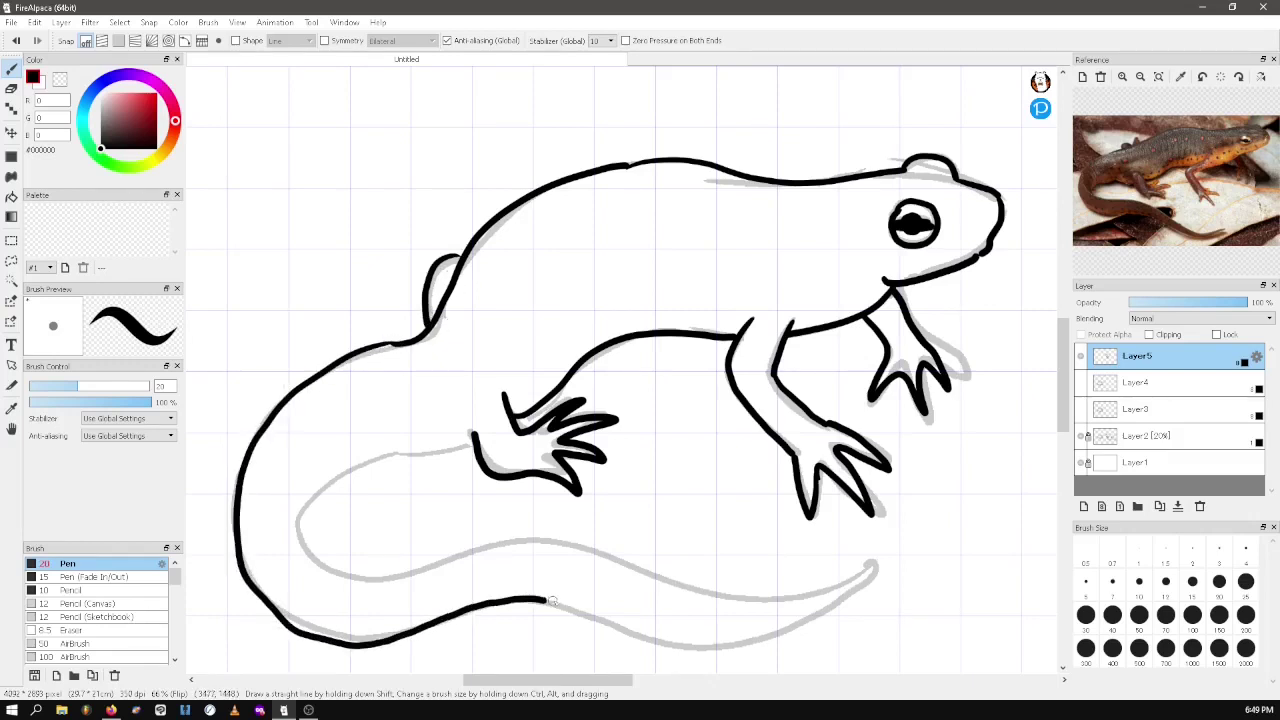
{"action": "mouse_move", "coordinate": [671, 640]}
{"action": "left_mouse_down"}
{"action": "mouse_move", "coordinate": [796, 627]}
{"action": "mouse_move", "coordinate": [853, 600]}
{"action": "mouse_move", "coordinate": [872, 563]}
{"action": "mouse_move", "coordinate": [781, 596]}
{"action": "mouse_move", "coordinate": [676, 581]}
{"action": "mouse_move", "coordinate": [560, 538]}
{"action": "mouse_move", "coordinate": [384, 571]}
{"action": "left_mouse_up"}
{"action": "left_click_drag", "start_coordinate": [348, 467], "coordinate": [454, 447]}
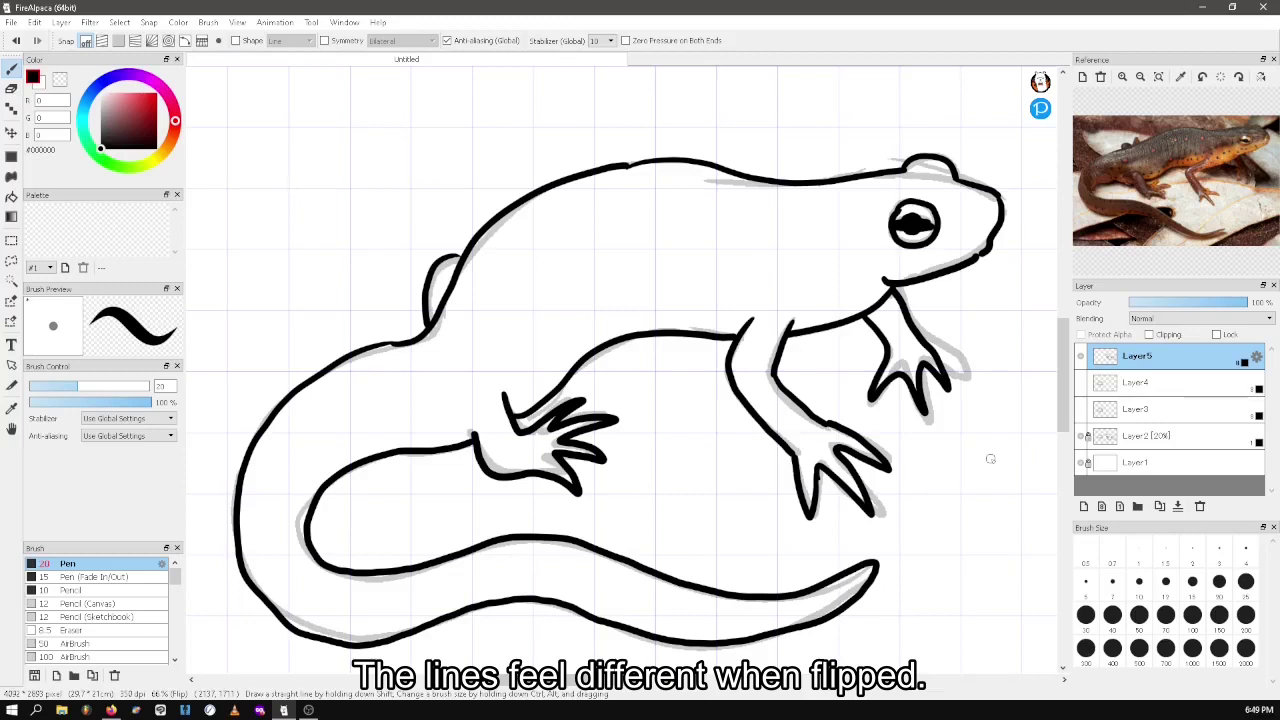
Hide Layer5 and add a new empty layer above it for another inking pass of the salamander
{"action": "left_click", "coordinate": [1082, 359]}
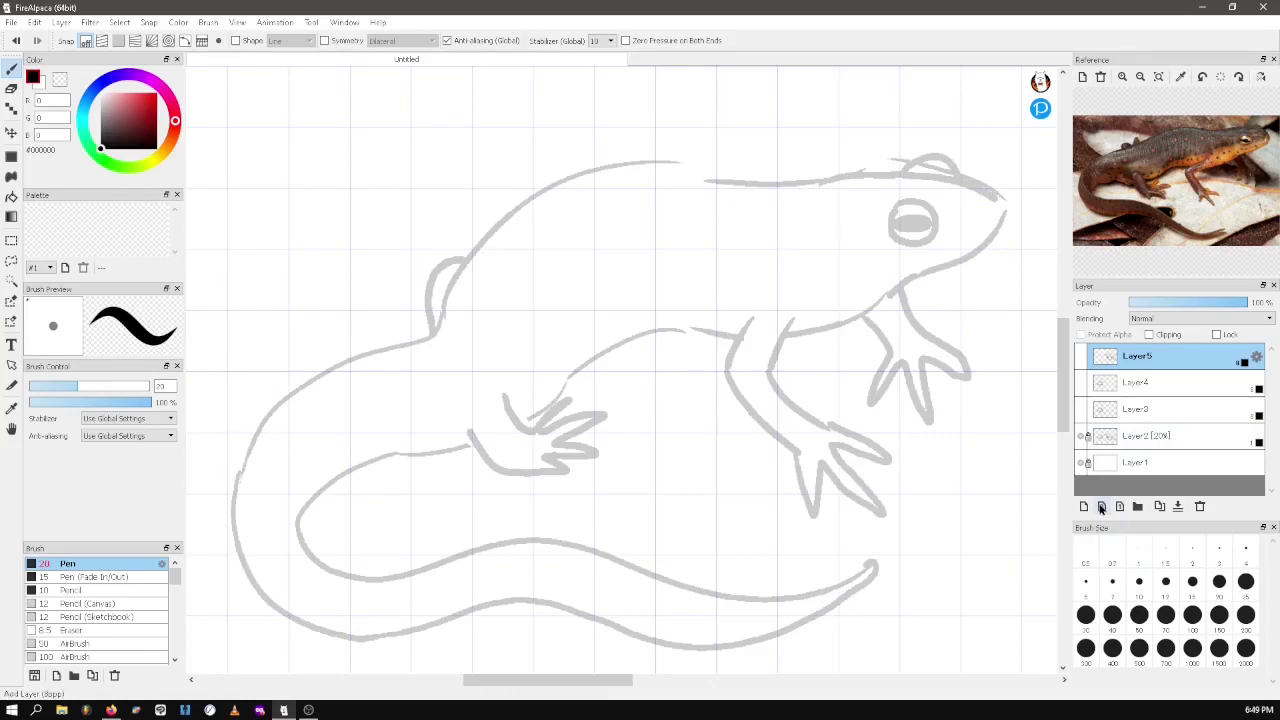
{"action": "left_click", "coordinate": [1101, 507]}
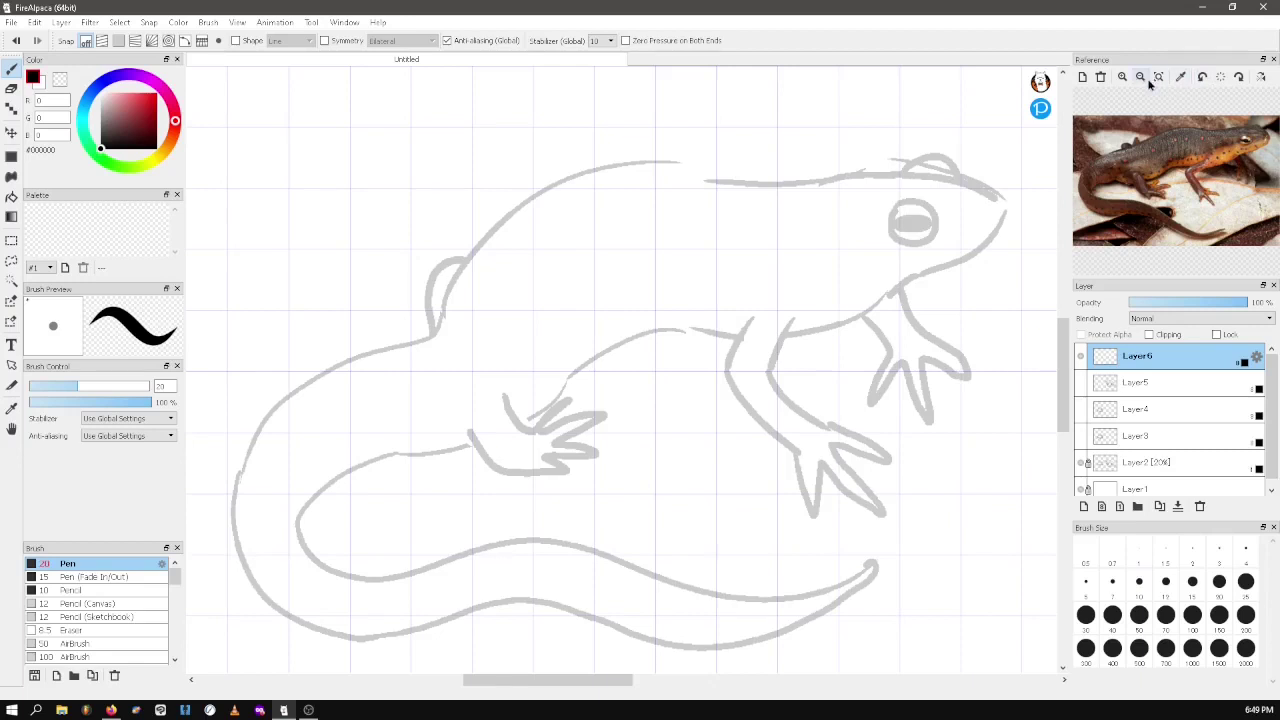
Flip the salamander reference photo horizontally and return the canvas to its unflipped view
{"action": "left_click", "coordinate": [1262, 78]}
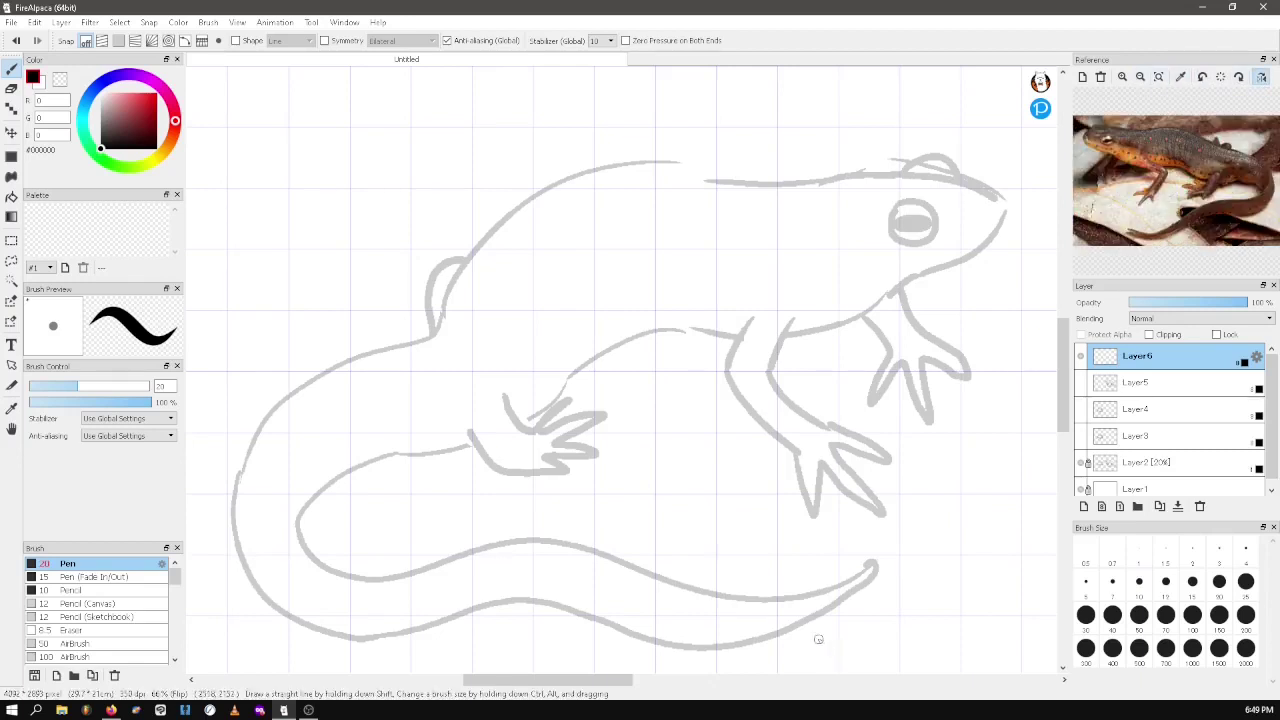
{"action": "left_click", "coordinate": [238, 22]}
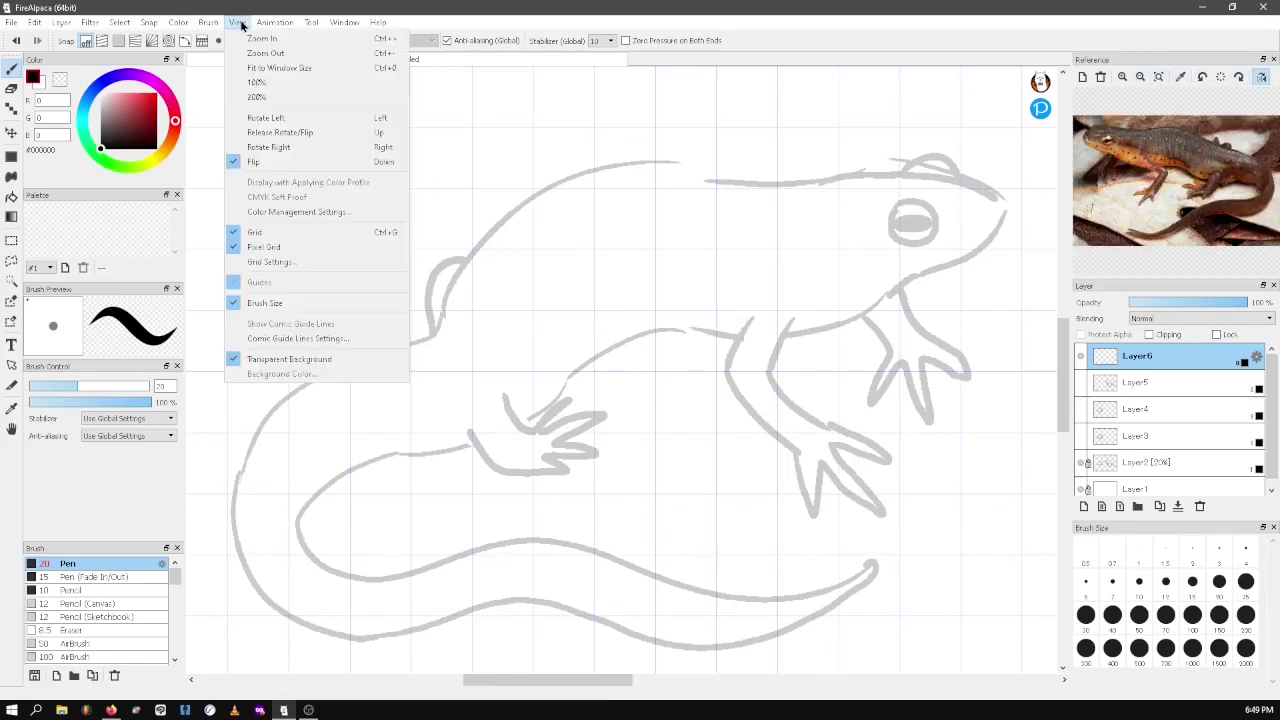
{"action": "left_click", "coordinate": [254, 161]}
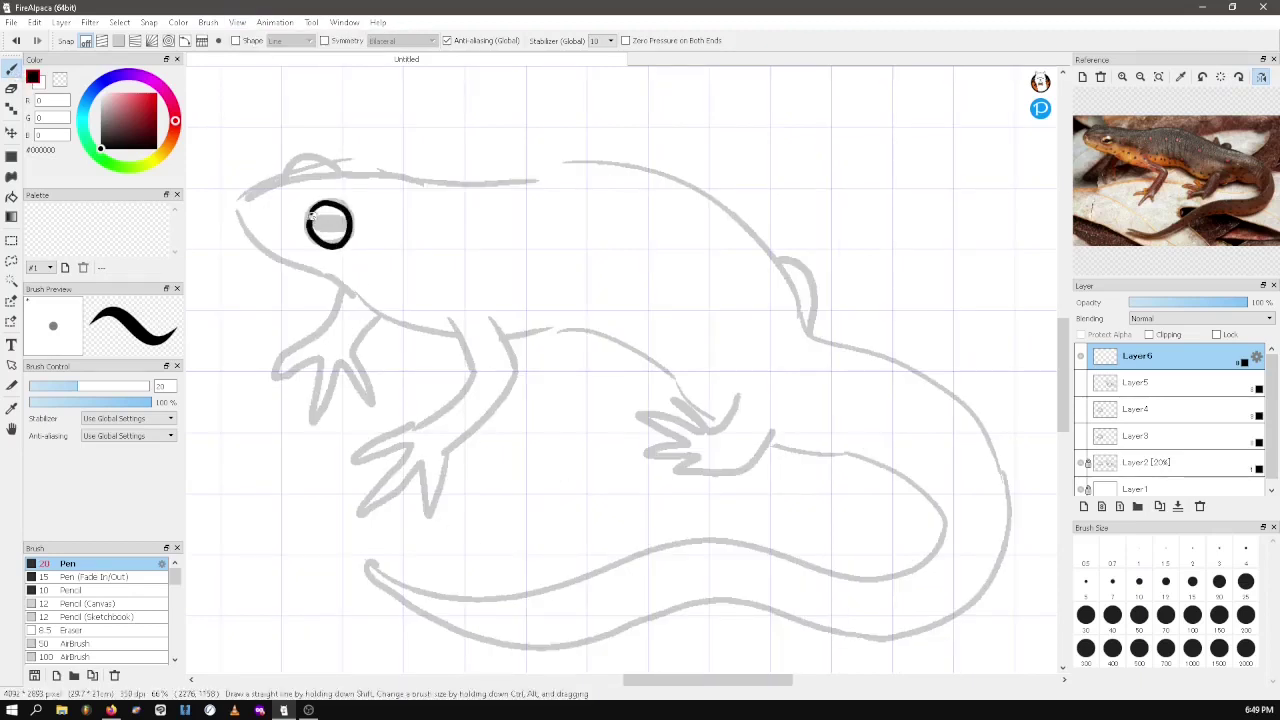
Ink the salamander's round eye with its pupil, the snout and jaw line, and the head top with the eye bump
{"action": "key", "text": "ctrl+z"}
{"action": "left_click_drag", "start_coordinate": [347, 234], "coordinate": [303, 224]}
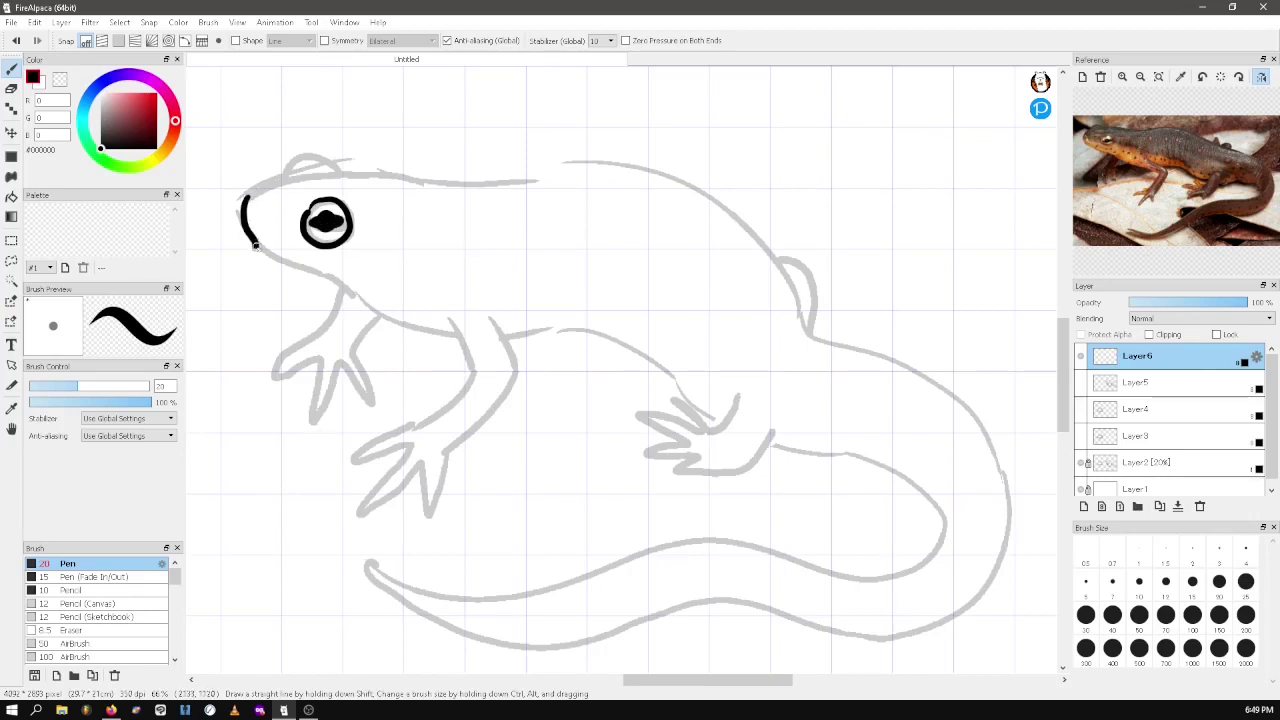
{"action": "left_click_drag", "start_coordinate": [262, 253], "coordinate": [341, 286]}
{"action": "left_click_drag", "start_coordinate": [244, 196], "coordinate": [385, 172]}
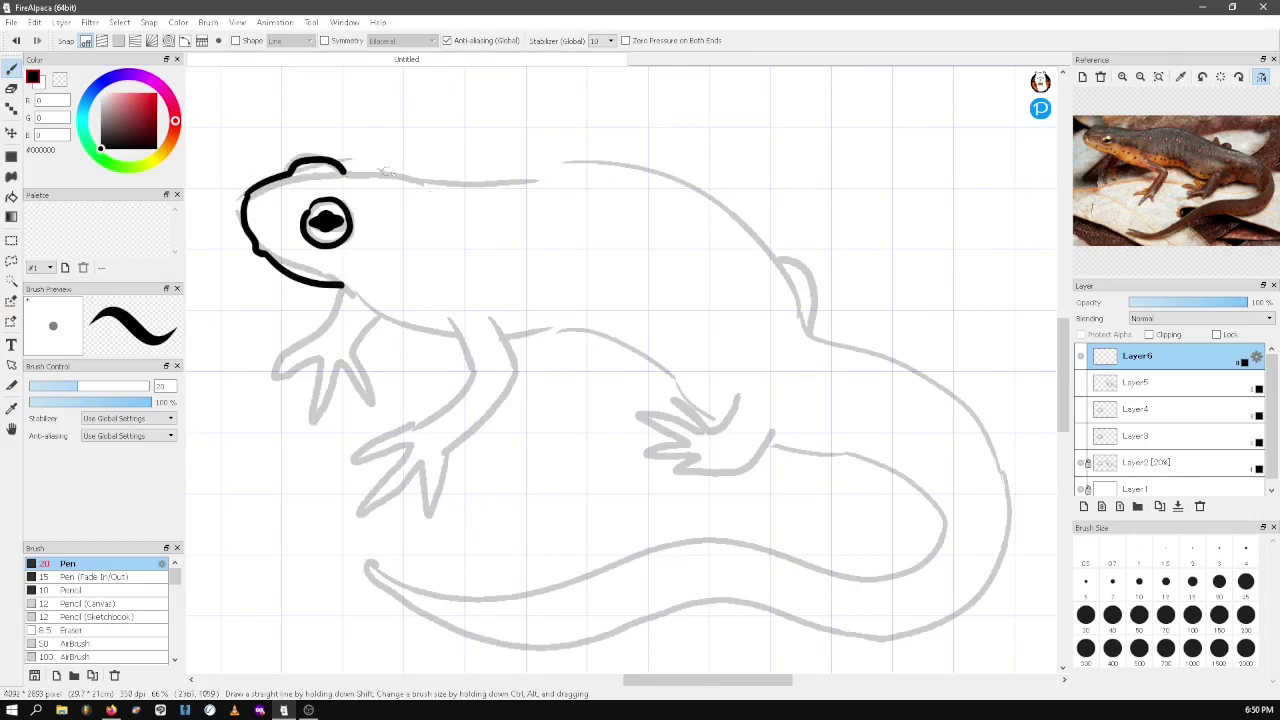
Ink the salamander's front legs with toes, belly, hind foot, back, far-leg bump and long curled tail
{"action": "mouse_move", "coordinate": [375, 308]}
{"action": "left_mouse_down"}
{"action": "mouse_move", "coordinate": [480, 335]}
{"action": "mouse_move", "coordinate": [514, 382]}
{"action": "mouse_move", "coordinate": [440, 455]}
{"action": "left_mouse_up"}
{"action": "mouse_move", "coordinate": [472, 367]}
{"action": "left_mouse_down"}
{"action": "mouse_move", "coordinate": [386, 477]}
{"action": "mouse_move", "coordinate": [425, 505]}
{"action": "mouse_move", "coordinate": [444, 452]}
{"action": "left_mouse_up"}
{"action": "mouse_move", "coordinate": [329, 328]}
{"action": "left_mouse_down"}
{"action": "mouse_move", "coordinate": [310, 408]}
{"action": "mouse_move", "coordinate": [355, 349]}
{"action": "left_mouse_up"}
{"action": "mouse_move", "coordinate": [507, 337]}
{"action": "left_mouse_down"}
{"action": "mouse_move", "coordinate": [606, 340]}
{"action": "mouse_move", "coordinate": [725, 422]}
{"action": "mouse_move", "coordinate": [660, 405]}
{"action": "mouse_move", "coordinate": [657, 429]}
{"action": "mouse_move", "coordinate": [685, 448]}
{"action": "mouse_move", "coordinate": [676, 486]}
{"action": "mouse_move", "coordinate": [775, 436]}
{"action": "mouse_move", "coordinate": [897, 465]}
{"action": "mouse_move", "coordinate": [891, 575]}
{"action": "mouse_move", "coordinate": [608, 549]}
{"action": "mouse_move", "coordinate": [380, 563]}
{"action": "mouse_move", "coordinate": [421, 603]}
{"action": "mouse_move", "coordinate": [569, 638]}
{"action": "mouse_move", "coordinate": [989, 571]}
{"action": "mouse_move", "coordinate": [815, 323]}
{"action": "left_mouse_up"}
{"action": "mouse_move", "coordinate": [345, 172]}
{"action": "left_mouse_down"}
{"action": "mouse_move", "coordinate": [655, 168]}
{"action": "mouse_move", "coordinate": [714, 196]}
{"action": "mouse_move", "coordinate": [808, 295]}
{"action": "mouse_move", "coordinate": [814, 320]}
{"action": "left_mouse_up"}
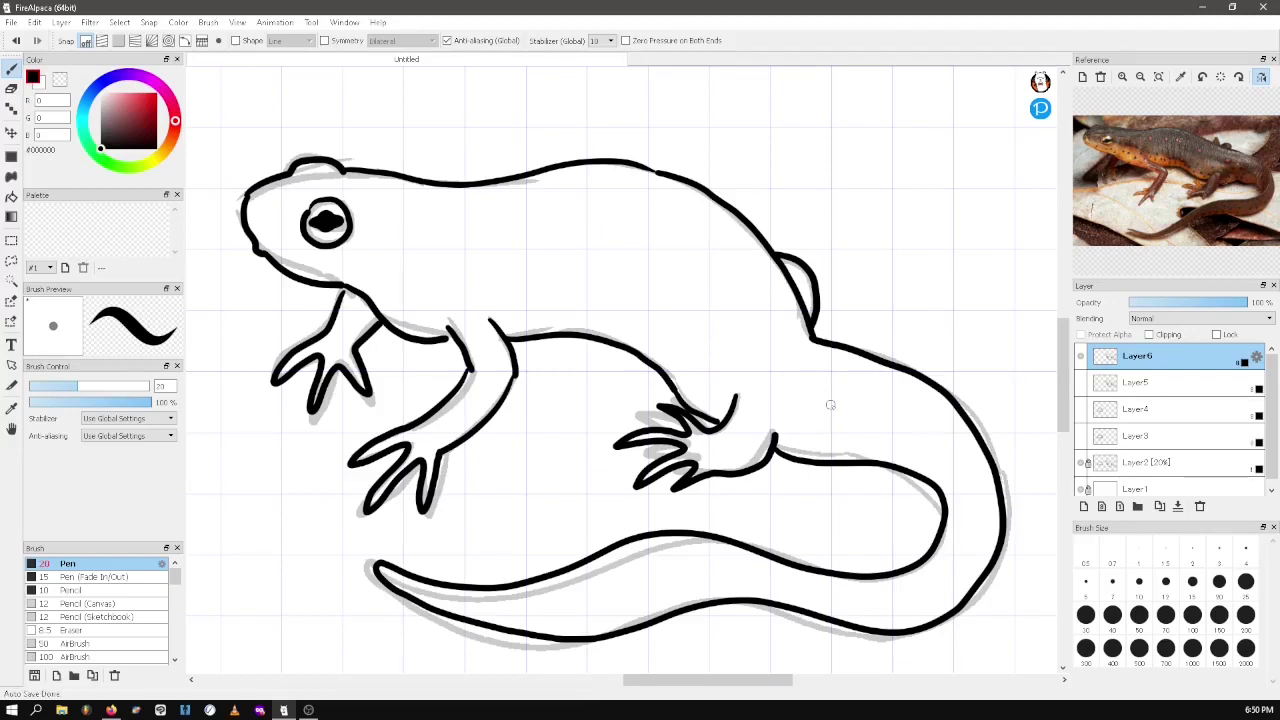
Hide Layer6 and fit the whole canvas to the window
{"action": "left_click", "coordinate": [1079, 358]}
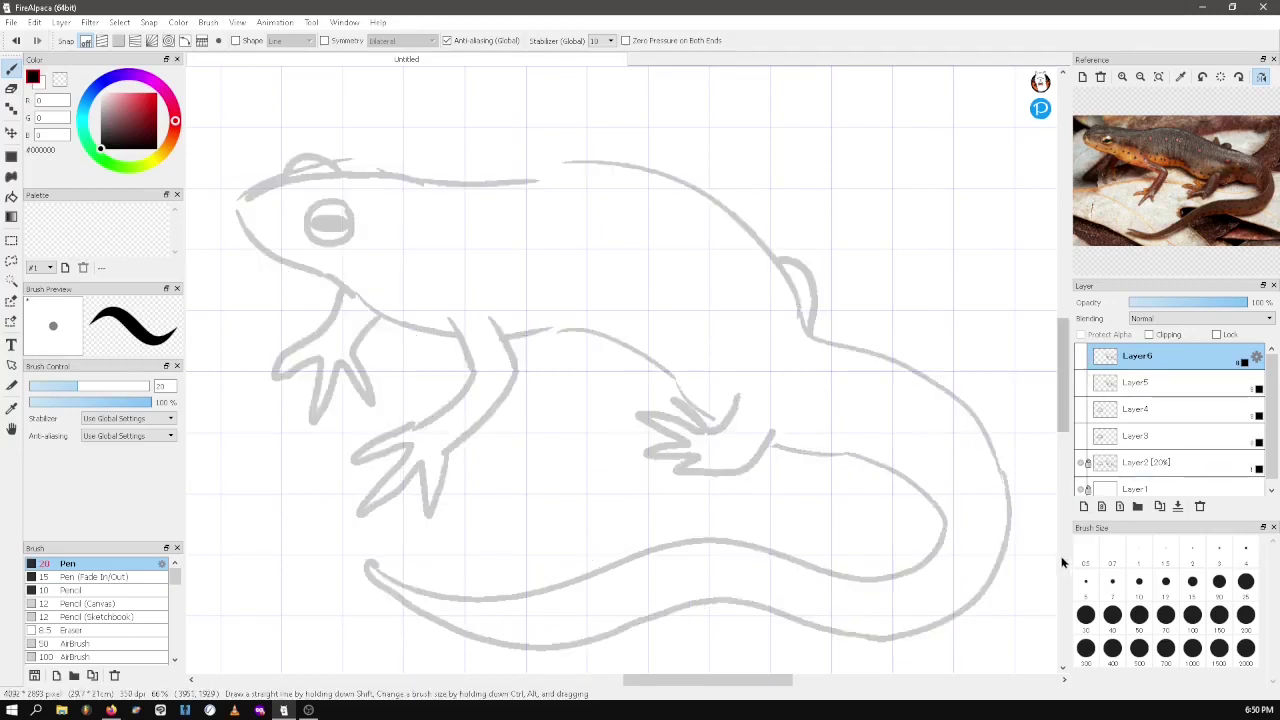
{"action": "left_click", "coordinate": [237, 22]}
{"action": "left_click", "coordinate": [262, 67]}
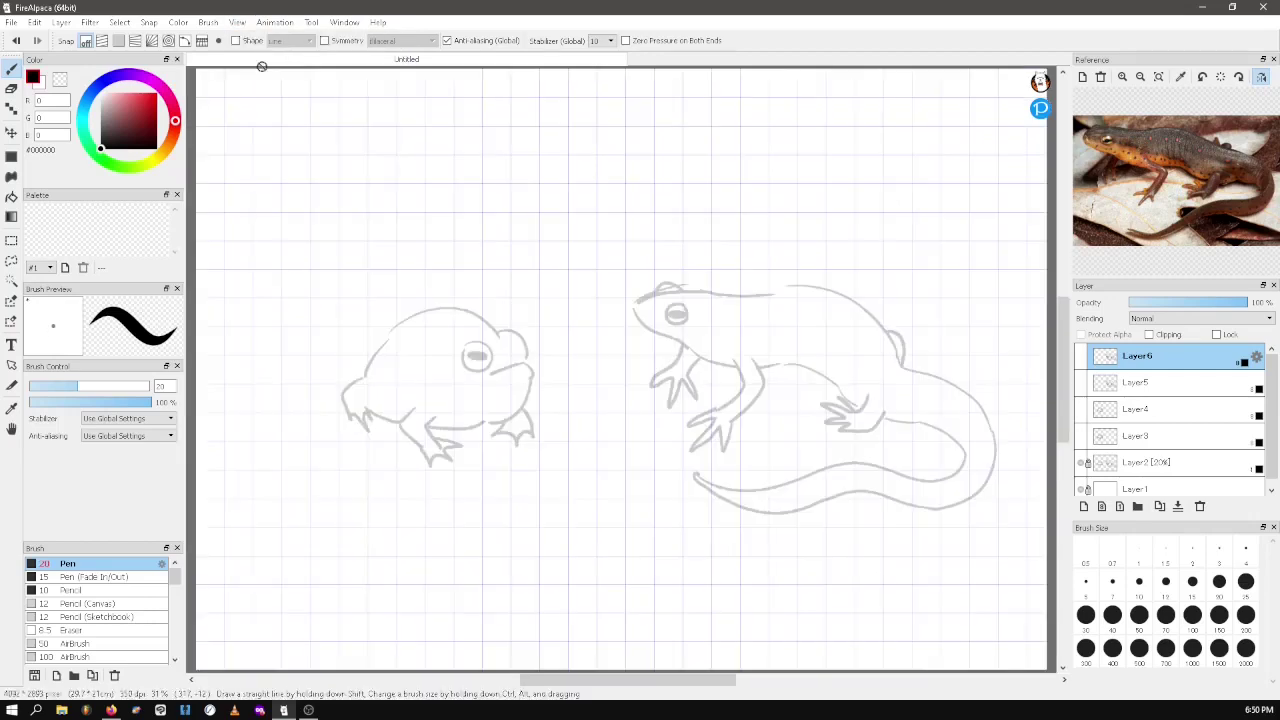
Unlock Layer2, select both sketched animals with a rectangle, enlarge them slightly with Transform and deselect
{"action": "left_click", "coordinate": [1212, 470]}
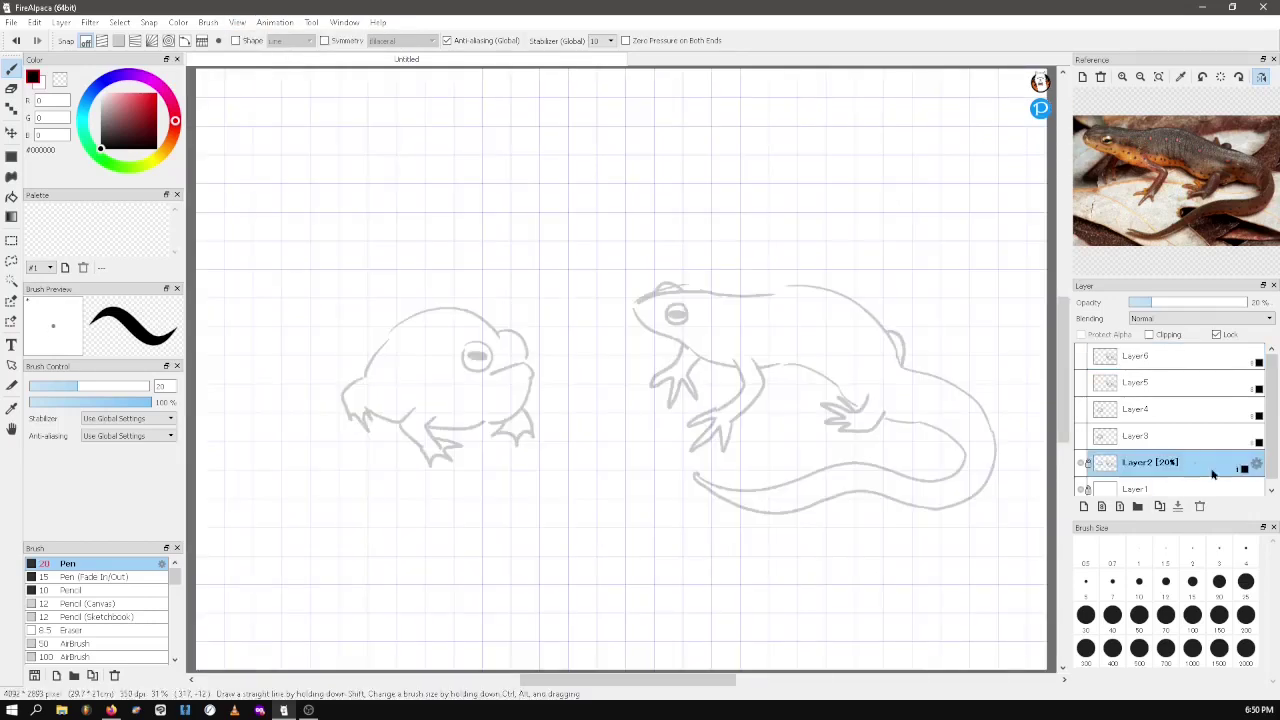
{"action": "key", "text": "m"}
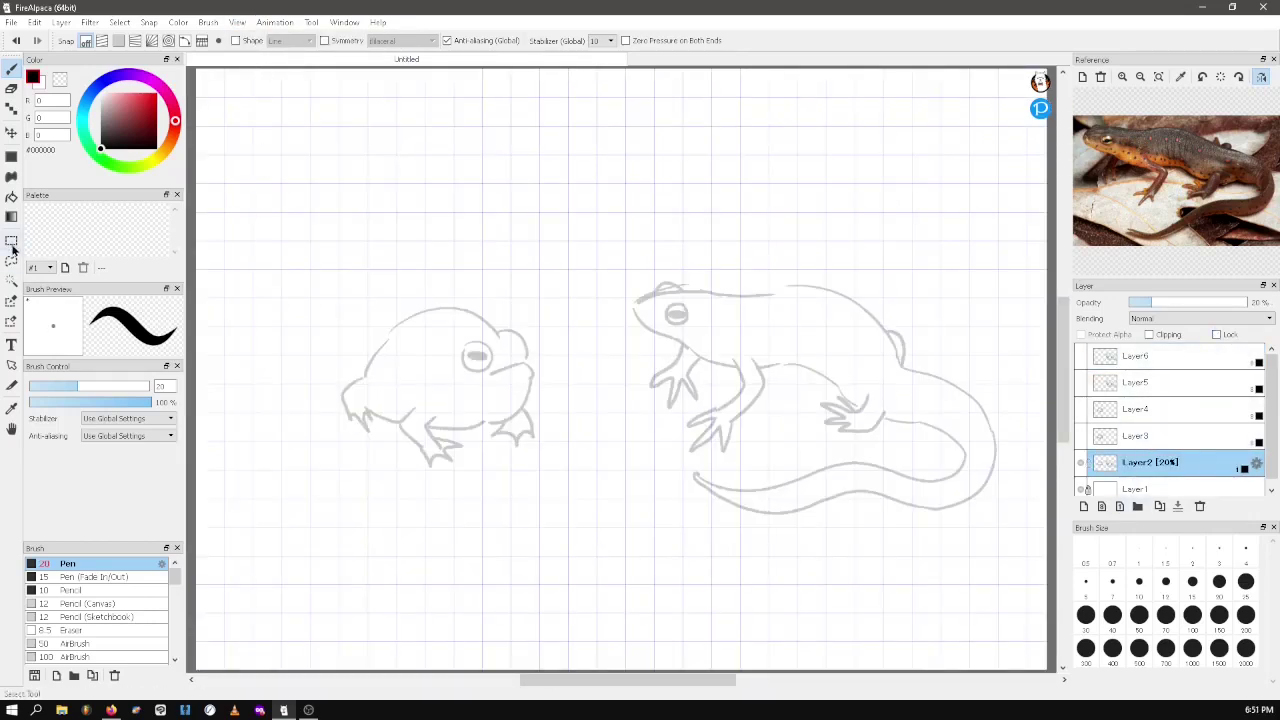
{"action": "left_click_drag", "start_coordinate": [316, 230], "coordinate": [1014, 551]}
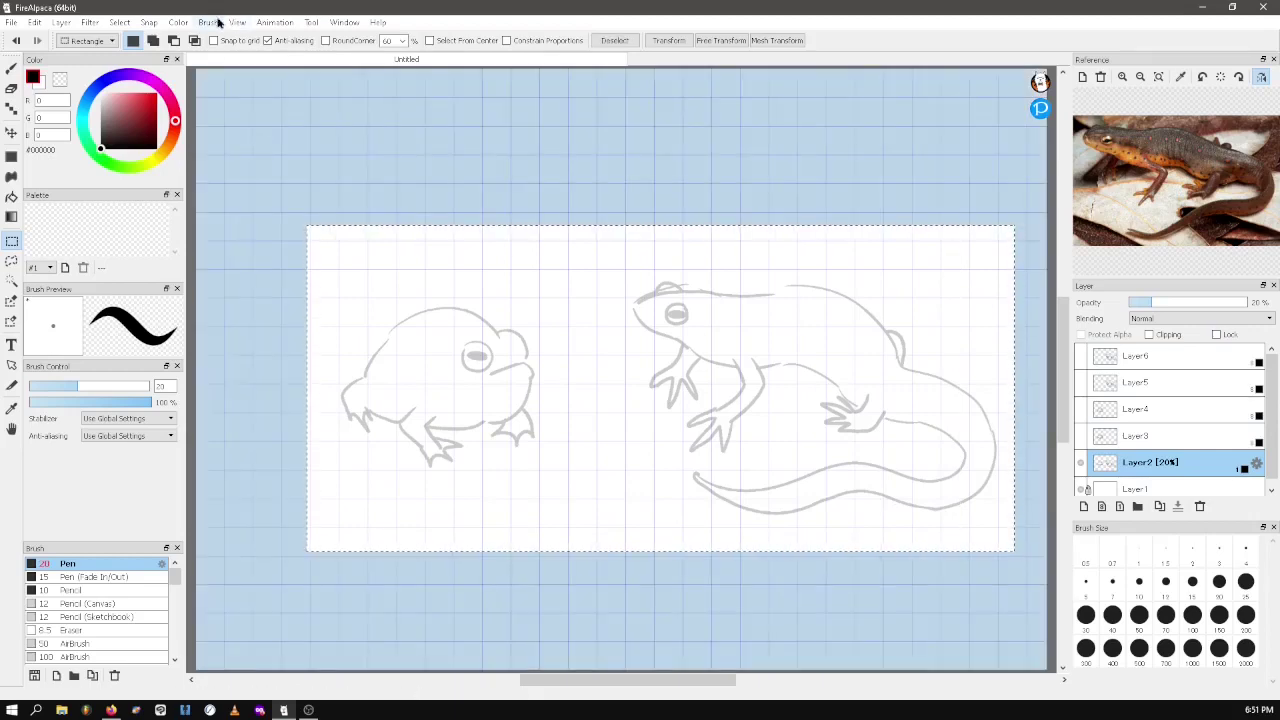
{"action": "left_click", "coordinate": [61, 22]}
{"action": "mouse_move", "coordinate": [119, 22]}
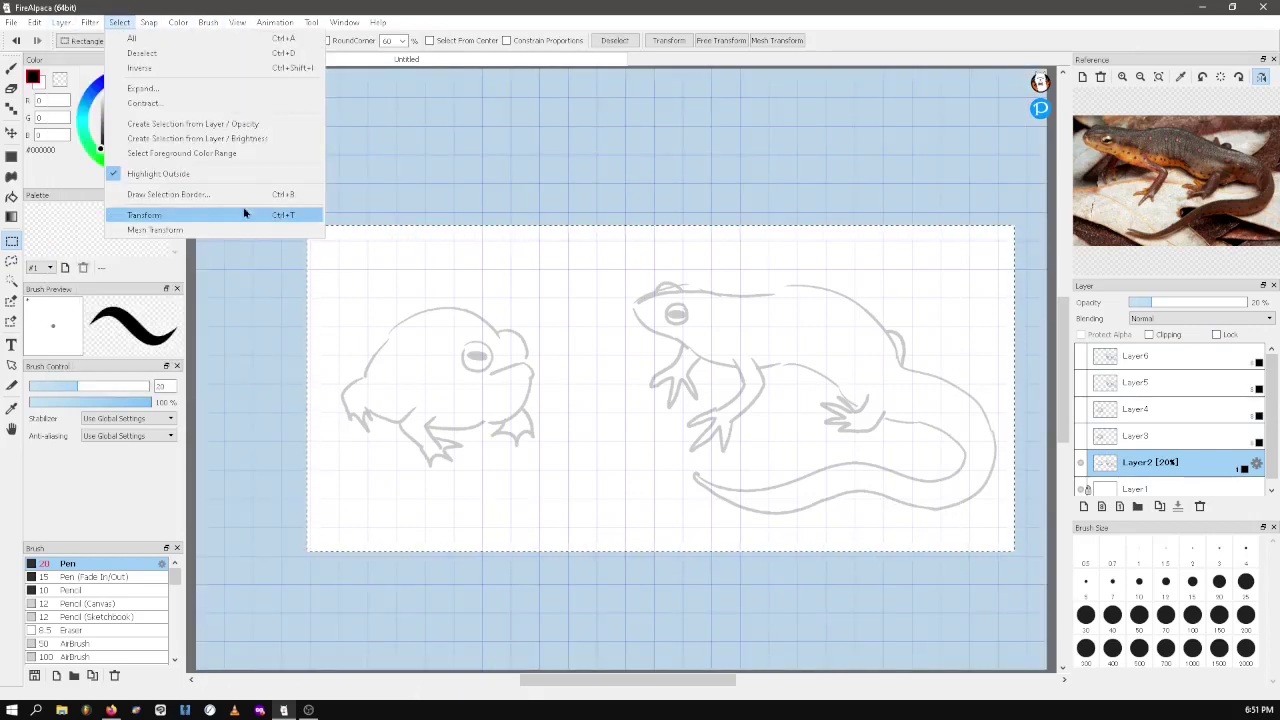
{"action": "left_click", "coordinate": [304, 217]}
{"action": "mouse_move", "coordinate": [304, 194]}
{"action": "left_mouse_down"}
{"action": "mouse_move", "coordinate": [244, 119]}
{"action": "mouse_move", "coordinate": [271, 206]}
{"action": "mouse_move", "coordinate": [291, 206]}
{"action": "mouse_move", "coordinate": [263, 184]}
{"action": "left_mouse_up"}
{"action": "left_click", "coordinate": [988, 678]}
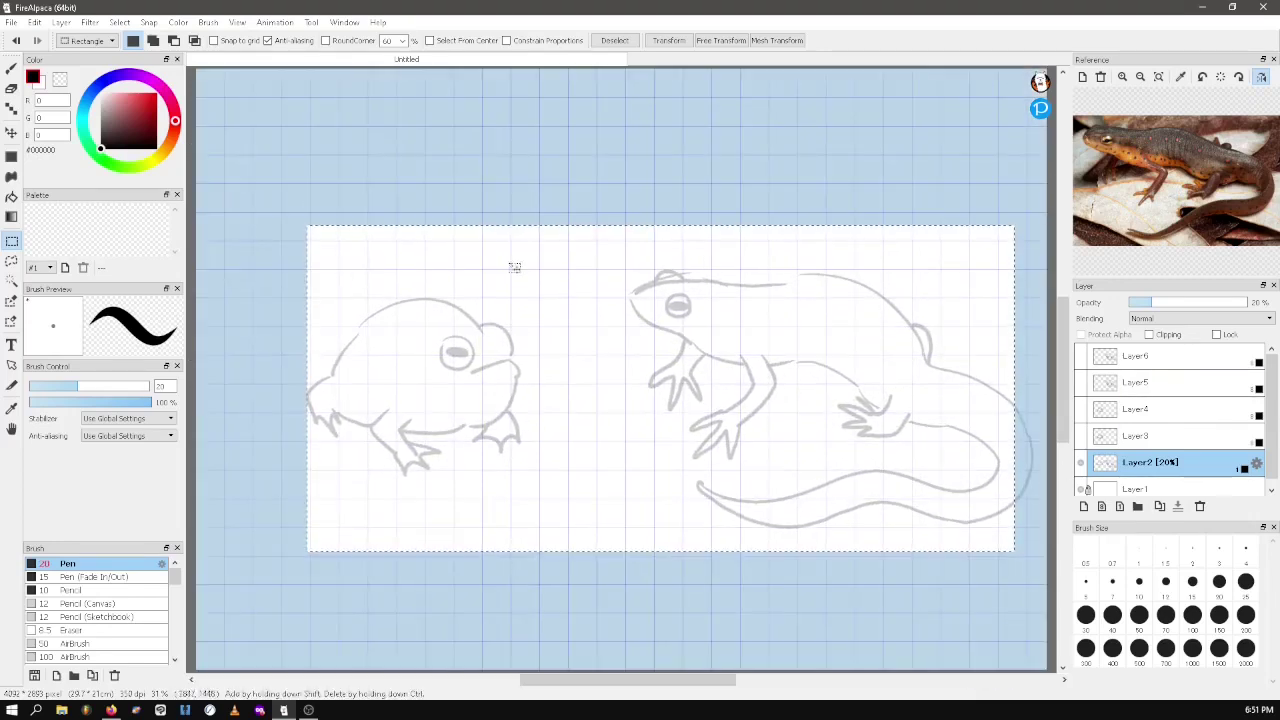
{"action": "left_click", "coordinate": [237, 22]}
{"action": "mouse_move", "coordinate": [119, 22]}
{"action": "left_click", "coordinate": [136, 53]}
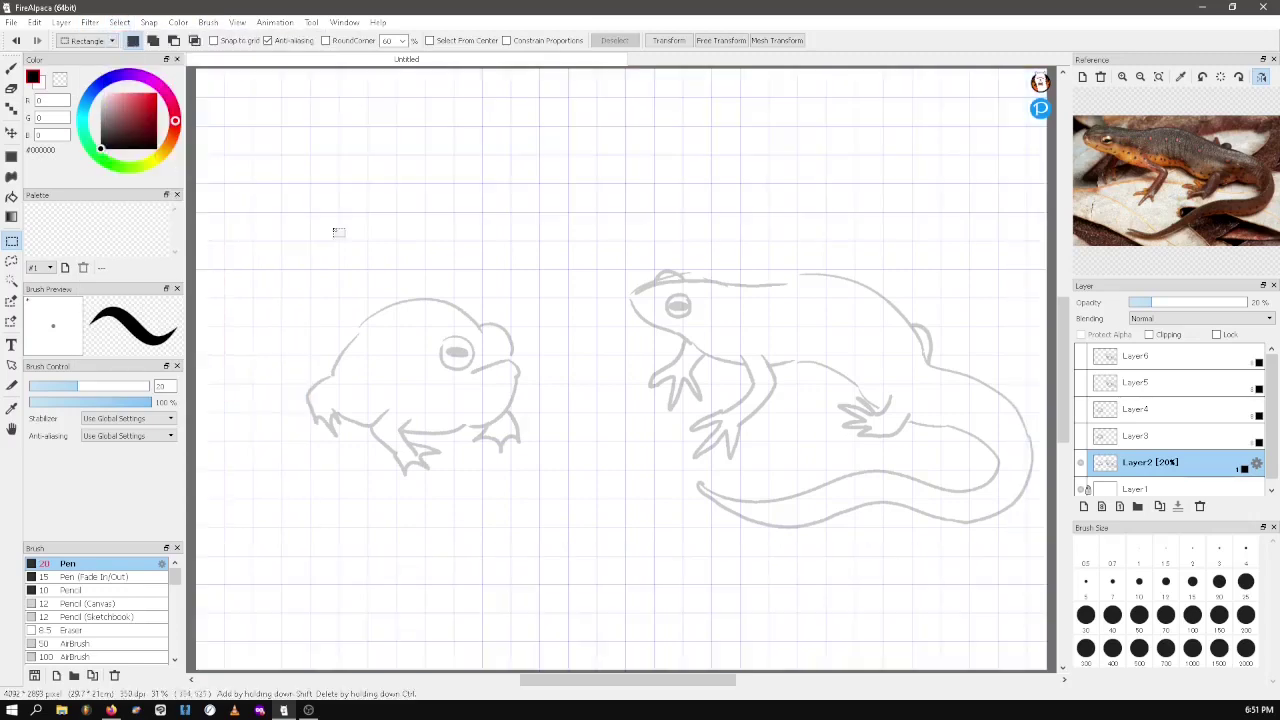
Select the toad sketch with a rectangle, enlarge it with Transform to nearly the salamander's height, and deselect
{"action": "mouse_move", "coordinate": [275, 223]}
{"action": "left_mouse_down"}
{"action": "mouse_move", "coordinate": [499, 426]}
{"action": "mouse_move", "coordinate": [642, 588]}
{"action": "mouse_move", "coordinate": [646, 551]}
{"action": "mouse_move", "coordinate": [625, 538]}
{"action": "left_mouse_up"}
{"action": "left_click", "coordinate": [35, 22]}
{"action": "left_click", "coordinate": [144, 215]}
{"action": "left_click", "coordinate": [988, 678]}
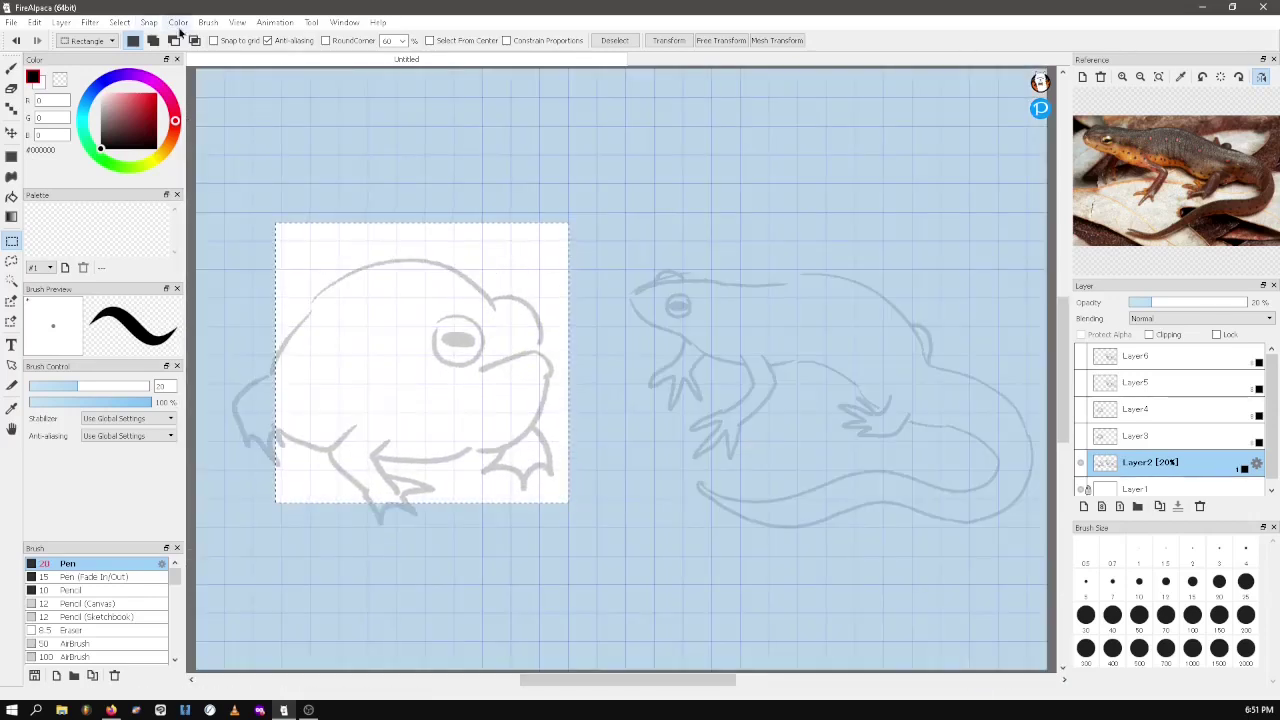
{"action": "left_click", "coordinate": [237, 22]}
{"action": "left_click", "coordinate": [237, 22]}
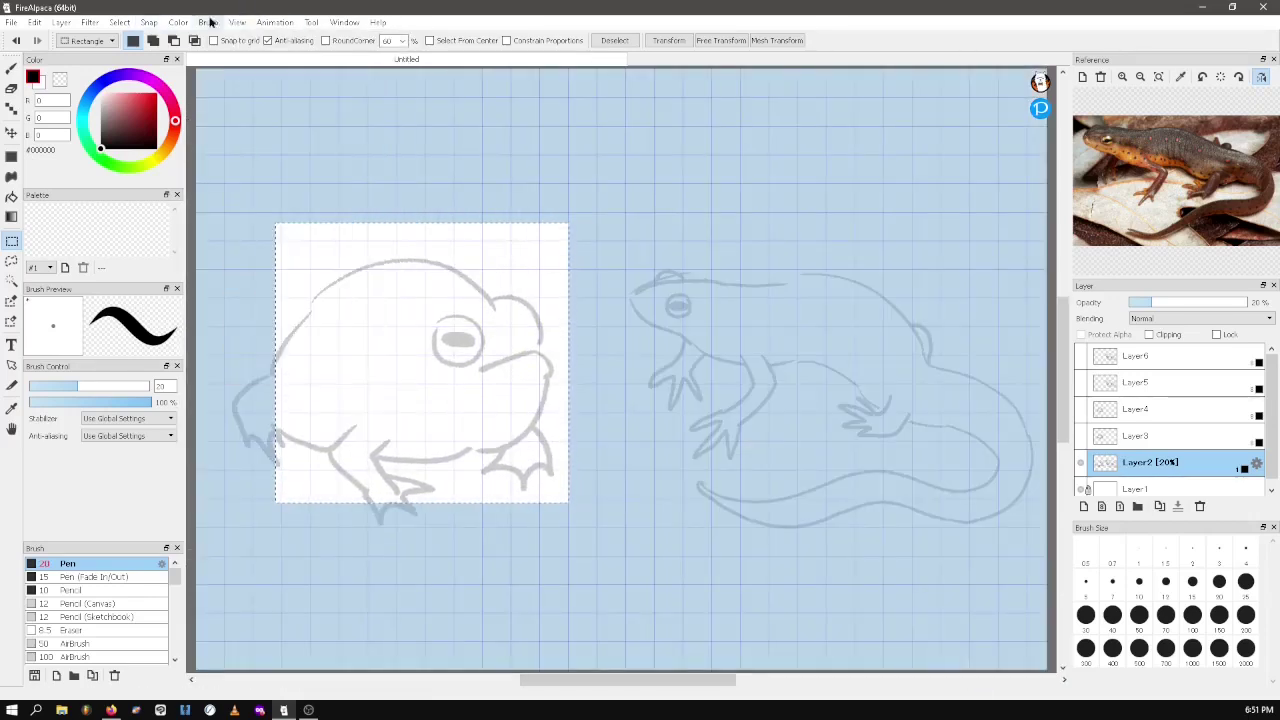
{"action": "left_click", "coordinate": [120, 22]}
{"action": "left_click", "coordinate": [135, 52]}
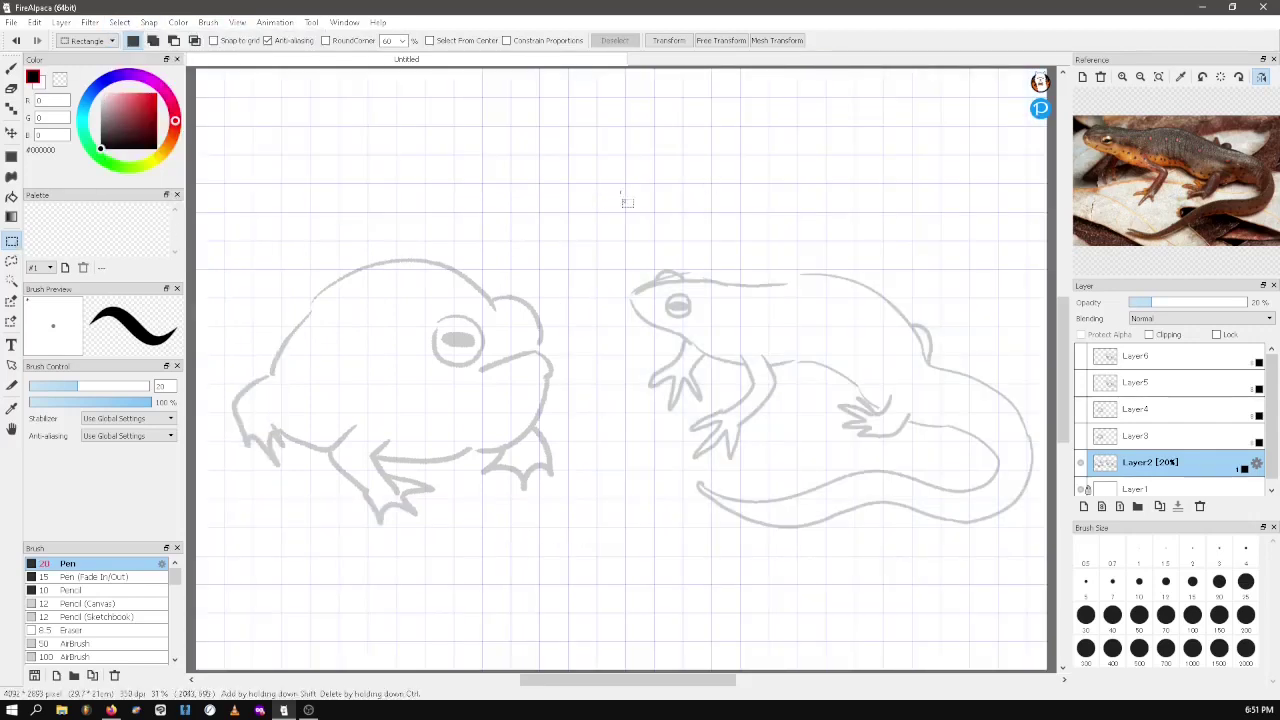
{"action": "left_click_drag", "start_coordinate": [620, 191], "coordinate": [1030, 572]}
{"action": "left_click", "coordinate": [120, 22]}
{"action": "left_click", "coordinate": [145, 216]}
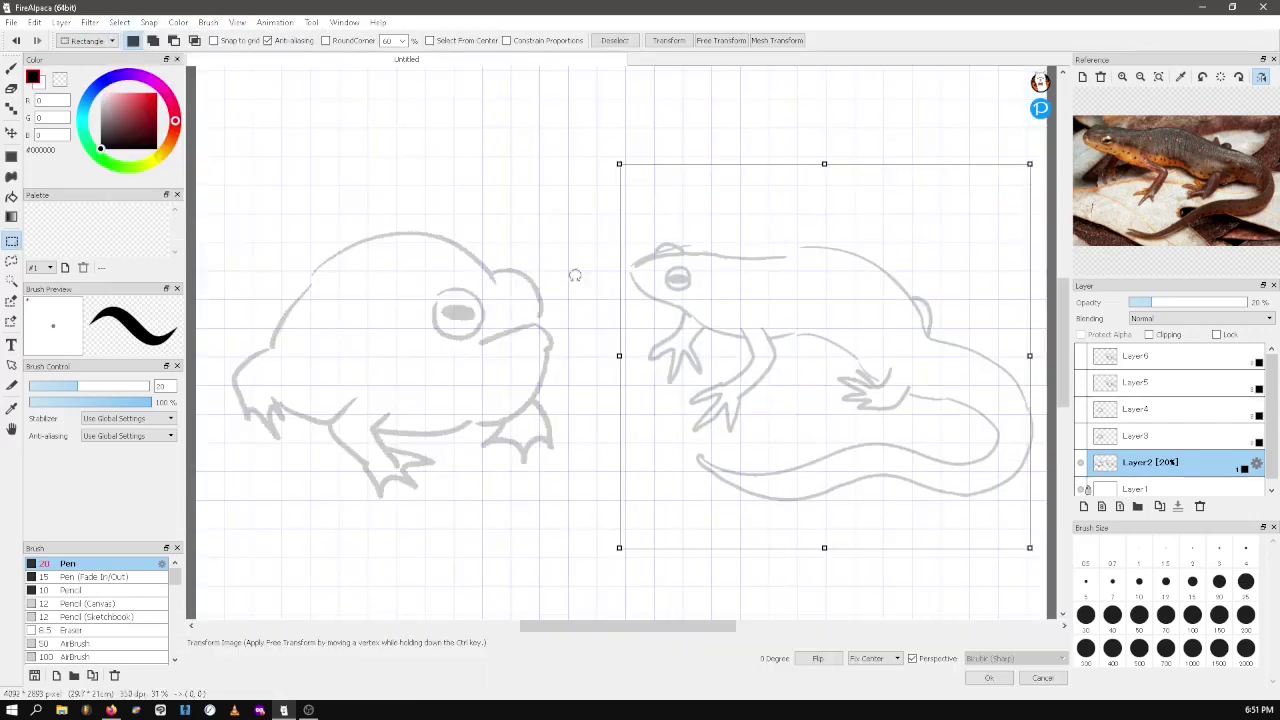
{"action": "left_click_drag", "start_coordinate": [618, 547], "coordinate": [571, 578]}
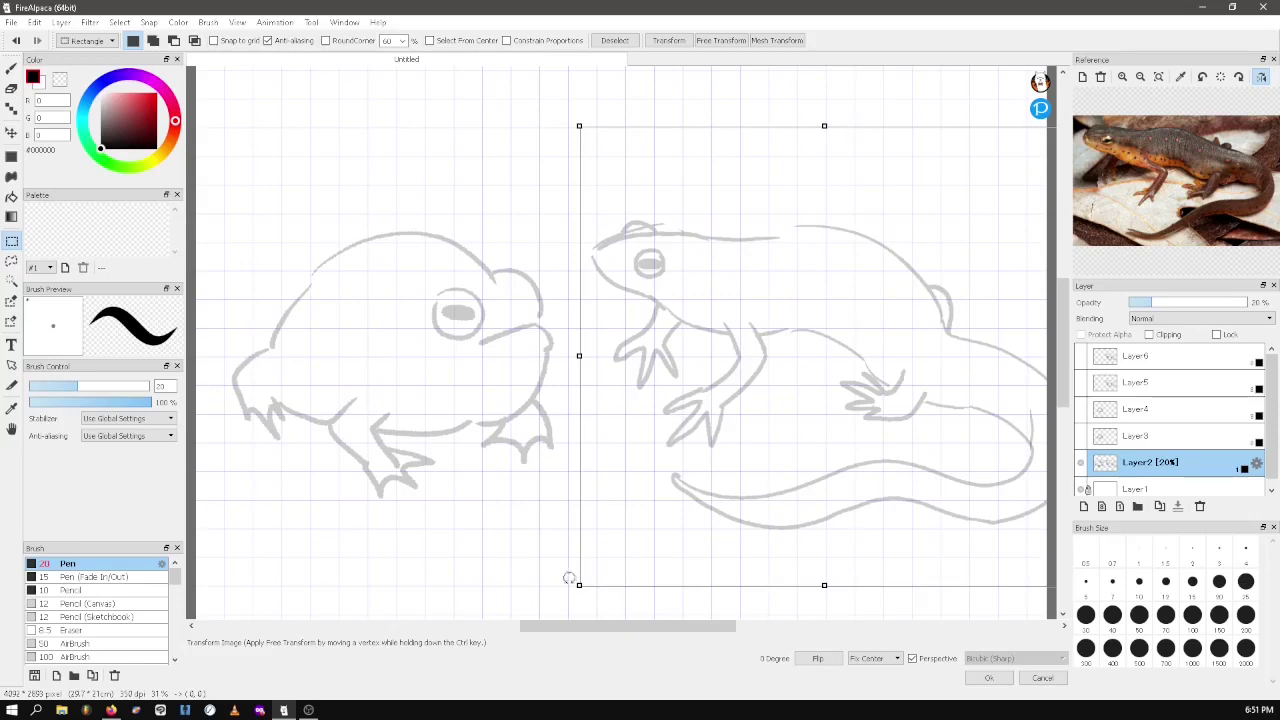
{"action": "left_click", "coordinate": [1043, 678]}
{"action": "left_click", "coordinate": [569, 201]}
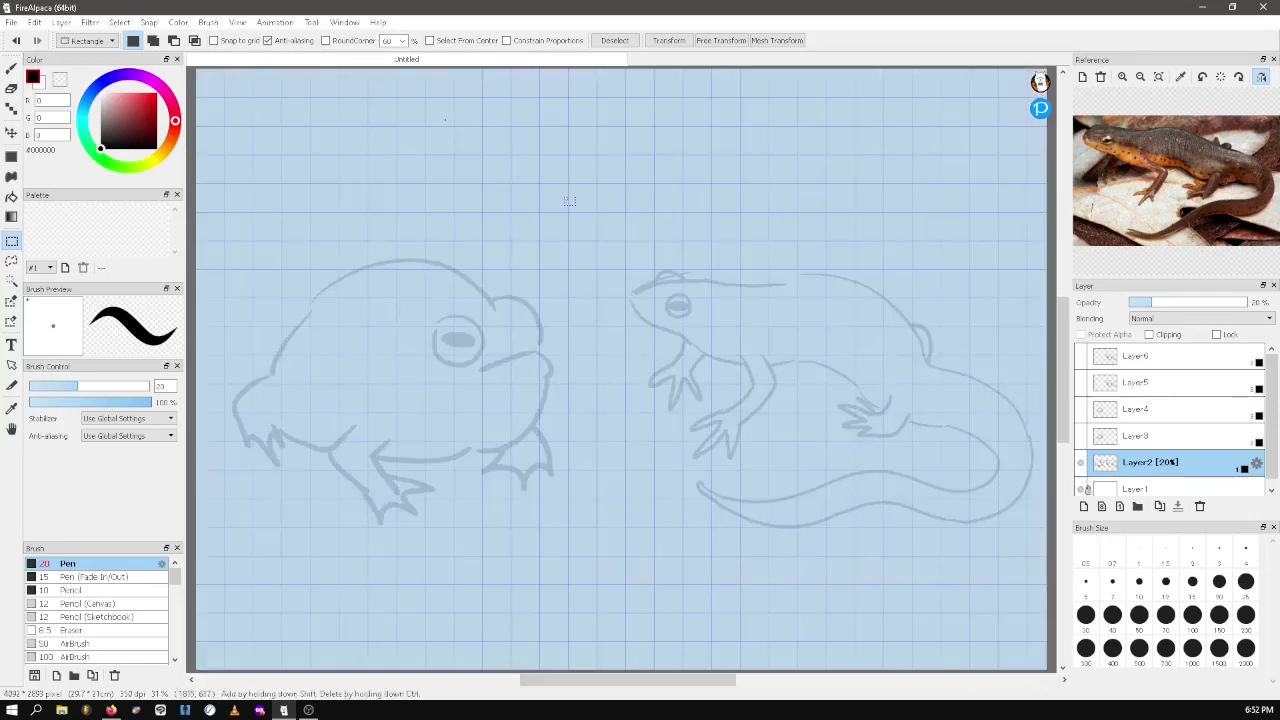
{"action": "left_click_drag", "start_coordinate": [566, 198], "coordinate": [1056, 585]}
{"action": "left_click", "coordinate": [611, 173]}
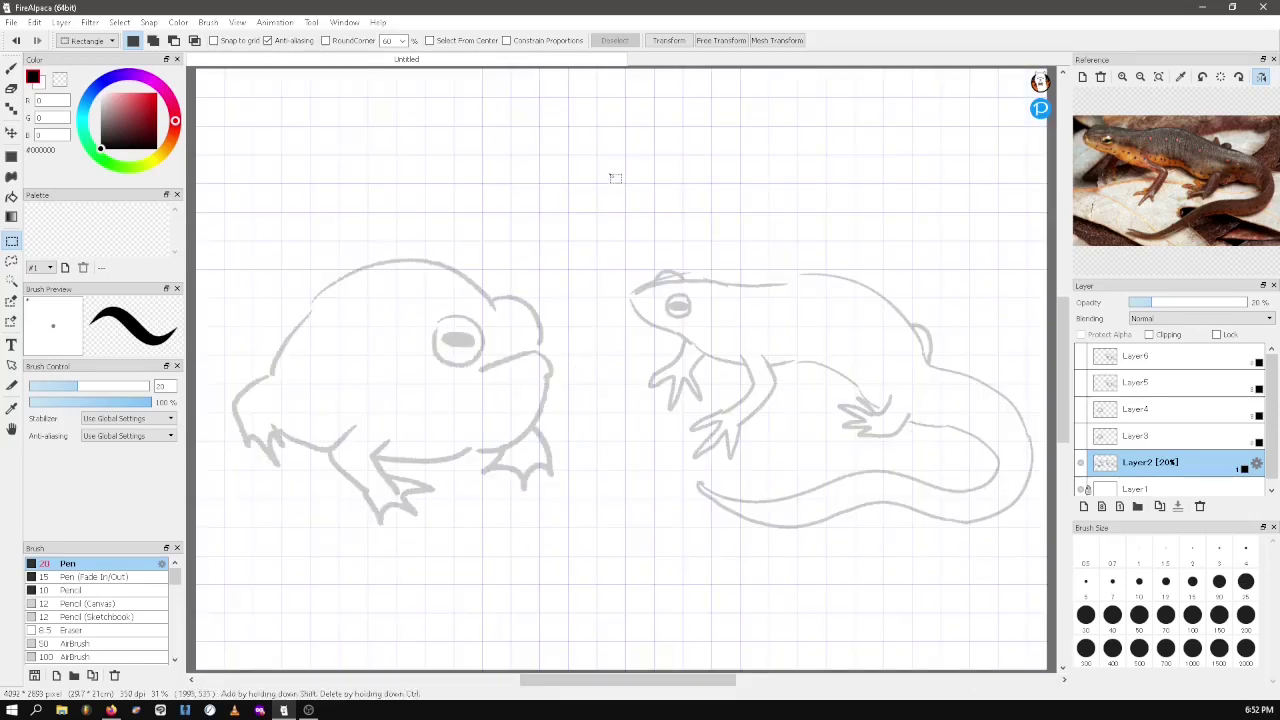
Select the salamander sketch, enlarge it with Transform, position it lower and close beside the toad, and deselect
{"action": "left_click_drag", "start_coordinate": [610, 176], "coordinate": [1046, 588]}
{"action": "left_click", "coordinate": [119, 22]}
{"action": "left_click", "coordinate": [150, 215]}
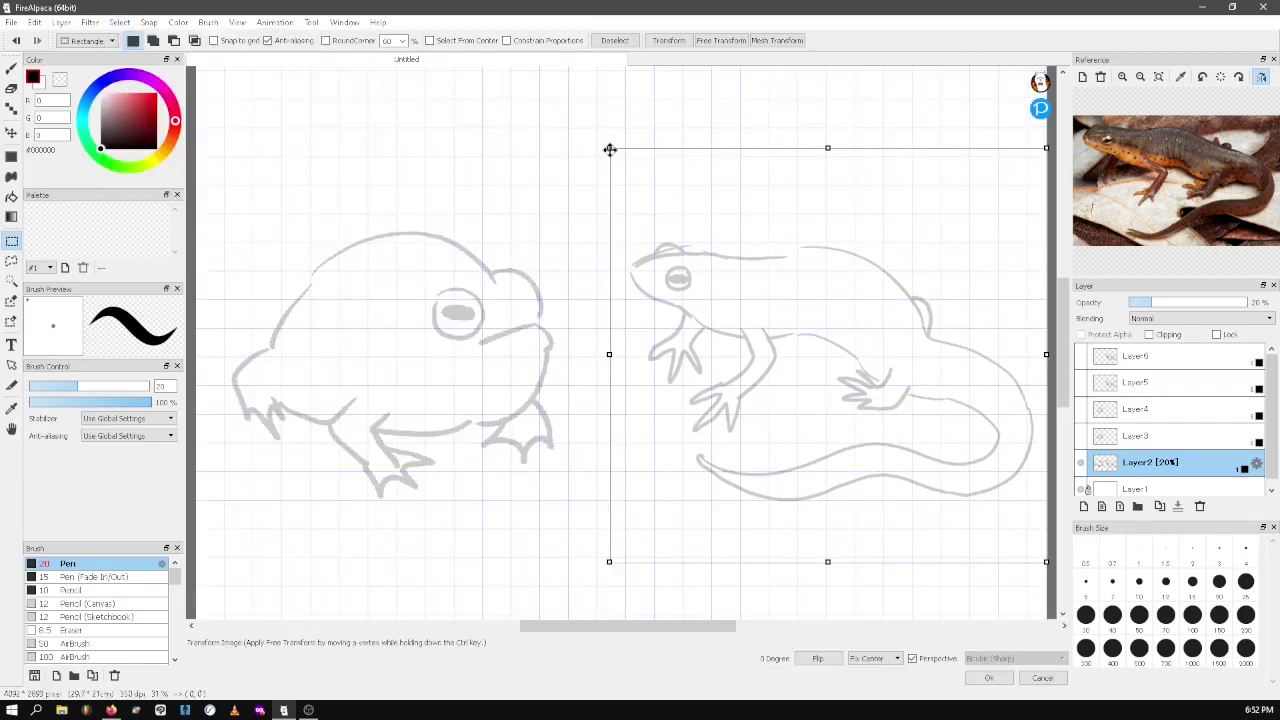
{"action": "left_click_drag", "start_coordinate": [610, 150], "coordinate": [562, 114]}
{"action": "left_click_drag", "start_coordinate": [769, 366], "coordinate": [743, 352]}
{"action": "left_click_drag", "start_coordinate": [815, 521], "coordinate": [802, 581]}
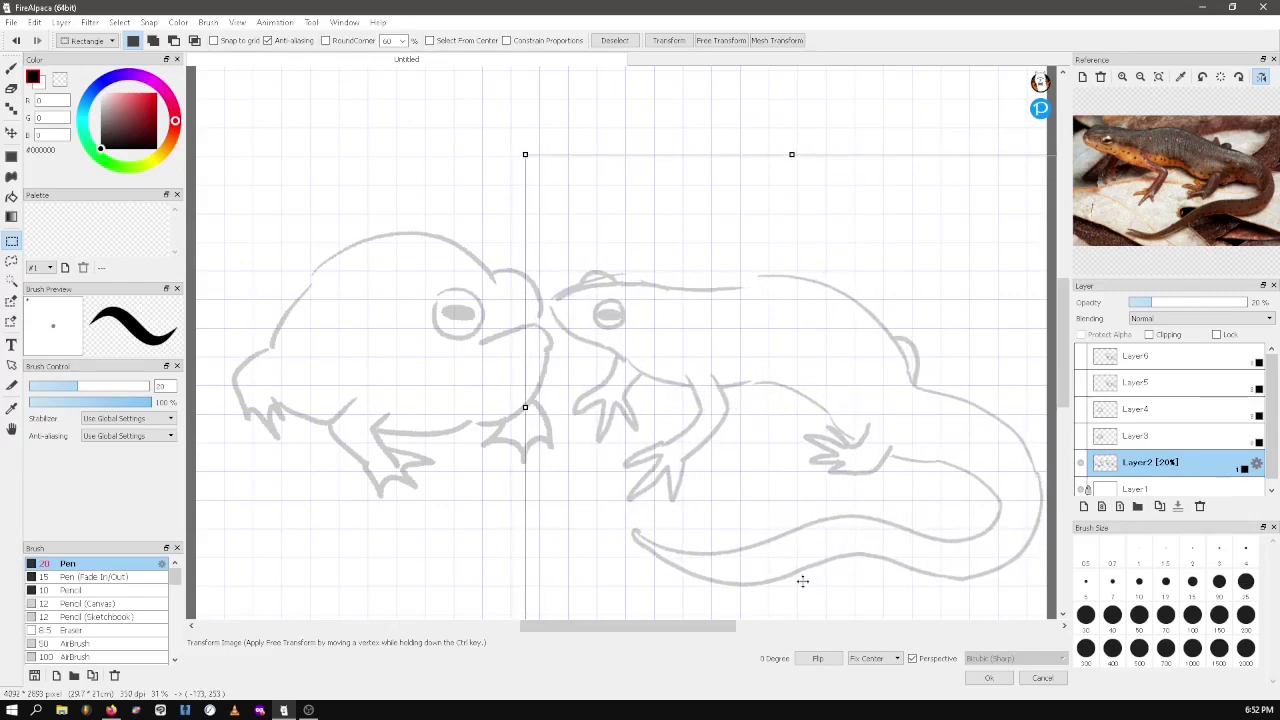
{"action": "left_click", "coordinate": [988, 678]}
{"action": "left_click", "coordinate": [119, 22]}
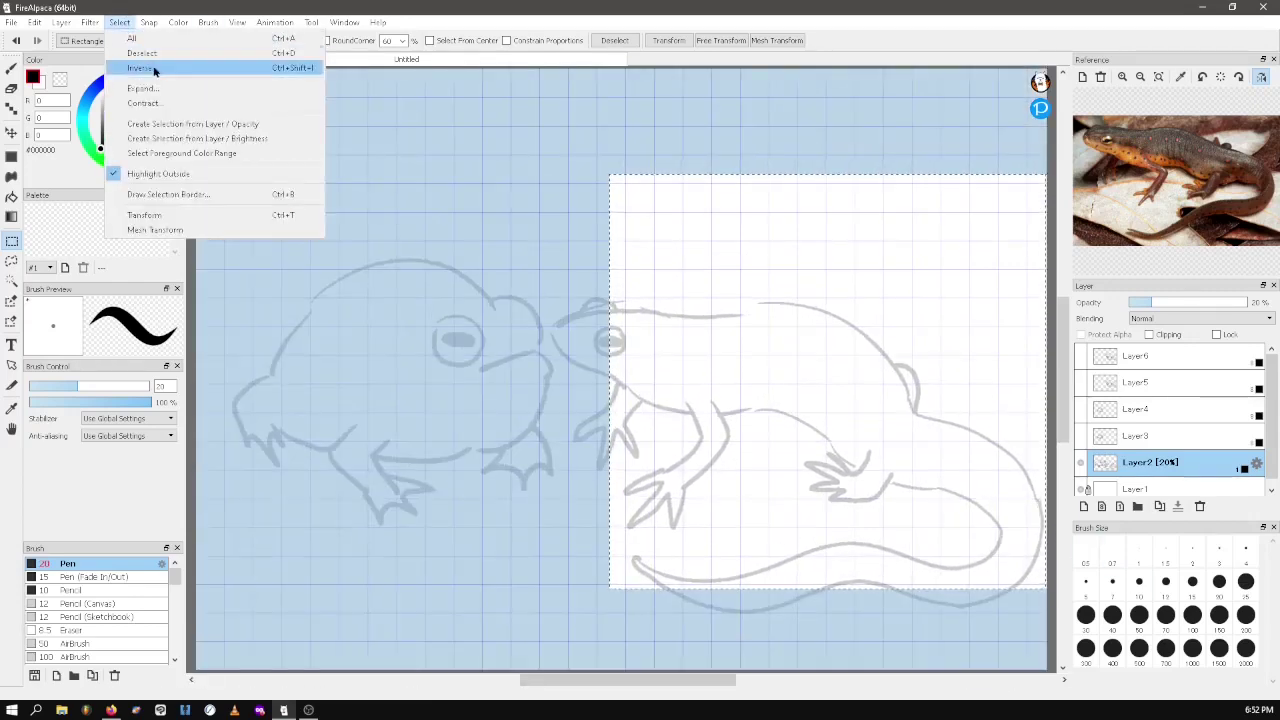
{"action": "left_click", "coordinate": [141, 53]}
Lasso the toad sketch, move it slightly away from the salamander's snout and a little lower, and deselect
{"action": "left_click", "coordinate": [11, 260]}
{"action": "left_click_drag", "start_coordinate": [225, 360], "coordinate": [515, 240]}
{"action": "left_click", "coordinate": [119, 22]}
{"action": "left_click", "coordinate": [141, 53]}
{"action": "left_click_drag", "start_coordinate": [224, 345], "coordinate": [556, 312]}
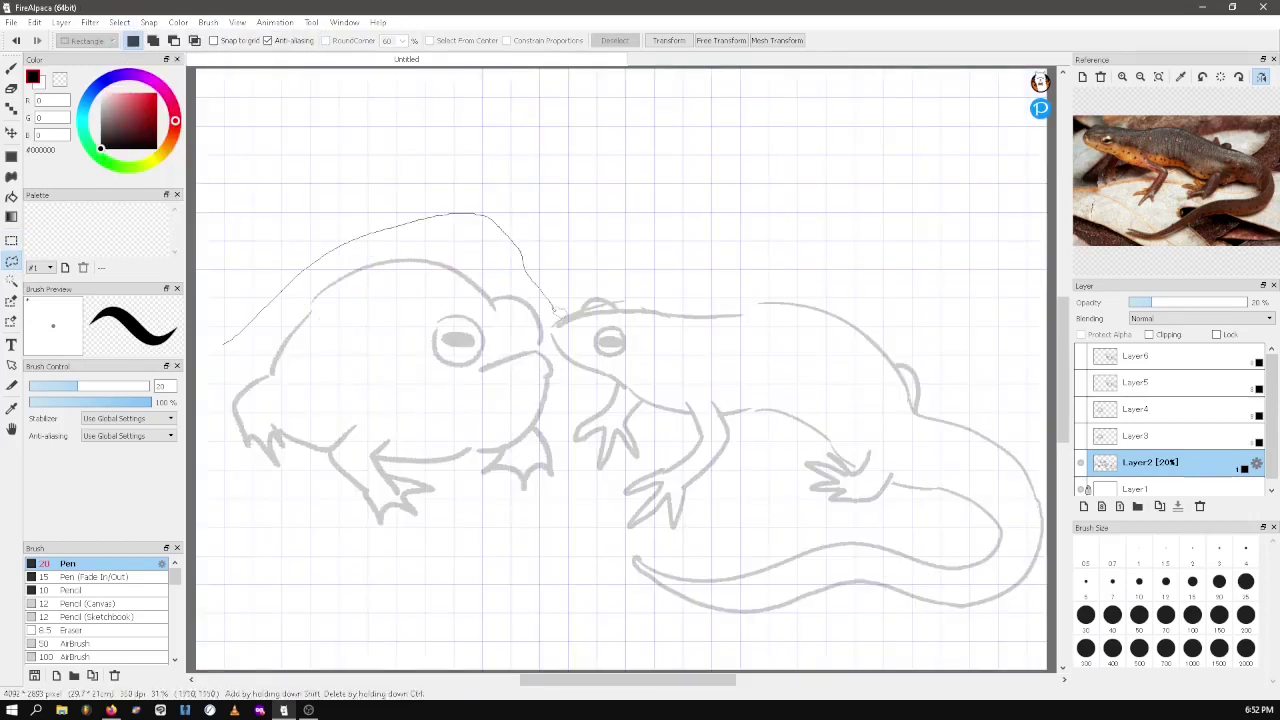
{"action": "left_click_drag", "start_coordinate": [563, 448], "coordinate": [224, 346]}
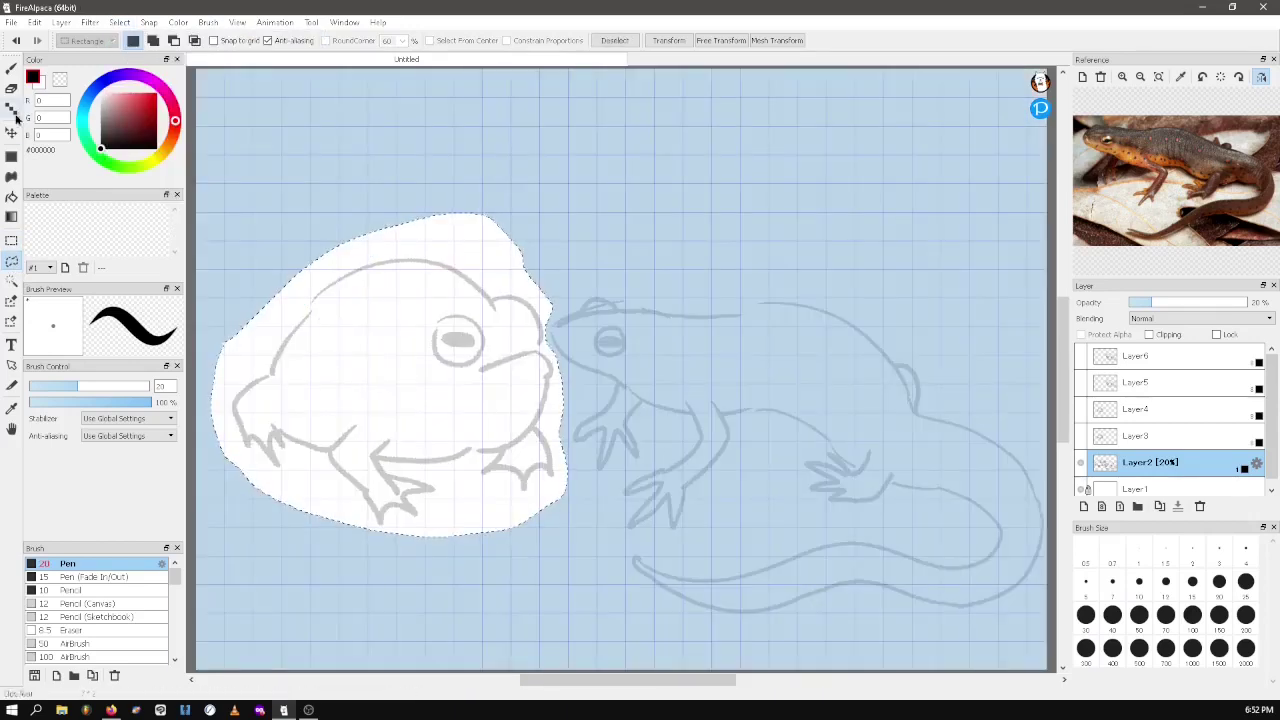
{"action": "left_click", "coordinate": [11, 133]}
{"action": "left_click_drag", "start_coordinate": [465, 441], "coordinate": [443, 452]}
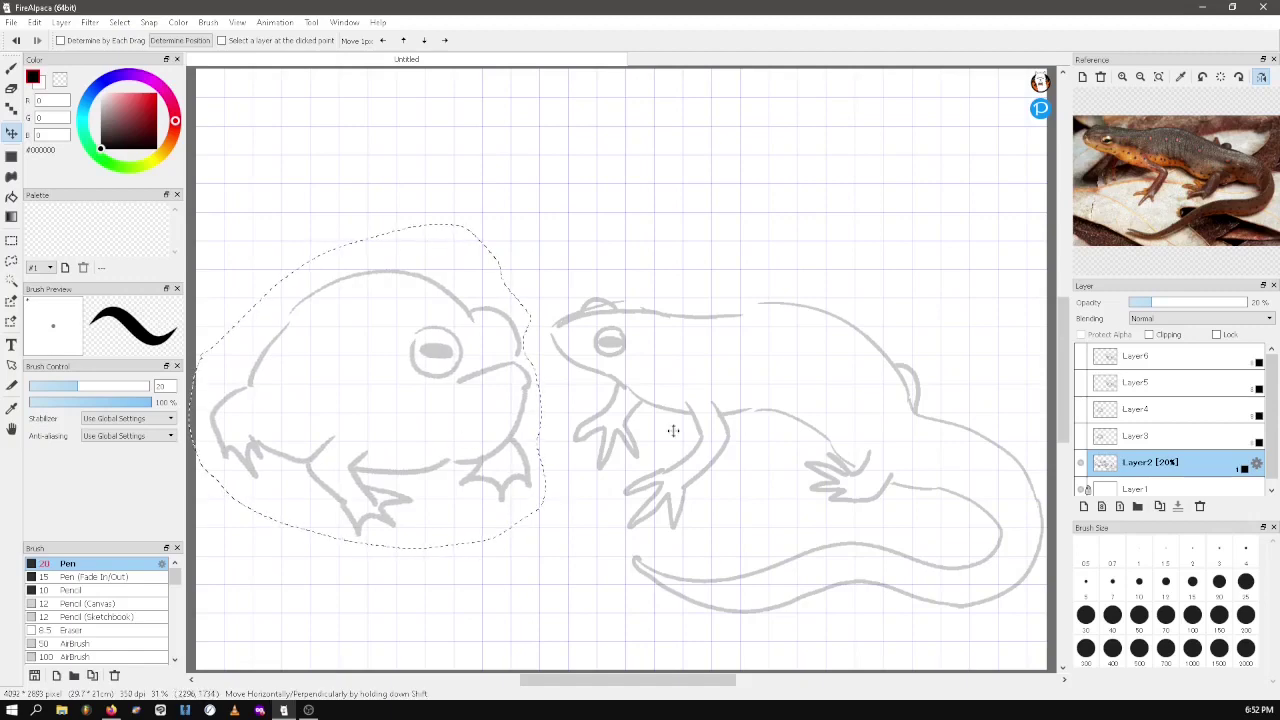
{"action": "left_click", "coordinate": [119, 22]}
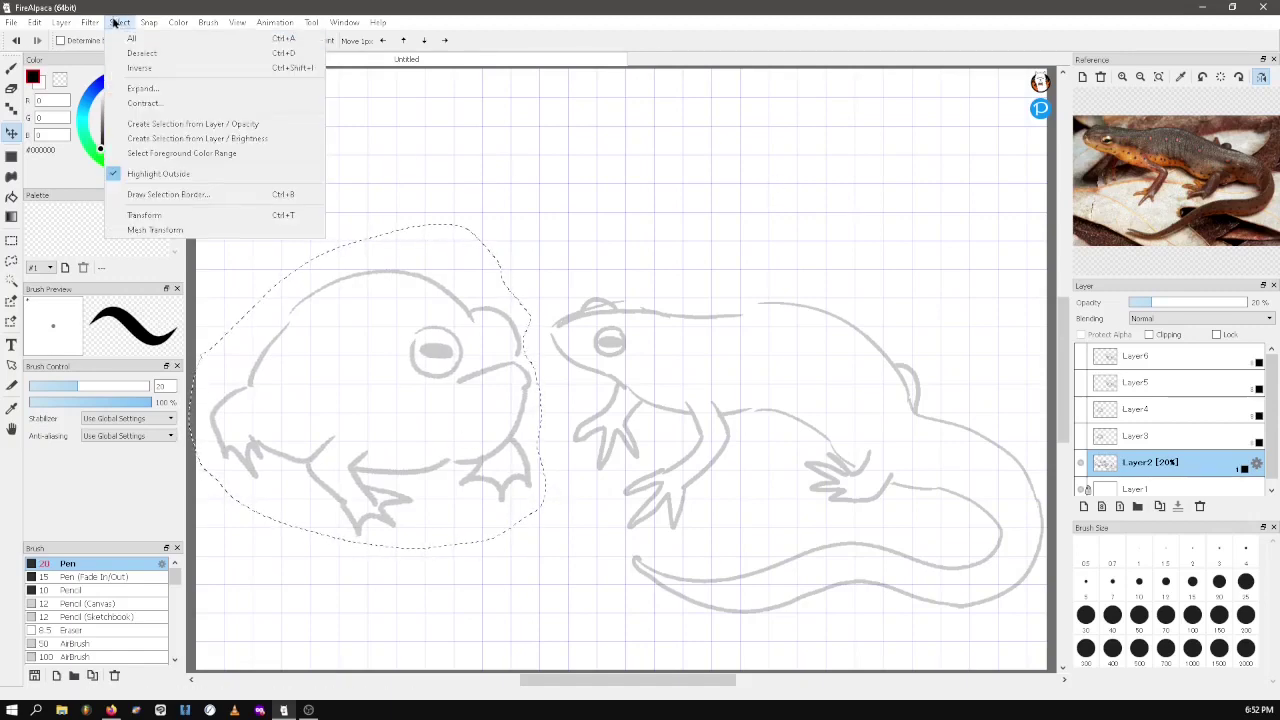
{"action": "left_click", "coordinate": [141, 53]}
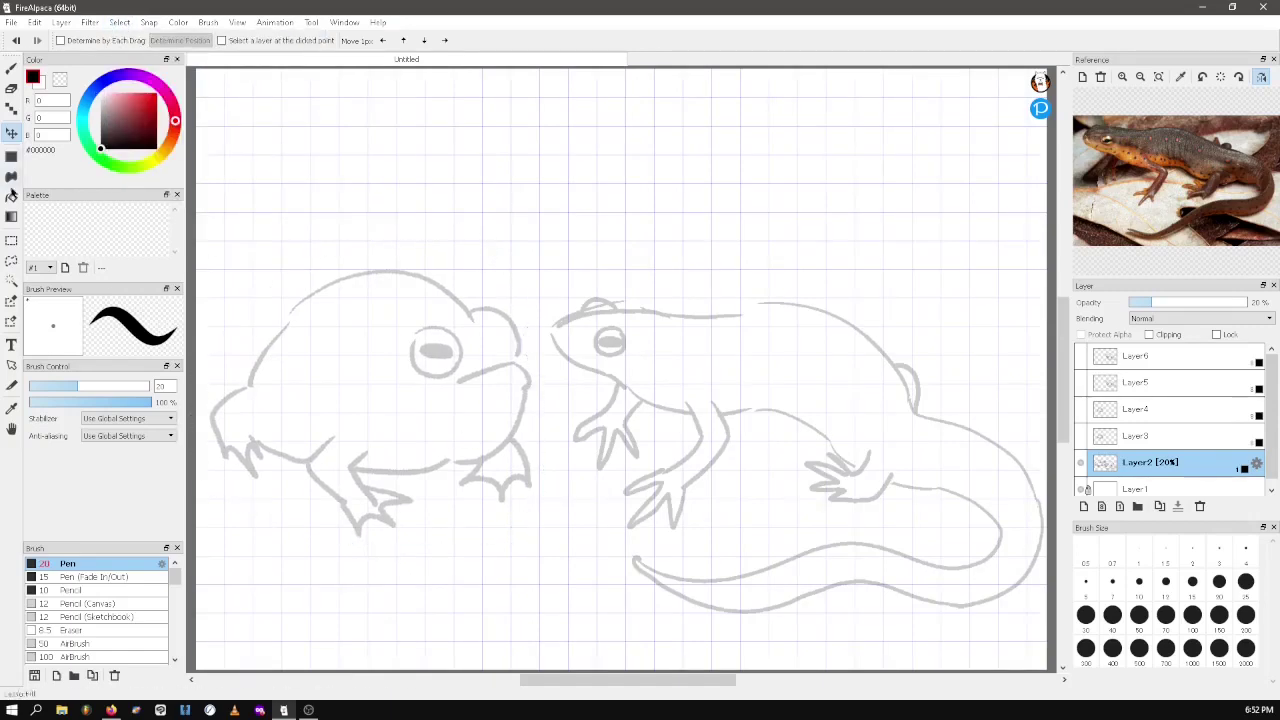
Select both sketches with a rectangle, shrink them slightly with Transform so they fit within the page, and deselect
{"action": "left_click", "coordinate": [11, 240]}
{"action": "left_click_drag", "start_coordinate": [195, 150], "coordinate": [1060, 662]}
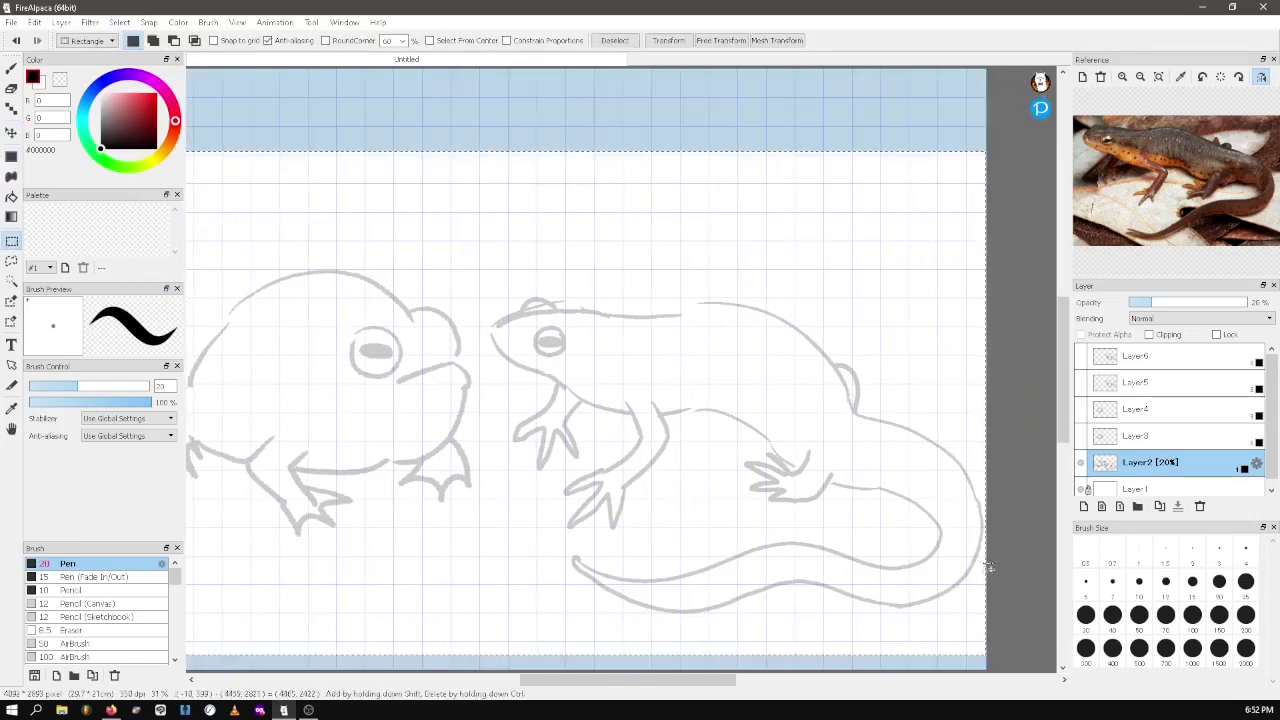
{"action": "left_click", "coordinate": [124, 22]}
{"action": "left_click", "coordinate": [151, 218]}
{"action": "left_click_drag", "start_coordinate": [988, 124], "coordinate": [962, 138]}
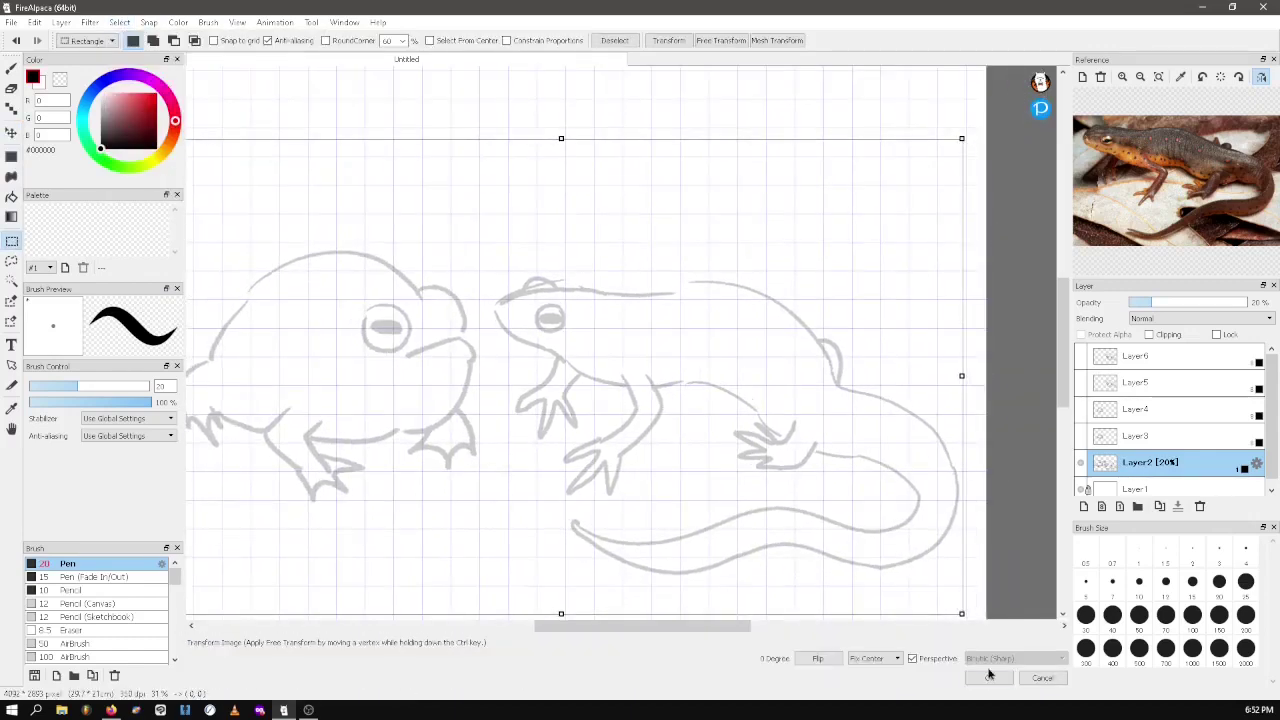
{"action": "left_click", "coordinate": [985, 677]}
{"action": "left_click", "coordinate": [119, 22]}
{"action": "left_click", "coordinate": [138, 55]}
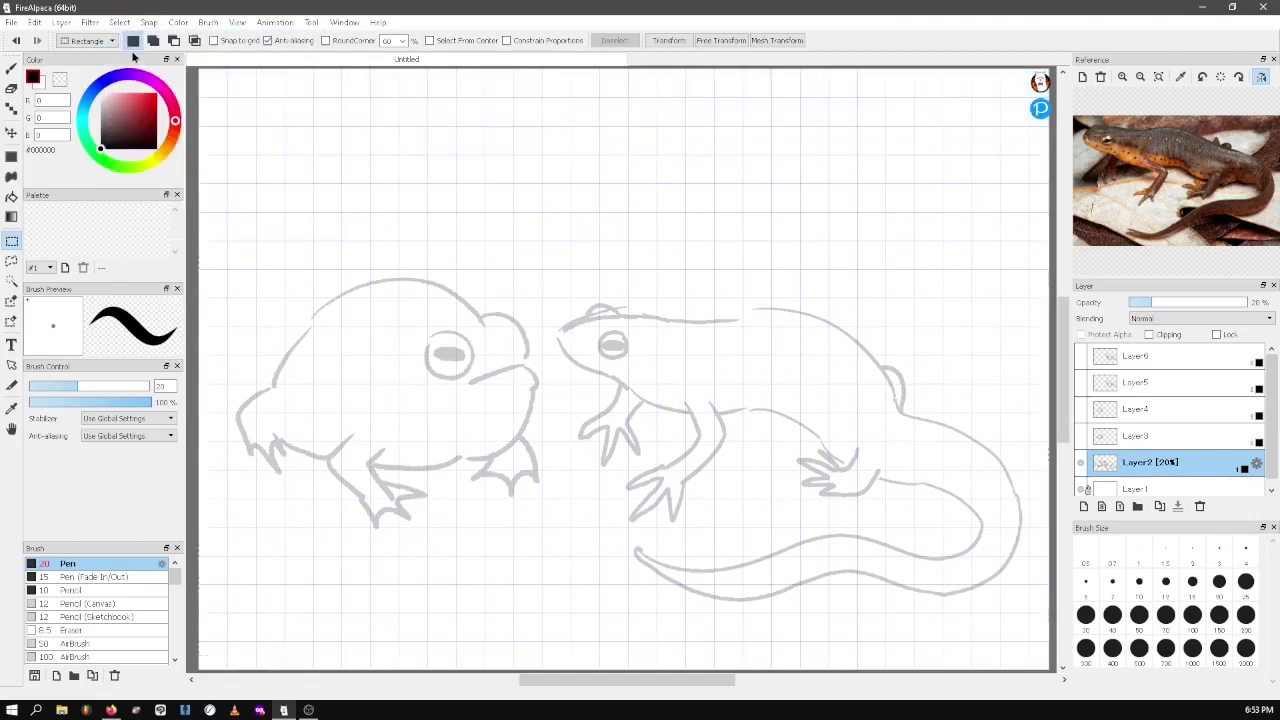
Switch back to the Brush tool and rotate the canvas view clockwise
{"action": "left_click", "coordinate": [11, 67]}
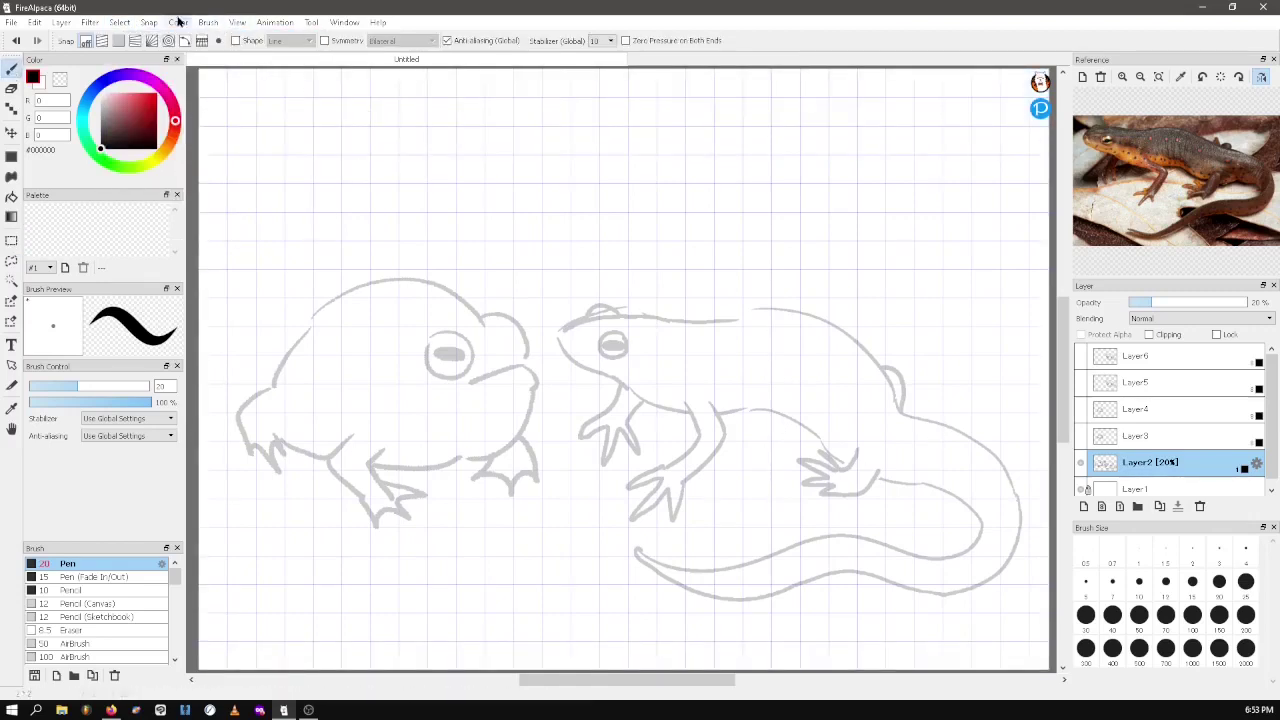
{"action": "left_click", "coordinate": [237, 22]}
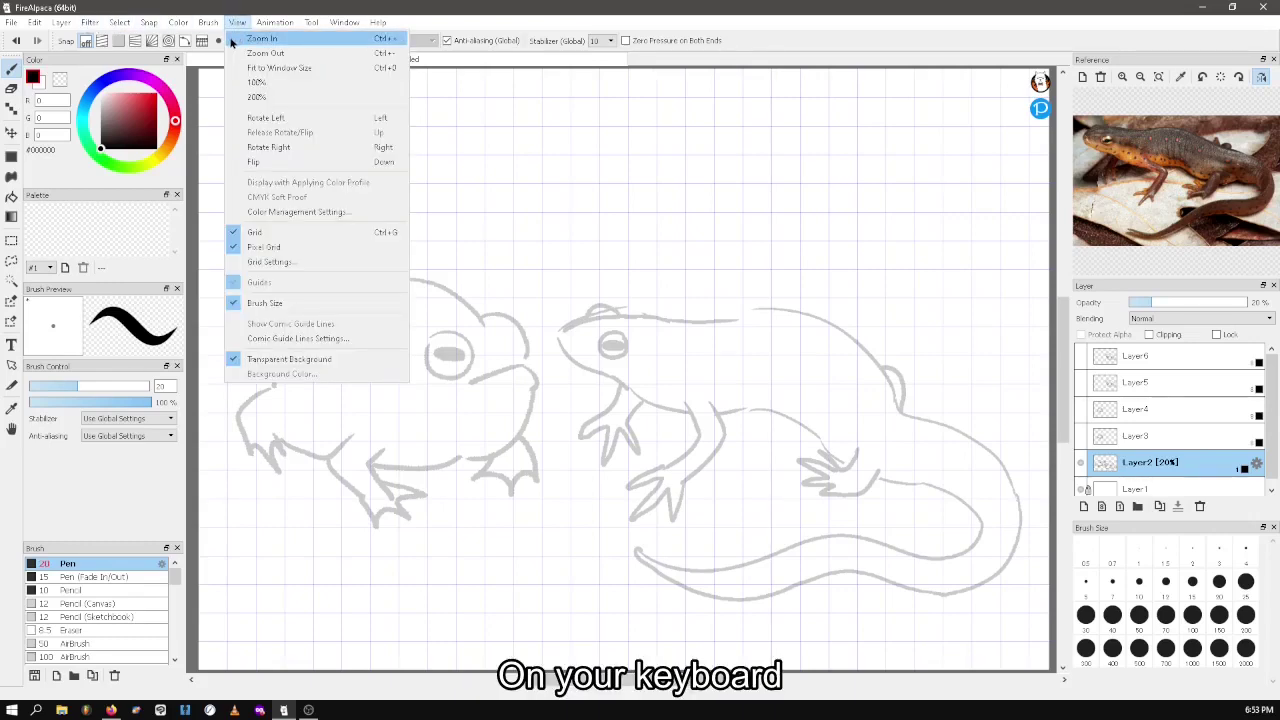
{"action": "left_click", "coordinate": [358, 150]}
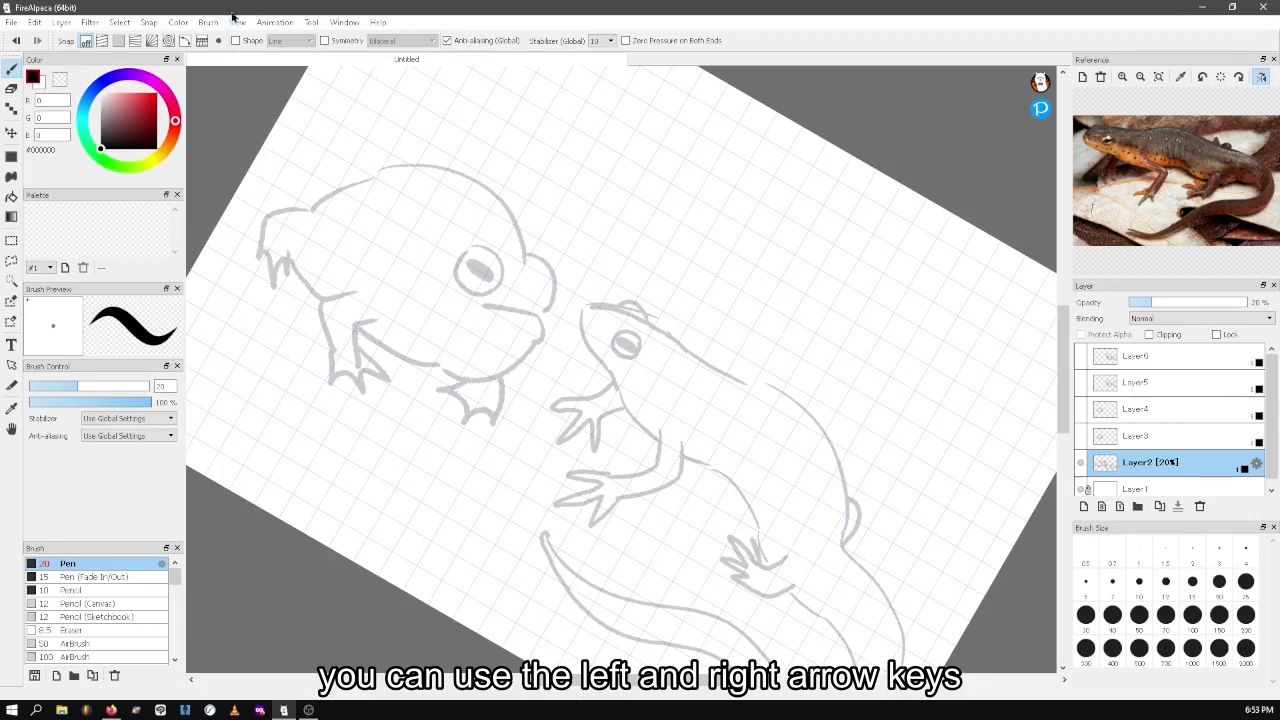
Rotate the canvas view counterclockwise until the page is steeply tilted, with the salamander above the toad
{"action": "left_click", "coordinate": [237, 22]}
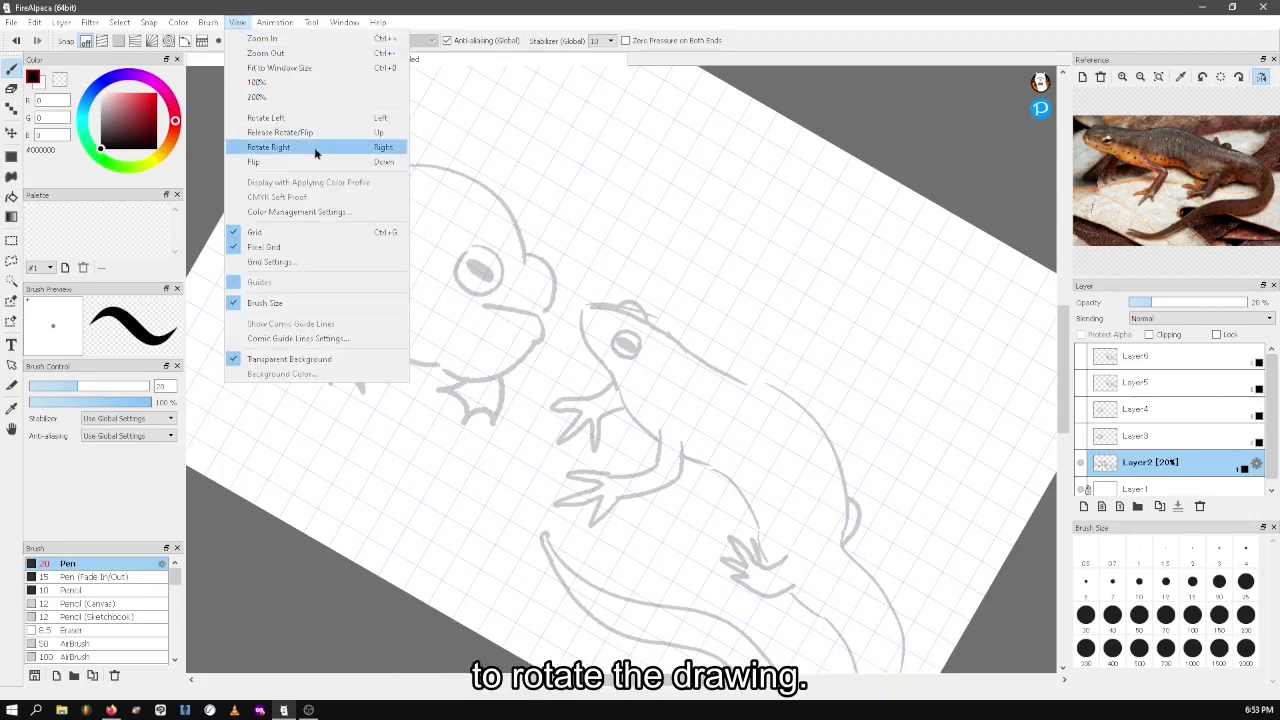
{"action": "left_click", "coordinate": [313, 118]}
{"action": "left_click", "coordinate": [237, 22]}
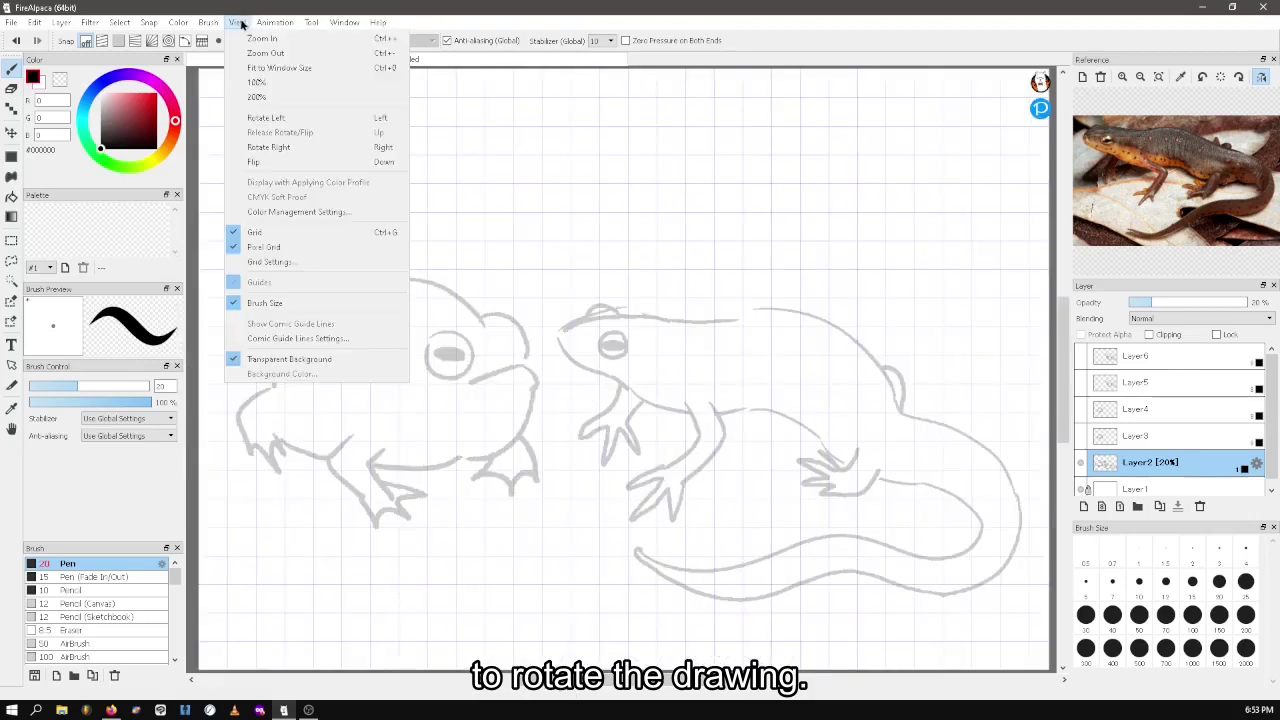
{"action": "left_click", "coordinate": [343, 120]}
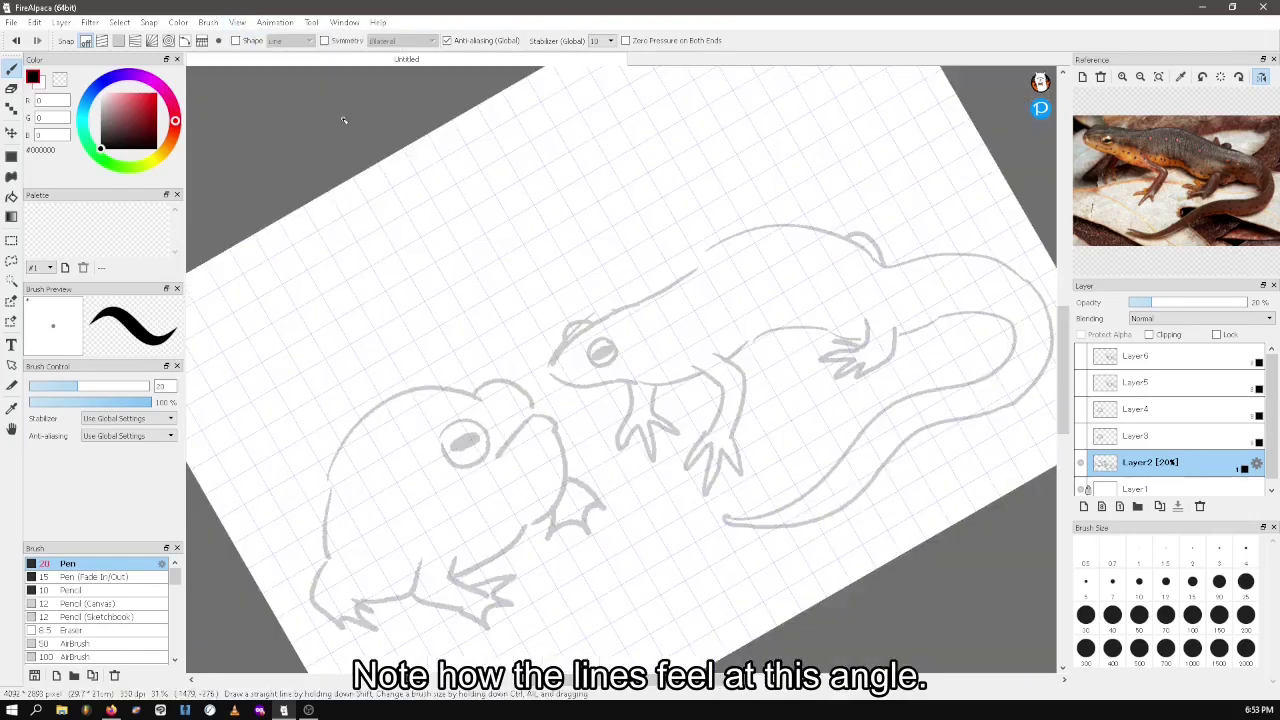
{"action": "left_click", "coordinate": [236, 22]}
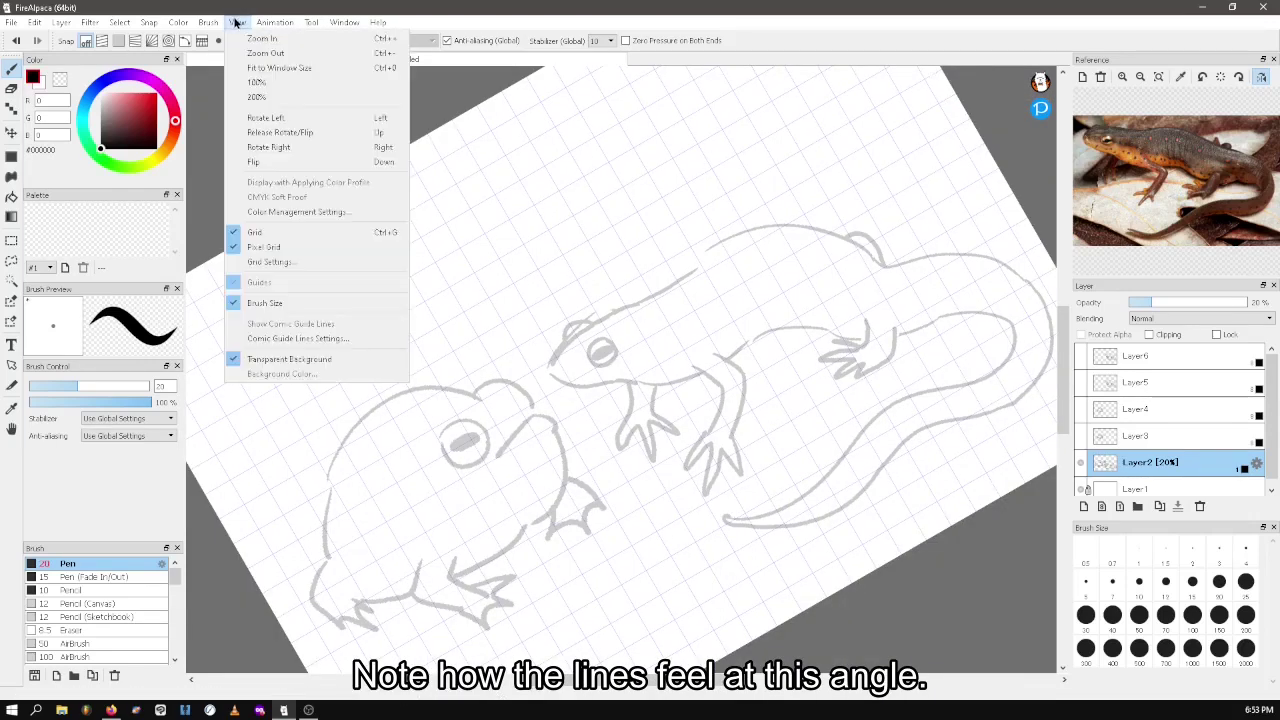
{"action": "left_click", "coordinate": [267, 117]}
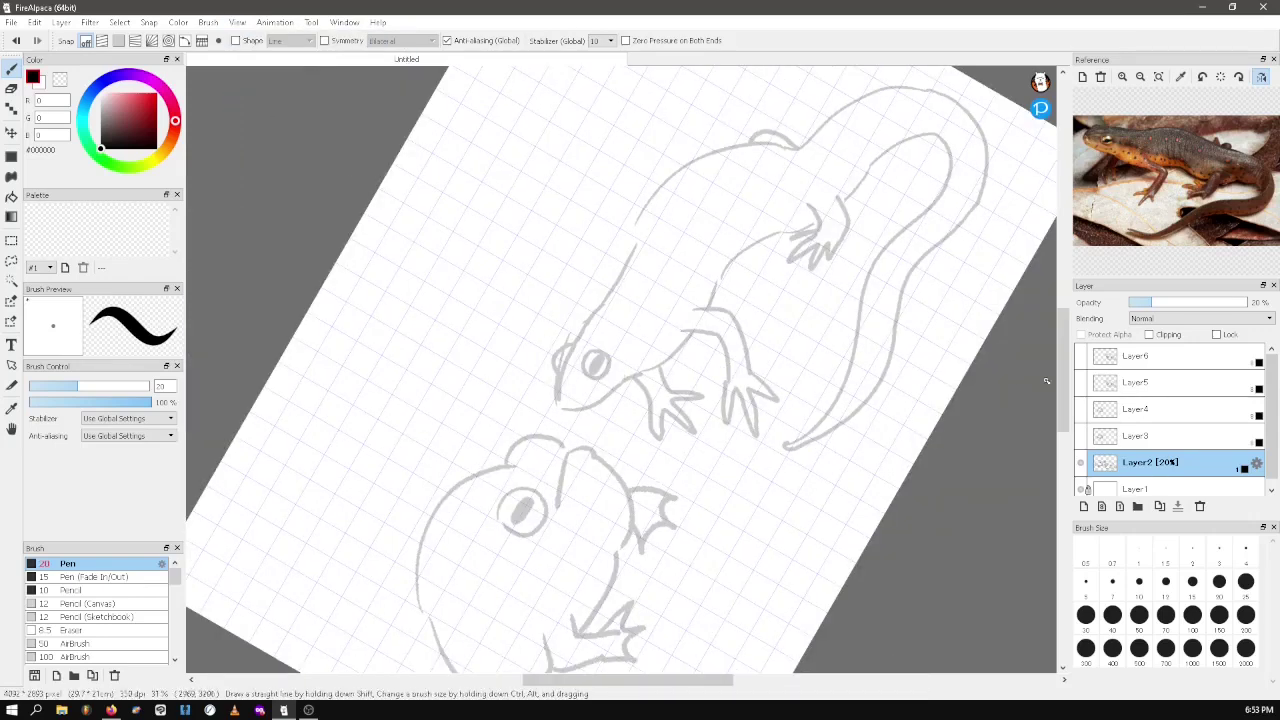
Zoom the rotated view in to 100% on the salamander's head and front feet
{"action": "left_click", "coordinate": [236, 22]}
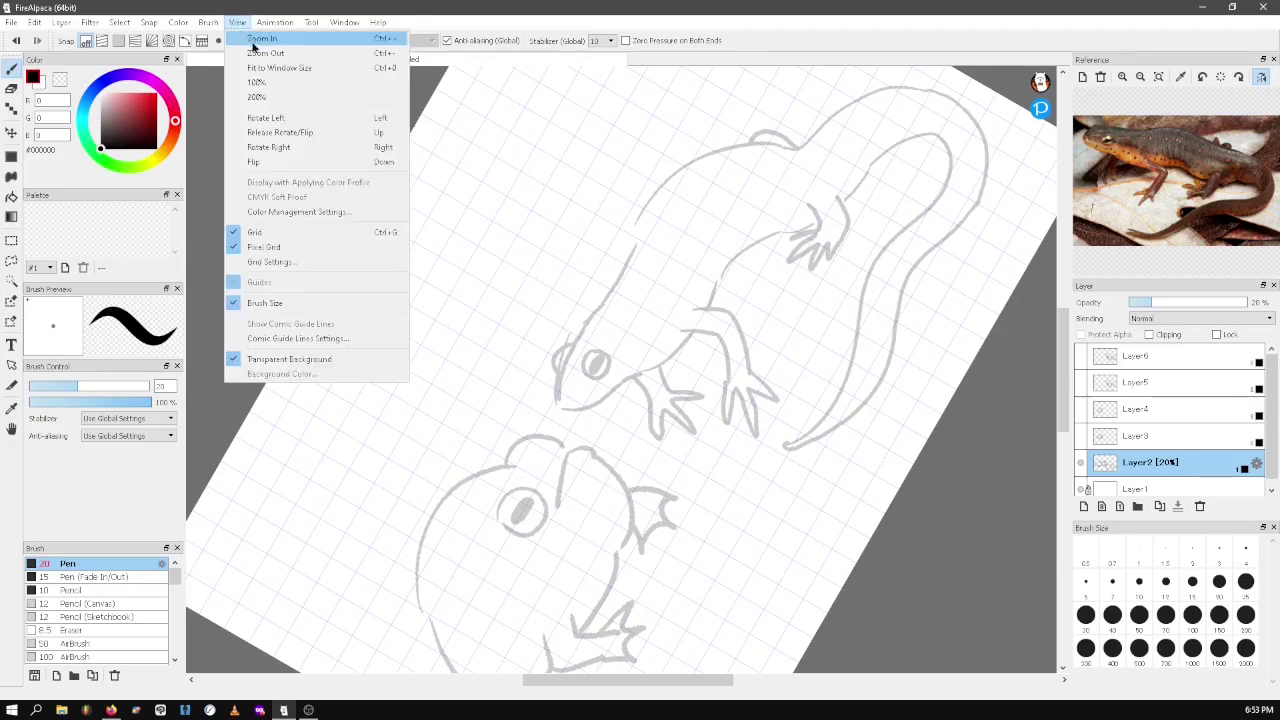
{"action": "left_click", "coordinate": [253, 42]}
{"action": "left_click", "coordinate": [236, 22]}
{"action": "left_click", "coordinate": [250, 38]}
{"action": "left_click", "coordinate": [236, 22]}
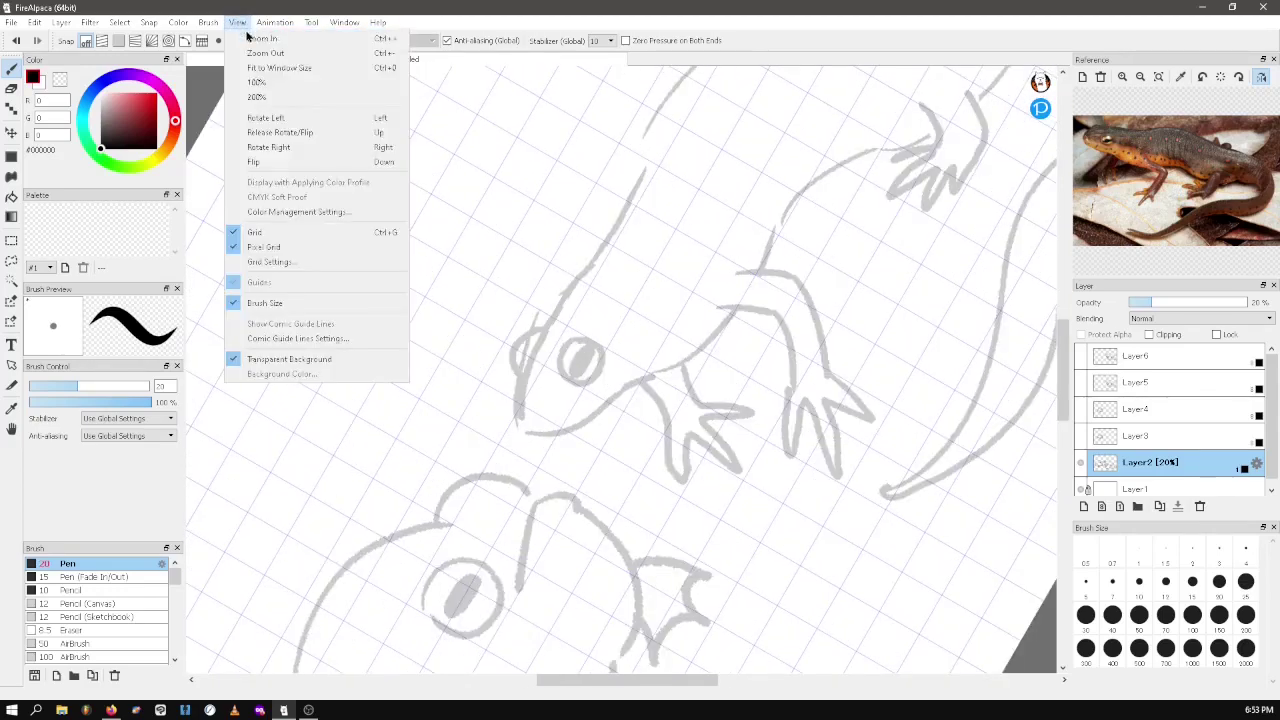
{"action": "left_click", "coordinate": [250, 38]}
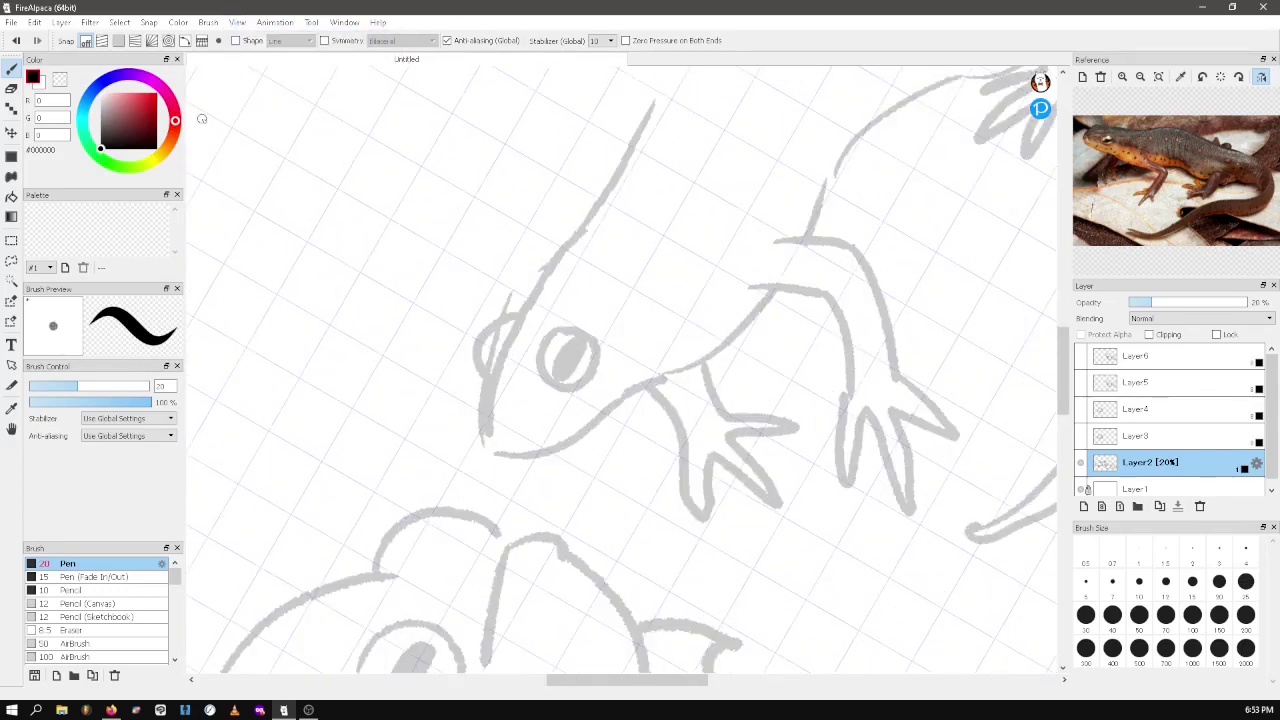
{"action": "left_click", "coordinate": [236, 22]}
{"action": "left_click", "coordinate": [257, 82]}
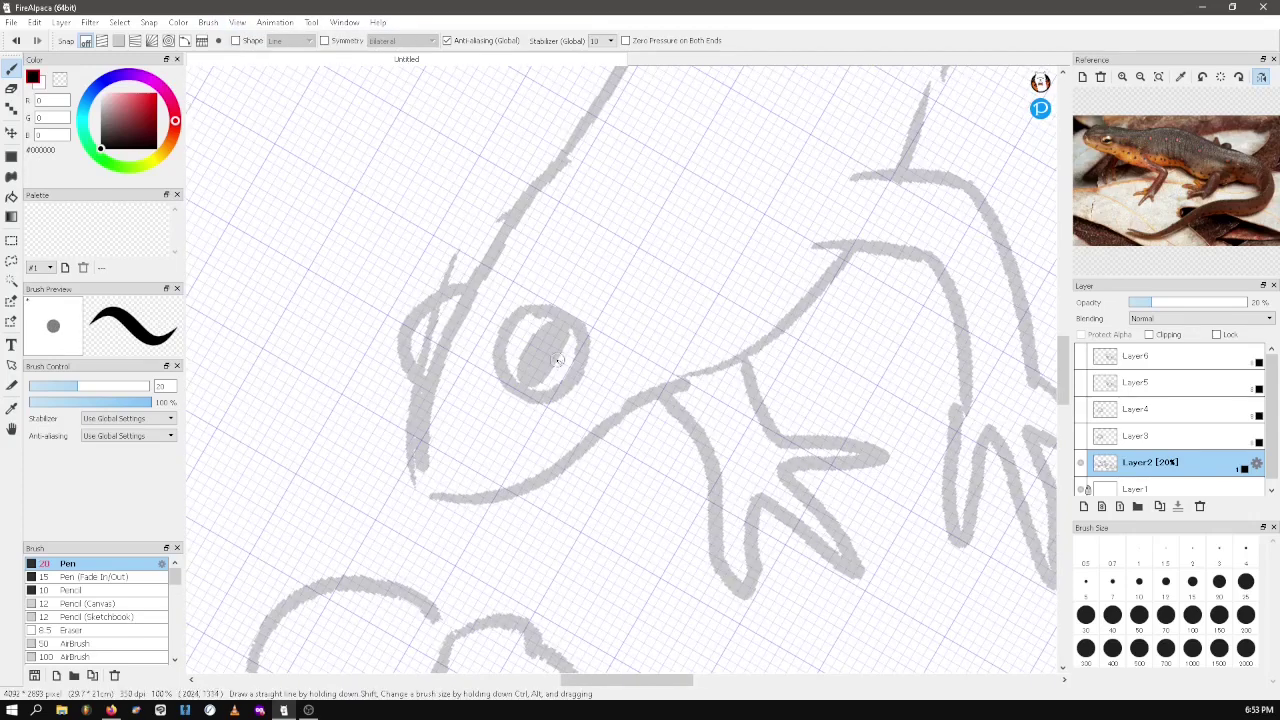
Turn off the grid and add a new 8bpp layer above Layer6
{"action": "left_click", "coordinate": [236, 22]}
{"action": "left_click", "coordinate": [302, 233]}
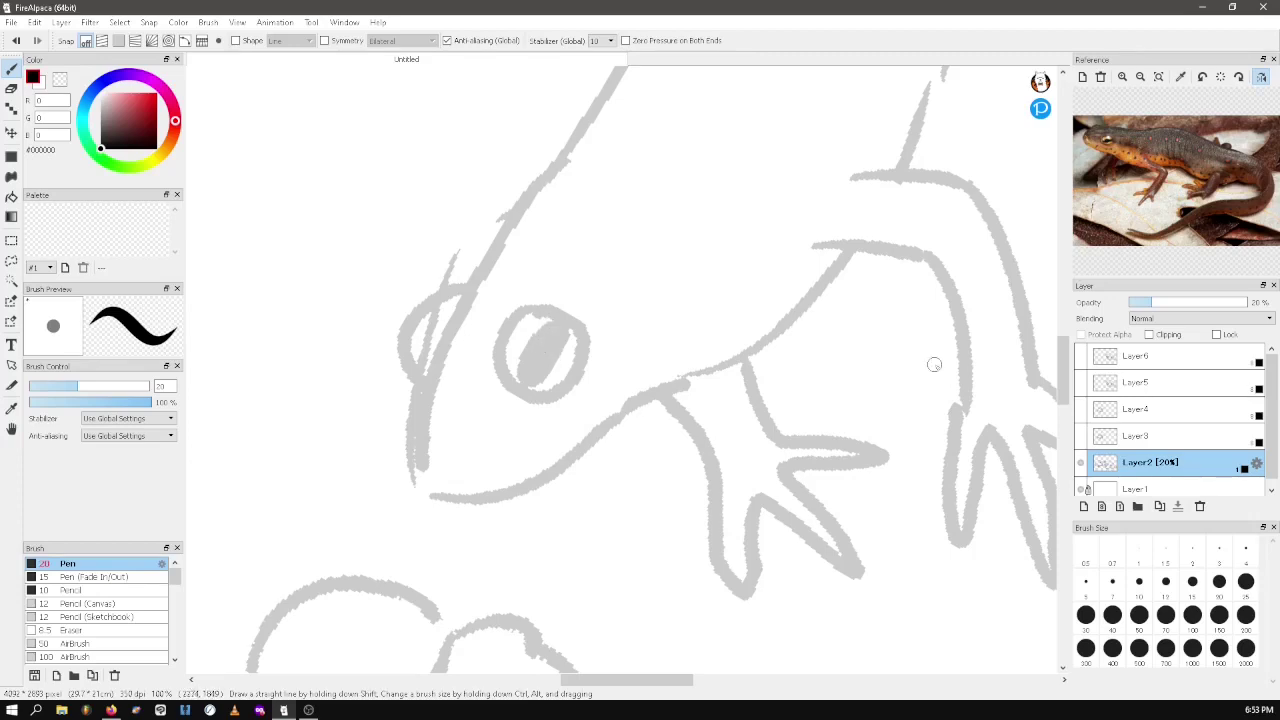
{"action": "left_click", "coordinate": [1159, 357]}
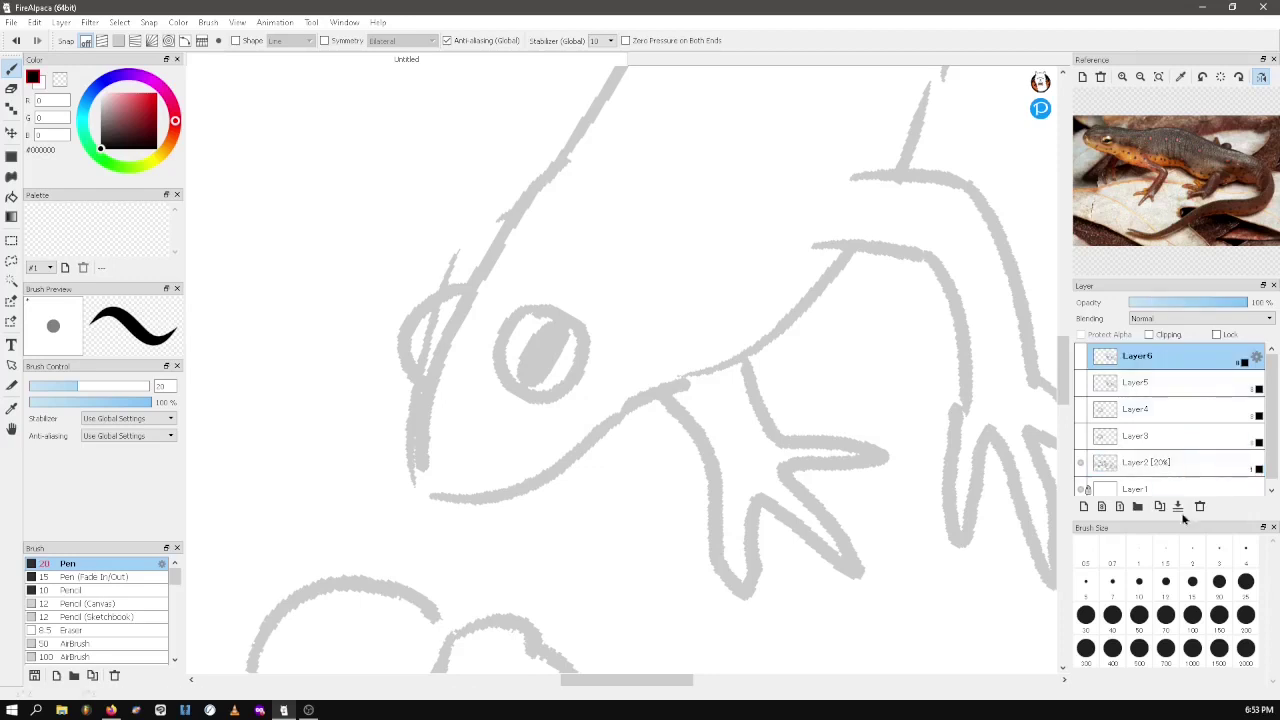
{"action": "left_click", "coordinate": [1102, 507]}
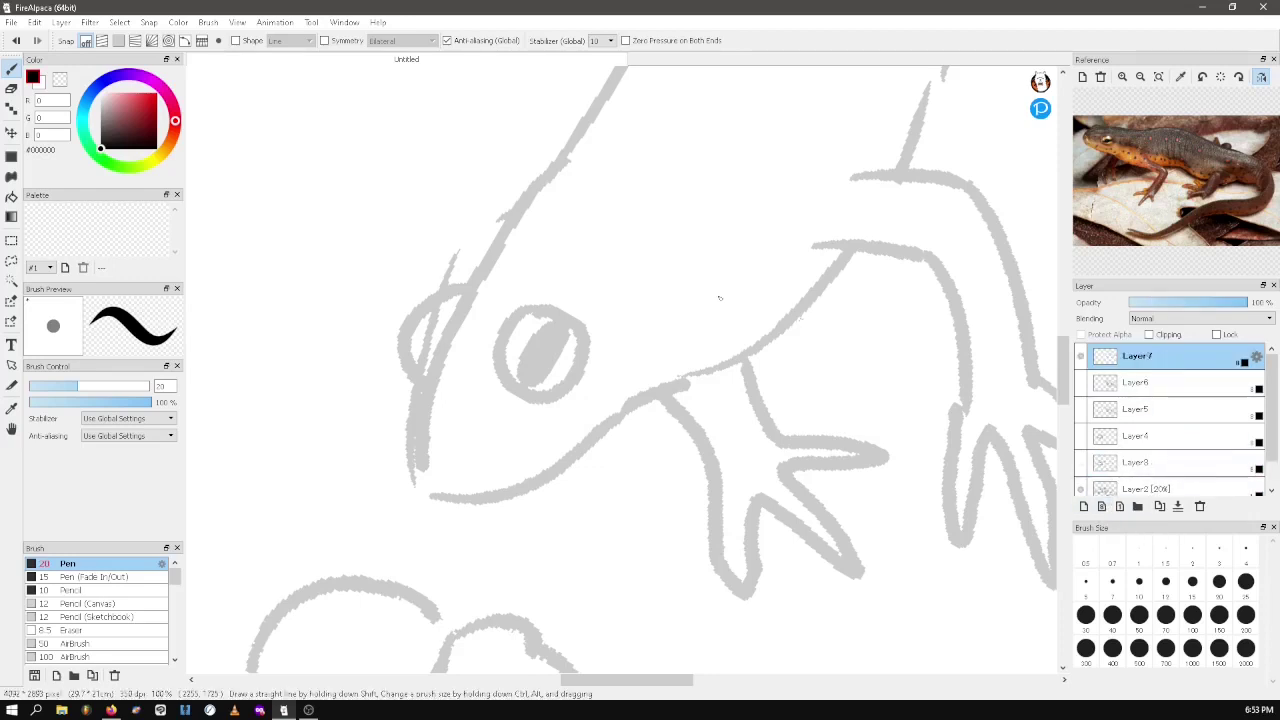
Ink the salamander's eyes, snout and jaw line, and its first front leg and foot over the sketch
{"action": "mouse_move", "coordinate": [539, 353]}
{"action": "left_mouse_down"}
{"action": "mouse_move", "coordinate": [532, 371]}
{"action": "mouse_move", "coordinate": [545, 307]}
{"action": "mouse_move", "coordinate": [522, 396]}
{"action": "left_mouse_up"}
{"action": "left_click_drag", "start_coordinate": [420, 388], "coordinate": [462, 284]}
{"action": "mouse_move", "coordinate": [429, 492]}
{"action": "left_mouse_down"}
{"action": "mouse_move", "coordinate": [412, 411]}
{"action": "mouse_move", "coordinate": [507, 496]}
{"action": "mouse_move", "coordinate": [544, 485]}
{"action": "mouse_move", "coordinate": [845, 254]}
{"action": "left_mouse_up"}
{"action": "mouse_move", "coordinate": [676, 395]}
{"action": "left_mouse_down"}
{"action": "mouse_move", "coordinate": [714, 472]}
{"action": "mouse_move", "coordinate": [760, 505]}
{"action": "mouse_move", "coordinate": [785, 478]}
{"action": "left_mouse_up"}
{"action": "mouse_move", "coordinate": [745, 365]}
{"action": "left_mouse_down"}
{"action": "mouse_move", "coordinate": [849, 449]}
{"action": "mouse_move", "coordinate": [790, 478]}
{"action": "left_mouse_up"}
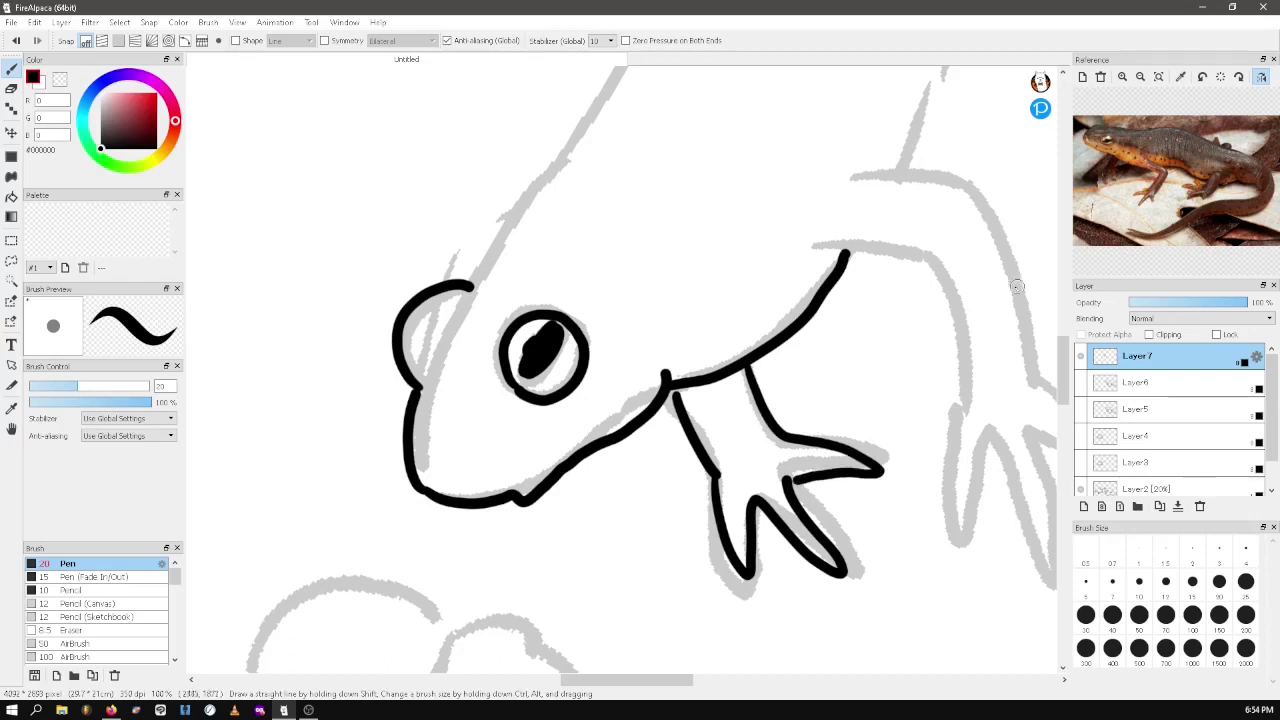
Ink the upper and lower lines of the salamander's second front leg, including its splayed toes
{"action": "mouse_move", "coordinate": [811, 245]}
{"action": "left_mouse_down"}
{"action": "mouse_move", "coordinate": [925, 257]}
{"action": "mouse_move", "coordinate": [962, 405]}
{"action": "left_mouse_up"}
{"action": "left_click_drag", "start_coordinate": [852, 161], "coordinate": [971, 190]}
{"action": "left_click_drag", "start_coordinate": [685, 680], "coordinate": [721, 680]}
{"action": "left_click_drag", "start_coordinate": [755, 195], "coordinate": [812, 378]}
{"action": "mouse_move", "coordinate": [740, 405]}
{"action": "left_mouse_down"}
{"action": "mouse_move", "coordinate": [775, 440]}
{"action": "mouse_move", "coordinate": [810, 430]}
{"action": "mouse_move", "coordinate": [812, 378]}
{"action": "left_mouse_up"}
Ink the salamander's back line from behind the head and its belly line towards the hind foot
{"action": "scroll", "coordinate": [897, 309], "scroll_direction": "up", "scroll_amount": 4}
{"action": "left_click_drag", "start_coordinate": [188, 660], "coordinate": [512, 66]}
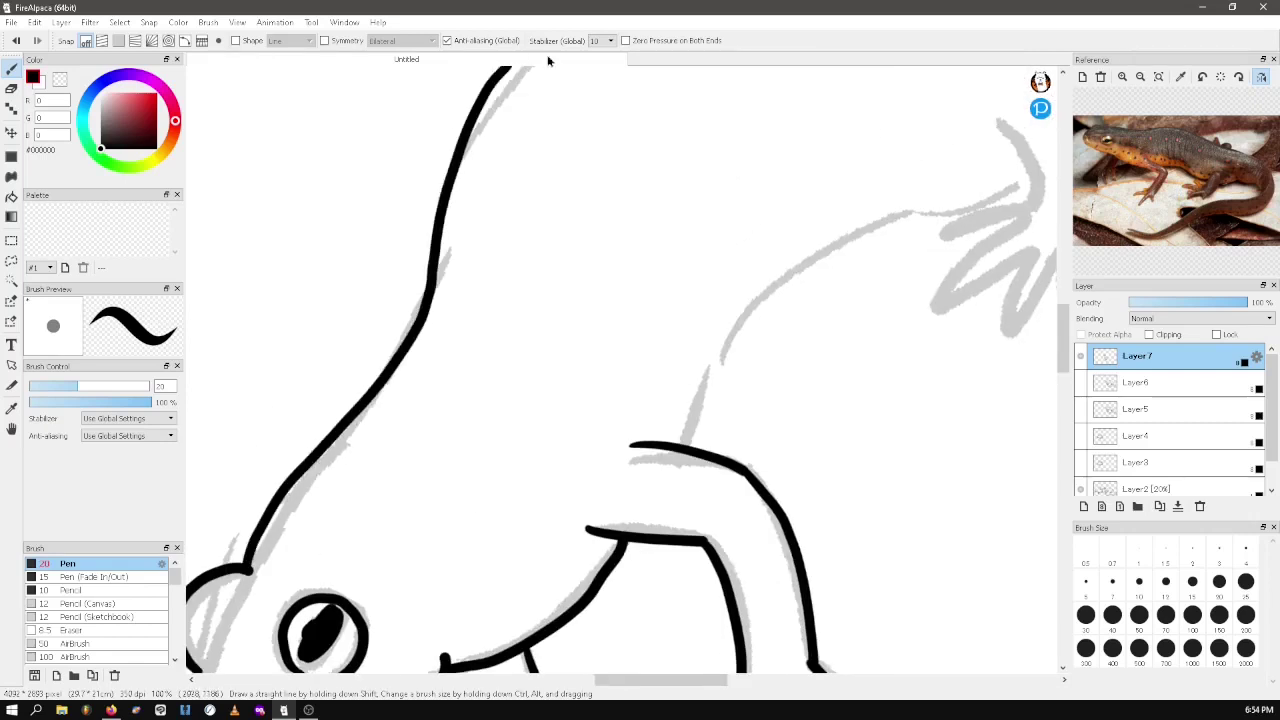
{"action": "scroll", "coordinate": [891, 438], "scroll_direction": "up", "scroll_amount": 2}
{"action": "mouse_move", "coordinate": [687, 580]}
{"action": "left_mouse_down"}
{"action": "mouse_move", "coordinate": [875, 360]}
{"action": "mouse_move", "coordinate": [1014, 317]}
{"action": "left_mouse_up"}
{"action": "scroll", "coordinate": [900, 330], "scroll_direction": "right", "scroll_amount": 2}
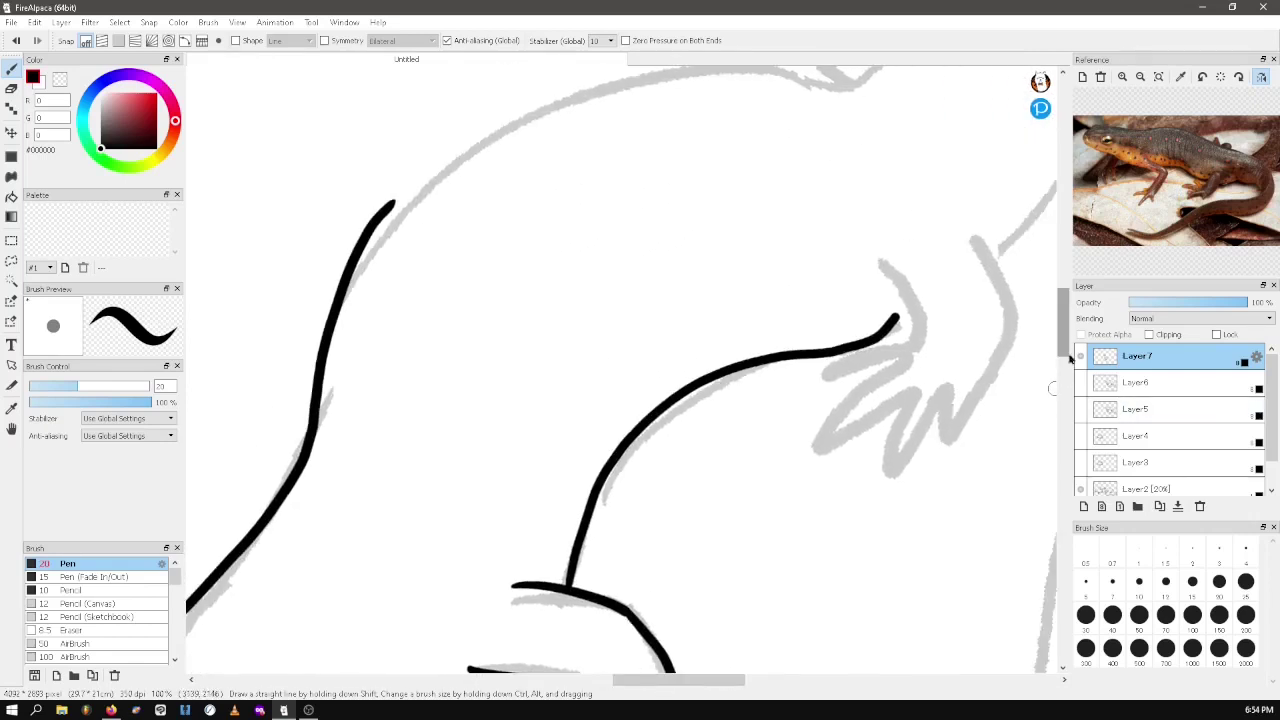
Extend the salamander's back line to the hips, and ink the far hind-leg bump and the hind foot
{"action": "scroll", "coordinate": [500, 360], "scroll_direction": "up", "scroll_amount": 2}
{"action": "left_click_drag", "start_coordinate": [388, 363], "coordinate": [836, 240]}
{"action": "scroll", "coordinate": [574, 337], "scroll_direction": "right", "scroll_amount": 4}
{"action": "left_click_drag", "start_coordinate": [422, 228], "coordinate": [570, 238]}
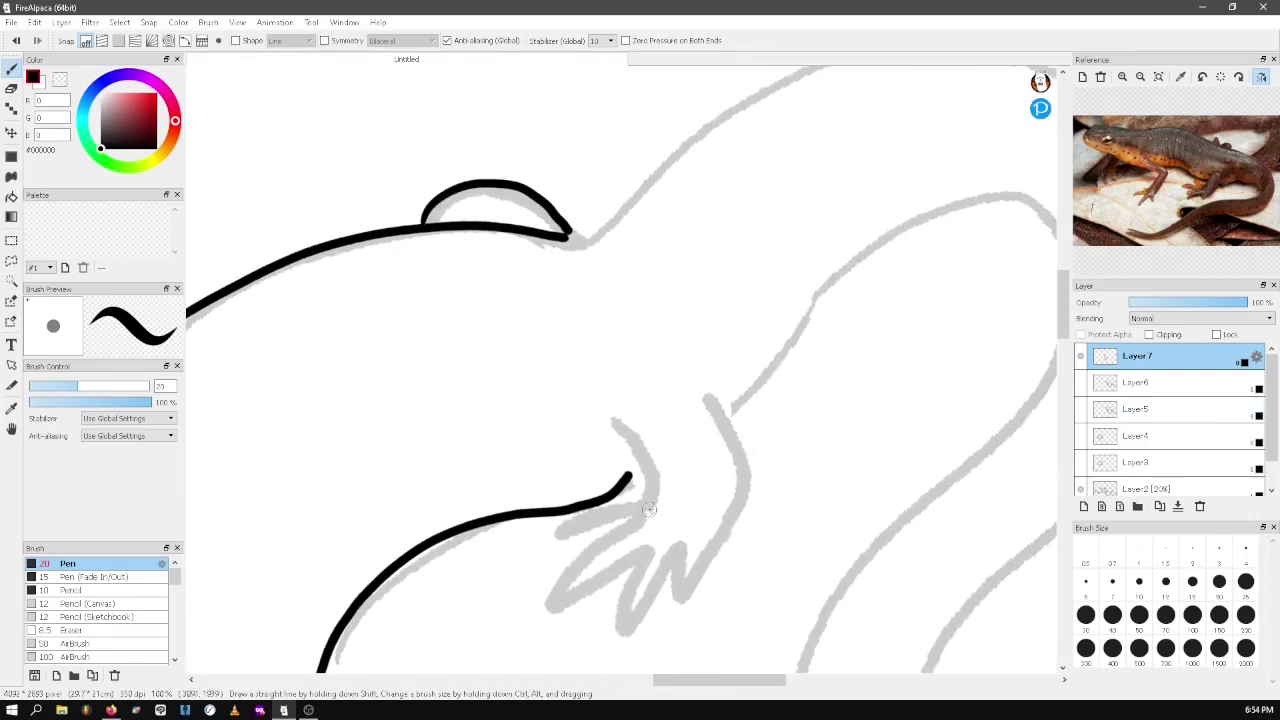
{"action": "mouse_move", "coordinate": [613, 420]}
{"action": "left_mouse_down"}
{"action": "mouse_move", "coordinate": [628, 530]}
{"action": "mouse_move", "coordinate": [680, 596]}
{"action": "mouse_move", "coordinate": [712, 397]}
{"action": "left_mouse_up"}
Ink the inner and outer curves of the salamander's tail around the bend
{"action": "left_click_drag", "start_coordinate": [694, 682], "coordinate": [717, 682]}
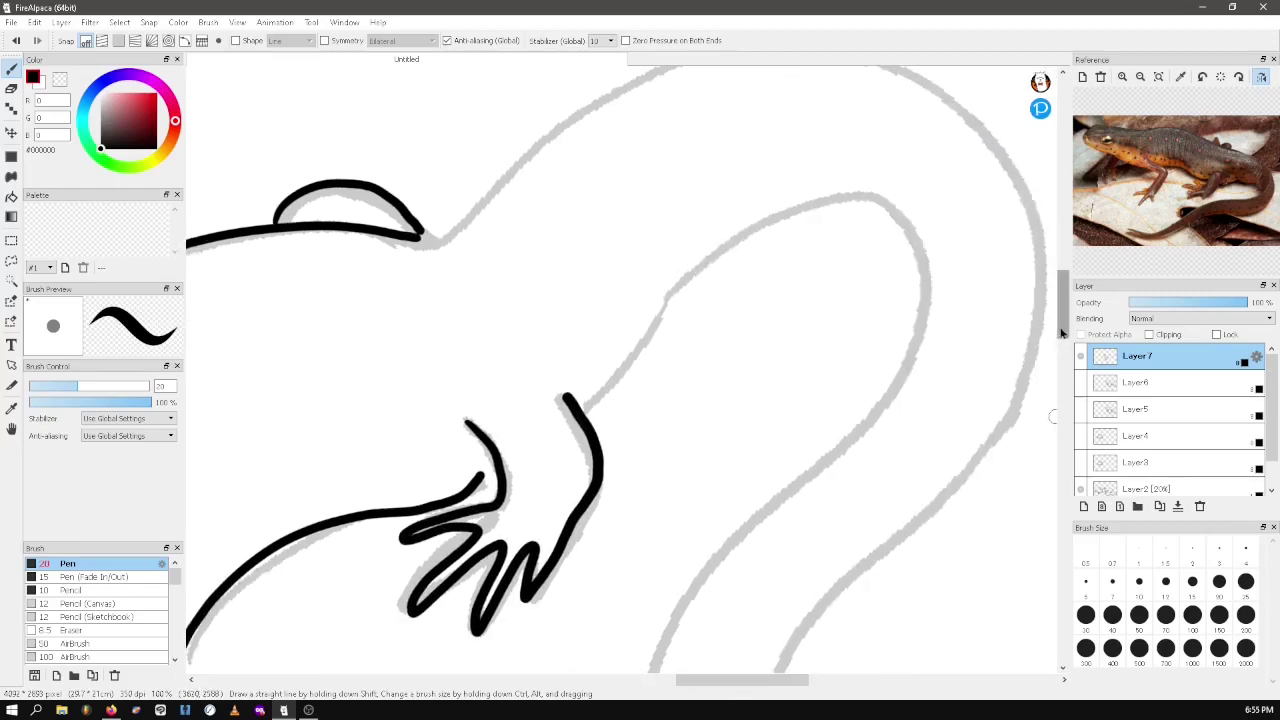
{"action": "left_click_drag", "start_coordinate": [1061, 310], "coordinate": [1061, 300]}
{"action": "mouse_move", "coordinate": [584, 500]}
{"action": "left_mouse_down"}
{"action": "mouse_move", "coordinate": [722, 333]}
{"action": "mouse_move", "coordinate": [700, 672]}
{"action": "left_mouse_up"}
{"action": "mouse_move", "coordinate": [430, 330]}
{"action": "left_mouse_down"}
{"action": "mouse_move", "coordinate": [1045, 385]}
{"action": "mouse_move", "coordinate": [830, 672]}
{"action": "left_mouse_up"}
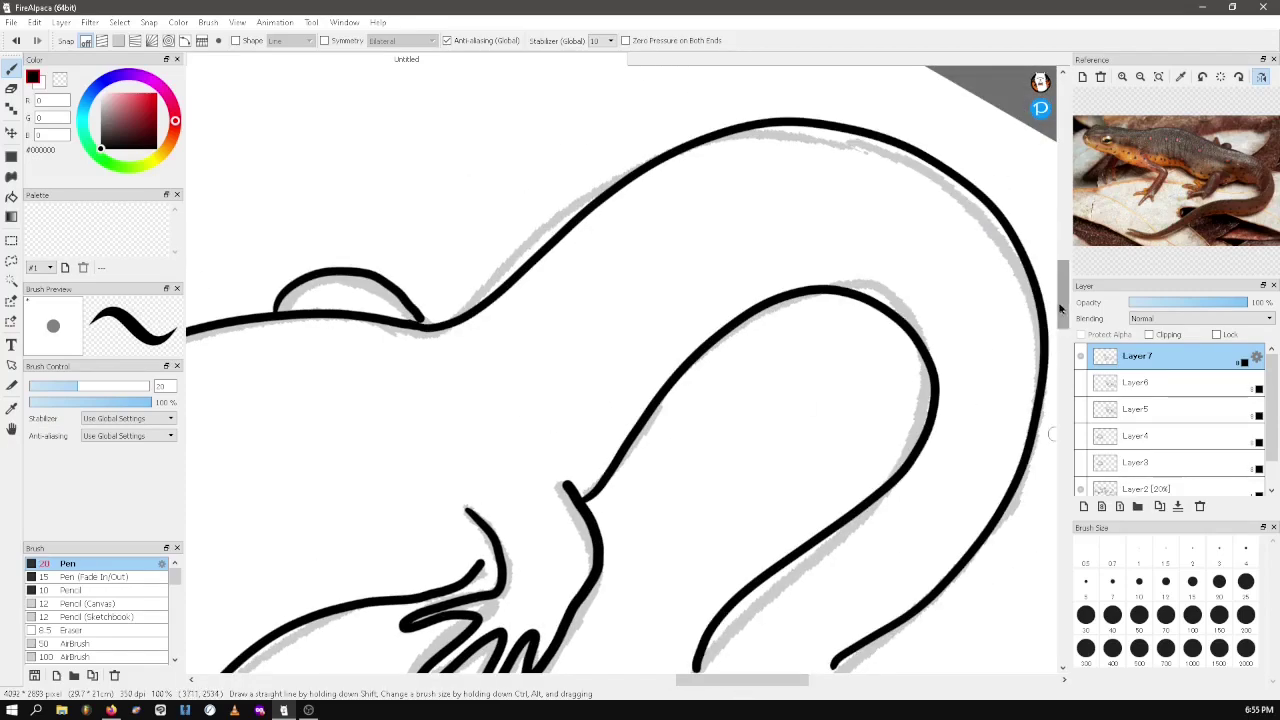
Continue both tail lines down the sketch and close them at the salamander's tail tip
{"action": "left_click_drag", "start_coordinate": [1063, 300], "coordinate": [1044, 360]}
{"action": "left_click_drag", "start_coordinate": [836, 100], "coordinate": [573, 649]}
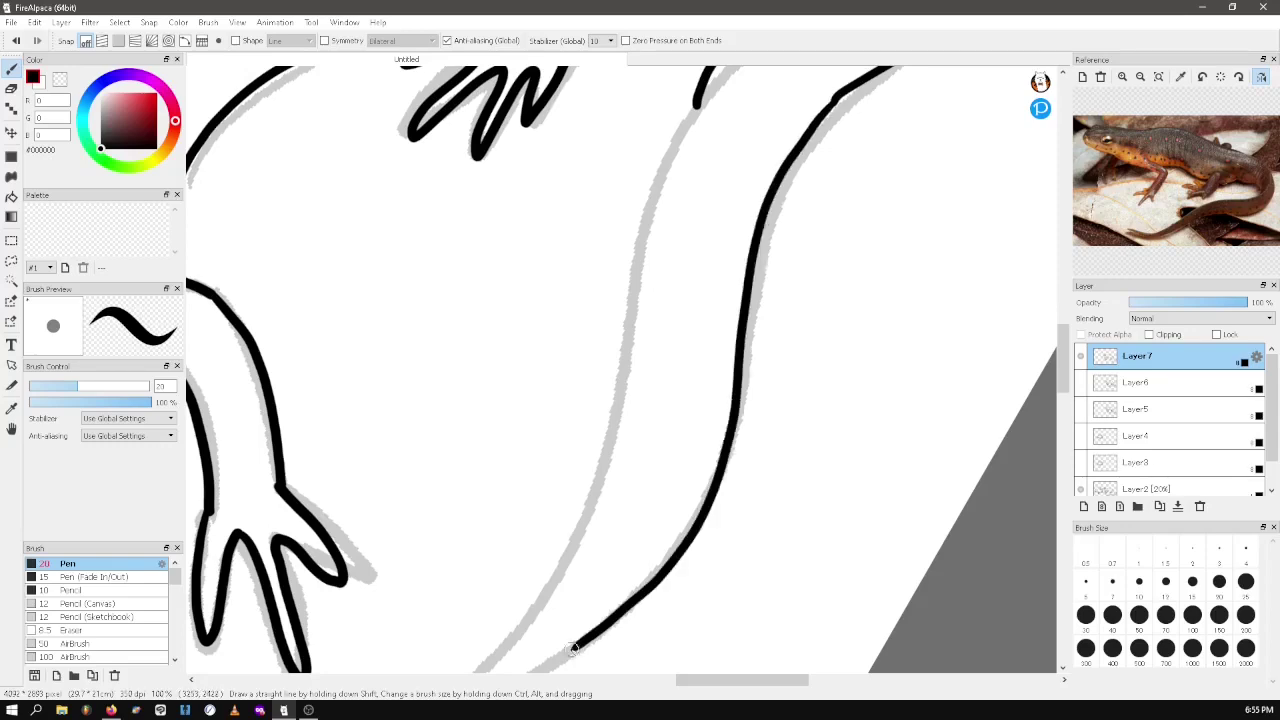
{"action": "left_click_drag", "start_coordinate": [697, 93], "coordinate": [529, 634]}
{"action": "left_click_drag", "start_coordinate": [1059, 368], "coordinate": [1011, 397]}
{"action": "mouse_move", "coordinate": [529, 375]}
{"action": "left_mouse_down"}
{"action": "mouse_move", "coordinate": [451, 461]}
{"action": "mouse_move", "coordinate": [580, 390]}
{"action": "left_mouse_up"}
Ink the toad's mouth, snout and chin line, and its far front foot
{"action": "left_click_drag", "start_coordinate": [689, 683], "coordinate": [546, 684]}
{"action": "scroll", "coordinate": [663, 357], "scroll_direction": "down", "scroll_amount": 3}
{"action": "mouse_move", "coordinate": [597, 368]}
{"action": "left_mouse_down"}
{"action": "mouse_move", "coordinate": [705, 195]}
{"action": "mouse_move", "coordinate": [848, 326]}
{"action": "mouse_move", "coordinate": [800, 510]}
{"action": "left_mouse_up"}
{"action": "mouse_move", "coordinate": [850, 312]}
{"action": "left_mouse_down"}
{"action": "mouse_move", "coordinate": [965, 430]}
{"action": "mouse_move", "coordinate": [835, 455]}
{"action": "left_mouse_up"}
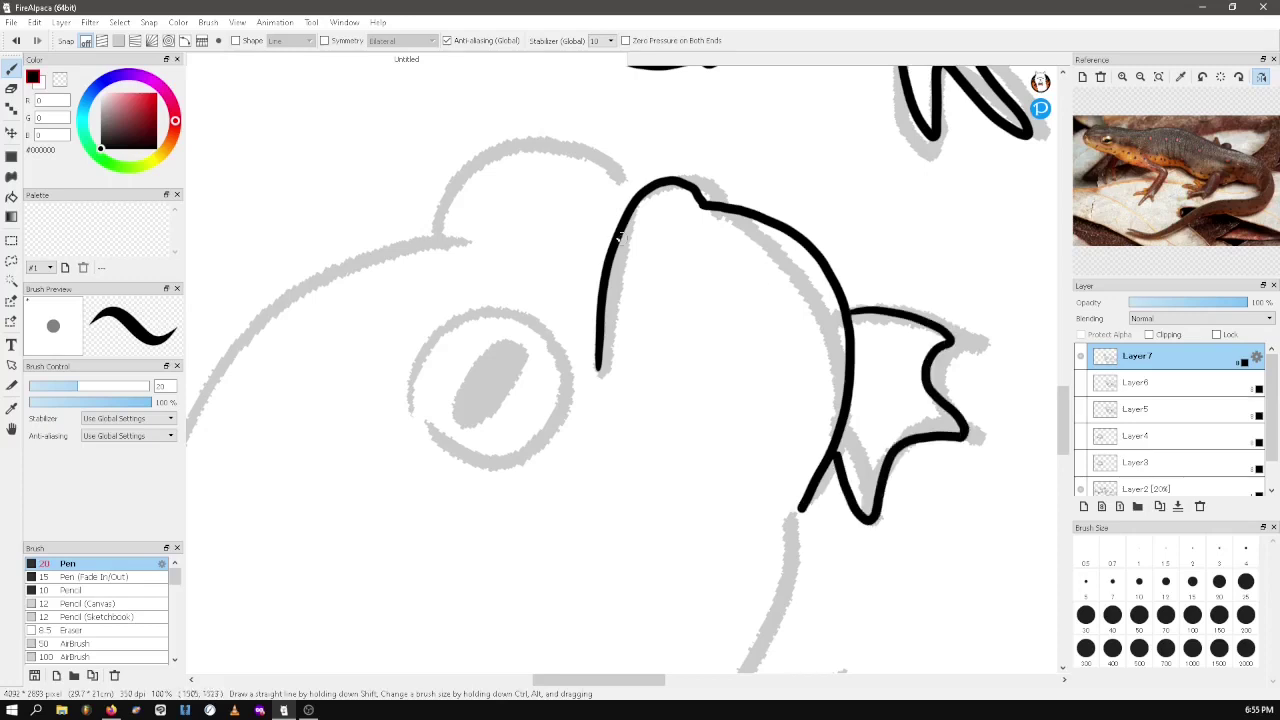
Ink the toad's brow bump, and draw its eye with a filled pupil and surrounding ring
{"action": "mouse_move", "coordinate": [430, 234]}
{"action": "left_mouse_down"}
{"action": "mouse_move", "coordinate": [605, 175]}
{"action": "mouse_move", "coordinate": [684, 182]}
{"action": "left_mouse_up"}
{"action": "mouse_move", "coordinate": [512, 342]}
{"action": "left_mouse_down"}
{"action": "mouse_move", "coordinate": [467, 412]}
{"action": "mouse_move", "coordinate": [517, 360]}
{"action": "left_mouse_up"}
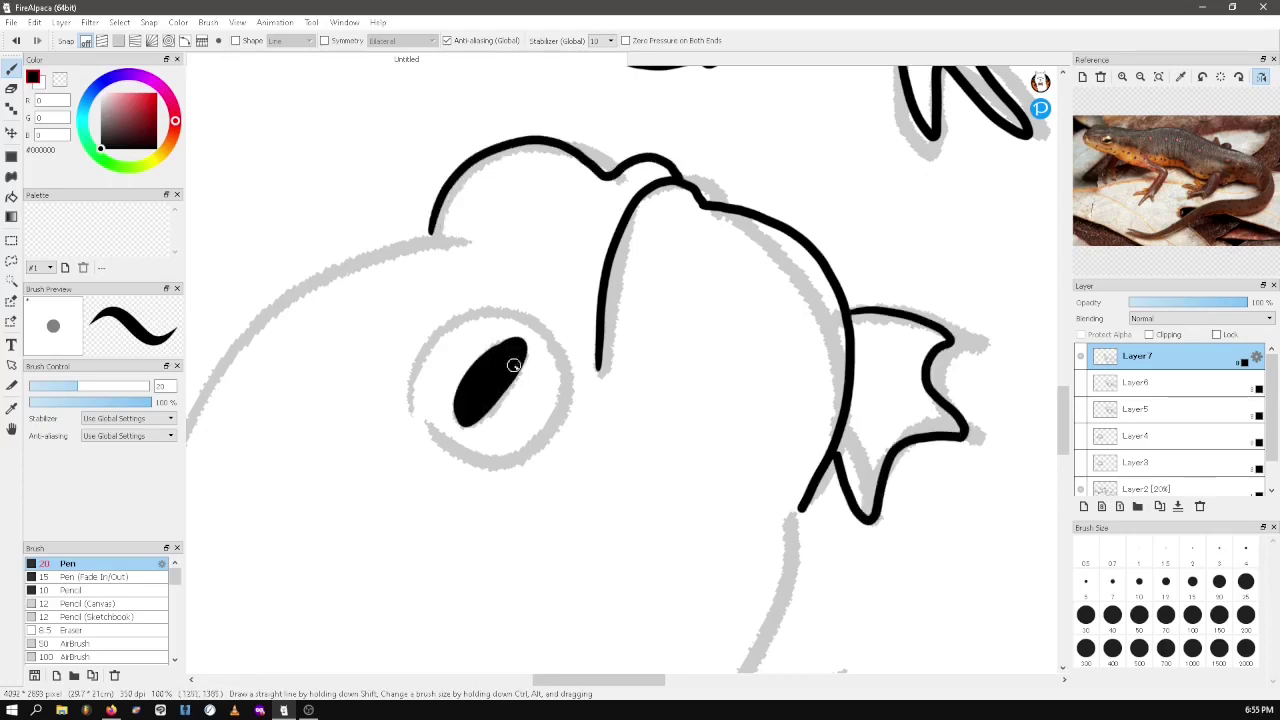
{"action": "mouse_move", "coordinate": [413, 408]}
{"action": "left_mouse_down"}
{"action": "mouse_move", "coordinate": [540, 428]}
{"action": "mouse_move", "coordinate": [416, 406]}
{"action": "left_mouse_up"}
Ink the toad's belly line down to the near front leg, and outline that leg and its foot
{"action": "scroll", "coordinate": [480, 420], "scroll_direction": "down", "scroll_amount": 5}
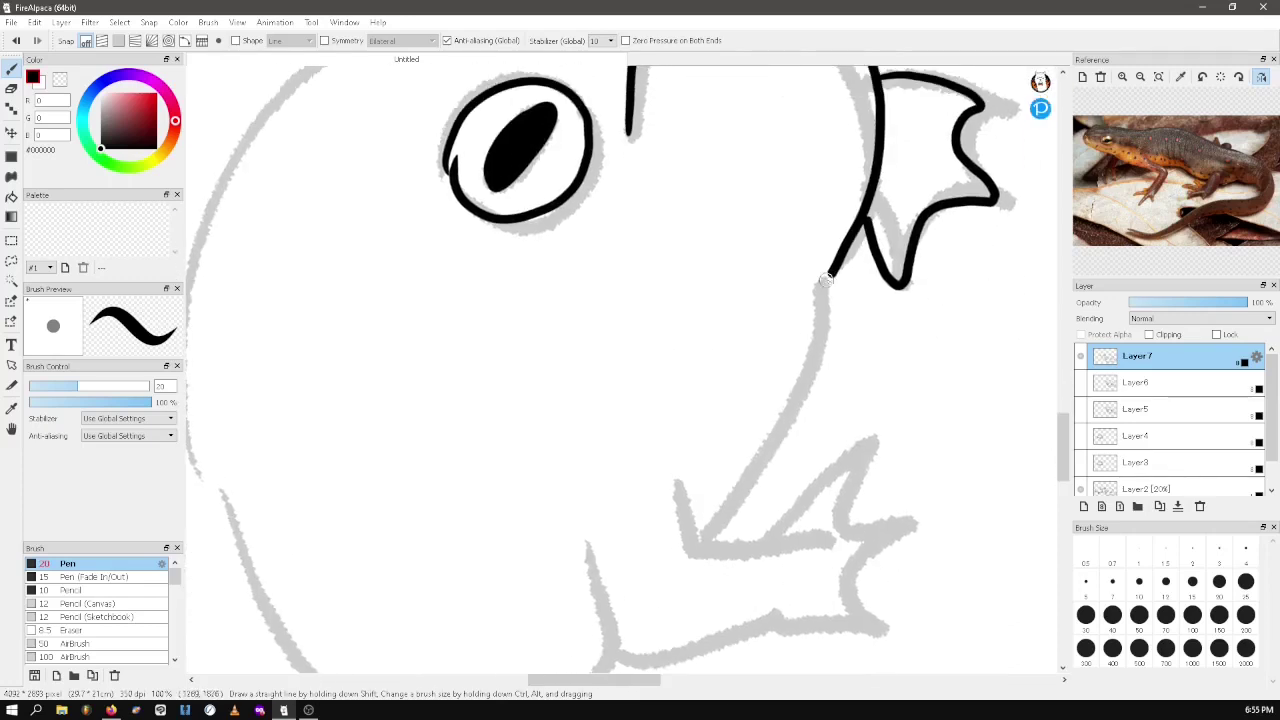
{"action": "left_click_drag", "start_coordinate": [830, 272], "coordinate": [707, 530]}
{"action": "mouse_move", "coordinate": [681, 480]}
{"action": "left_mouse_down"}
{"action": "mouse_move", "coordinate": [892, 519]}
{"action": "mouse_move", "coordinate": [720, 625]}
{"action": "mouse_move", "coordinate": [597, 550]}
{"action": "left_mouse_up"}
Ink the toad's rounded back from the brow to the rump, and finish its hind leg and underside
{"action": "left_click_drag", "start_coordinate": [1063, 435], "coordinate": [1063, 416]}
{"action": "left_click_drag", "start_coordinate": [590, 679], "coordinate": [564, 679]}
{"action": "mouse_move", "coordinate": [630, 177]}
{"action": "left_mouse_down"}
{"action": "mouse_move", "coordinate": [380, 432]}
{"action": "mouse_move", "coordinate": [380, 661]}
{"action": "left_mouse_up"}
{"action": "left_click_drag", "start_coordinate": [1066, 383], "coordinate": [1066, 445]}
{"action": "mouse_move", "coordinate": [357, 68]}
{"action": "left_mouse_down"}
{"action": "mouse_move", "coordinate": [380, 195]}
{"action": "mouse_move", "coordinate": [490, 412]}
{"action": "mouse_move", "coordinate": [640, 578]}
{"action": "mouse_move", "coordinate": [651, 480]}
{"action": "mouse_move", "coordinate": [782, 360]}
{"action": "left_mouse_up"}
Release the canvas rotation and fit the whole page to the window
{"action": "left_click", "coordinate": [237, 22]}
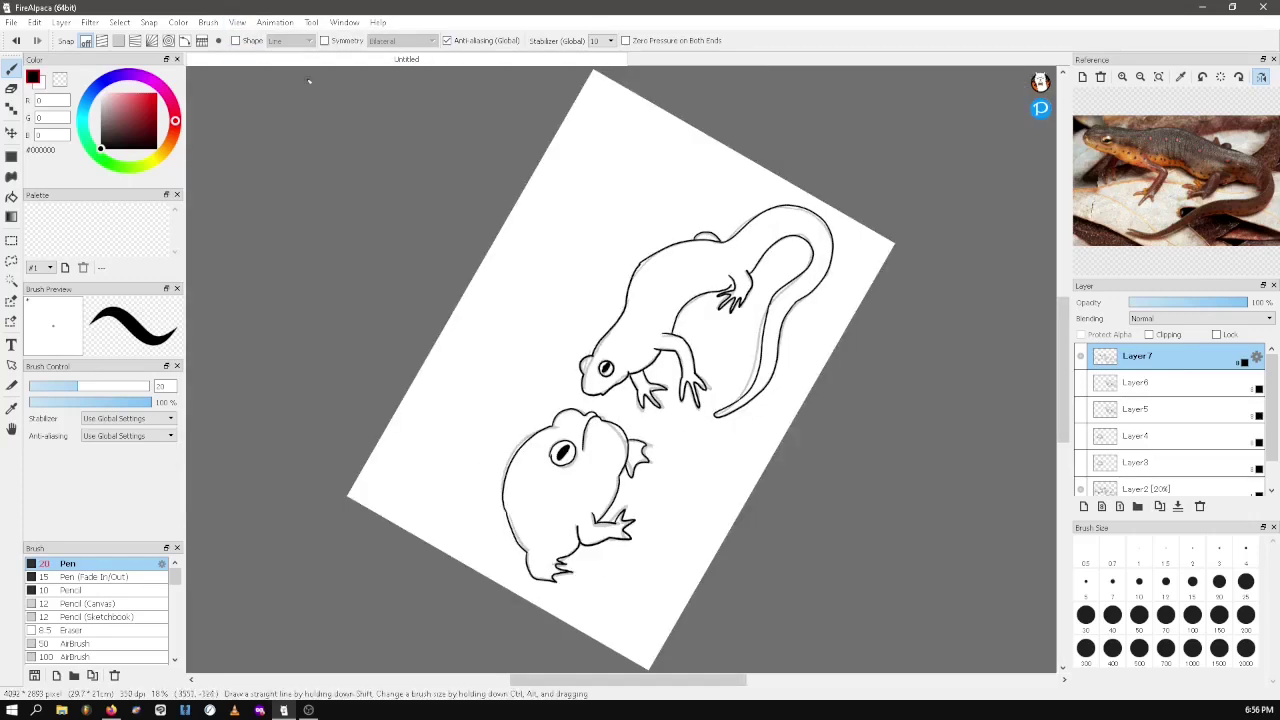
{"action": "left_click", "coordinate": [282, 67]}
{"action": "left_click", "coordinate": [238, 22]}
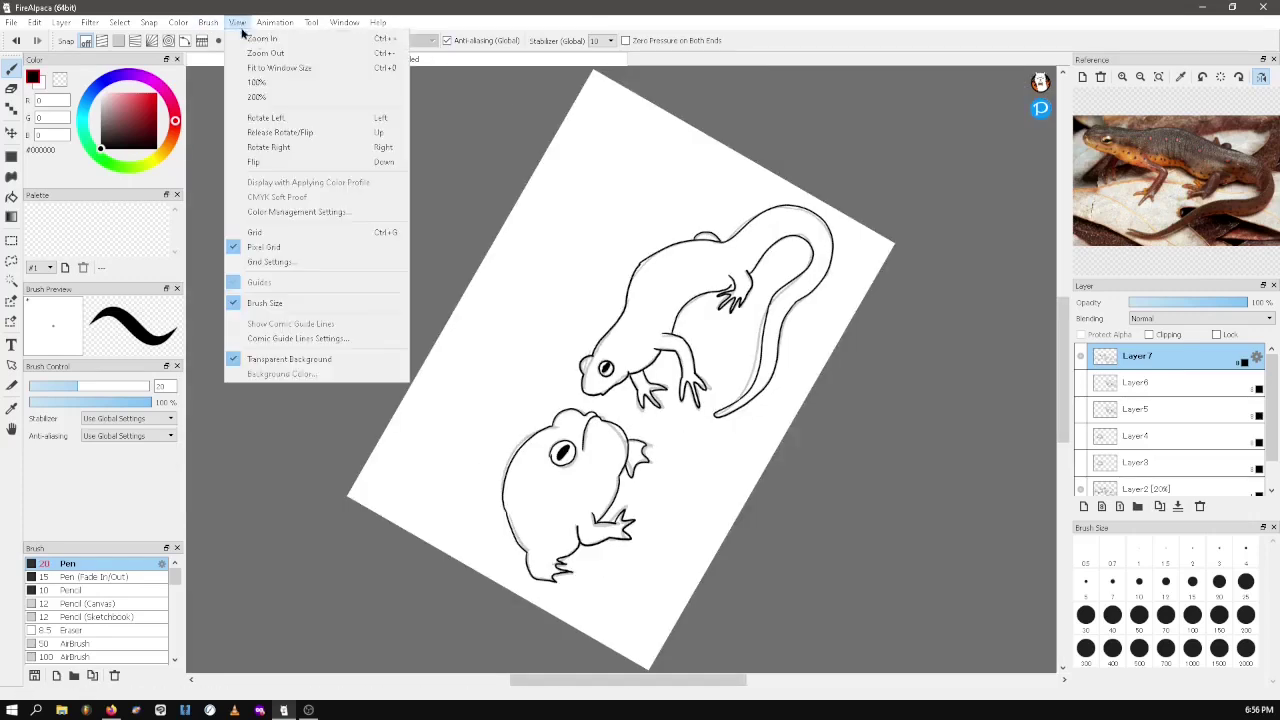
{"action": "left_click", "coordinate": [321, 131]}
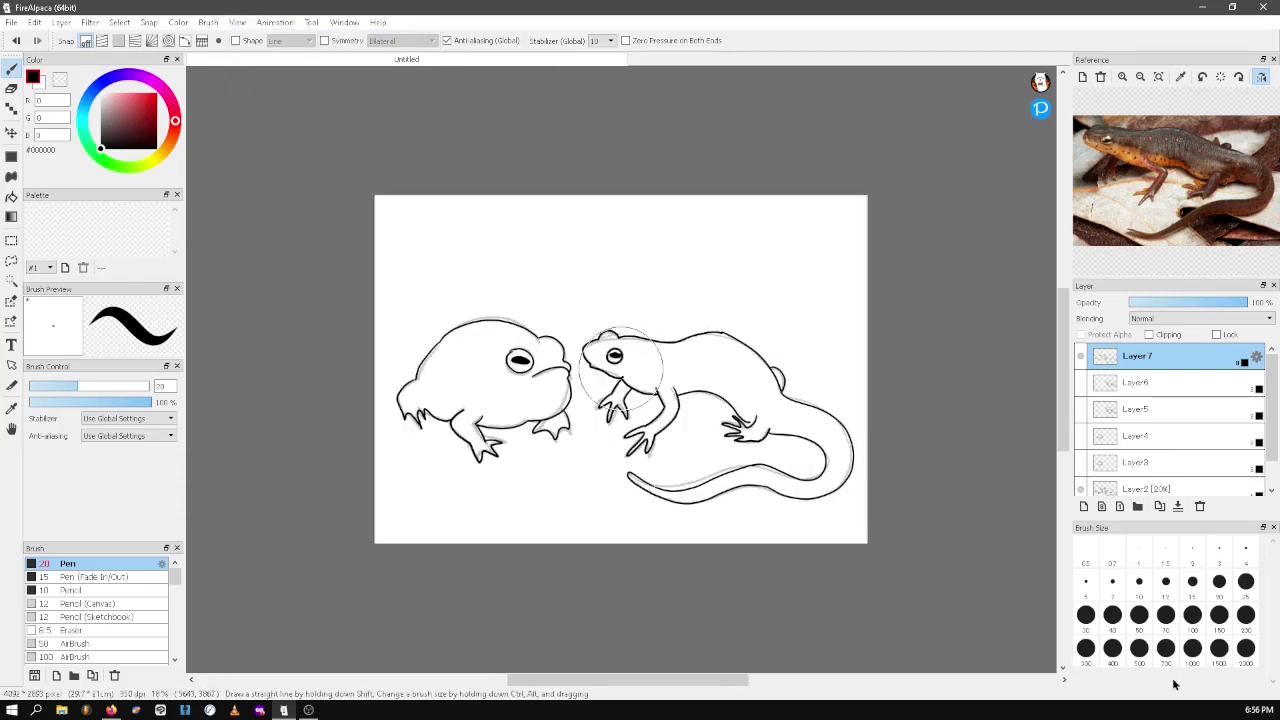
{"action": "left_click", "coordinate": [237, 22]}
{"action": "left_click", "coordinate": [282, 67]}
Hide the line art on Layer7 and add a new 8bpp layer above it
{"action": "left_click", "coordinate": [1080, 358]}
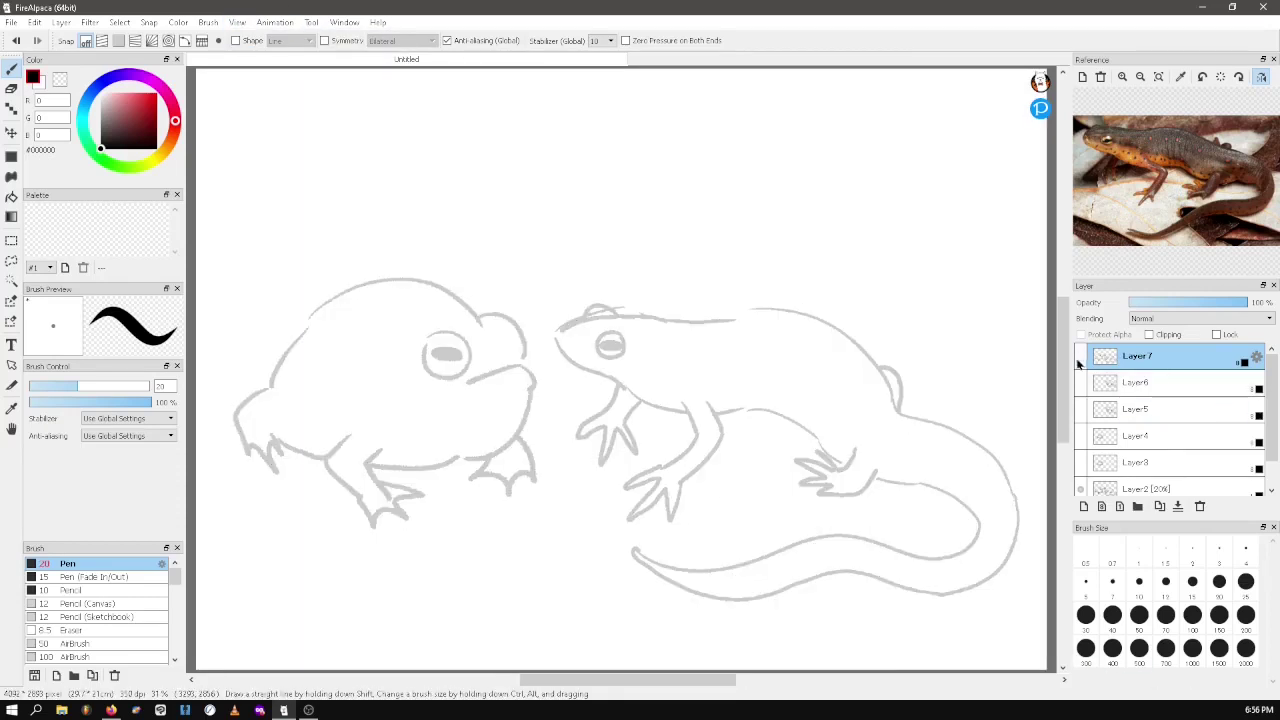
{"action": "left_click", "coordinate": [1109, 505]}
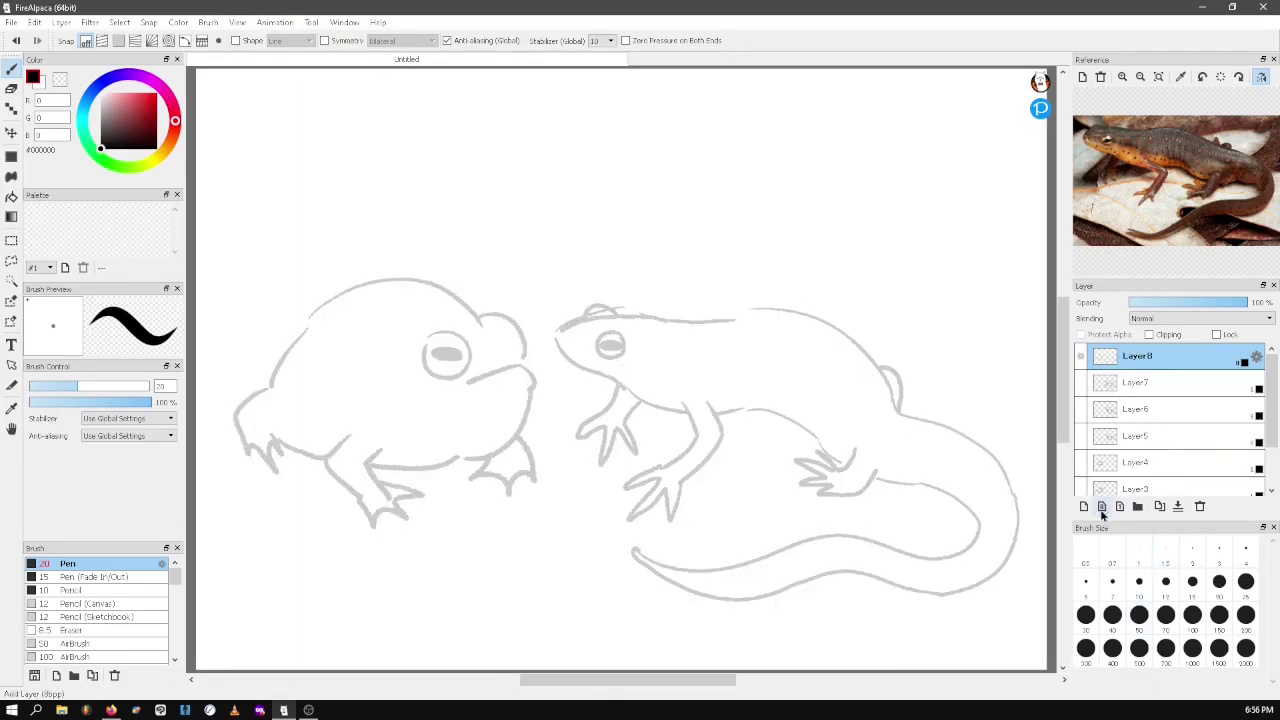
Rotate the canvas view steeply clockwise and zoom in to 50% around the salamander's head
{"action": "left_click", "coordinate": [237, 22]}
{"action": "left_click", "coordinate": [349, 147]}
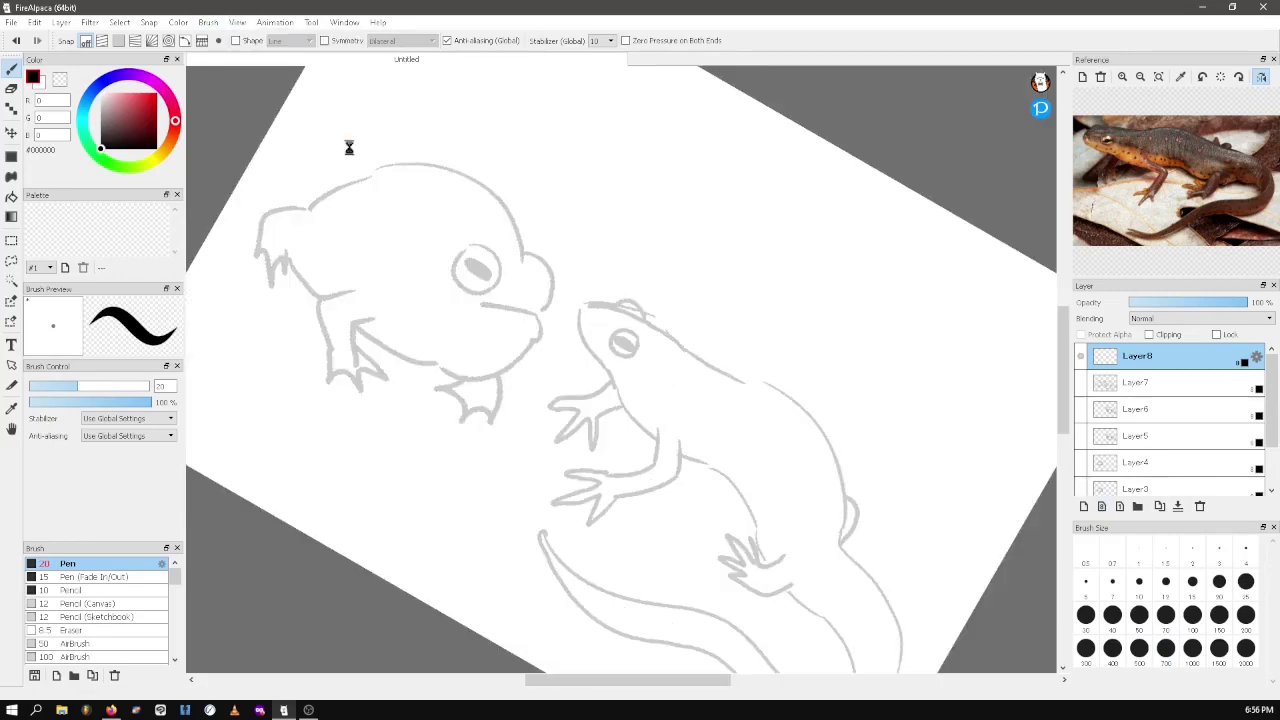
{"action": "left_click", "coordinate": [237, 22]}
{"action": "left_click", "coordinate": [383, 150]}
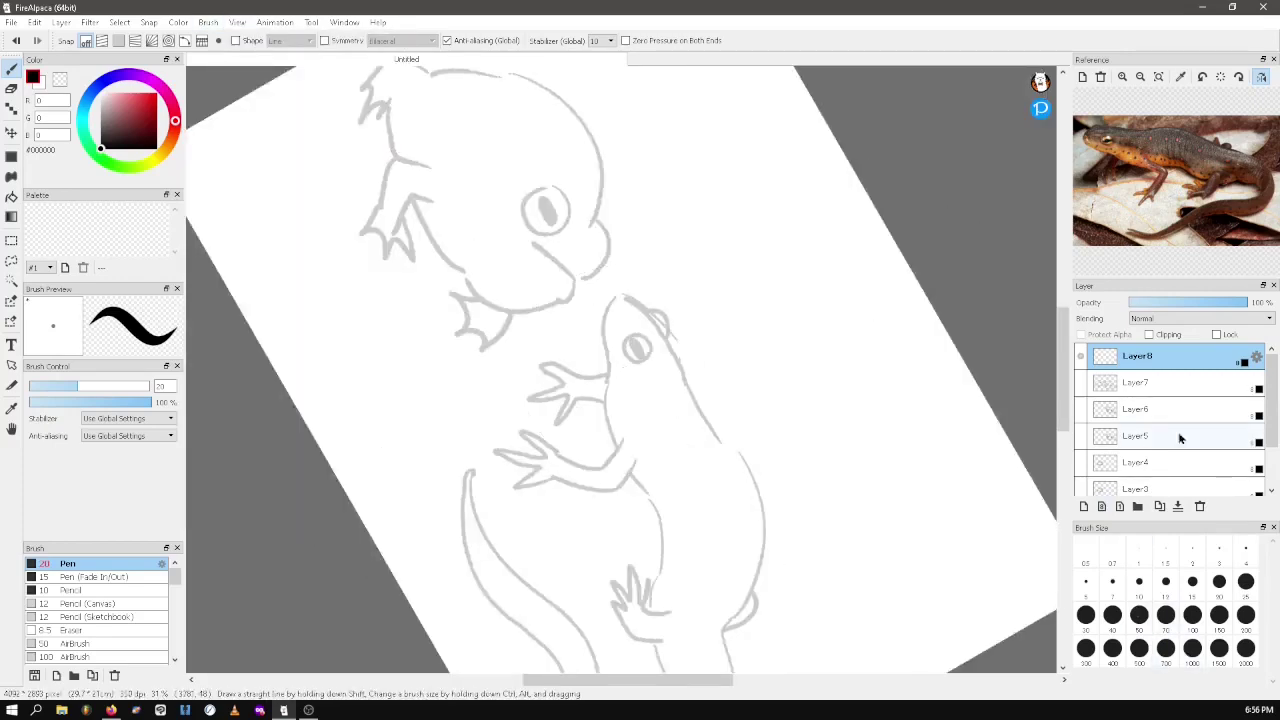
{"action": "left_click", "coordinate": [237, 22]}
{"action": "left_click", "coordinate": [300, 147]}
{"action": "left_click", "coordinate": [237, 22]}
{"action": "left_click", "coordinate": [245, 39]}
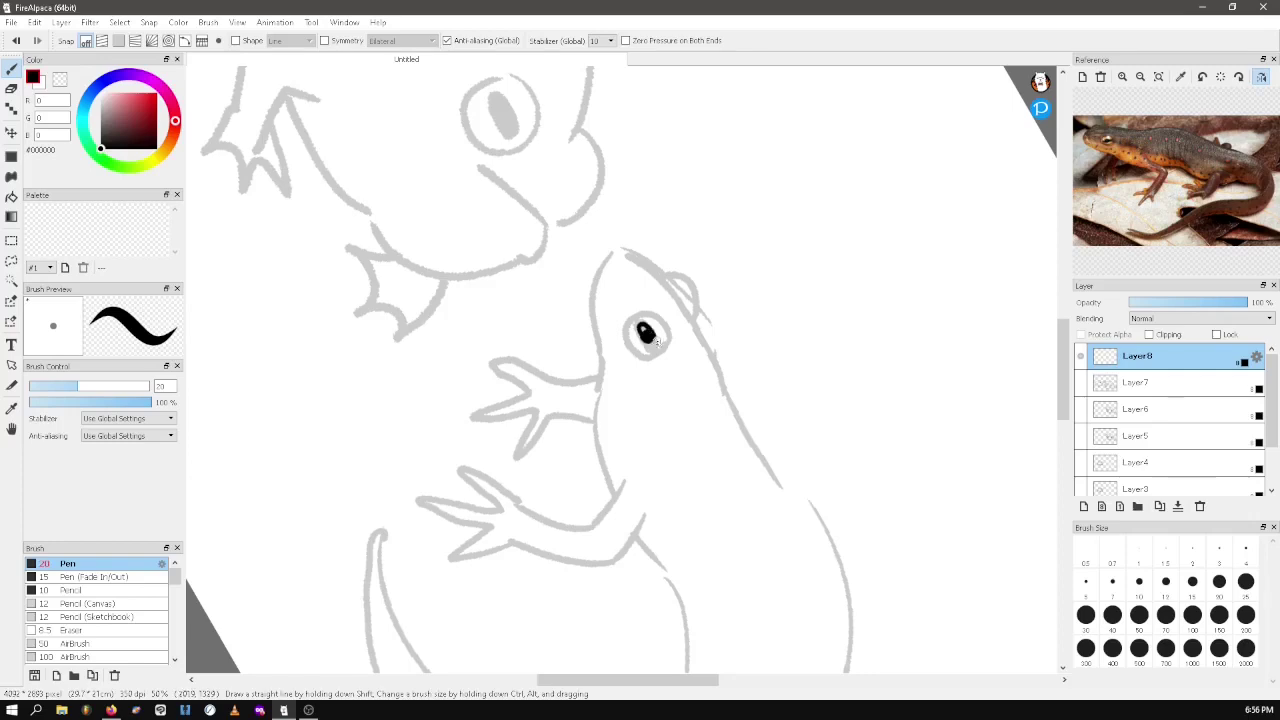
Ink the salamander's eyes, head outline, front feet and upper back on the new layer
{"action": "left_click_drag", "start_coordinate": [664, 345], "coordinate": [664, 330]}
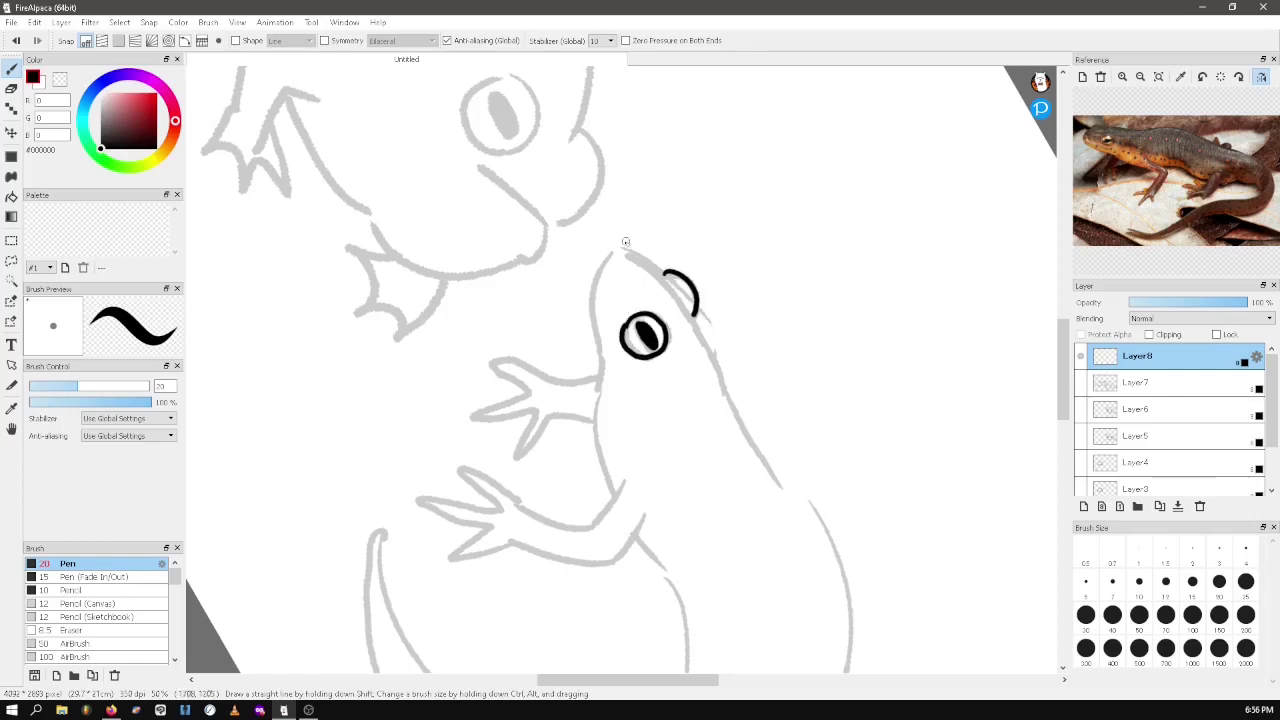
{"action": "mouse_move", "coordinate": [615, 248]}
{"action": "left_mouse_down"}
{"action": "mouse_move", "coordinate": [584, 311]}
{"action": "mouse_move", "coordinate": [597, 385]}
{"action": "left_mouse_up"}
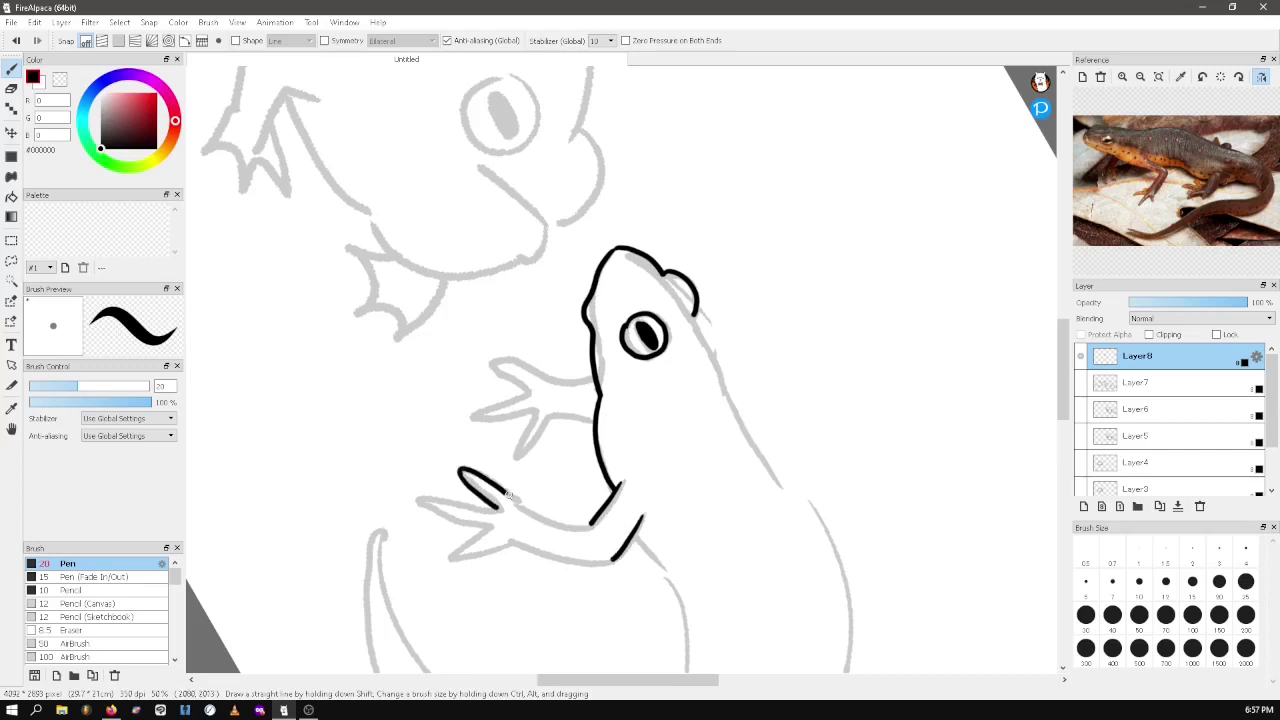
{"action": "mouse_move", "coordinate": [450, 563]}
{"action": "left_mouse_down"}
{"action": "mouse_move", "coordinate": [481, 527]}
{"action": "mouse_move", "coordinate": [437, 506]}
{"action": "left_mouse_up"}
{"action": "mouse_move", "coordinate": [531, 411]}
{"action": "left_mouse_down"}
{"action": "mouse_move", "coordinate": [470, 419]}
{"action": "mouse_move", "coordinate": [493, 355]}
{"action": "mouse_move", "coordinate": [594, 378]}
{"action": "left_mouse_up"}
{"action": "left_click_drag", "start_coordinate": [694, 318], "coordinate": [818, 517]}
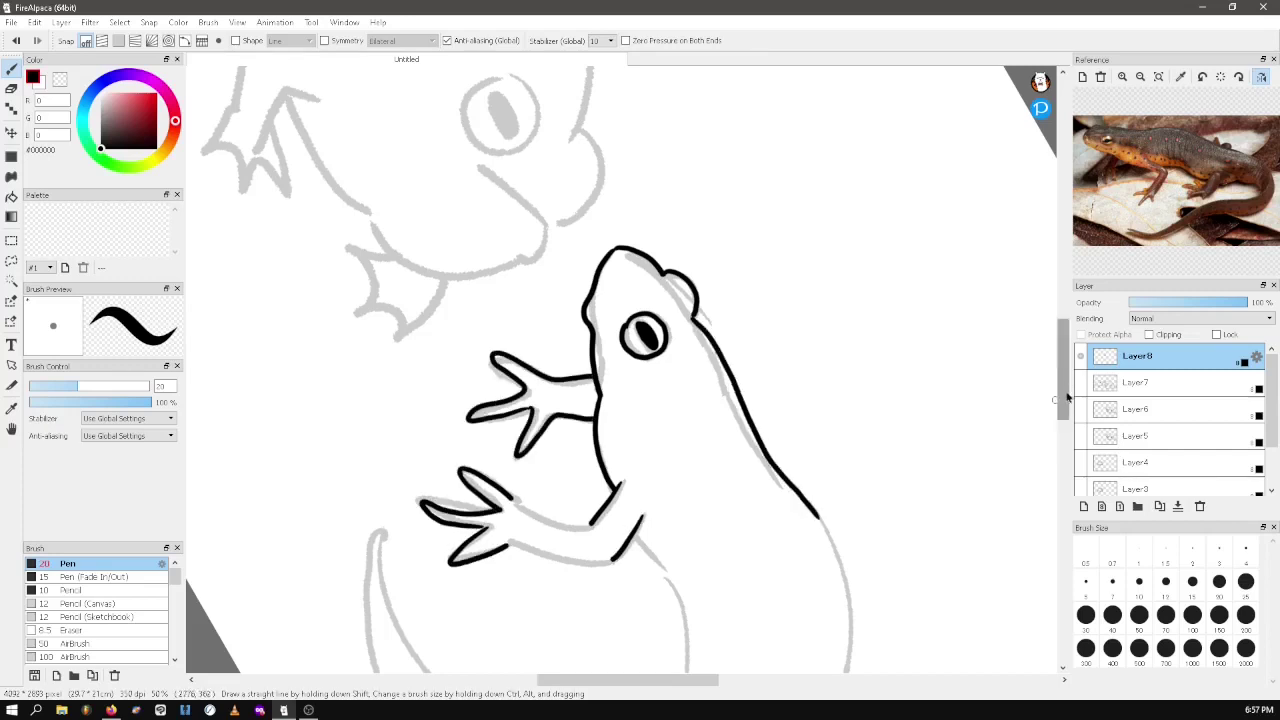
Ink the salamander's near front leg between foot and body, and its belly line down to the hind foot
{"action": "left_click_drag", "start_coordinate": [1064, 394], "coordinate": [1064, 427]}
{"action": "left_click_drag", "start_coordinate": [514, 298], "coordinate": [589, 325]}
{"action": "mouse_move", "coordinate": [509, 342]}
{"action": "left_mouse_down"}
{"action": "mouse_move", "coordinate": [669, 383]}
{"action": "mouse_move", "coordinate": [674, 514]}
{"action": "left_mouse_up"}
Ink the salamander's lower back to the hips, the far hind-leg bump and the hind foot
{"action": "left_click_drag", "start_coordinate": [818, 318], "coordinate": [792, 607]}
{"action": "left_click_drag", "start_coordinate": [829, 523], "coordinate": [796, 582]}
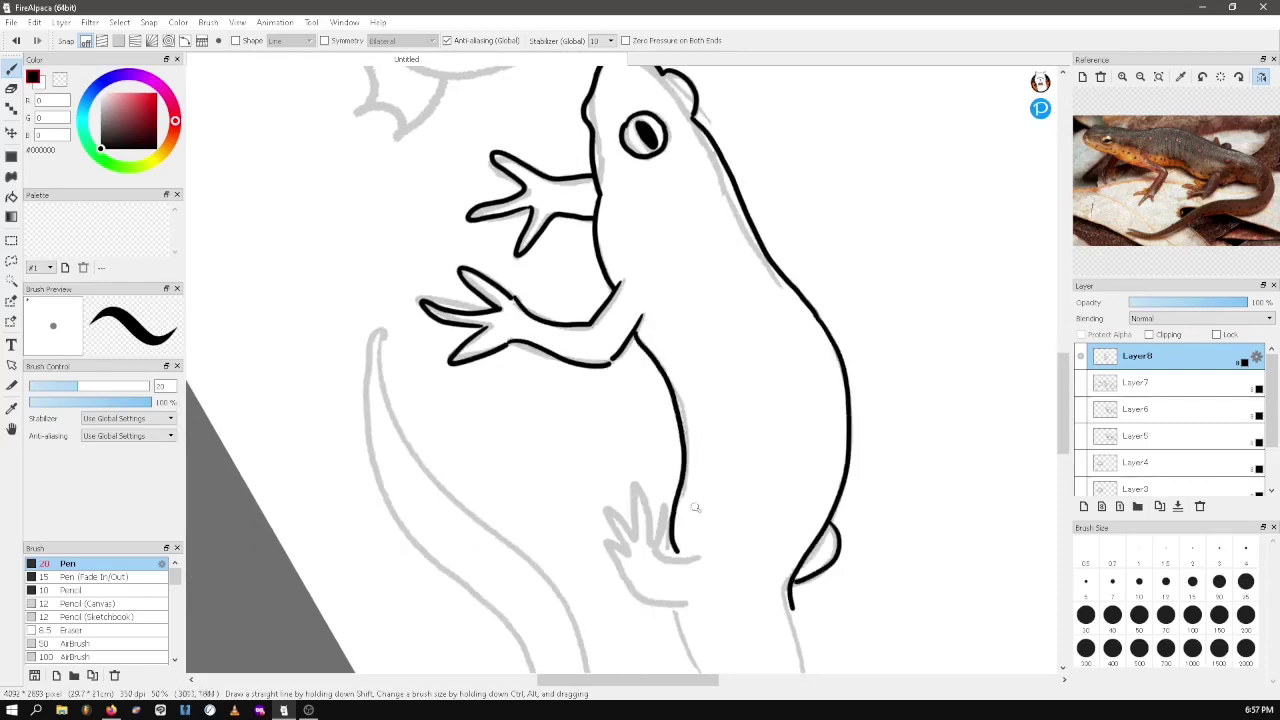
{"action": "mouse_move", "coordinate": [695, 558]}
{"action": "left_mouse_down"}
{"action": "mouse_move", "coordinate": [630, 499]}
{"action": "mouse_move", "coordinate": [627, 570]}
{"action": "mouse_move", "coordinate": [690, 601]}
{"action": "left_mouse_up"}
{"action": "scroll", "coordinate": [1049, 435], "scroll_direction": "down", "scroll_amount": 6}
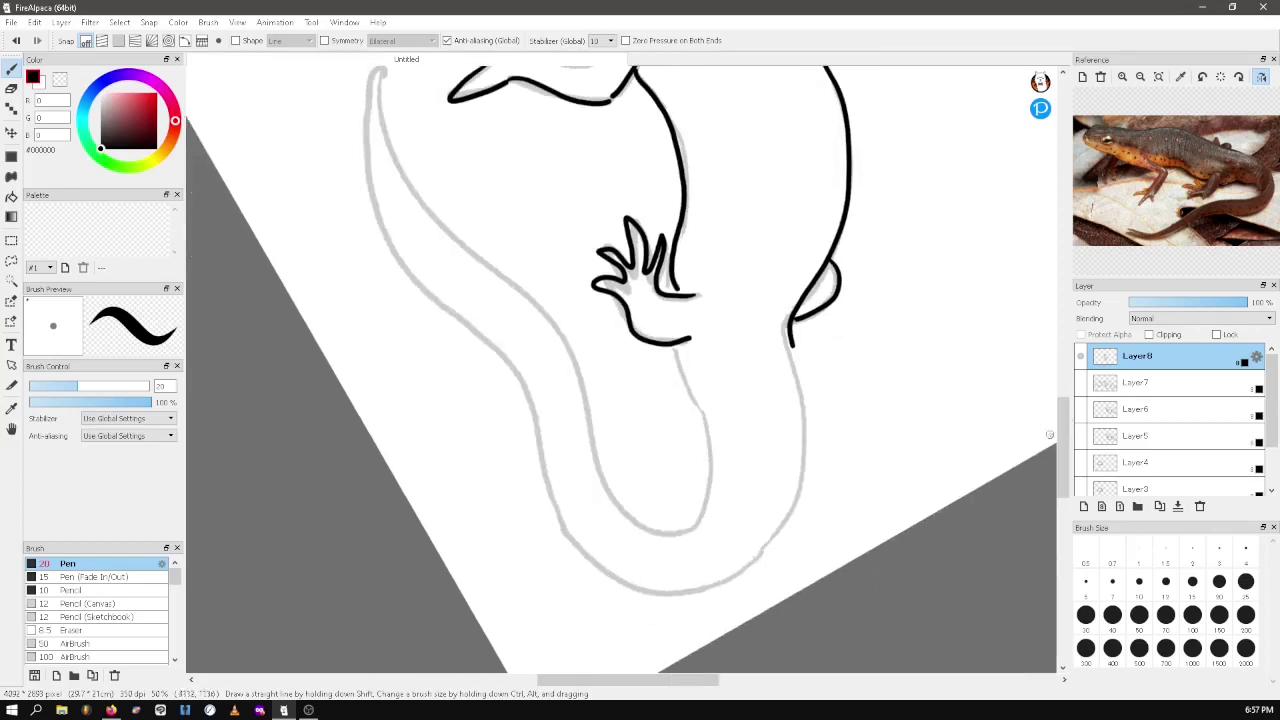
Ink the salamander's tail, and the toad's eye, mouth and far-eye bulge
{"action": "mouse_move", "coordinate": [690, 387]}
{"action": "left_mouse_down"}
{"action": "mouse_move", "coordinate": [596, 468]}
{"action": "mouse_move", "coordinate": [378, 84]}
{"action": "mouse_move", "coordinate": [475, 342]}
{"action": "mouse_move", "coordinate": [763, 552]}
{"action": "mouse_move", "coordinate": [800, 345]}
{"action": "left_mouse_up"}
{"action": "scroll", "coordinate": [1056, 331], "scroll_direction": "up", "scroll_amount": 14}
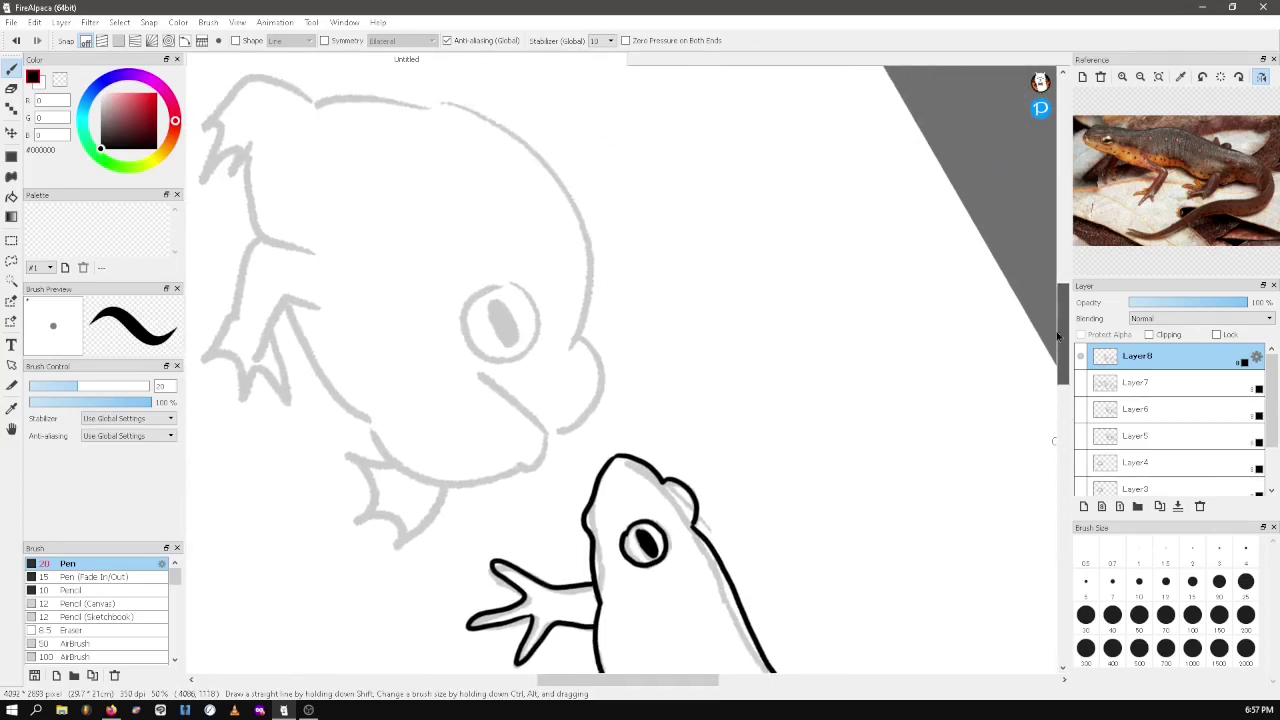
{"action": "mouse_move", "coordinate": [489, 330]}
{"action": "left_mouse_down"}
{"action": "mouse_move", "coordinate": [493, 306]}
{"action": "mouse_move", "coordinate": [505, 345]}
{"action": "mouse_move", "coordinate": [532, 292]}
{"action": "mouse_move", "coordinate": [462, 340]}
{"action": "left_mouse_up"}
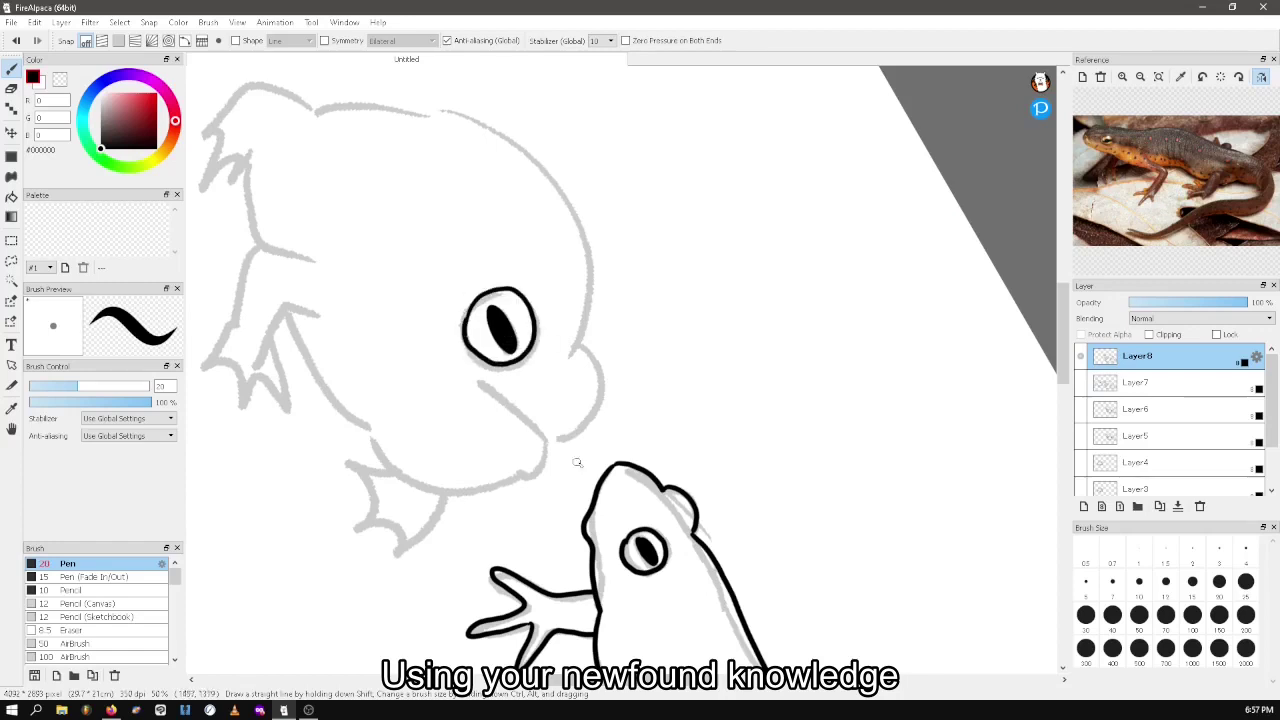
{"action": "mouse_move", "coordinate": [482, 383]}
{"action": "left_mouse_down"}
{"action": "mouse_move", "coordinate": [548, 455]}
{"action": "mouse_move", "coordinate": [577, 345]}
{"action": "left_mouse_up"}
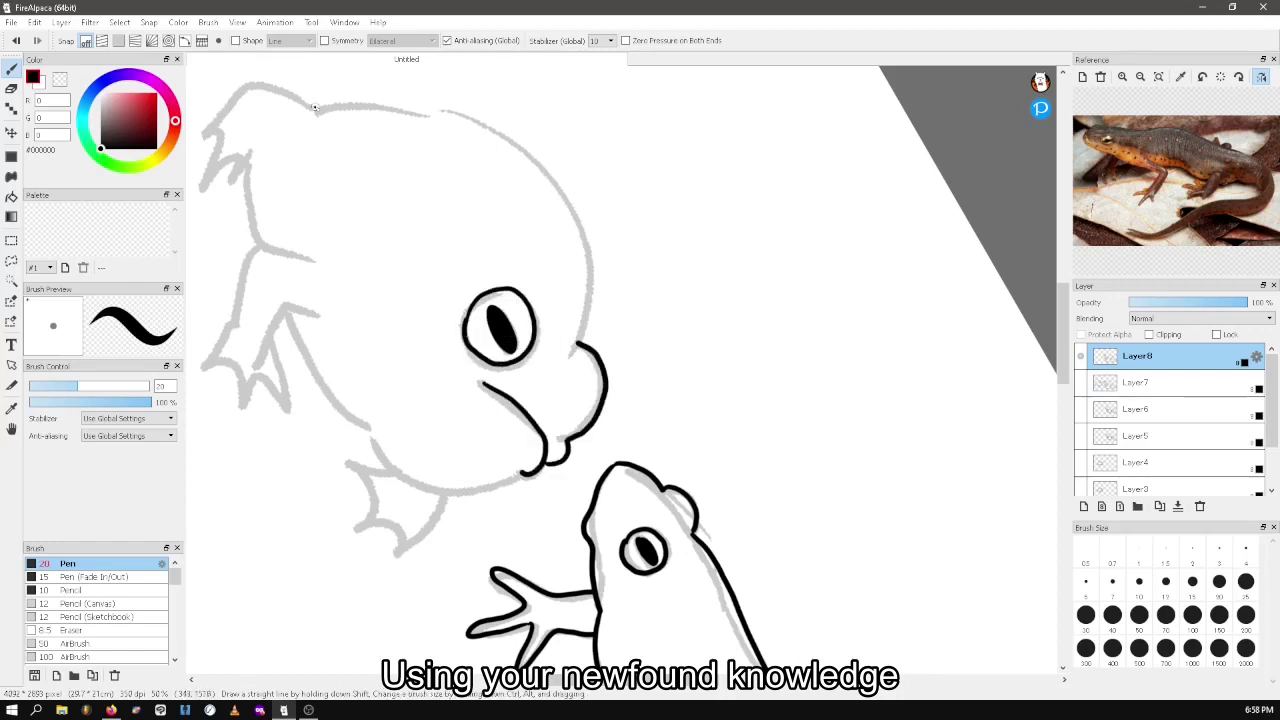
Ink the toad's back, belly, front feet and hind leg to complete its outline
{"action": "mouse_move", "coordinate": [314, 105]}
{"action": "left_mouse_down"}
{"action": "mouse_move", "coordinate": [590, 290]}
{"action": "mouse_move", "coordinate": [579, 343]}
{"action": "left_mouse_up"}
{"action": "mouse_move", "coordinate": [372, 437]}
{"action": "left_mouse_down"}
{"action": "mouse_move", "coordinate": [500, 482]}
{"action": "mouse_move", "coordinate": [526, 475]}
{"action": "left_mouse_up"}
{"action": "left_click_drag", "start_coordinate": [340, 462], "coordinate": [450, 495]}
{"action": "mouse_move", "coordinate": [372, 437]}
{"action": "left_mouse_down"}
{"action": "mouse_move", "coordinate": [295, 341]}
{"action": "mouse_move", "coordinate": [318, 316]}
{"action": "mouse_move", "coordinate": [202, 372]}
{"action": "mouse_move", "coordinate": [252, 248]}
{"action": "mouse_move", "coordinate": [254, 158]}
{"action": "mouse_move", "coordinate": [208, 120]}
{"action": "mouse_move", "coordinate": [316, 105]}
{"action": "left_mouse_up"}
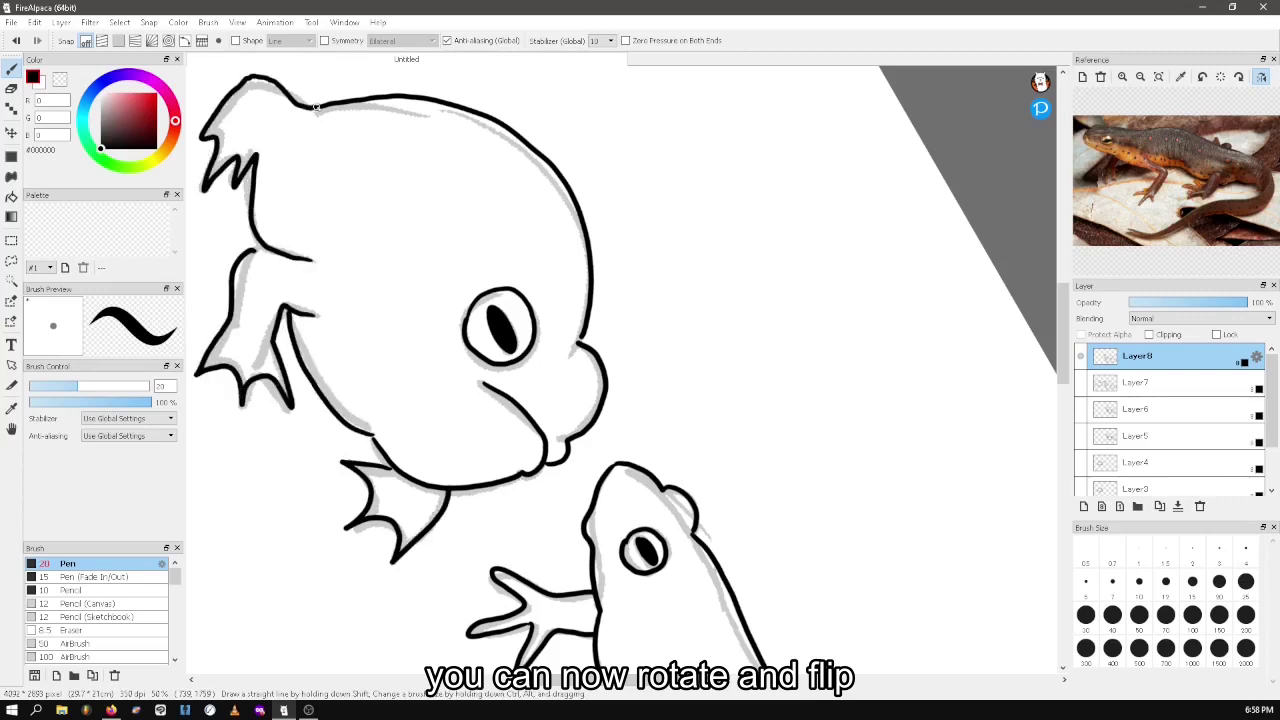
Reset the canvas rotation, fit the whole drawing to the window and hide the finished ink on Layer8
{"action": "left_click", "coordinate": [237, 22]}
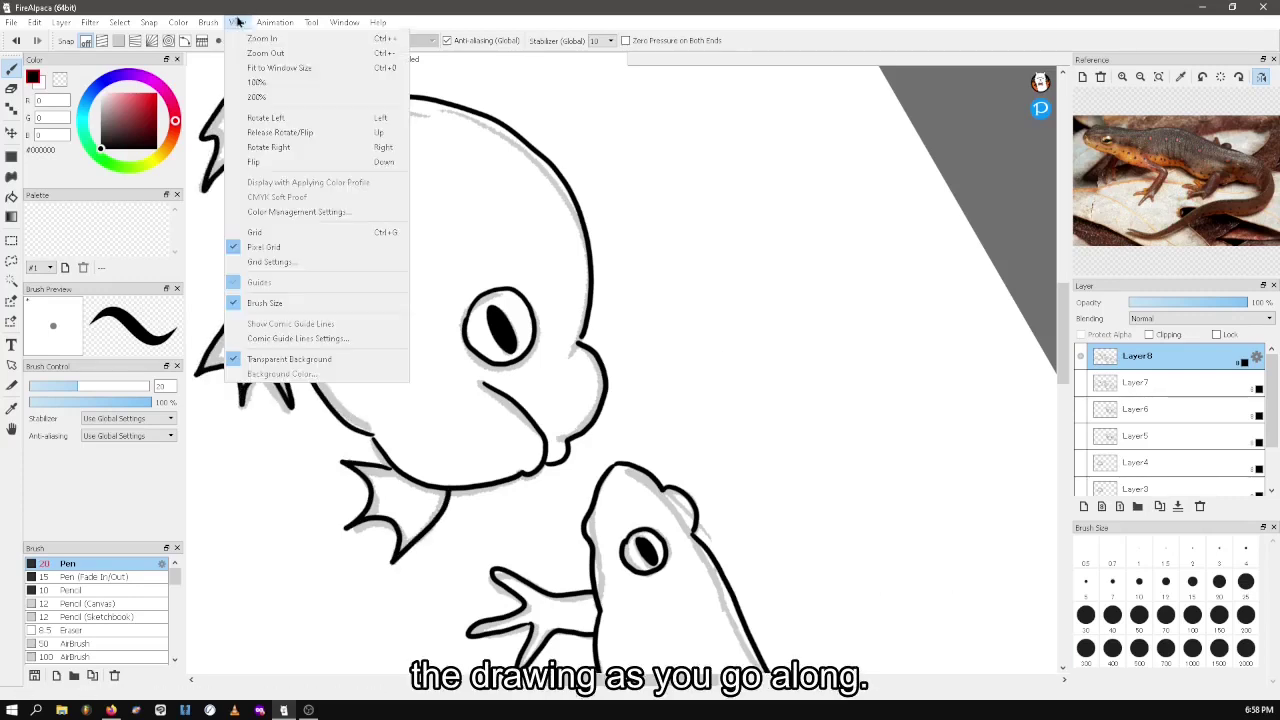
{"action": "left_click", "coordinate": [317, 134]}
{"action": "left_click", "coordinate": [237, 22]}
{"action": "left_click", "coordinate": [323, 69]}
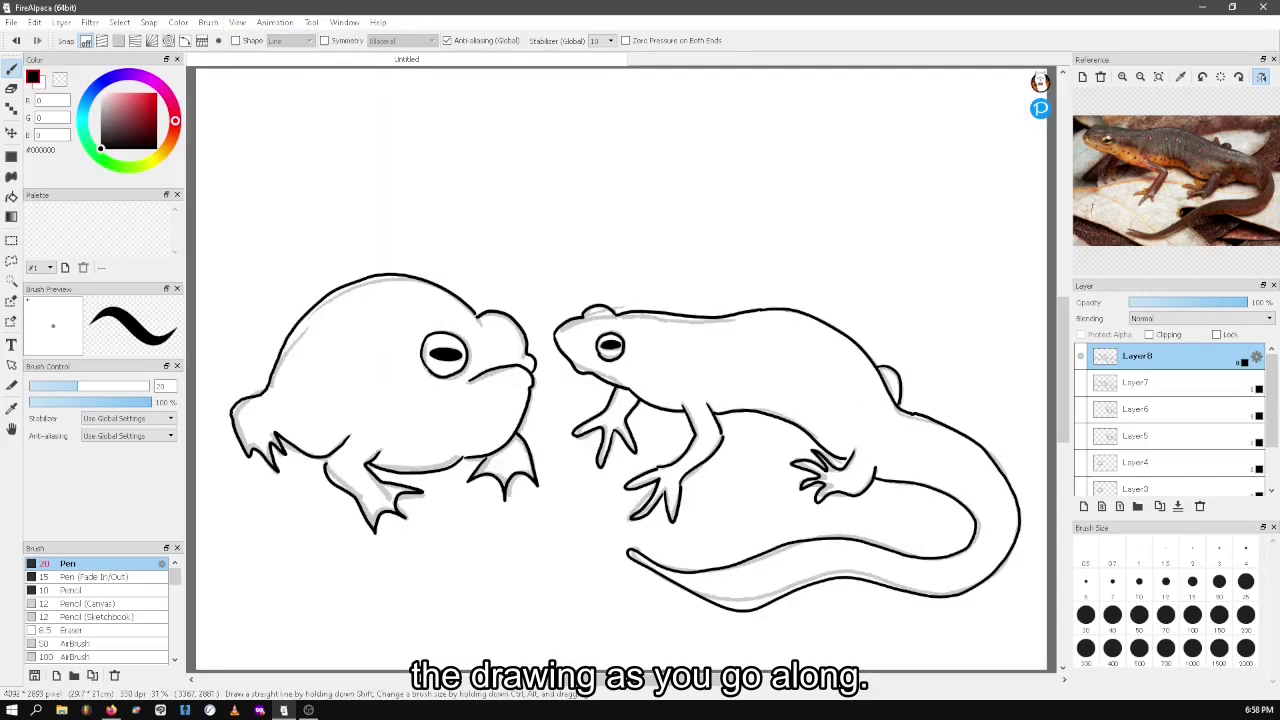
{"action": "left_click", "coordinate": [1082, 356]}
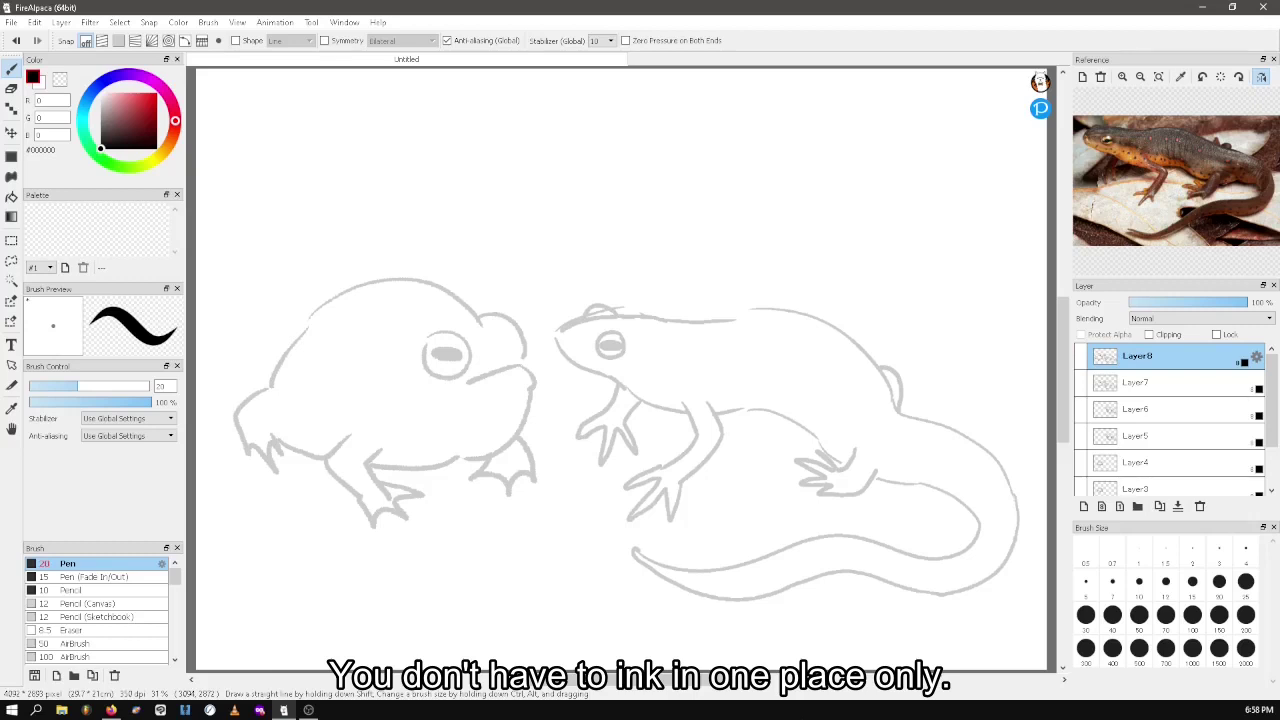
Zoom in to 66% on the toad and prepare a new top layer with a pen size of 25
{"action": "left_click_drag", "start_coordinate": [694, 681], "coordinate": [648, 681]}
{"action": "left_click", "coordinate": [240, 24]}
{"action": "left_click", "coordinate": [247, 39]}
{"action": "left_click", "coordinate": [239, 22]}
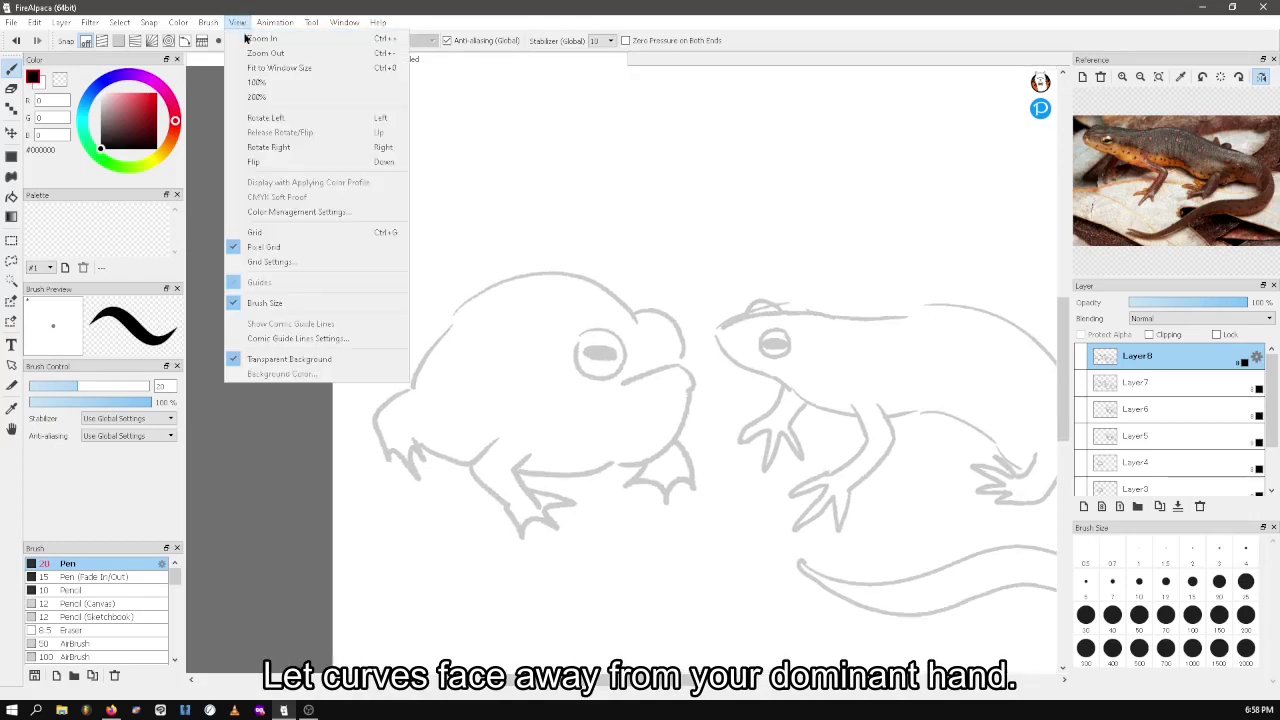
{"action": "left_click", "coordinate": [244, 38]}
{"action": "left_click", "coordinate": [238, 22]}
{"action": "left_click", "coordinate": [243, 37]}
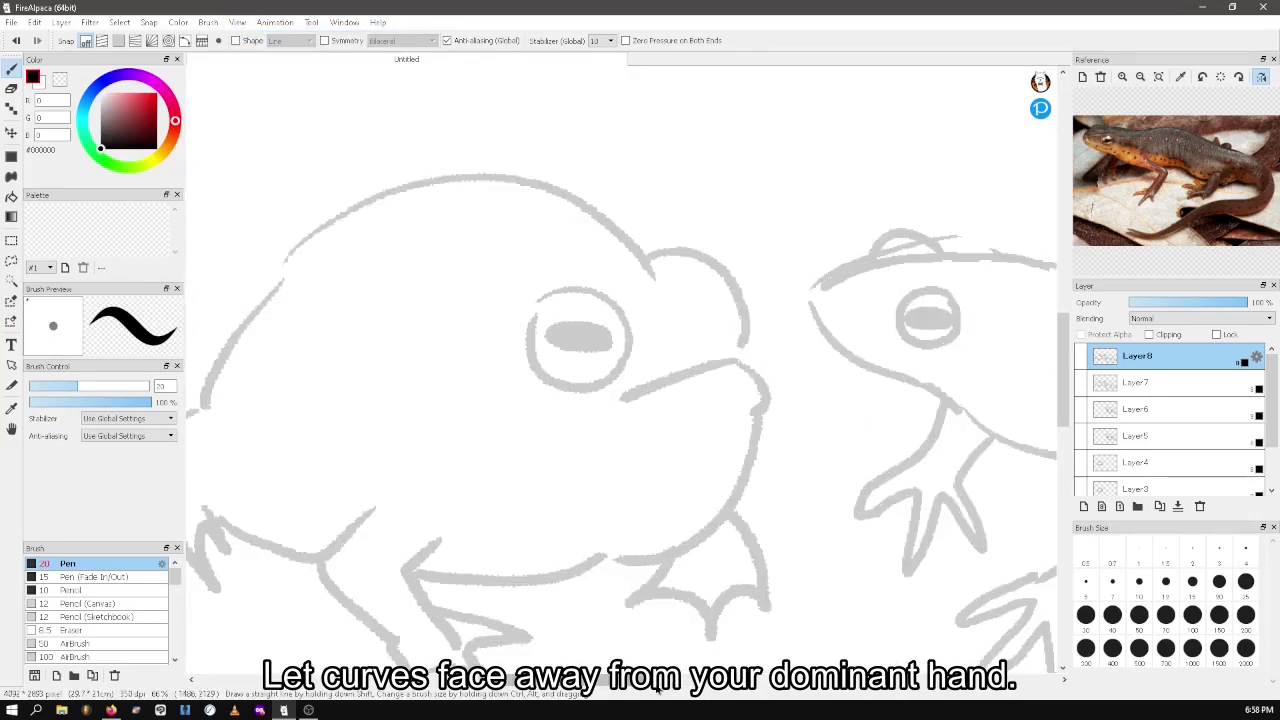
{"action": "scroll", "coordinate": [603, 680], "scroll_direction": "left", "scroll_amount": 2}
{"action": "left_click_drag", "start_coordinate": [1063, 411], "coordinate": [1064, 420]}
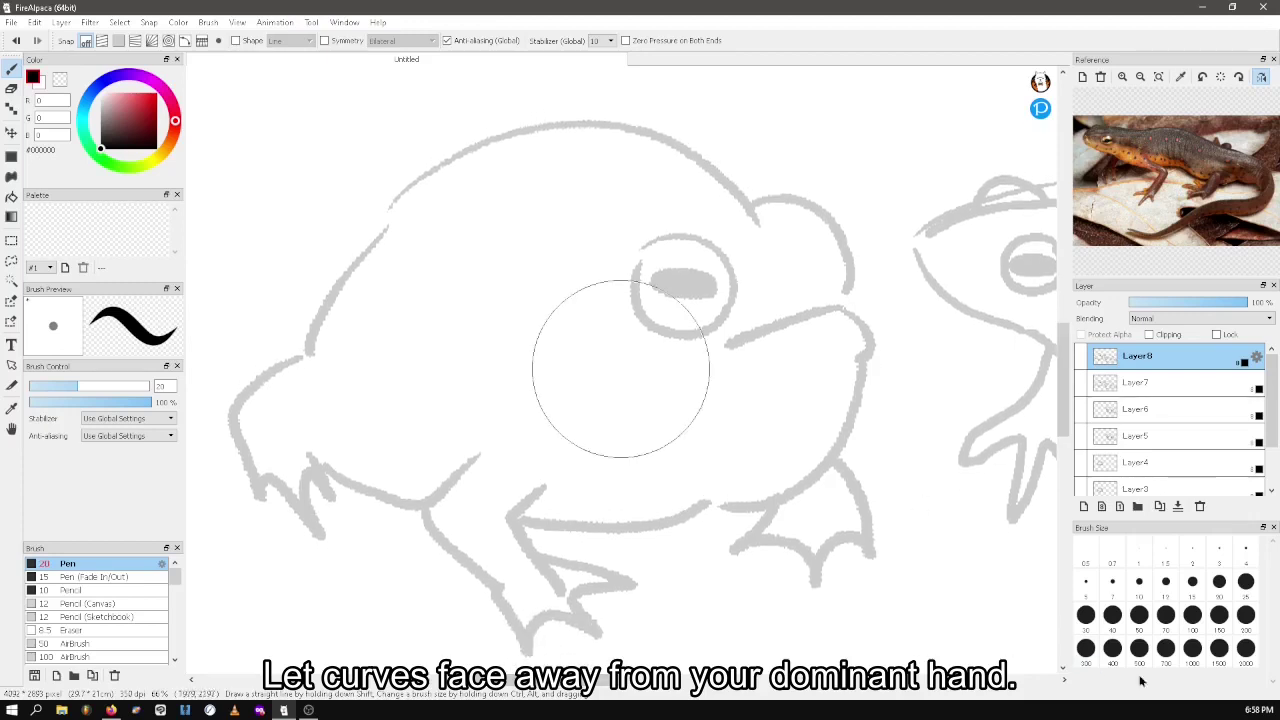
{"action": "left_click", "coordinate": [1246, 581]}
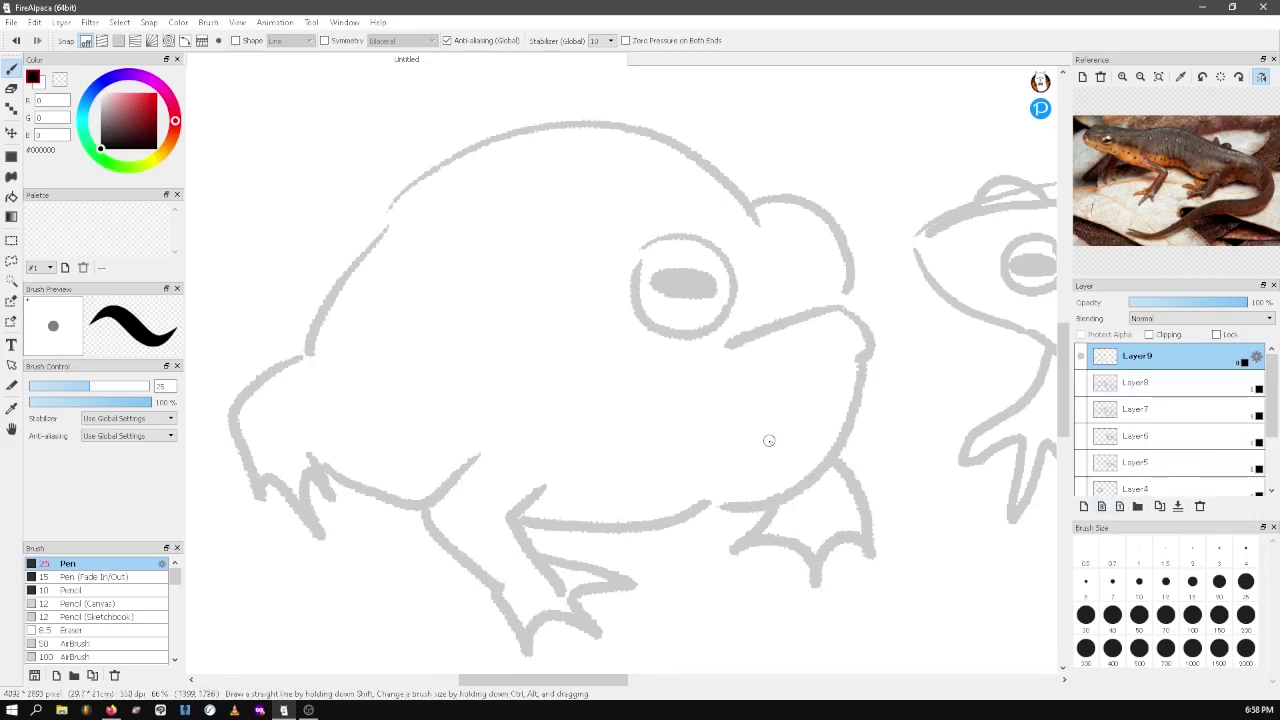
Rotate the canvas view clockwise and ink the toad's pupil as a solid black oval
{"action": "key", "text": "Right"}
{"action": "key", "text": "Right"}
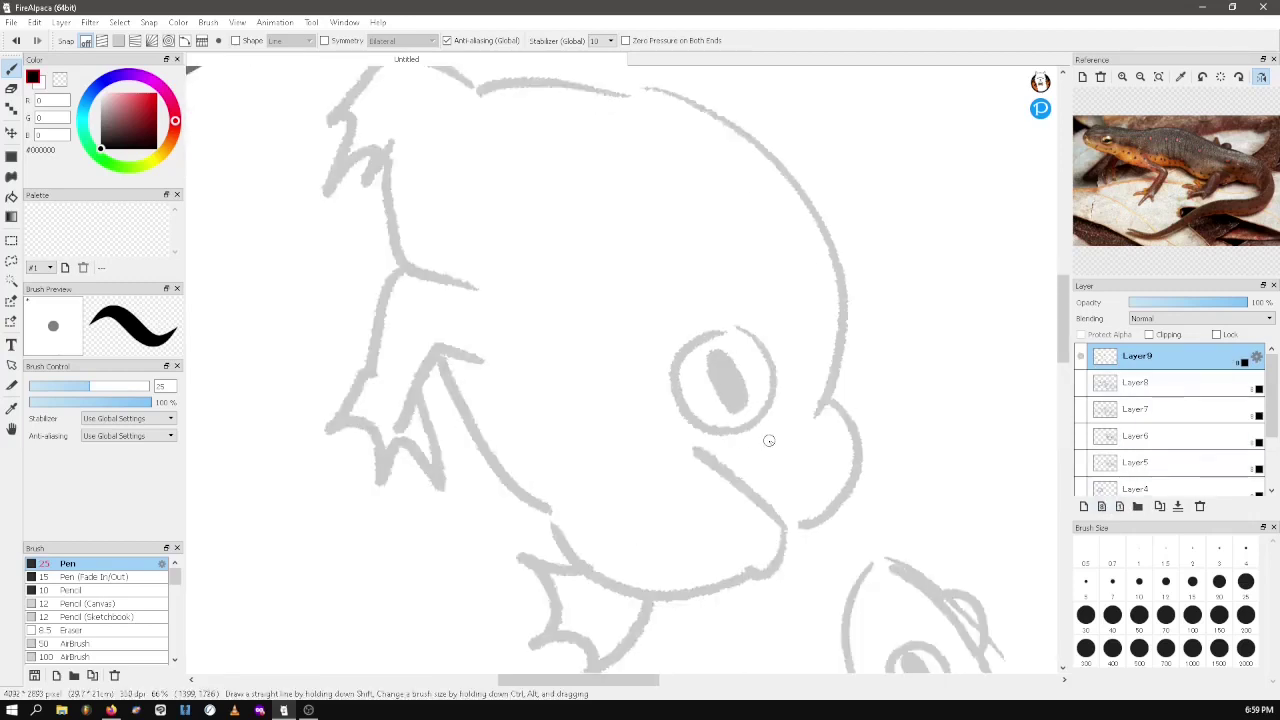
{"action": "left_click_drag", "start_coordinate": [722, 382], "coordinate": [718, 366]}
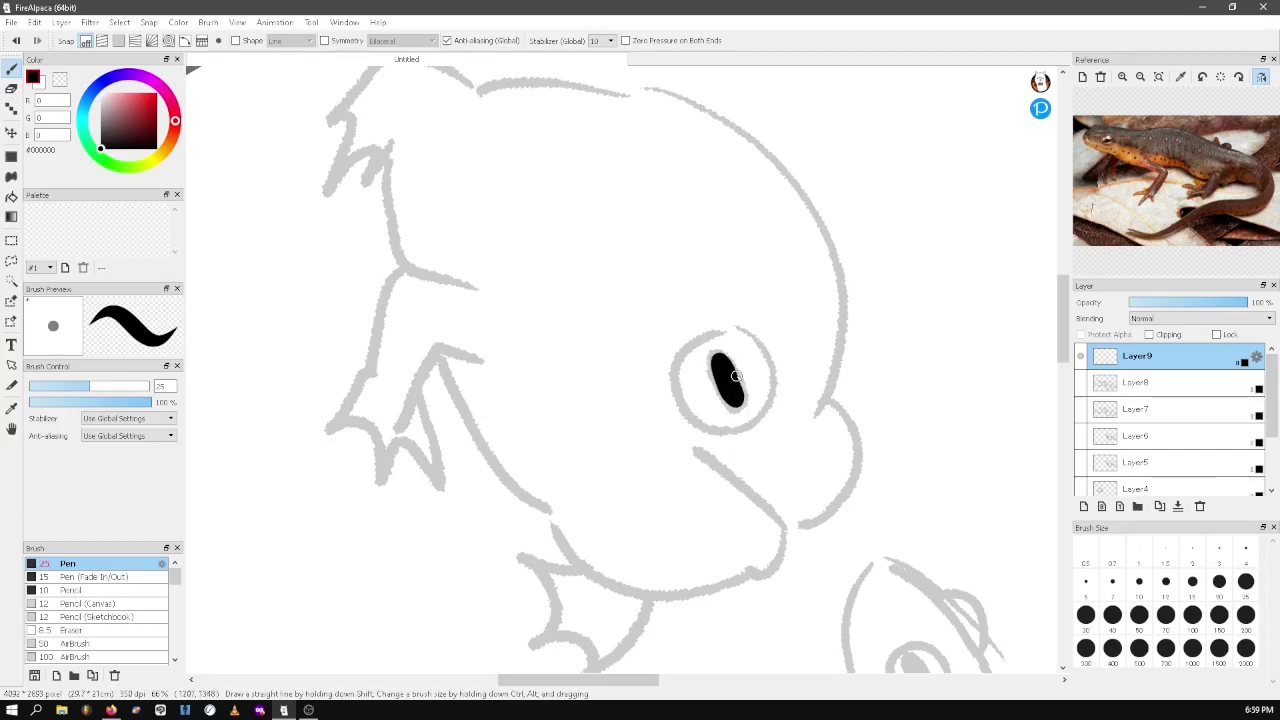
Rotate the canvas view counterclockwise until the toad is nearly upside down and ink its far-eye bulge and snout tip
{"action": "key", "text": "Left"}
{"action": "key", "text": "Left"}
{"action": "key", "text": "Left"}
{"action": "key", "text": "Left"}
{"action": "key", "text": "Left"}
{"action": "key", "text": "Left"}
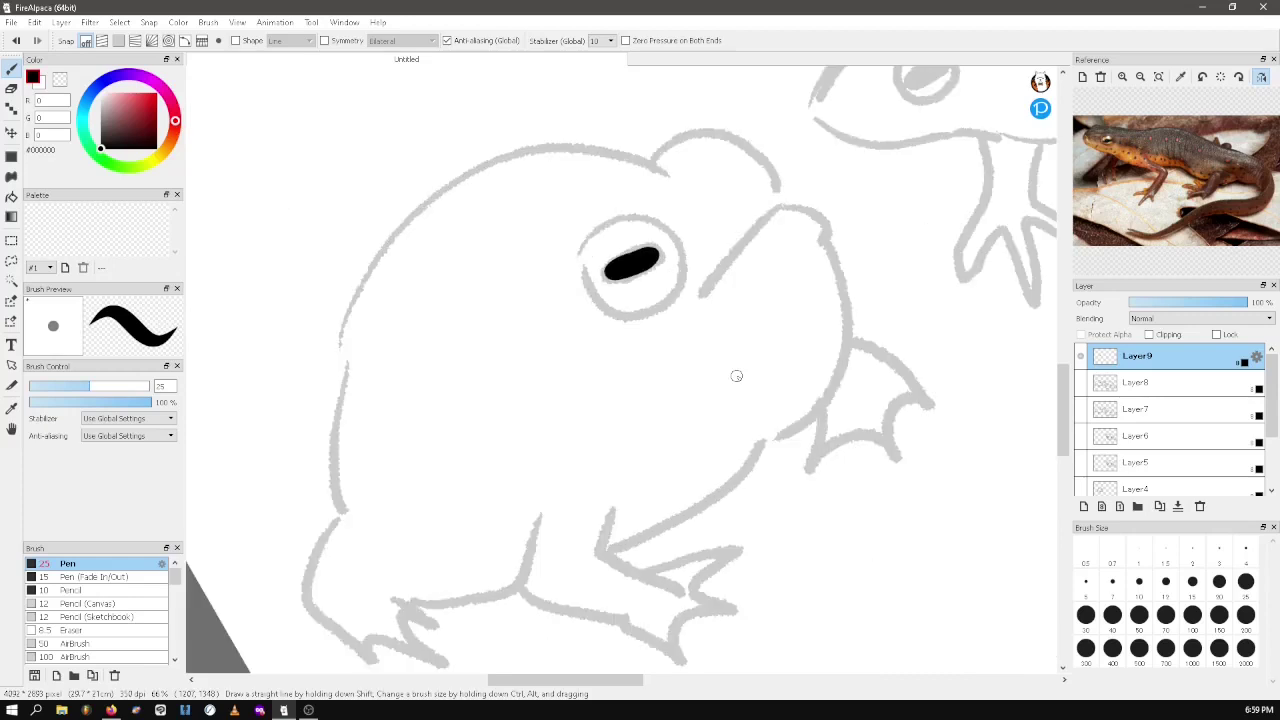
{"action": "key", "text": "Left"}
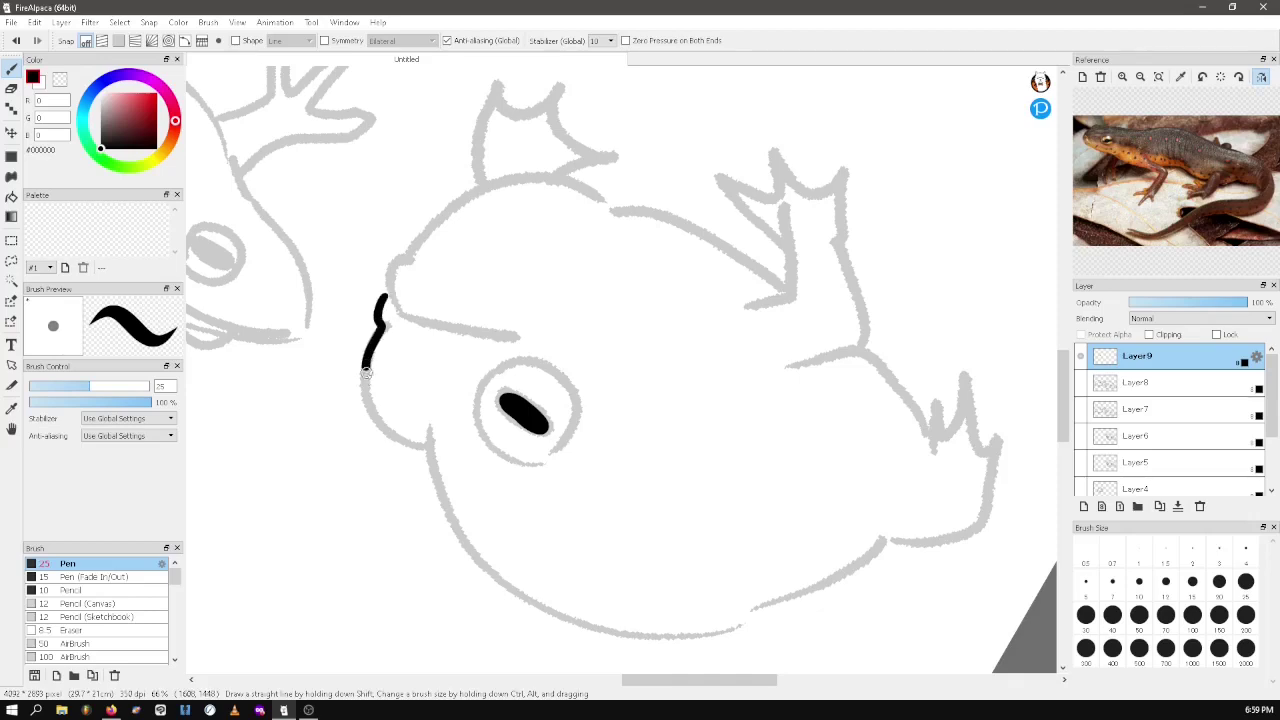
{"action": "left_click_drag", "start_coordinate": [366, 371], "coordinate": [414, 440]}
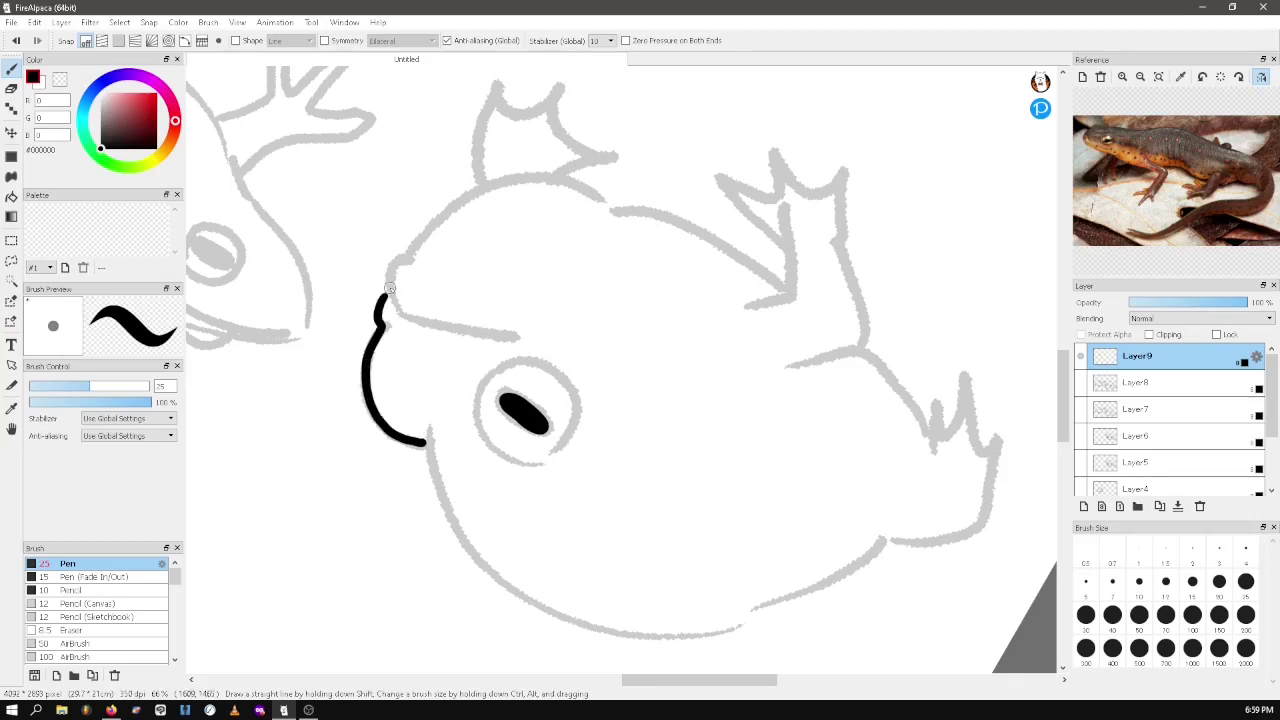
Rotate the canvas view back clockwise and ink the toad's near front leg and webbed foot
{"action": "key", "text": "Right"}
{"action": "key", "text": "Right"}
{"action": "key", "text": "Right"}
{"action": "key", "text": "Right"}
{"action": "key", "text": "Right"}
{"action": "key", "text": "Right"}
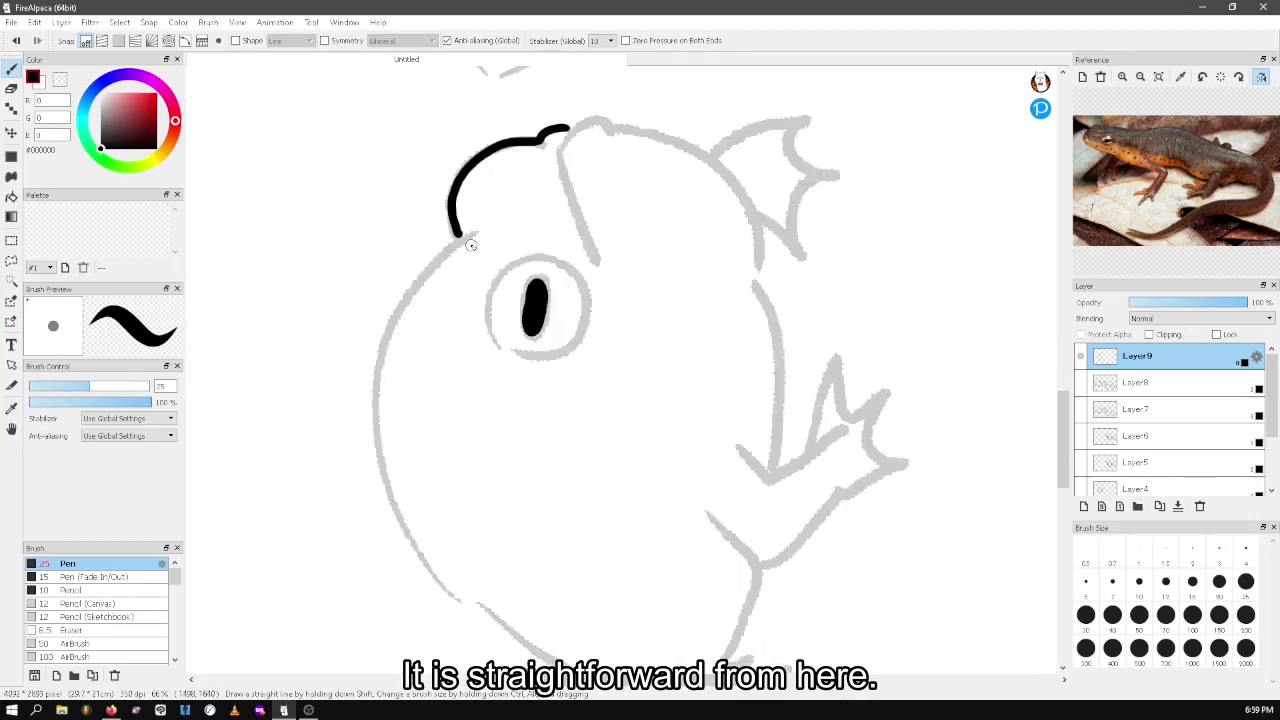
{"action": "key", "text": "ctrl+Right"}
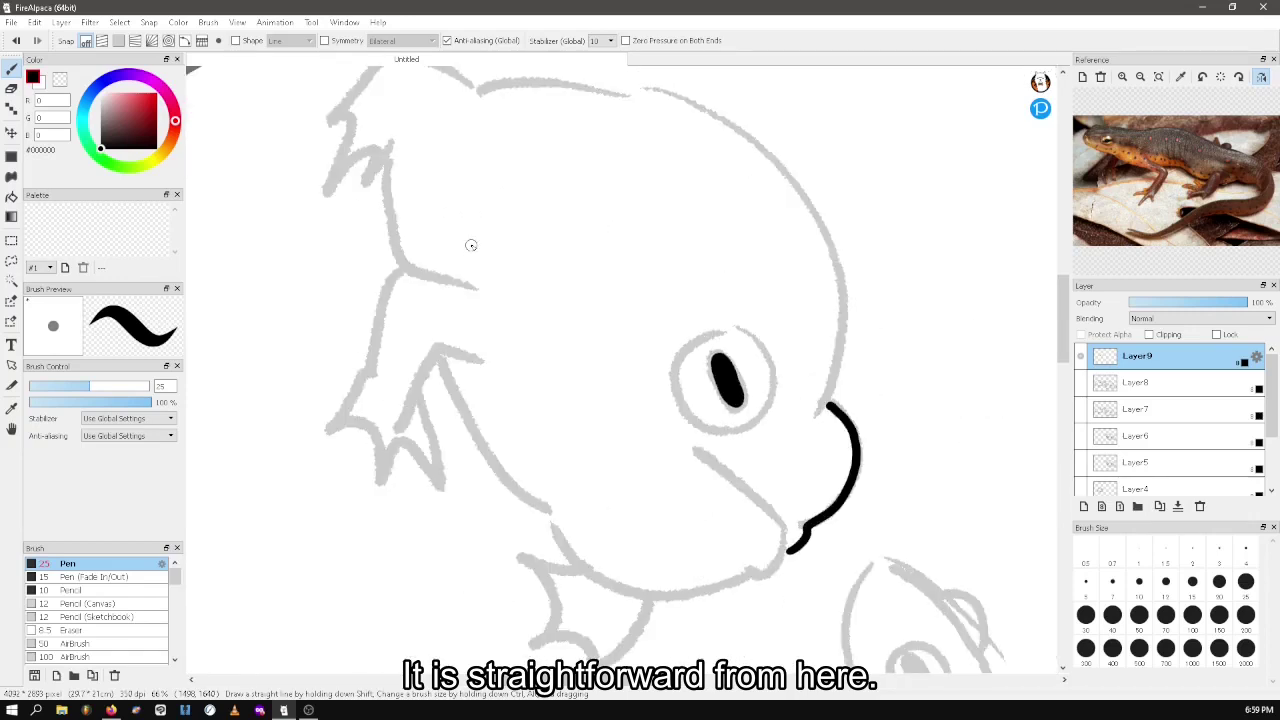
{"action": "left_click_drag", "start_coordinate": [397, 263], "coordinate": [368, 357]}
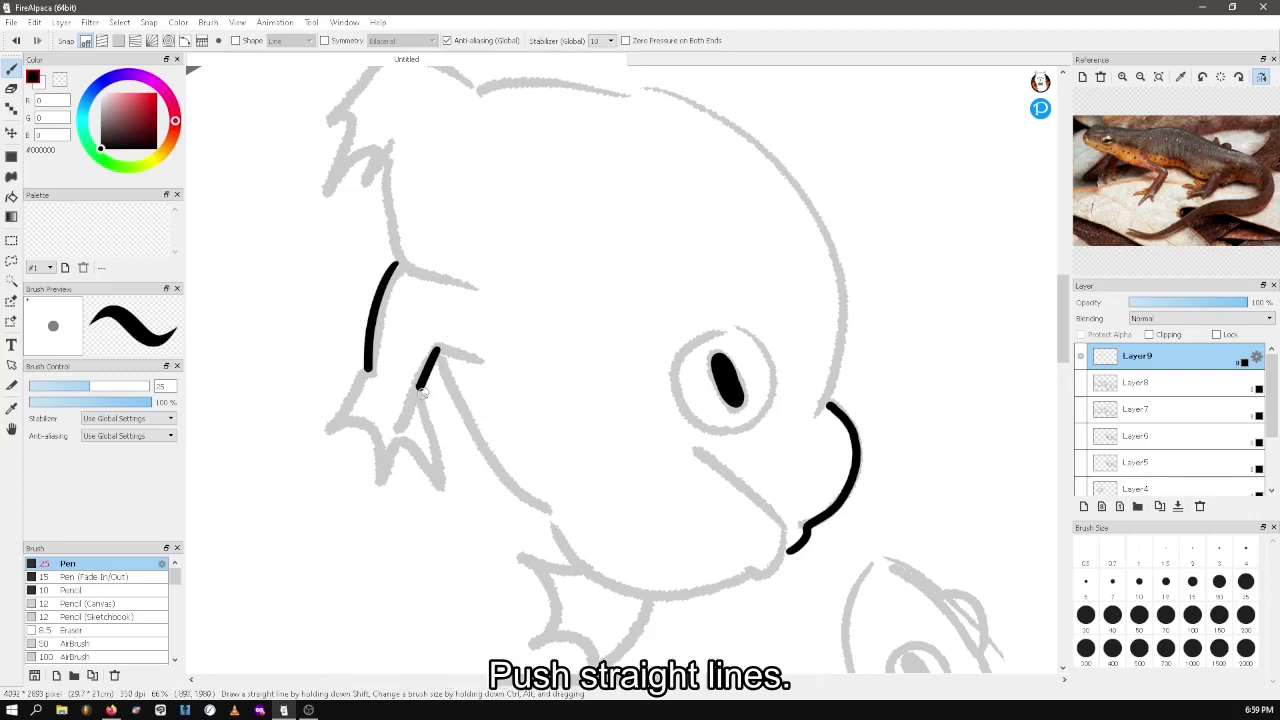
{"action": "left_click_drag", "start_coordinate": [420, 388], "coordinate": [440, 476]}
{"action": "mouse_move", "coordinate": [385, 478]}
{"action": "left_mouse_down"}
{"action": "mouse_move", "coordinate": [438, 476]}
{"action": "mouse_move", "coordinate": [366, 368]}
{"action": "mouse_move", "coordinate": [328, 427]}
{"action": "mouse_move", "coordinate": [384, 478]}
{"action": "left_mouse_up"}
{"action": "key", "text": "ctrl+z"}
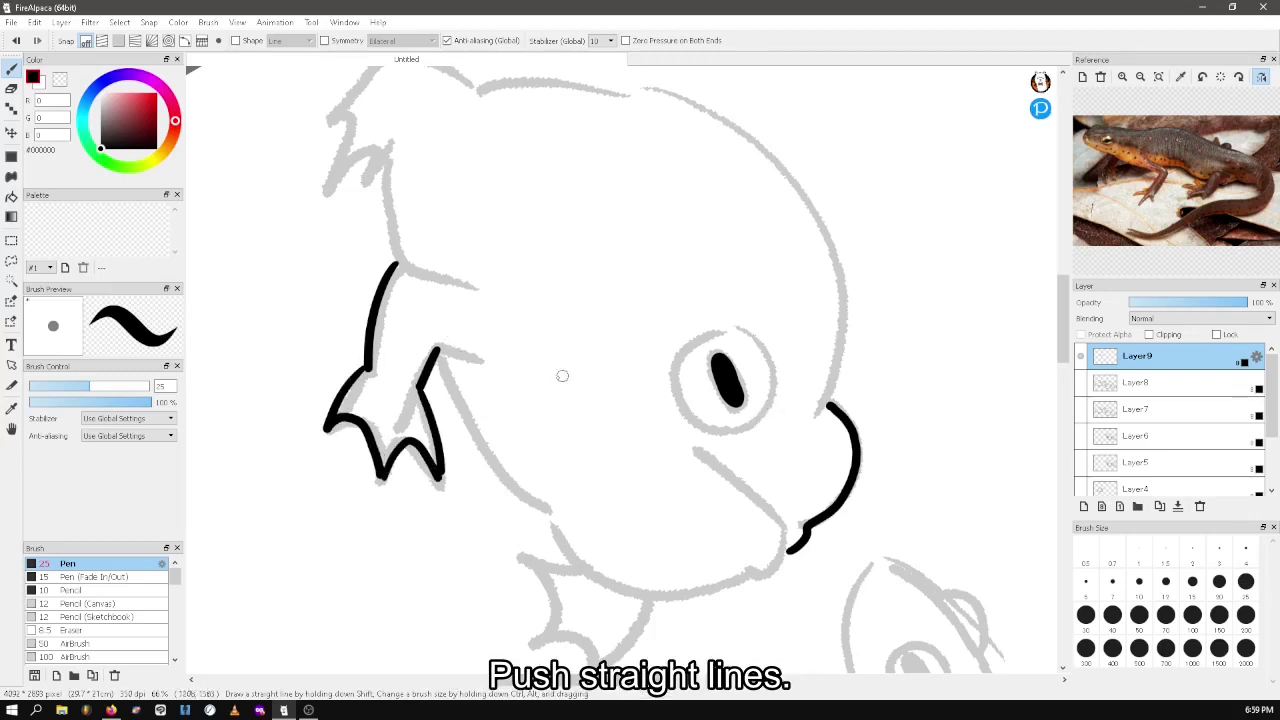
{"action": "left_click_drag", "start_coordinate": [437, 350], "coordinate": [479, 365]}
Flip the canvas view and ink the toad's upper leg crease, rear belly line and chest line
{"action": "key", "text": "Down"}
{"action": "left_click_drag", "start_coordinate": [765, 285], "coordinate": [846, 259]}
{"action": "left_click_drag", "start_coordinate": [835, 133], "coordinate": [845, 256]}
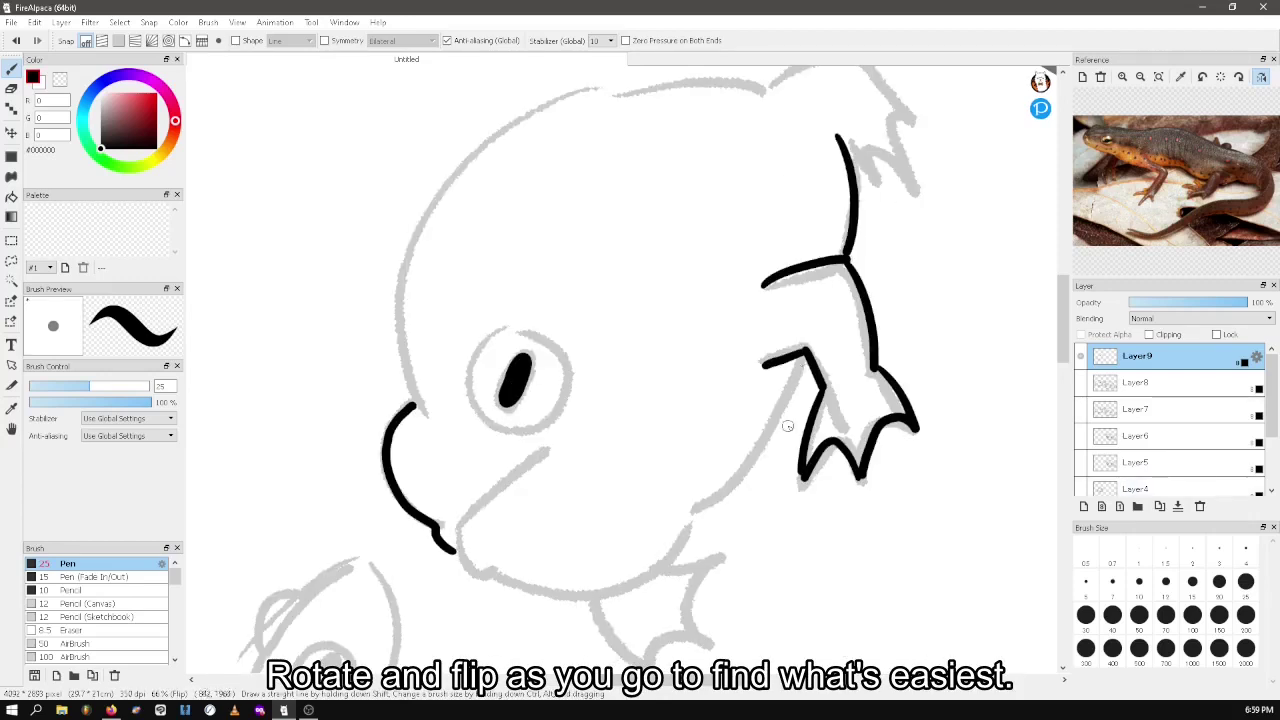
{"action": "left_click_drag", "start_coordinate": [805, 357], "coordinate": [665, 563]}
Unflip the canvas view, rotate it counterclockwise and ink the toad's mouth line and lip
{"action": "key", "text": "h"}
{"action": "key", "text": "Left"}
{"action": "key", "text": "Left"}
{"action": "key", "text": "Left"}
{"action": "key", "text": "Left"}
{"action": "key", "text": "Left"}
{"action": "key", "text": "Left"}
{"action": "key", "text": "Left"}
{"action": "key", "text": "Left"}
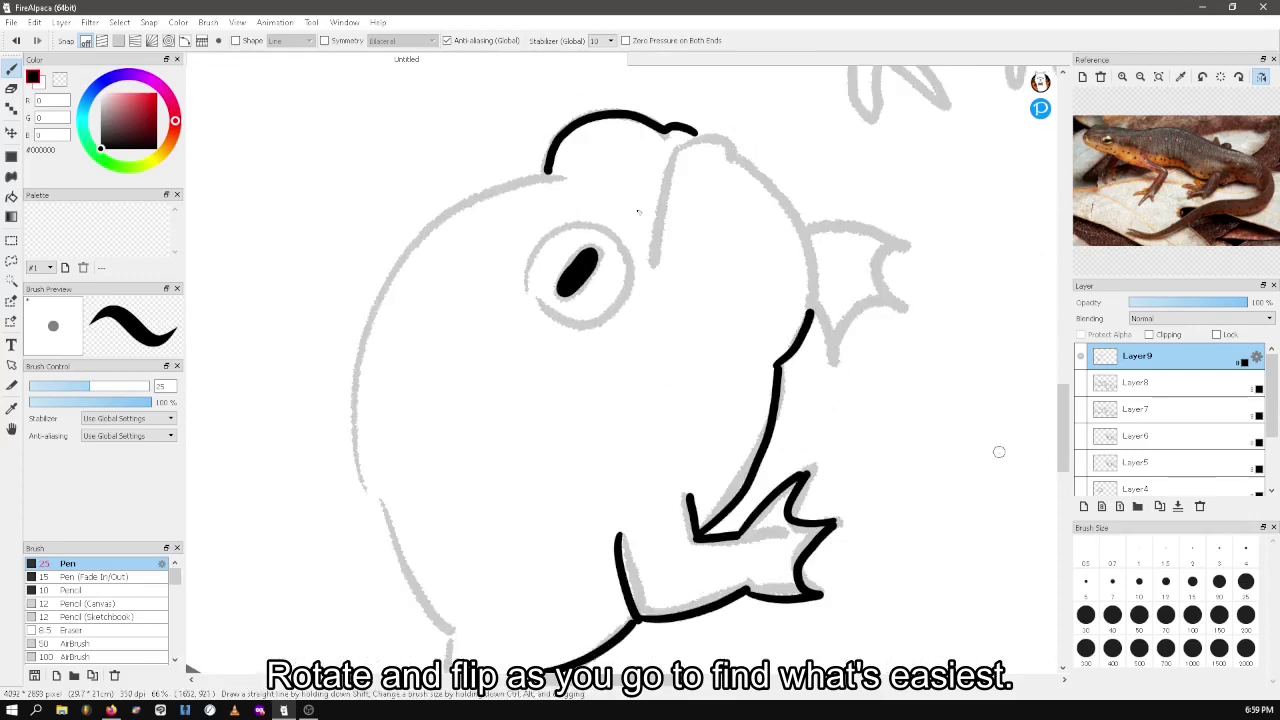
{"action": "mouse_move", "coordinate": [660, 263]}
{"action": "left_mouse_down"}
{"action": "mouse_move", "coordinate": [685, 149]}
{"action": "mouse_move", "coordinate": [741, 157]}
{"action": "left_mouse_up"}
Flip the canvas view and ink the toad's chin, far front foot and eye outline
{"action": "key", "text": "Down"}
{"action": "mouse_move", "coordinate": [507, 156]}
{"action": "left_mouse_down"}
{"action": "mouse_move", "coordinate": [432, 305]}
{"action": "mouse_move", "coordinate": [336, 308]}
{"action": "mouse_move", "coordinate": [436, 228]}
{"action": "left_mouse_up"}
{"action": "mouse_move", "coordinate": [612, 262]}
{"action": "left_mouse_down"}
{"action": "mouse_move", "coordinate": [692, 309]}
{"action": "mouse_move", "coordinate": [614, 262]}
{"action": "left_mouse_up"}
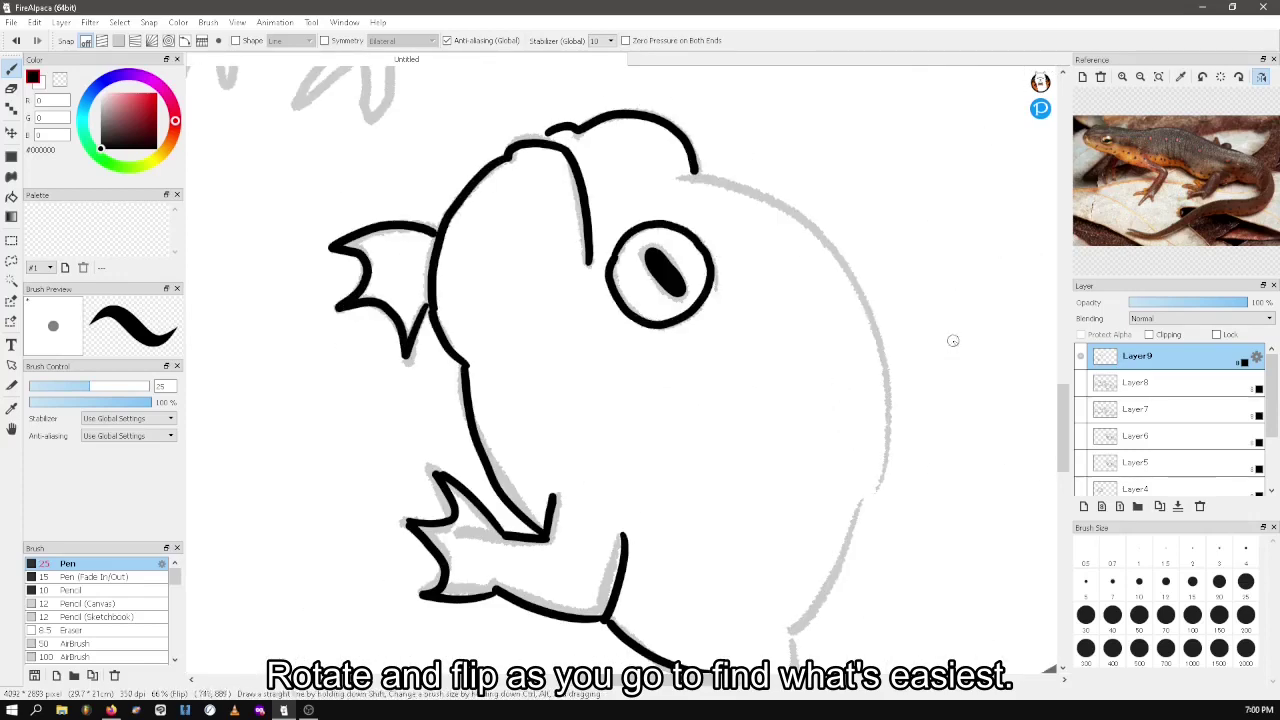
Undo the toad's eye outline, redraw it with a higher stabilizer value and set the stabilizer back to 10
{"action": "key", "text": "ctrl+z"}
{"action": "left_click", "coordinate": [608, 40]}
{"action": "left_click", "coordinate": [602, 312]}
{"action": "left_click_drag", "start_coordinate": [704, 295], "coordinate": [688, 310]}
{"action": "left_click", "coordinate": [610, 40]}
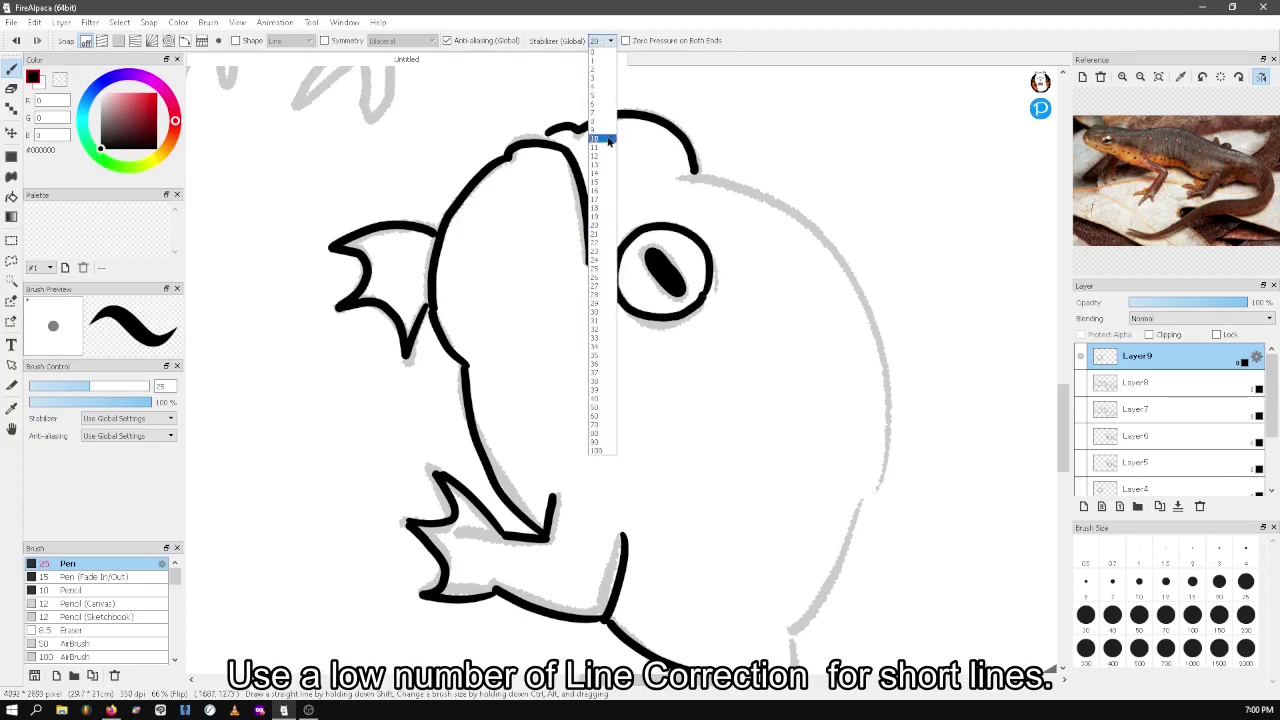
{"action": "left_click", "coordinate": [600, 184]}
Unflip the canvas view and ink the toad's long back curve, hind leg and hind foot
{"action": "key", "text": "h"}
{"action": "mouse_move", "coordinate": [330, 515]}
{"action": "left_mouse_down"}
{"action": "mouse_move", "coordinate": [320, 428]}
{"action": "mouse_move", "coordinate": [618, 154]}
{"action": "left_mouse_up"}
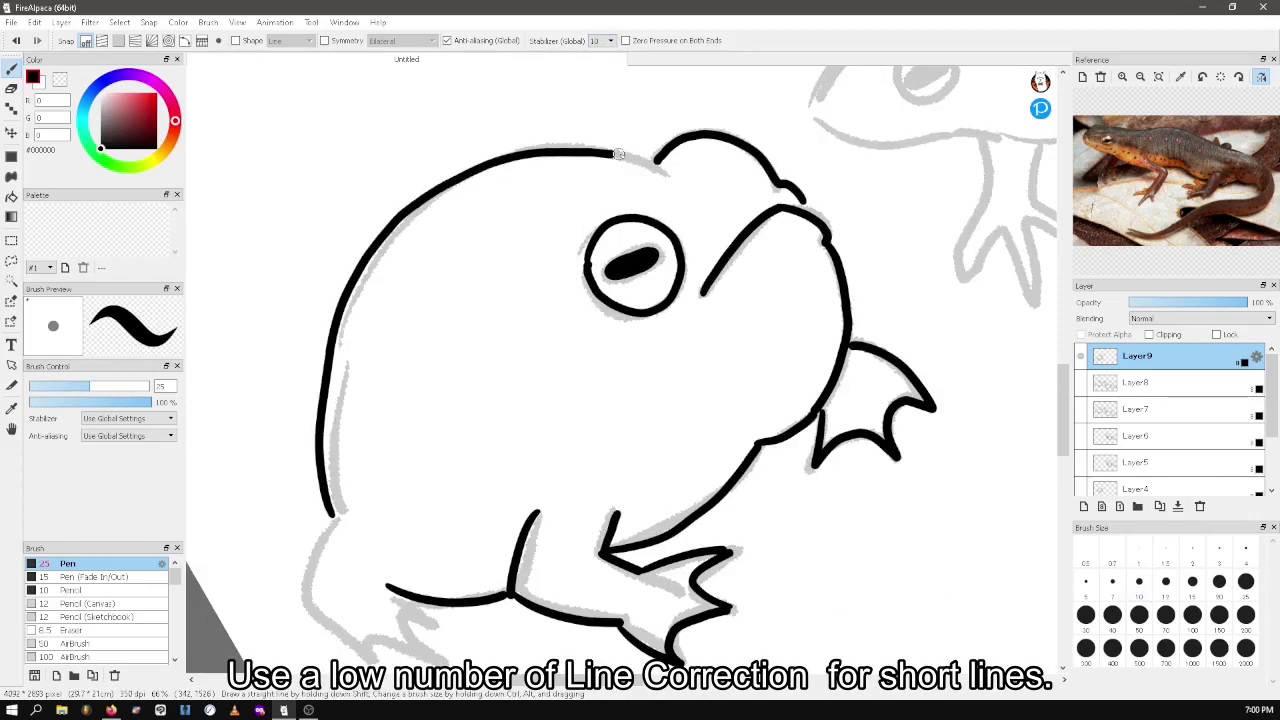
{"action": "left_click_drag", "start_coordinate": [331, 511], "coordinate": [307, 602]}
{"action": "key", "text": "Right"}
{"action": "key", "text": "Right"}
{"action": "mouse_move", "coordinate": [262, 211]}
{"action": "left_mouse_down"}
{"action": "mouse_move", "coordinate": [242, 304]}
{"action": "mouse_move", "coordinate": [315, 276]}
{"action": "left_mouse_up"}
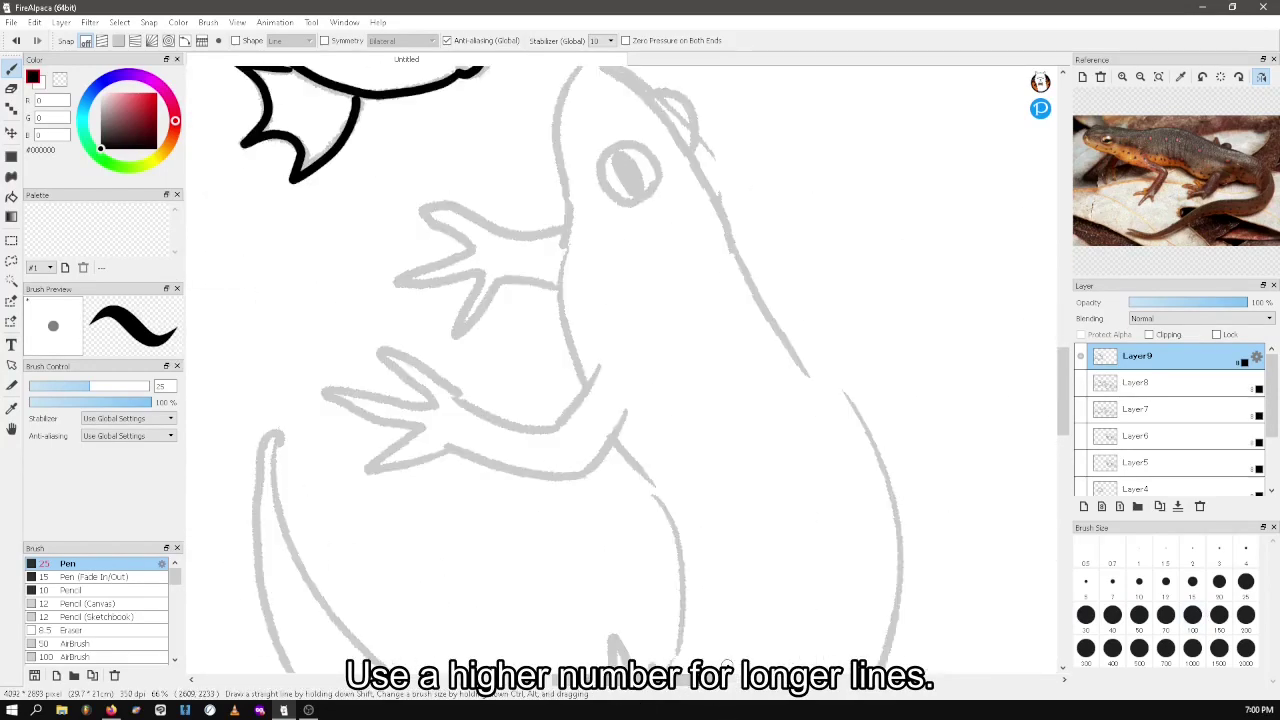
Ink the salamander's pupil and eye outline, and the underside of its head down to the near front leg
{"action": "scroll", "coordinate": [643, 289], "scroll_direction": "up", "scroll_amount": 3}
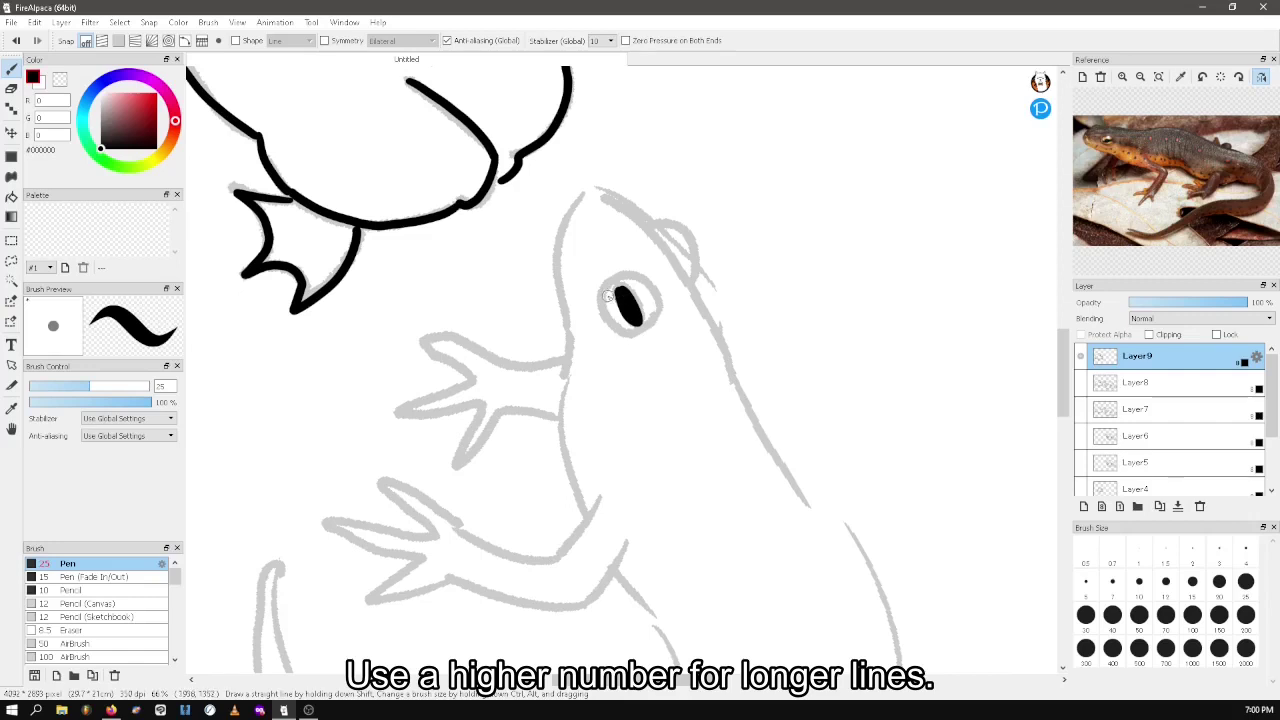
{"action": "left_click_drag", "start_coordinate": [607, 296], "coordinate": [649, 282]}
{"action": "left_click_drag", "start_coordinate": [636, 333], "coordinate": [601, 300]}
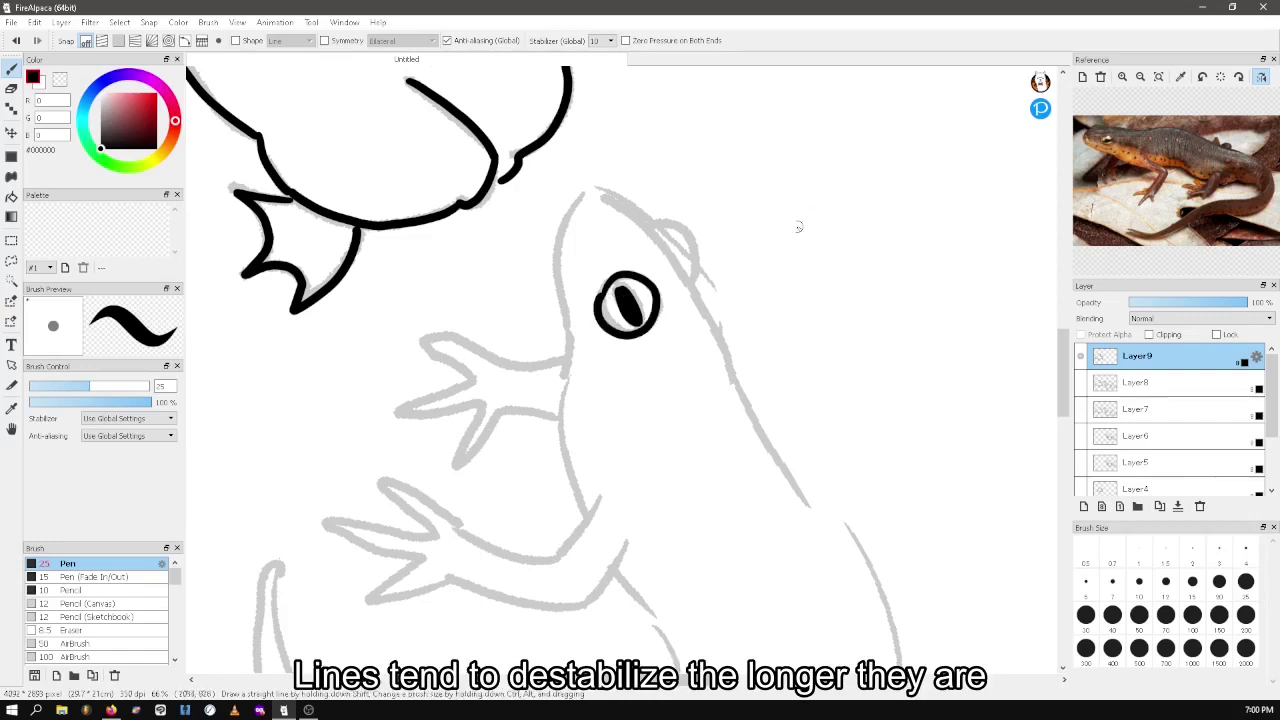
{"action": "left_click_drag", "start_coordinate": [576, 203], "coordinate": [554, 288]}
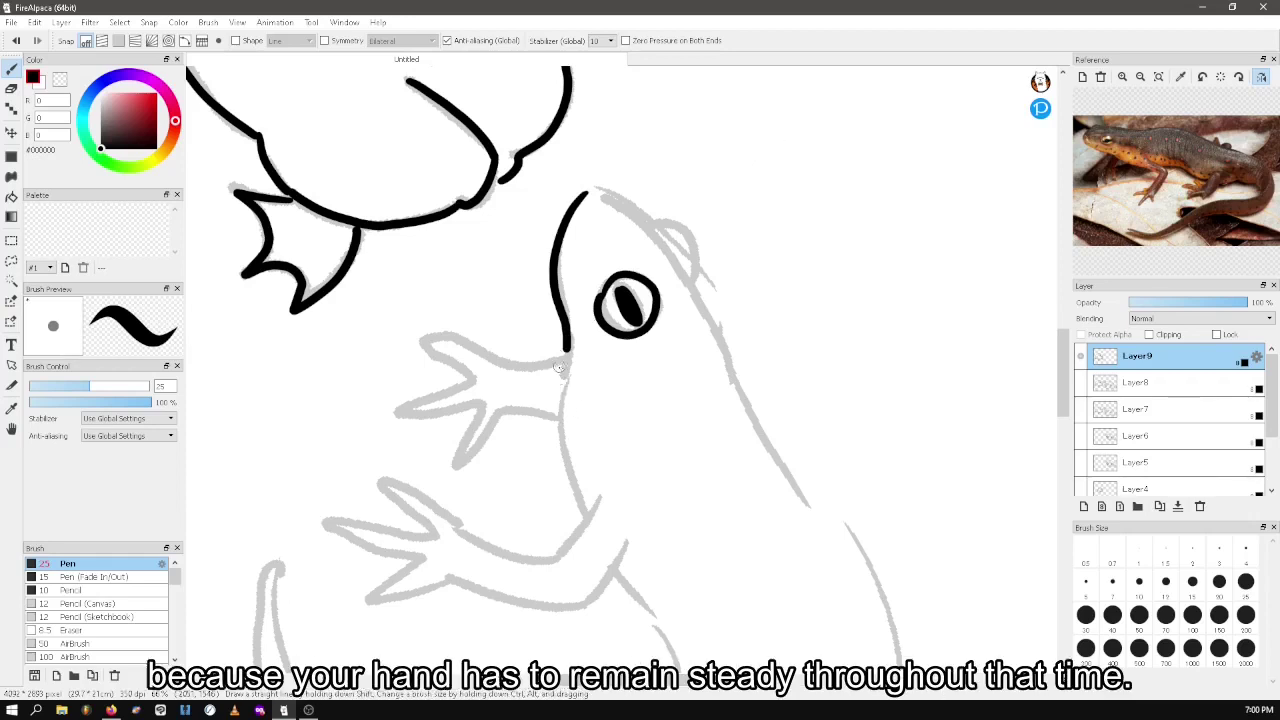
{"action": "left_click_drag", "start_coordinate": [555, 431], "coordinate": [578, 519]}
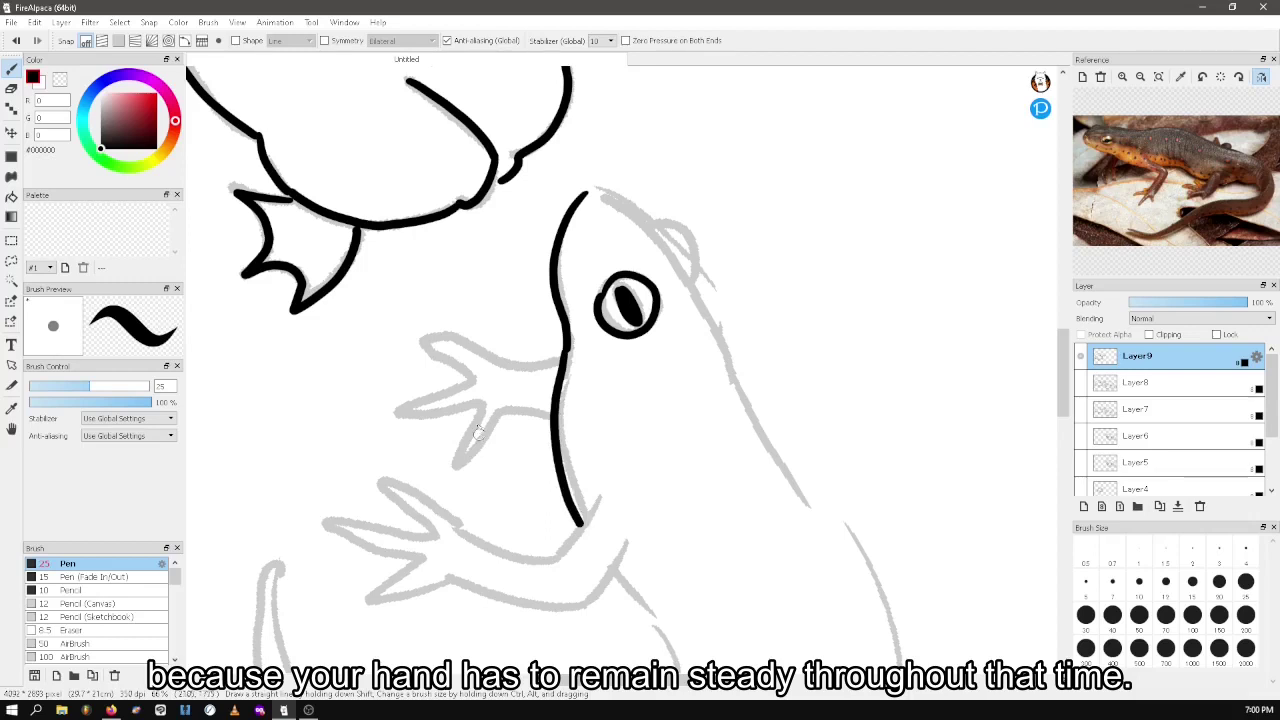
Ink the salamander's far front leg and the toes of both front feet, flipping the canvas view partway
{"action": "mouse_move", "coordinate": [480, 406]}
{"action": "left_mouse_down"}
{"action": "mouse_move", "coordinate": [464, 460]}
{"action": "mouse_move", "coordinate": [496, 411]}
{"action": "left_mouse_up"}
{"action": "left_click_drag", "start_coordinate": [365, 607], "coordinate": [442, 572]}
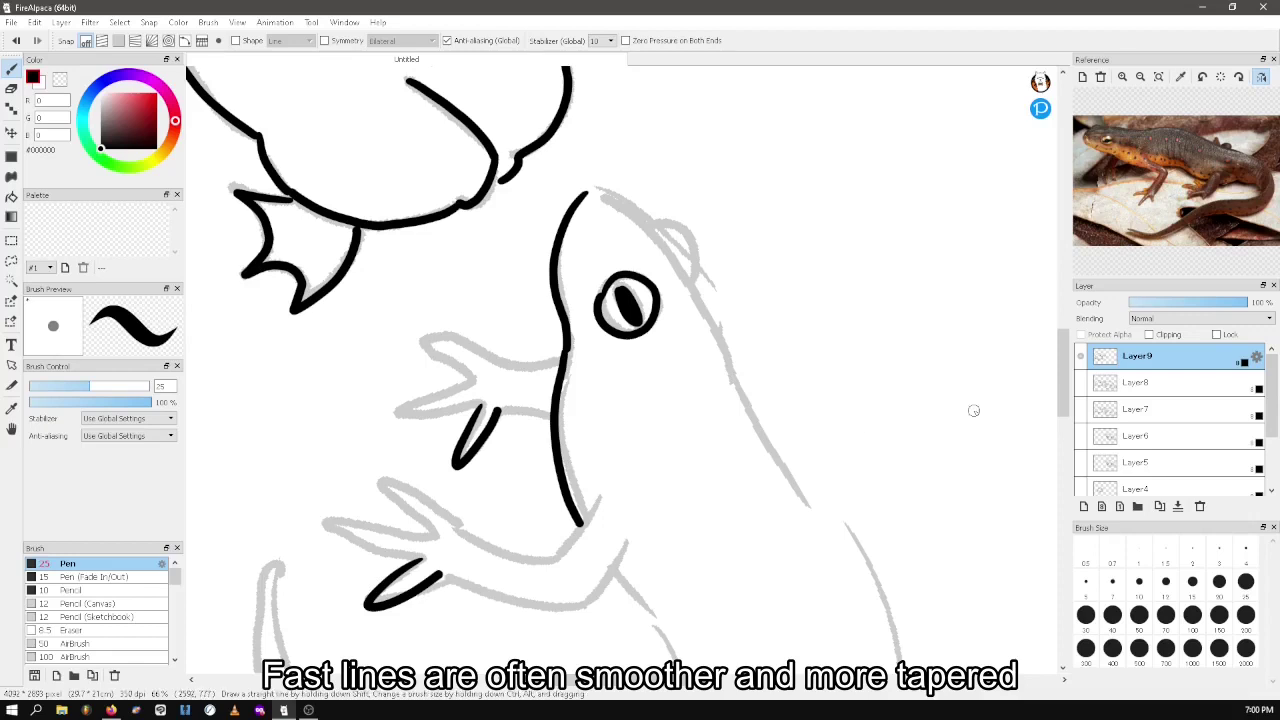
{"action": "key", "text": "h"}
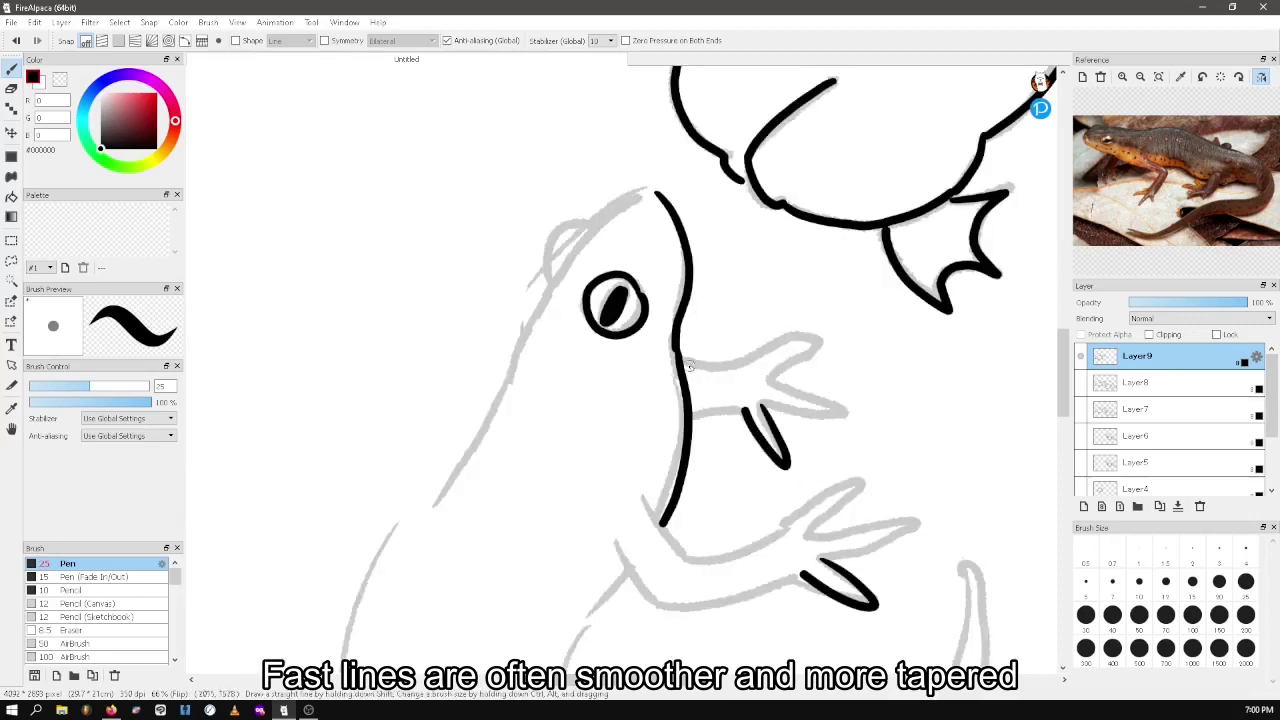
{"action": "mouse_move", "coordinate": [704, 358]}
{"action": "left_mouse_down"}
{"action": "mouse_move", "coordinate": [800, 350]}
{"action": "mouse_move", "coordinate": [766, 370]}
{"action": "mouse_move", "coordinate": [846, 384]}
{"action": "mouse_move", "coordinate": [764, 402]}
{"action": "left_mouse_up"}
{"action": "left_click_drag", "start_coordinate": [690, 420], "coordinate": [758, 408]}
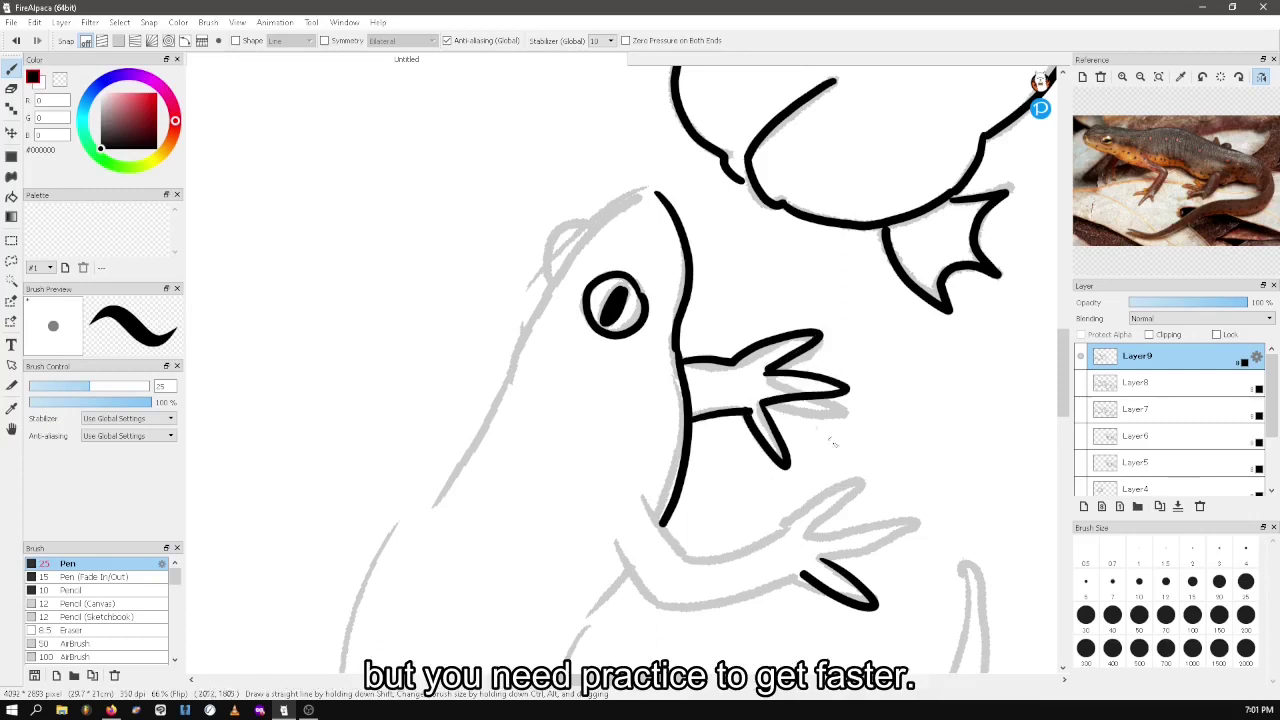
{"action": "mouse_move", "coordinate": [786, 518]}
{"action": "left_mouse_down"}
{"action": "mouse_move", "coordinate": [850, 478]}
{"action": "mouse_move", "coordinate": [812, 527]}
{"action": "mouse_move", "coordinate": [895, 515]}
{"action": "mouse_move", "coordinate": [821, 555]}
{"action": "left_mouse_up"}
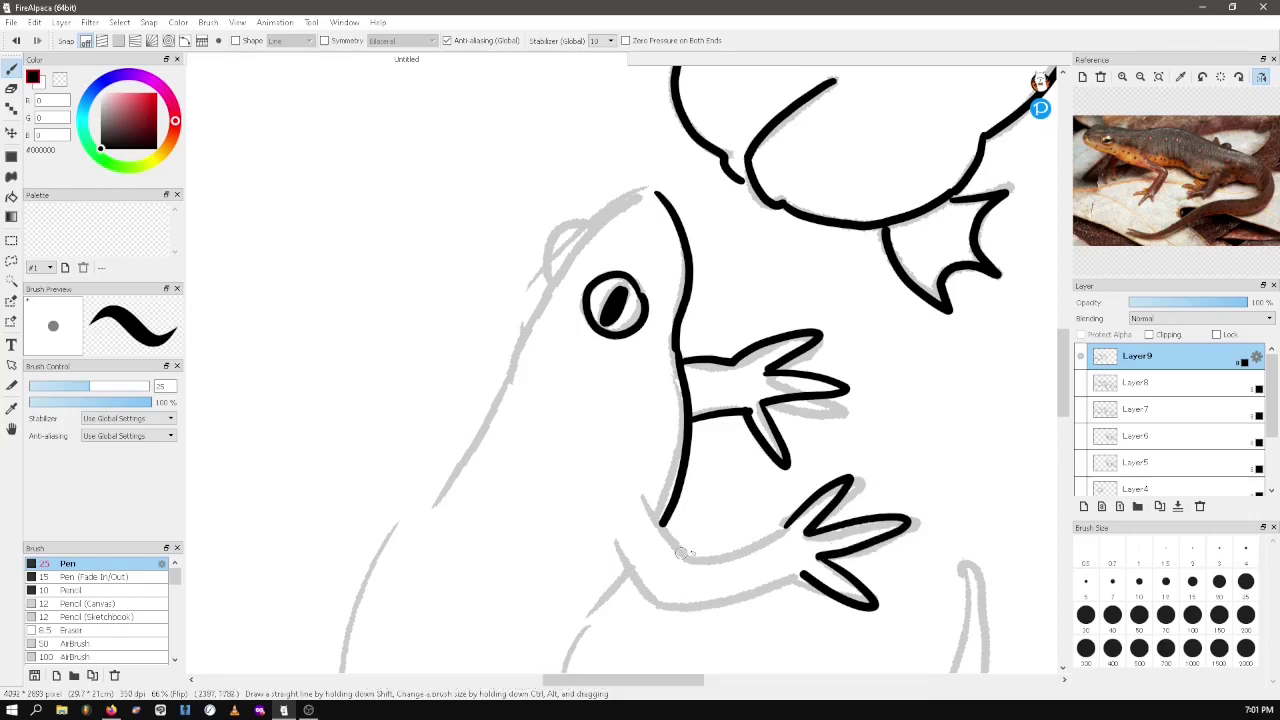
Ink both sides of the salamander's near front leg from the shoulder to the foot, rotating the canvas view between strokes
{"action": "key", "text": "Right"}
{"action": "key", "text": "Right"}
{"action": "key", "text": "Right"}
{"action": "key", "text": "Right"}
{"action": "key", "text": "Right"}
{"action": "key", "text": "Right"}
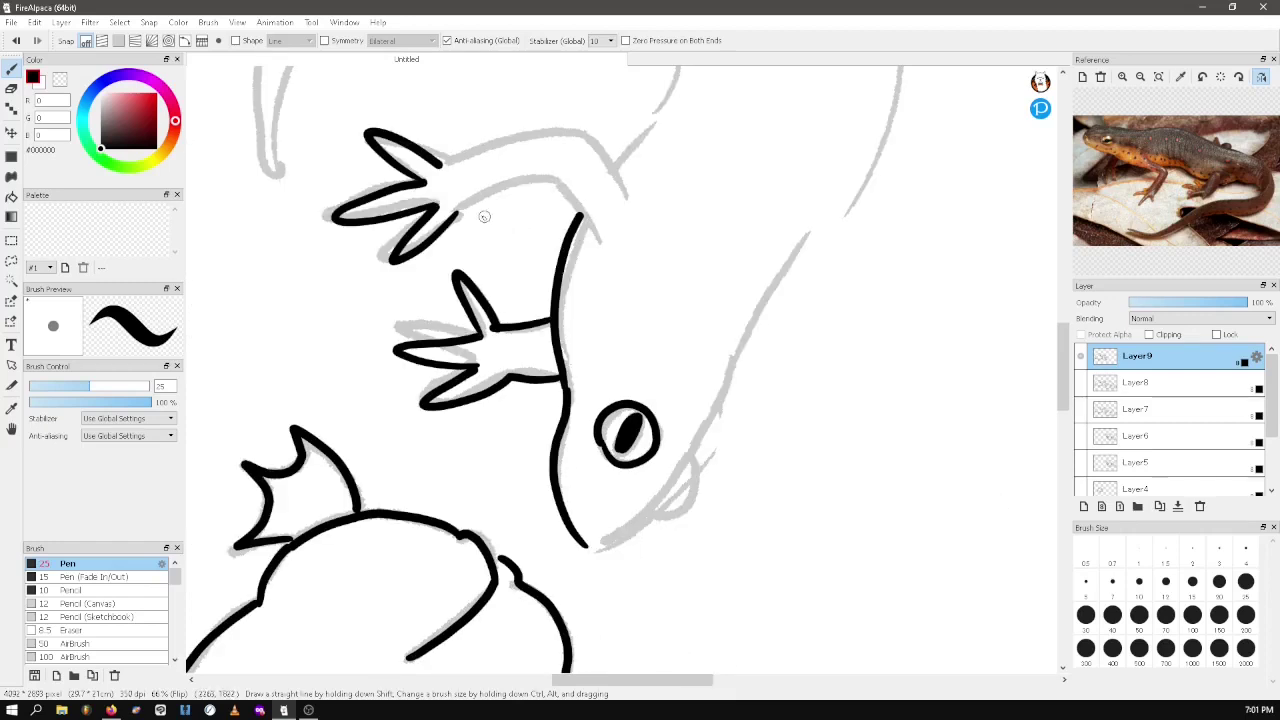
{"action": "mouse_move", "coordinate": [463, 208]}
{"action": "left_mouse_down"}
{"action": "mouse_move", "coordinate": [549, 179]}
{"action": "mouse_move", "coordinate": [594, 234]}
{"action": "left_mouse_up"}
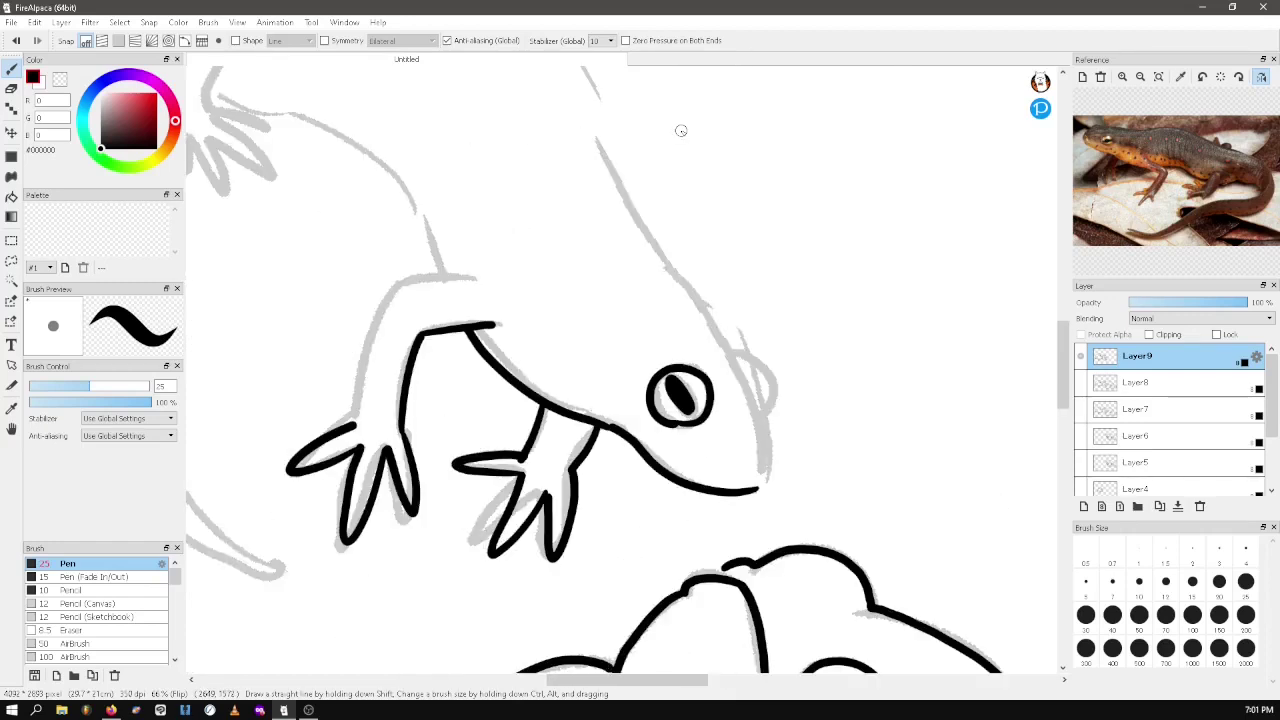
{"action": "left_click_drag", "start_coordinate": [395, 285], "coordinate": [350, 416]}
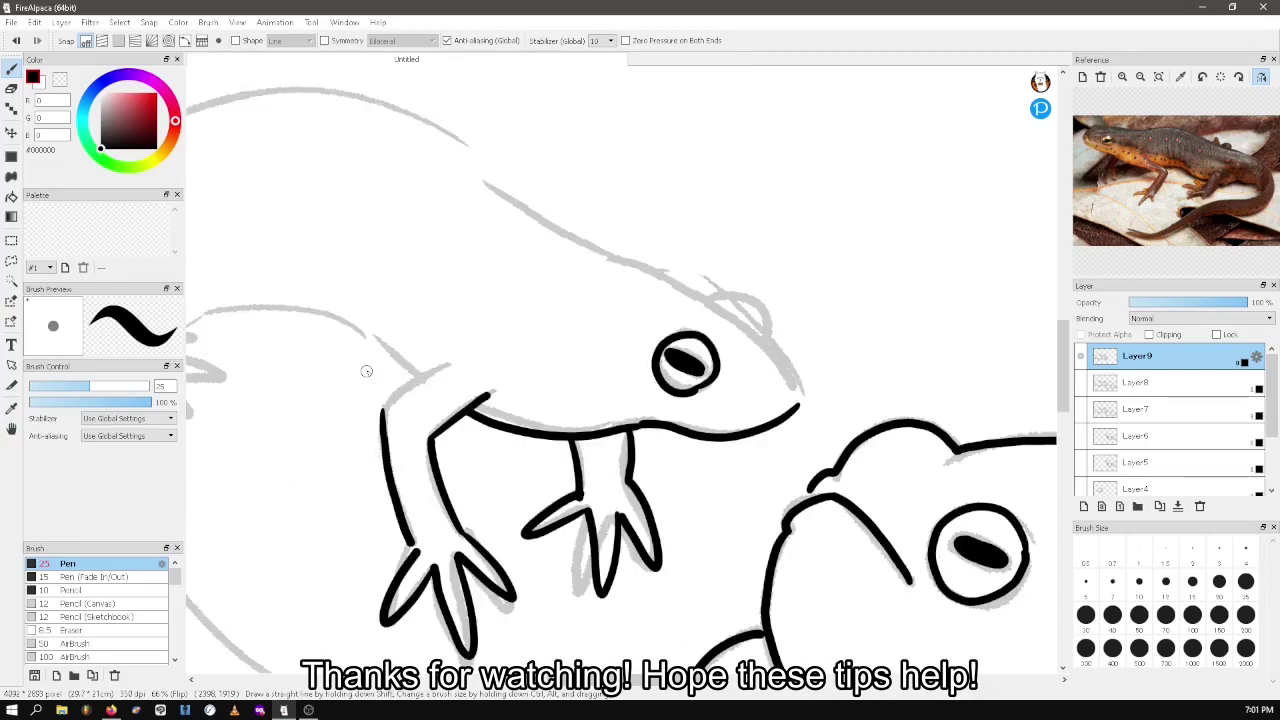
{"action": "left_click_drag", "start_coordinate": [444, 366], "coordinate": [380, 412]}
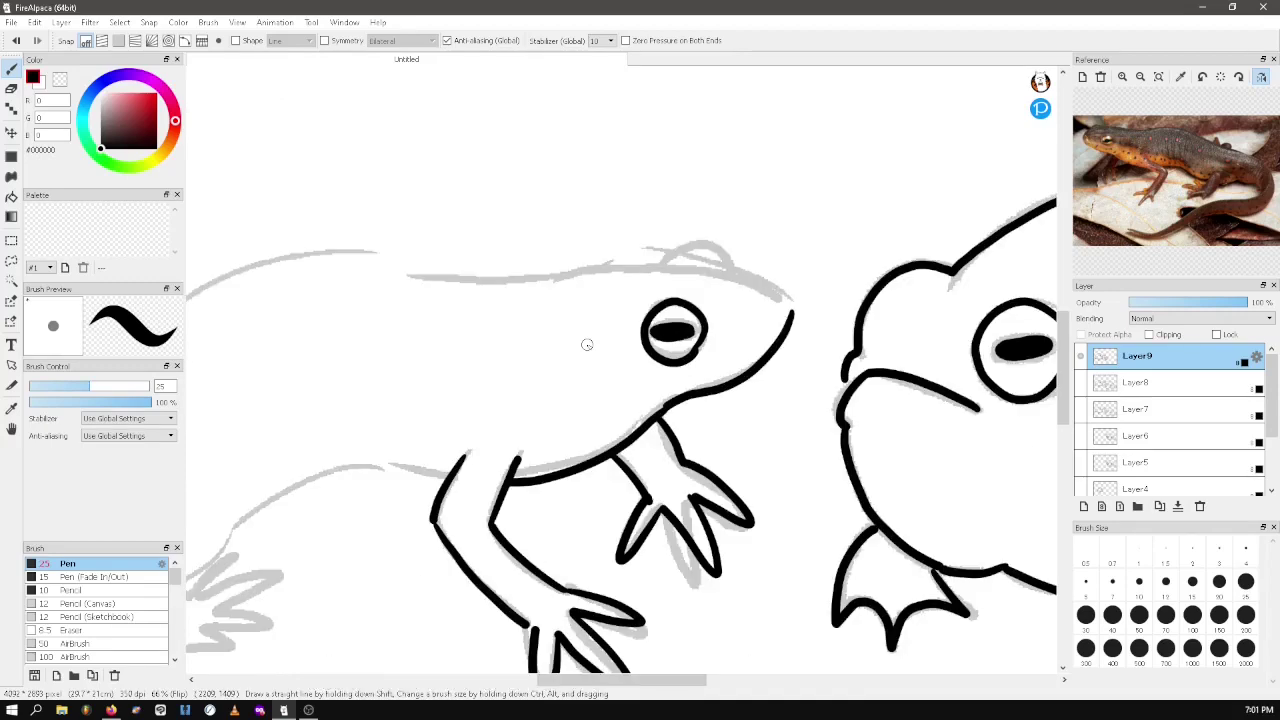
Flip and rotate the canvas view and ink the top of the salamander's head and its back
{"action": "key", "text": "Down"}
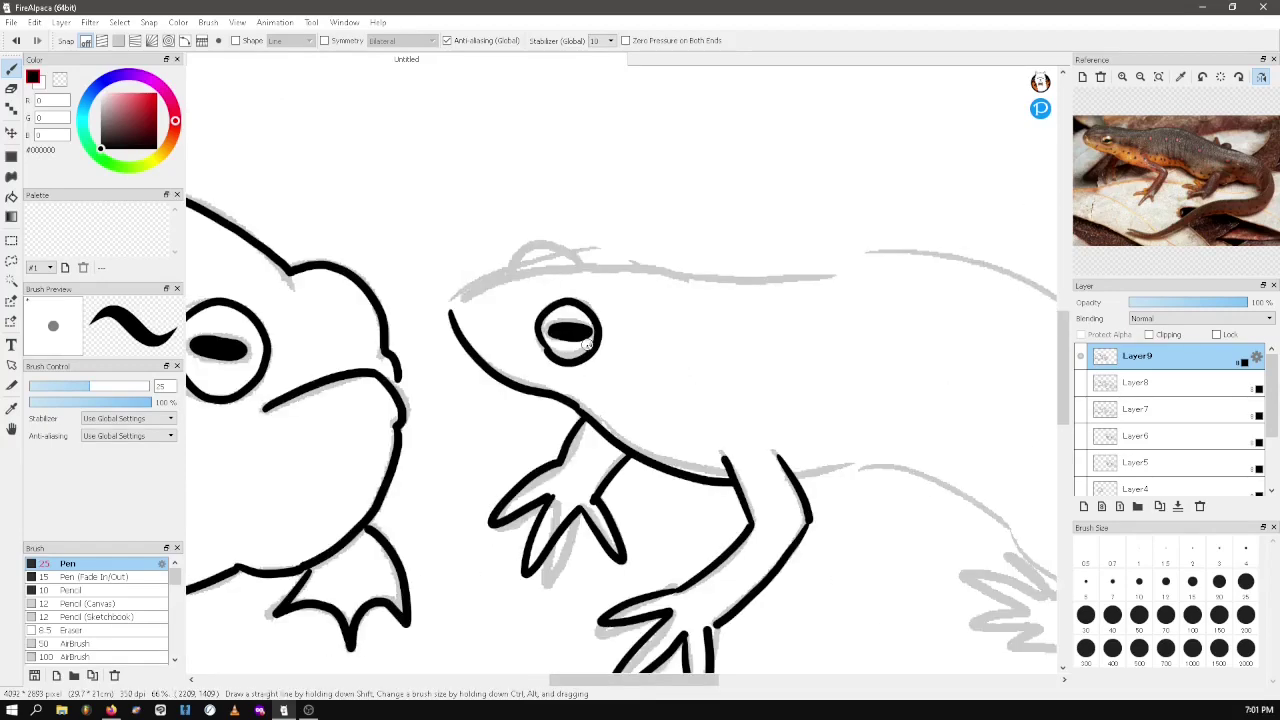
{"action": "key", "text": "Left"}
{"action": "key", "text": "Left"}
{"action": "key", "text": "Left"}
{"action": "key", "text": "Left"}
{"action": "key", "text": "Left"}
{"action": "key", "text": "Left"}
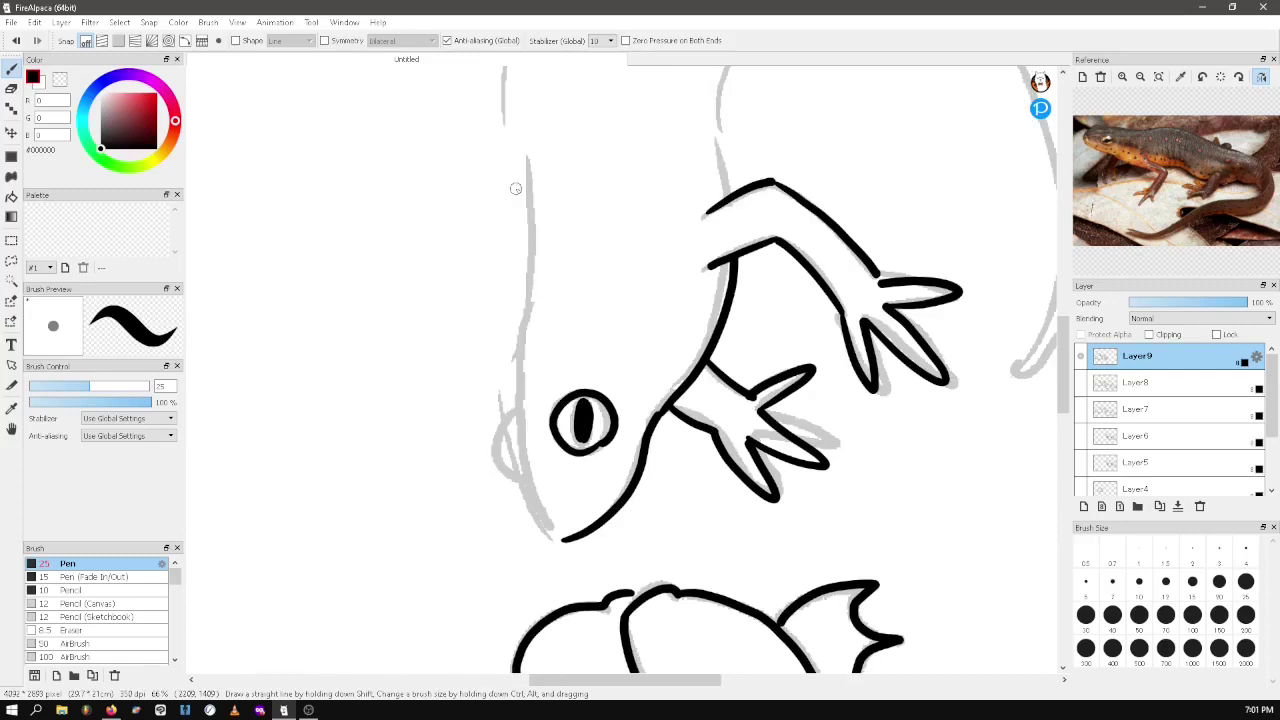
{"action": "key", "text": "ctrl+Right"}
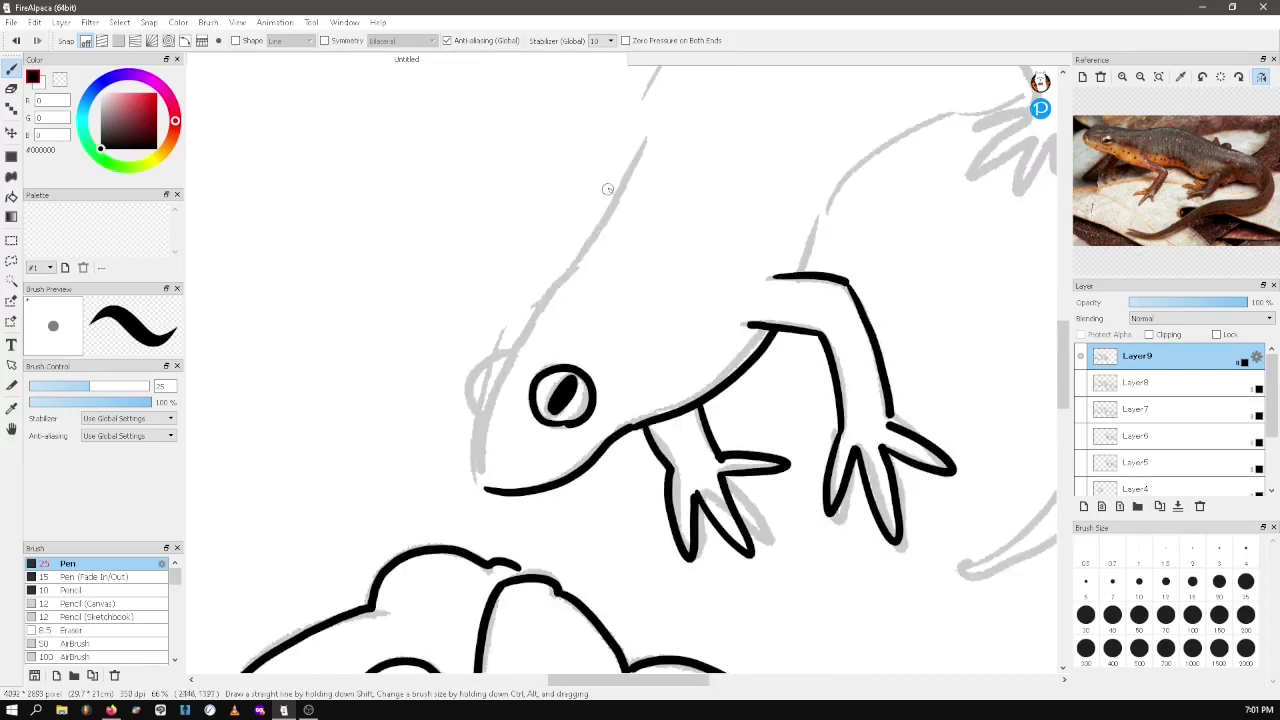
{"action": "mouse_move", "coordinate": [642, 140]}
{"action": "left_mouse_down"}
{"action": "mouse_move", "coordinate": [619, 200]}
{"action": "mouse_move", "coordinate": [519, 345]}
{"action": "mouse_move", "coordinate": [468, 370]}
{"action": "mouse_move", "coordinate": [491, 488]}
{"action": "left_mouse_up"}
{"action": "left_click_drag", "start_coordinate": [1062, 401], "coordinate": [1057, 365]}
{"action": "mouse_move", "coordinate": [642, 386]}
{"action": "left_mouse_down"}
{"action": "mouse_move", "coordinate": [890, 167]}
{"action": "mouse_move", "coordinate": [992, 181]}
{"action": "left_mouse_up"}
Ink the salamander's belly line from the near front leg to the hind foot
{"action": "key", "text": "Up"}
{"action": "key", "text": "Down"}
{"action": "key", "text": "Left"}
{"action": "key", "text": "Left"}
{"action": "key", "text": "Left"}
{"action": "key", "text": "Left"}
{"action": "mouse_move", "coordinate": [838, 206]}
{"action": "left_mouse_down"}
{"action": "mouse_move", "coordinate": [773, 428]}
{"action": "mouse_move", "coordinate": [787, 491]}
{"action": "left_mouse_up"}
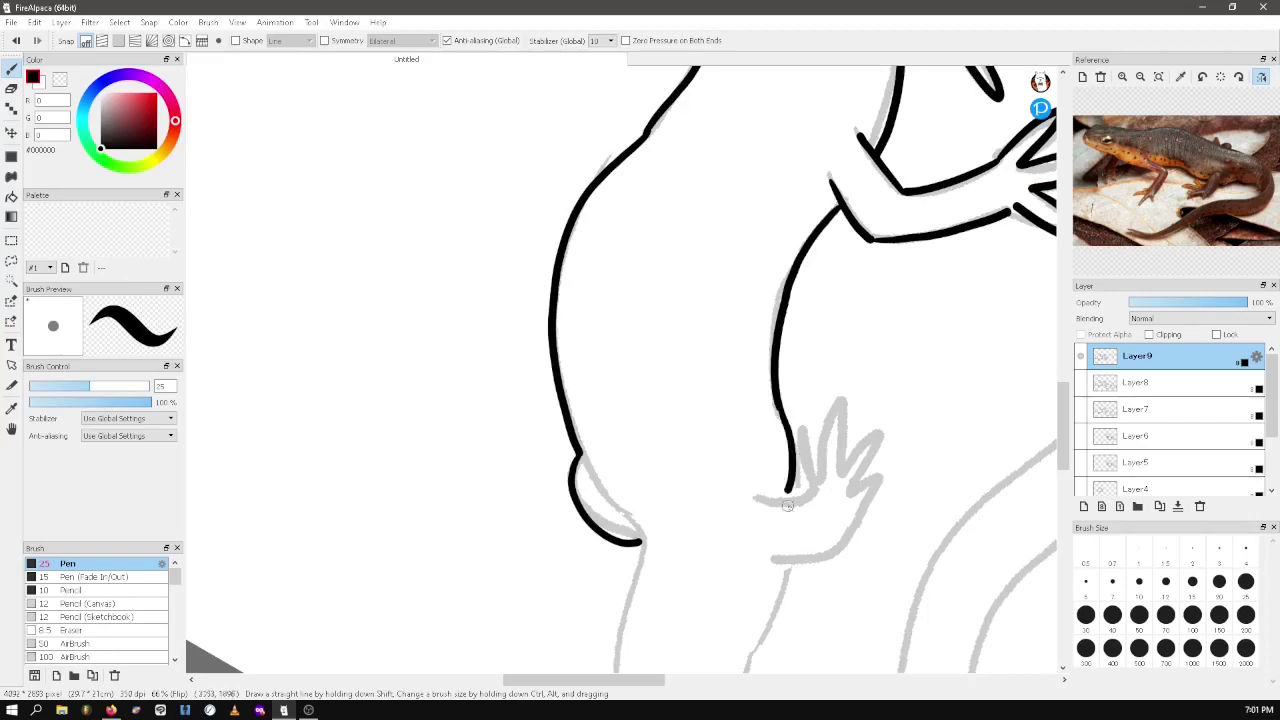
Rotate the canvas view around and ink the salamander's hind foot
{"action": "key", "text": "Right"}
{"action": "key", "text": "Right"}
{"action": "key", "text": "Right"}
{"action": "key", "text": "Right"}
{"action": "key", "text": "Right"}
{"action": "key", "text": "Right"}
{"action": "key", "text": "Right"}
{"action": "key", "text": "Right"}
{"action": "key", "text": "Right"}
{"action": "key", "text": "Right"}
{"action": "key", "text": "Right"}
{"action": "key", "text": "Right"}
{"action": "mouse_move", "coordinate": [485, 243]}
{"action": "left_mouse_down"}
{"action": "mouse_move", "coordinate": [356, 258]}
{"action": "mouse_move", "coordinate": [455, 174]}
{"action": "left_mouse_up"}
Try to ink both edges of the salamander's tail starting from the tip
{"action": "key", "text": "Right"}
{"action": "key", "text": "Right"}
{"action": "left_click_drag", "start_coordinate": [1062, 352], "coordinate": [1059, 303]}
{"action": "left_click_drag", "start_coordinate": [700, 679], "coordinate": [643, 679]}
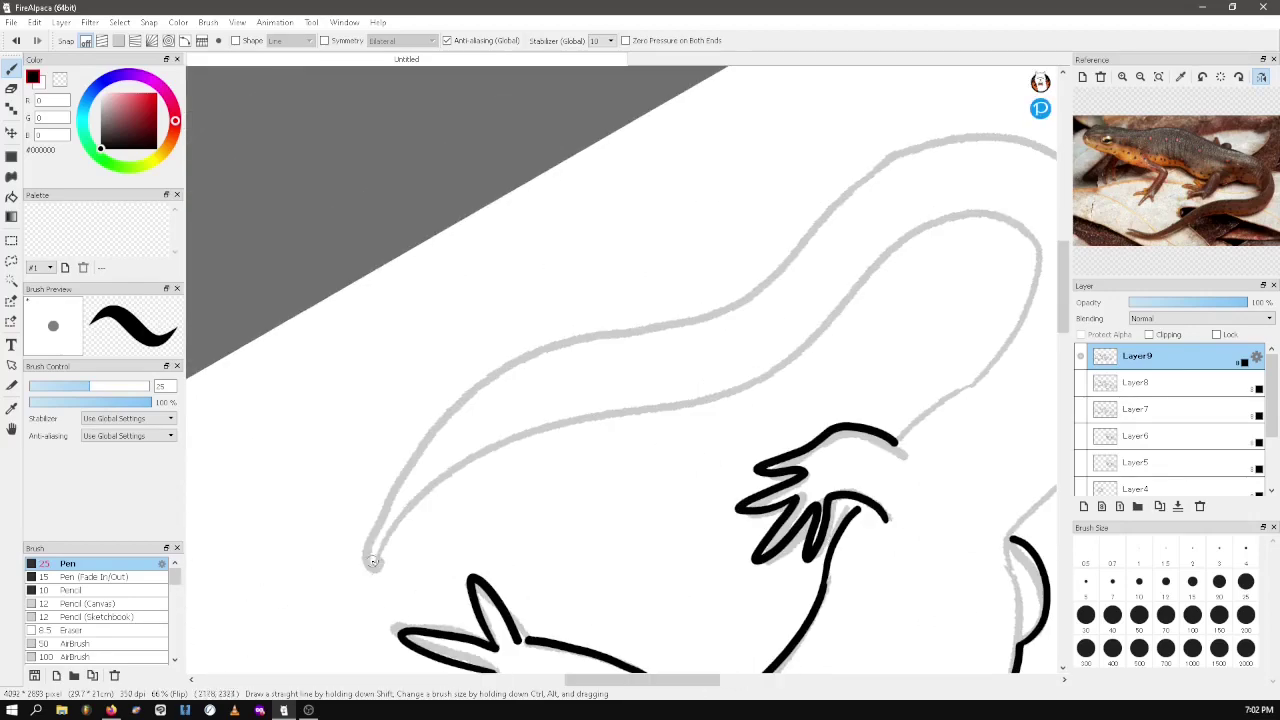
{"action": "mouse_move", "coordinate": [369, 561]}
{"action": "left_mouse_down"}
{"action": "mouse_move", "coordinate": [904, 265]}
{"action": "mouse_move", "coordinate": [895, 441]}
{"action": "left_mouse_up"}
{"action": "mouse_move", "coordinate": [369, 562]}
{"action": "left_mouse_down"}
{"action": "mouse_move", "coordinate": [563, 344]}
{"action": "mouse_move", "coordinate": [1032, 147]}
{"action": "left_mouse_up"}
{"action": "left_click_drag", "start_coordinate": [643, 679], "coordinate": [670, 679]}
{"action": "key", "text": "ctrl+z"}
{"action": "key", "text": "ctrl+z"}
Rotate the canvas view back and try to ink the tail's two edges starting from the body
{"action": "key", "text": "Left"}
{"action": "key", "text": "Left"}
{"action": "key", "text": "Left"}
{"action": "key", "text": "Left"}
{"action": "key", "text": "Left"}
{"action": "key", "text": "Left"}
{"action": "key", "text": "Left"}
{"action": "key", "text": "Left"}
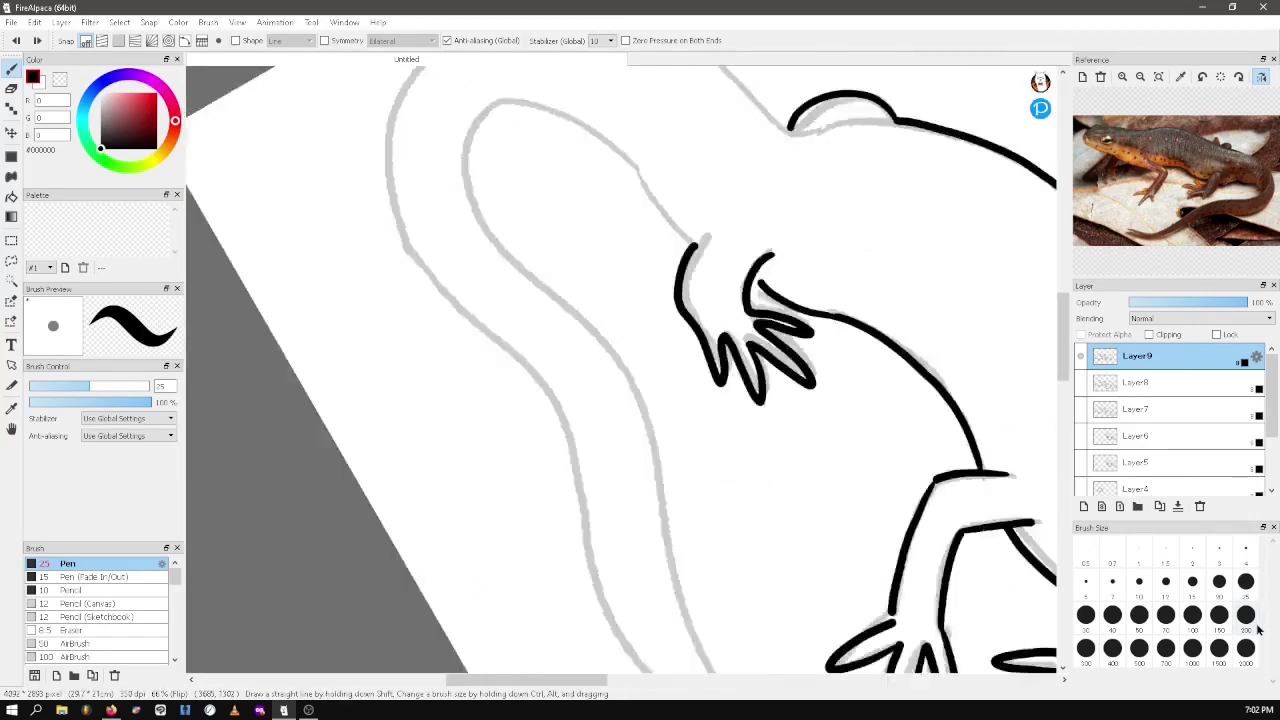
{"action": "left_click_drag", "start_coordinate": [1062, 380], "coordinate": [1062, 360]}
{"action": "mouse_move", "coordinate": [622, 357]}
{"action": "left_mouse_down"}
{"action": "mouse_move", "coordinate": [534, 460]}
{"action": "mouse_move", "coordinate": [771, 640]}
{"action": "left_mouse_up"}
{"action": "mouse_move", "coordinate": [646, 210]}
{"action": "left_mouse_down"}
{"action": "mouse_move", "coordinate": [626, 589]}
{"action": "mouse_move", "coordinate": [681, 659]}
{"action": "left_mouse_up"}
{"action": "key", "text": "ctrl+z"}
{"action": "key", "text": "ctrl+z"}
Ink both edges of the tail's curved base, from the body and hind foot to about halfway along the tail
{"action": "left_click_drag", "start_coordinate": [620, 357], "coordinate": [554, 474]}
{"action": "mouse_move", "coordinate": [646, 211]}
{"action": "left_mouse_down"}
{"action": "mouse_move", "coordinate": [624, 205]}
{"action": "mouse_move", "coordinate": [490, 517]}
{"action": "mouse_move", "coordinate": [512, 537]}
{"action": "left_mouse_up"}
{"action": "key", "text": "ctrl+z"}
{"action": "left_click_drag", "start_coordinate": [1062, 360], "coordinate": [1062, 388]}
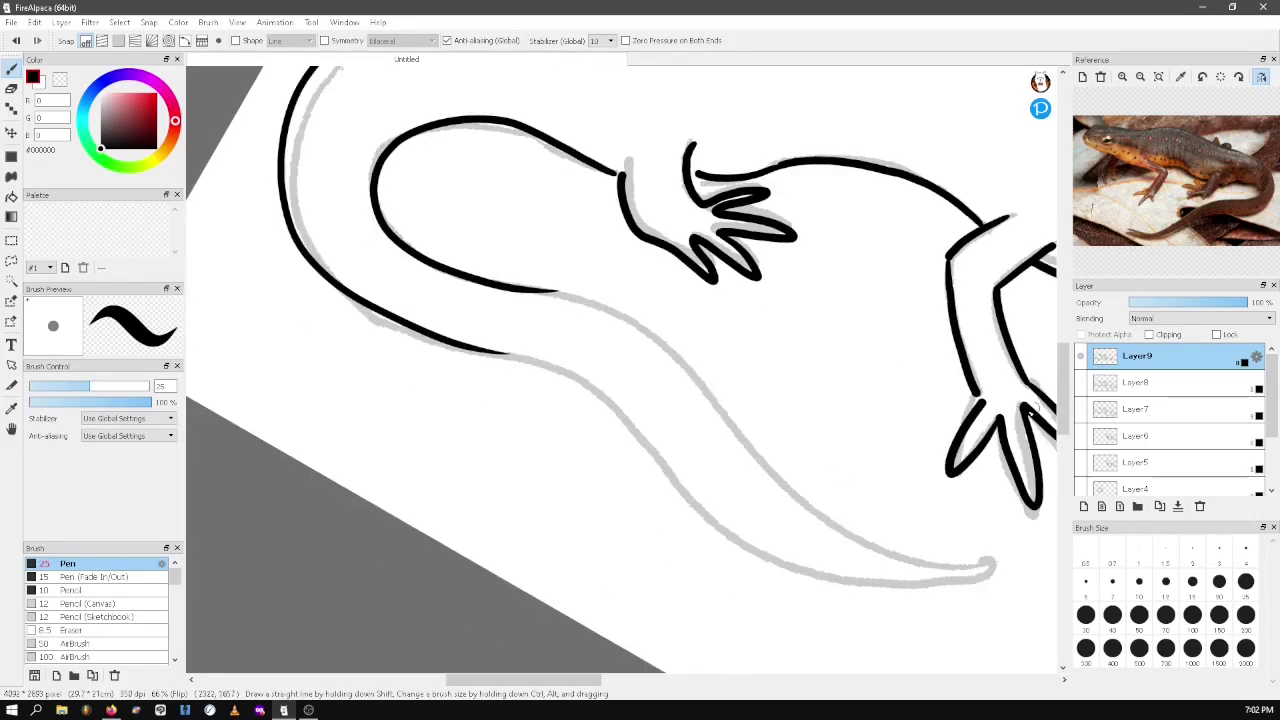
Rotate the canvas view and ink the remaining half of both tail edges, joining them at the rounded tip
{"action": "key", "text": "r"}
{"action": "key", "text": "Left"}
{"action": "key", "text": "Left"}
{"action": "key", "text": "Left"}
{"action": "key", "text": "Left"}
{"action": "left_click_drag", "start_coordinate": [666, 260], "coordinate": [712, 571]}
{"action": "left_click_drag", "start_coordinate": [1062, 298], "coordinate": [1062, 327]}
{"action": "left_click_drag", "start_coordinate": [714, 394], "coordinate": [587, 100]}
{"action": "left_click", "coordinate": [237, 22]}
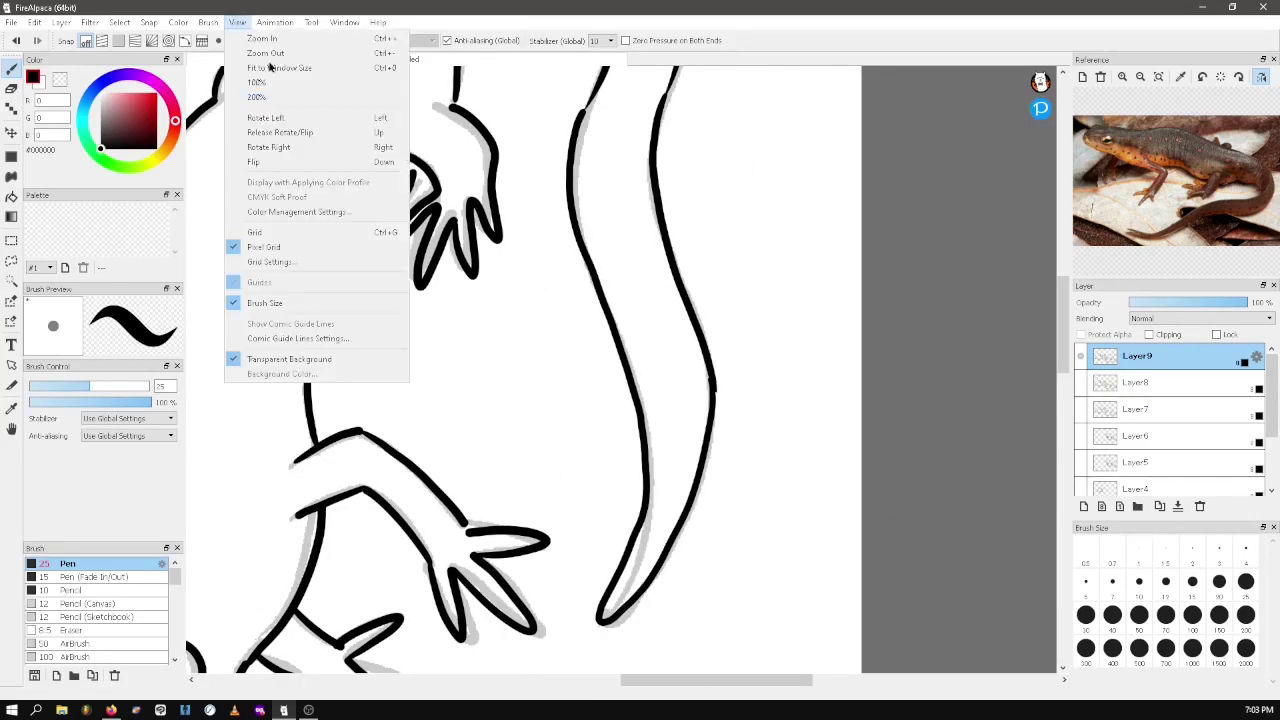